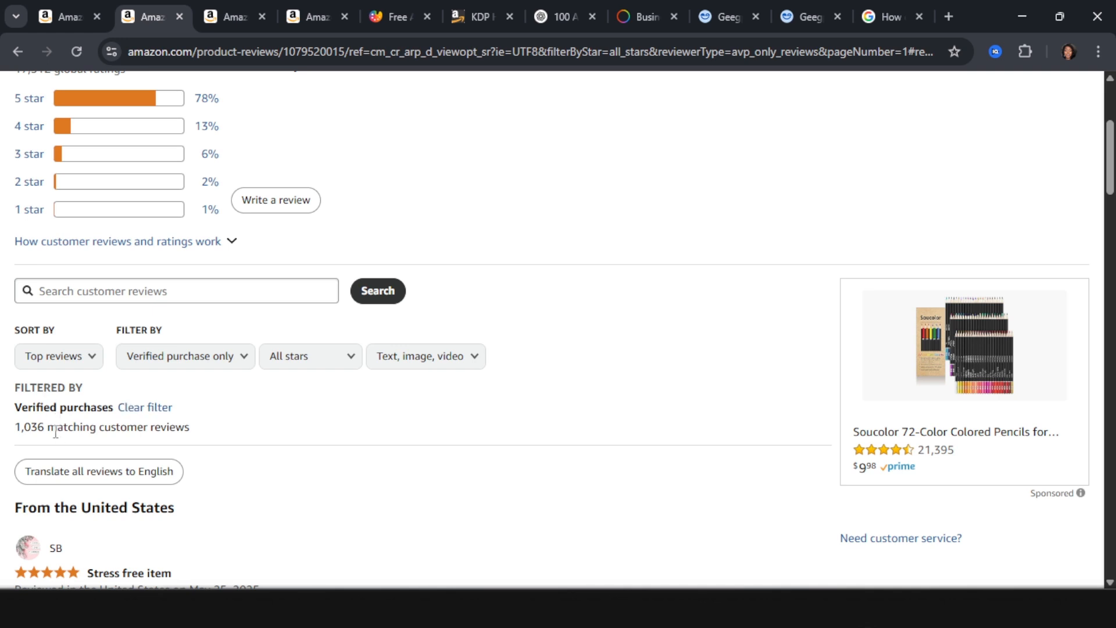
# Return to the coloring book's Amazon listing and leaf through the Pattern Escape flipbook preview as far as the paisley page.
pyautogui.click(58, 16)
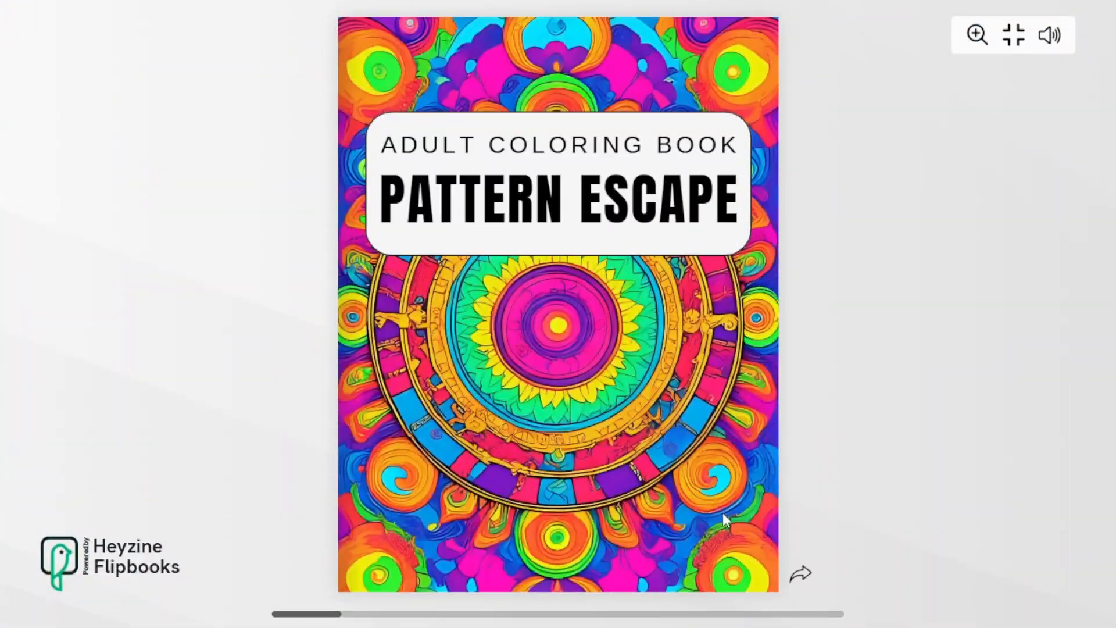
pyautogui.click(723, 514)
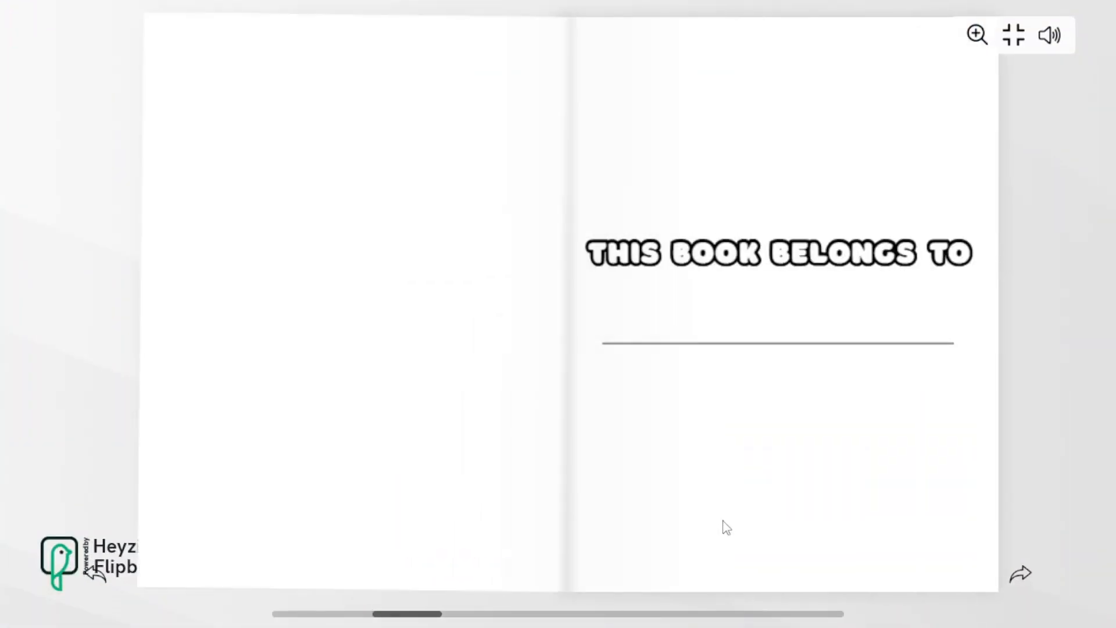
pyautogui.click(723, 521)
pyautogui.click(729, 521)
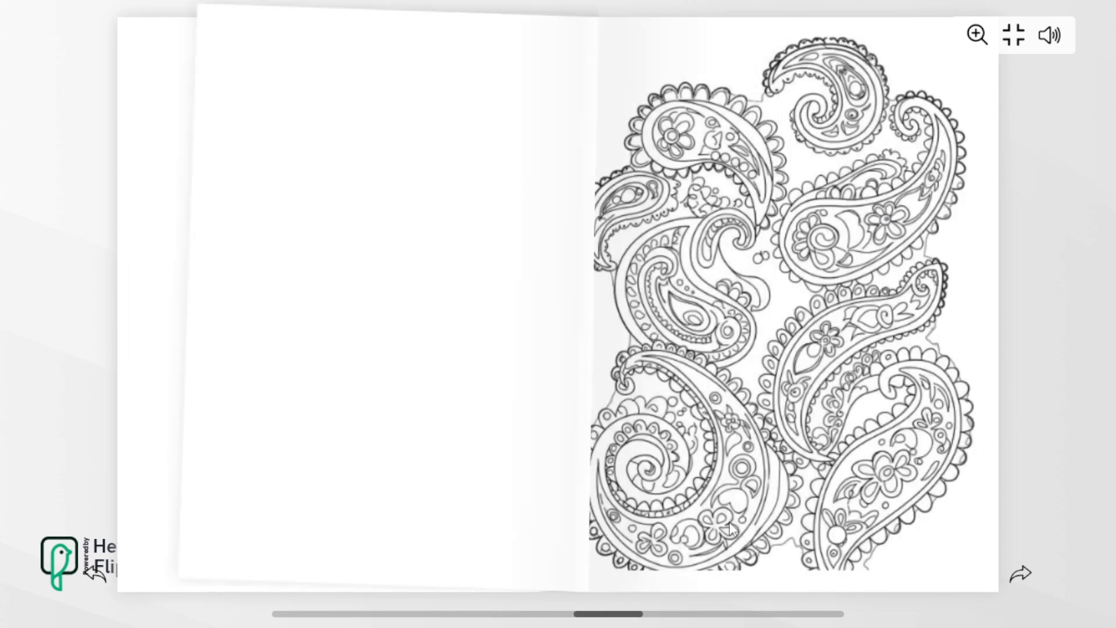
pyautogui.click(733, 518)
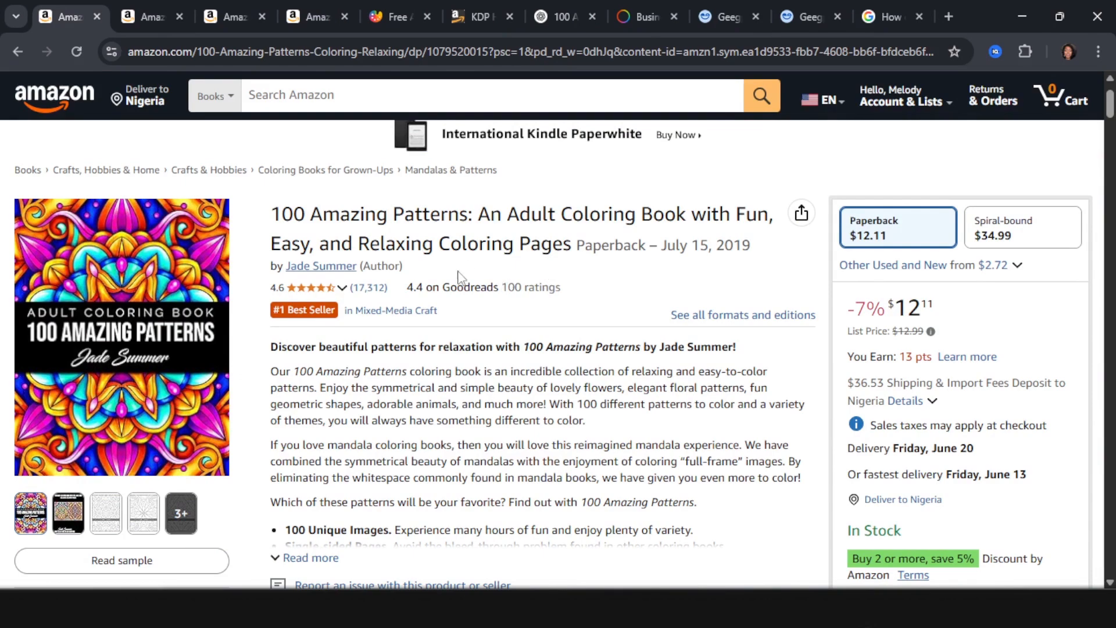
# Examine the interior sample images and the product details of the 100 Amazing Patterns listing on Amazon.
pyautogui.moveTo(143, 512)
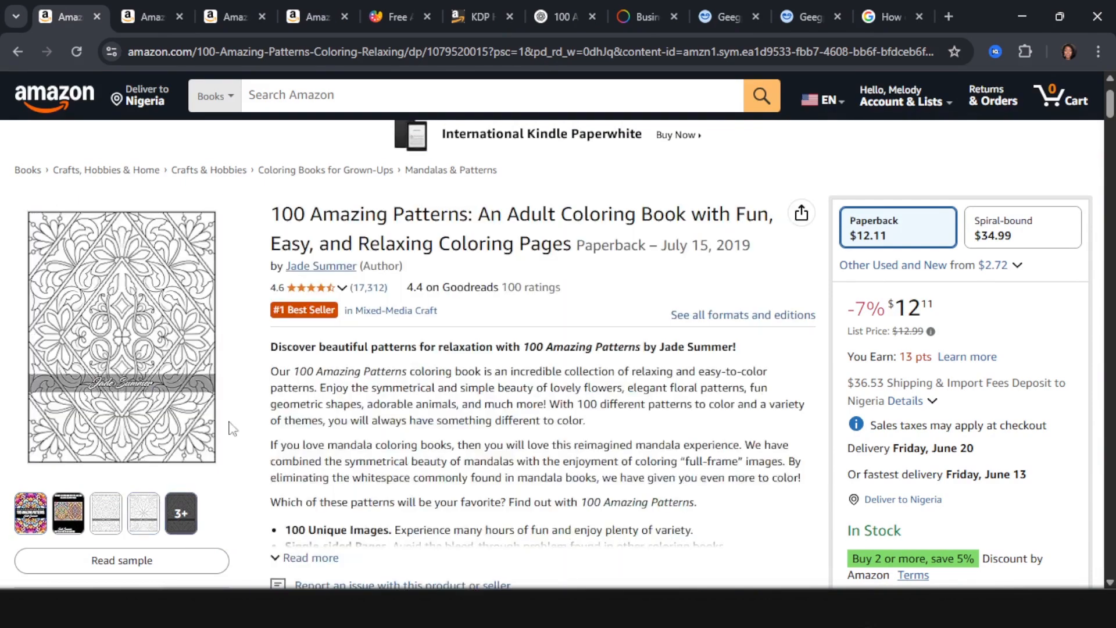
pyautogui.moveTo(82, 372)
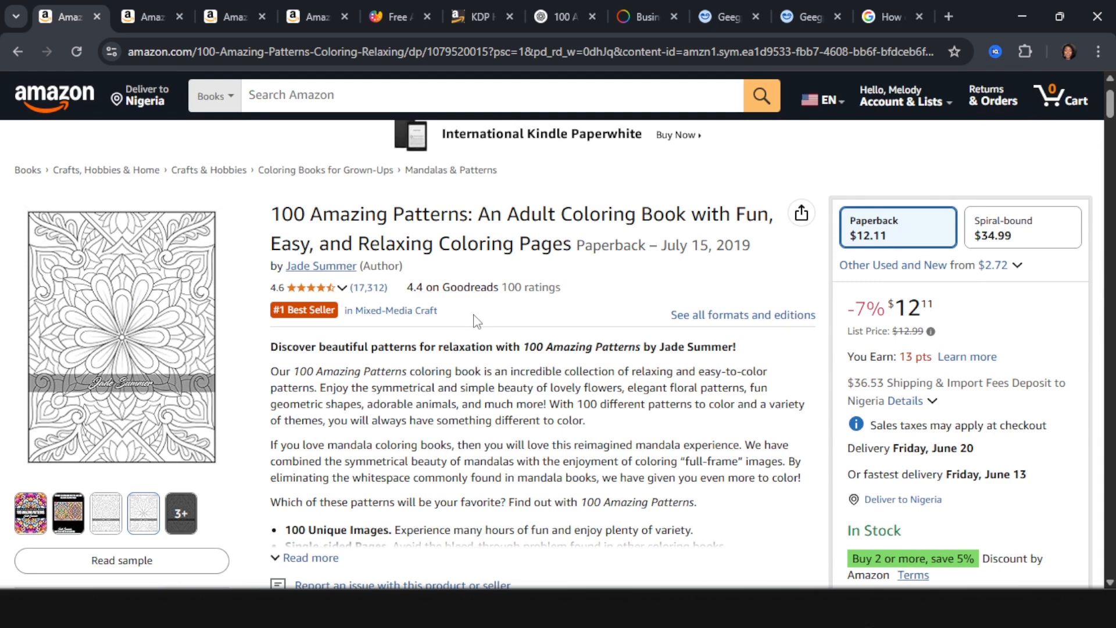
pyautogui.scroll(-15, 477, 321)
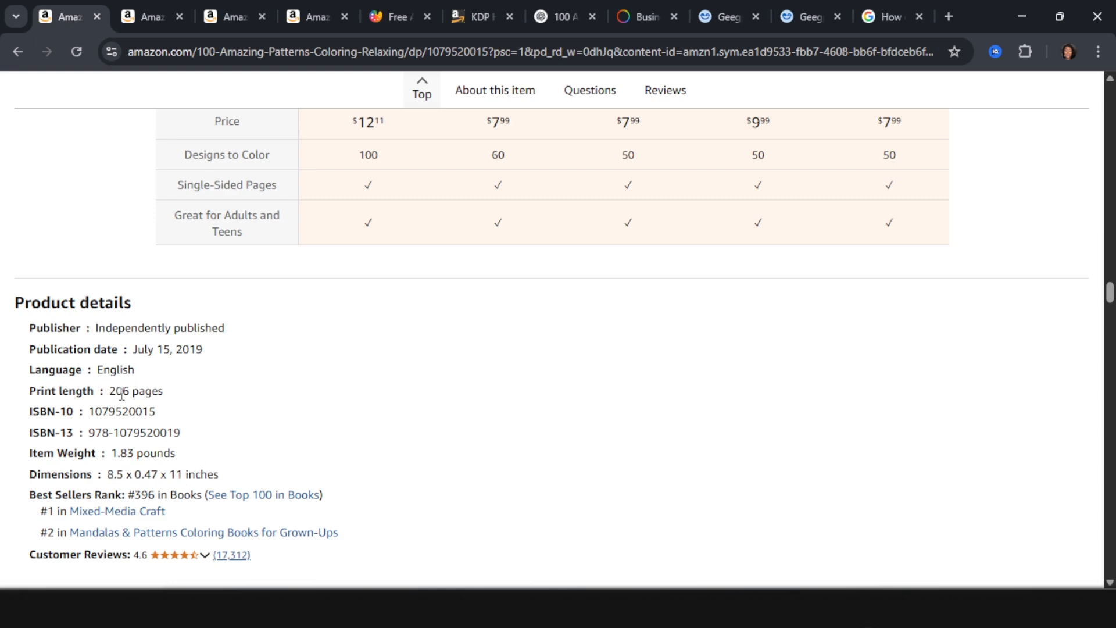
pyautogui.press('Home')
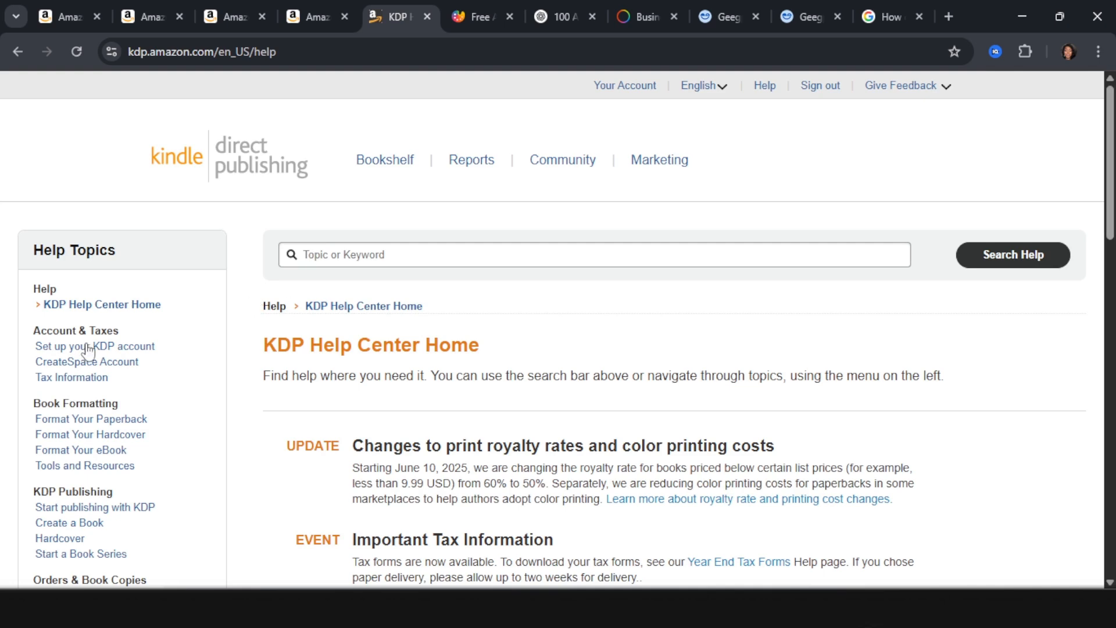
# Open the KDP help topic Set Trim Size, Bleed, and Margins under Format Your Paperback.
pyautogui.scroll(-3, 88, 343)
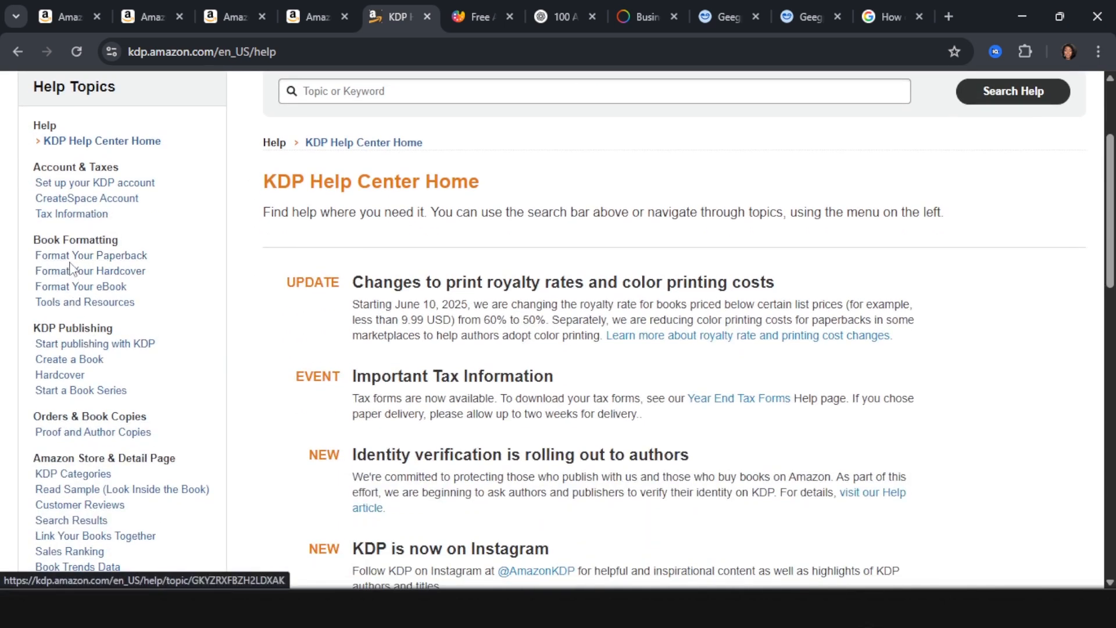
pyautogui.click(141, 272)
pyautogui.click(90, 256)
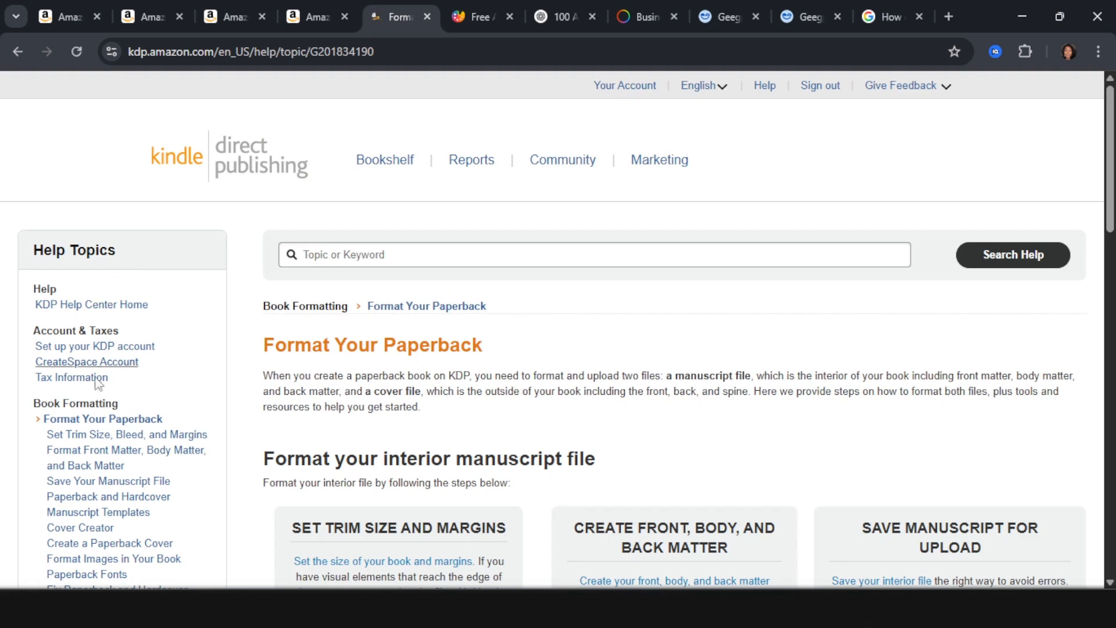
pyautogui.scroll(-2, 87, 360)
pyautogui.click(85, 355)
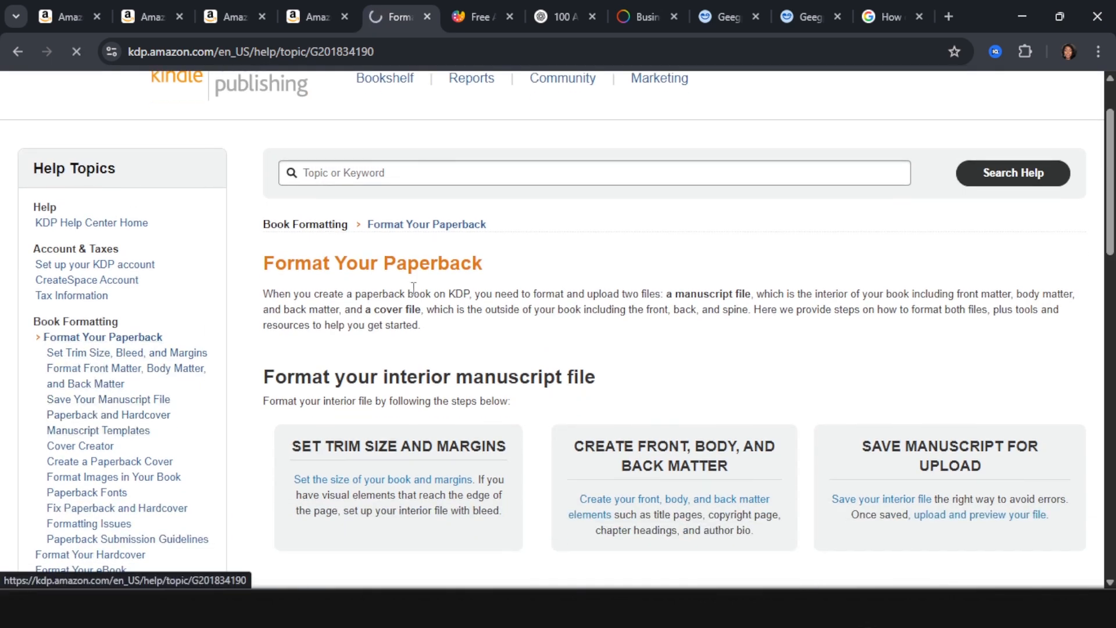
# Expand the kdp.amazon.com examples of page sizes with and without bleed and look up the with-bleed size for 8.5" x 11".
pyautogui.scroll(-20, 1085, 250)
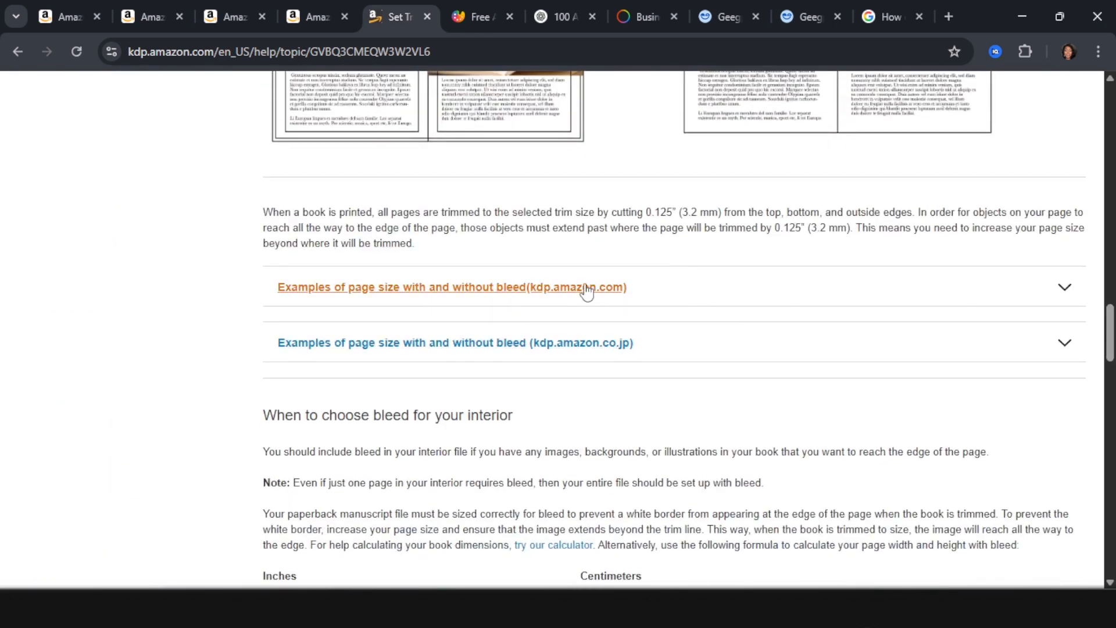
pyautogui.click(1084, 297)
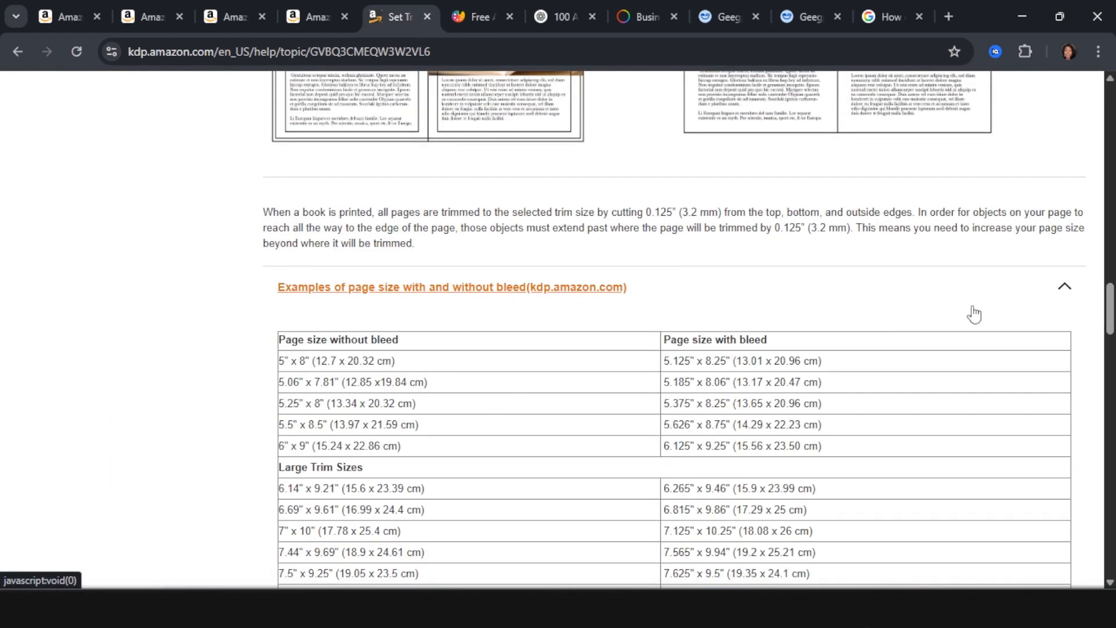
pyautogui.scroll(-1, 508, 406)
pyautogui.scroll(-3, 465, 428)
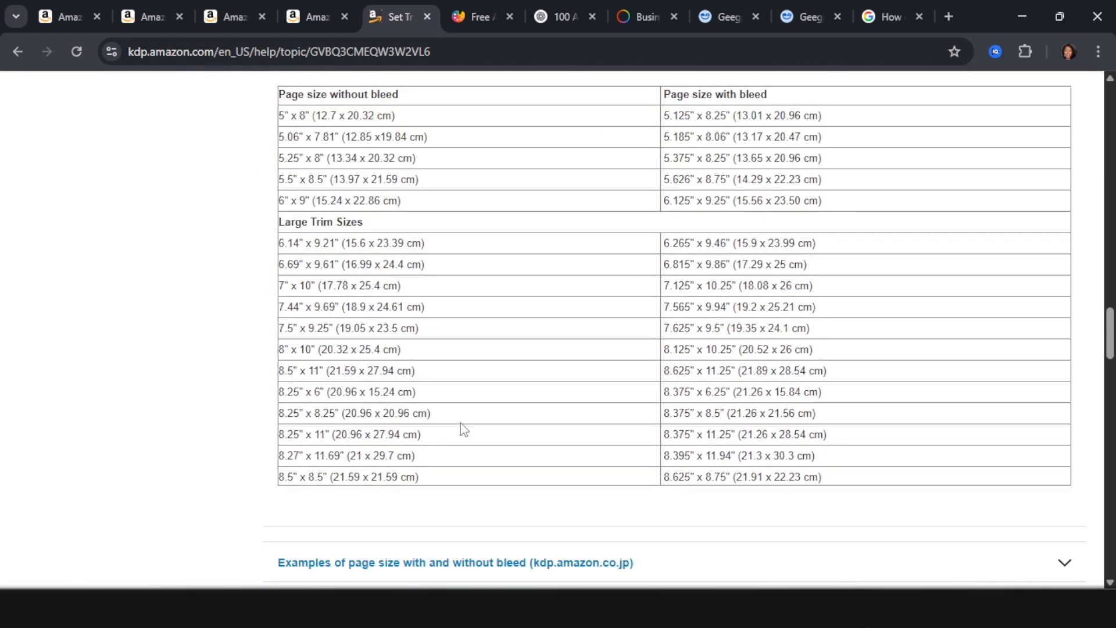
pyautogui.scroll(2, 442, 407)
pyautogui.scroll(-1, 383, 431)
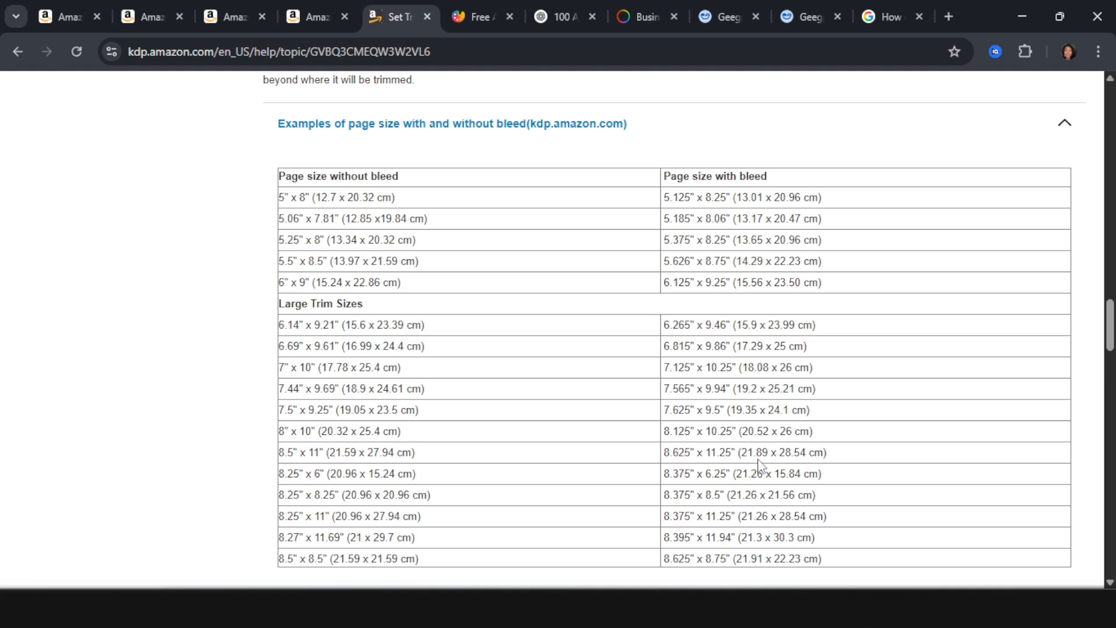
pyautogui.doubleClick(677, 452)
# Switch to Canva and create a new custom-size design 8.625 in wide and 11.25 in high.
pyautogui.hotkey('alt', 'Tab')
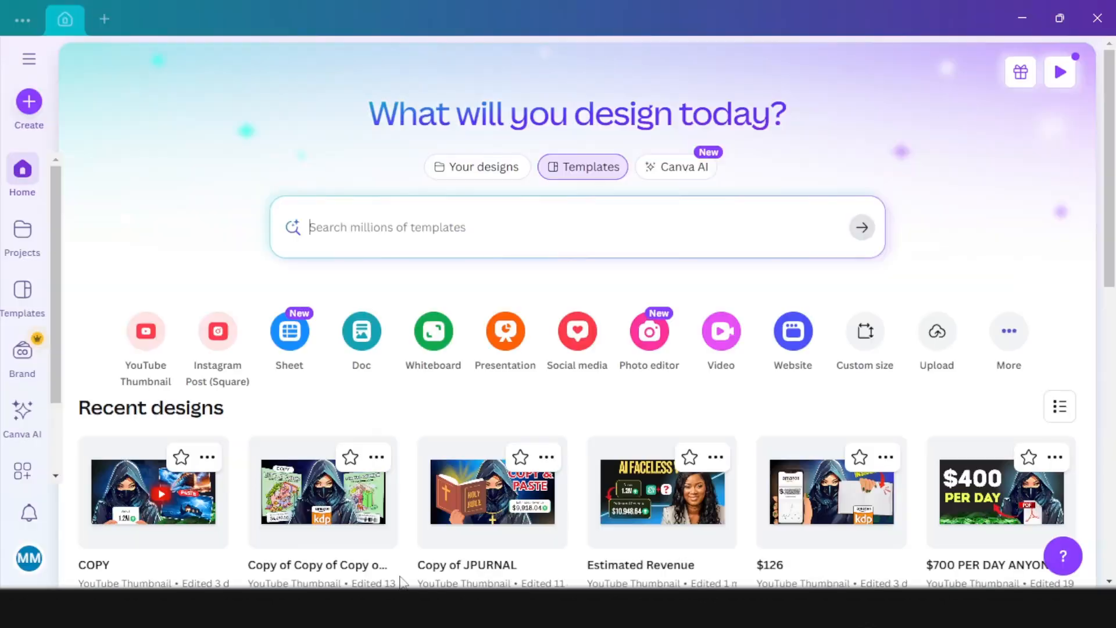
pyautogui.click(104, 23)
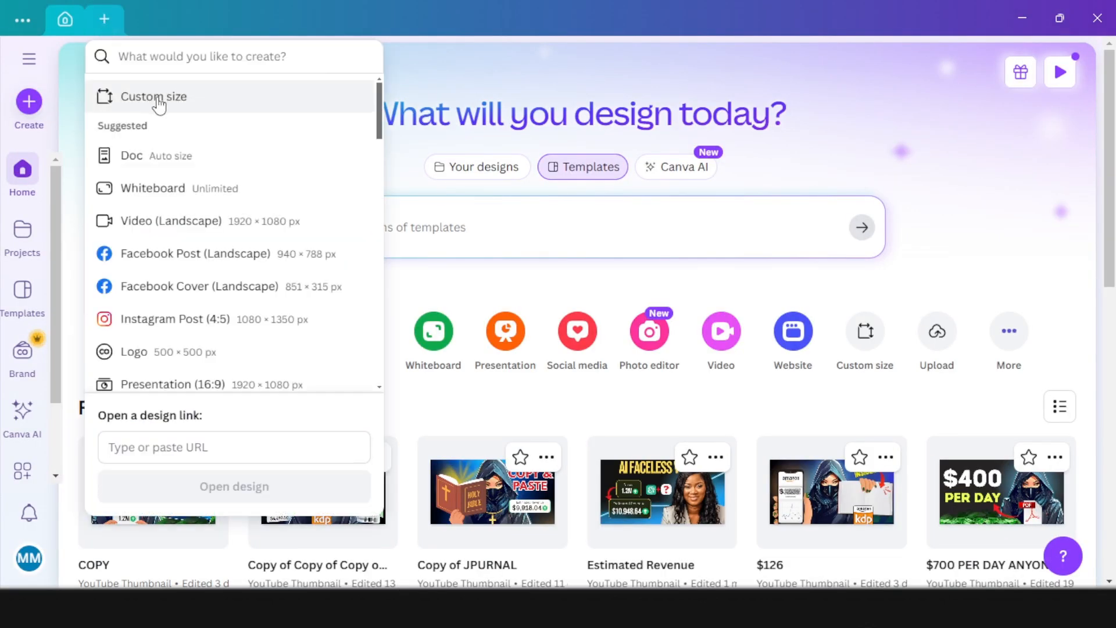
pyautogui.click(156, 102)
pyautogui.click(289, 127)
pyautogui.click(302, 212)
pyautogui.click(302, 212)
pyautogui.click(145, 124)
pyautogui.write('8.625')
pyautogui.click(223, 132)
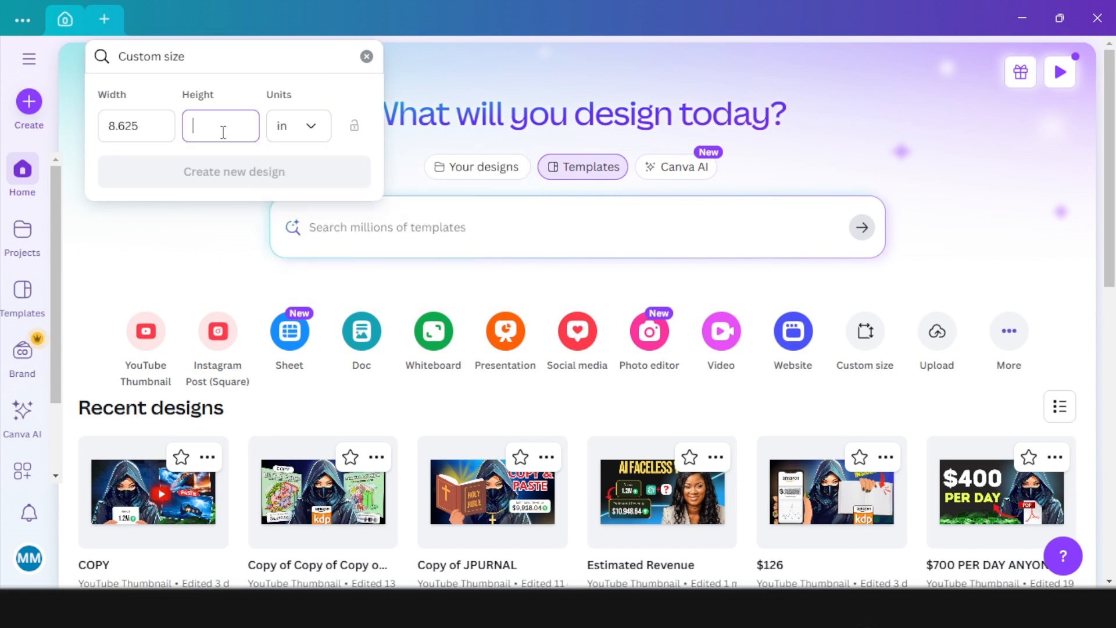
pyautogui.write('11.25')
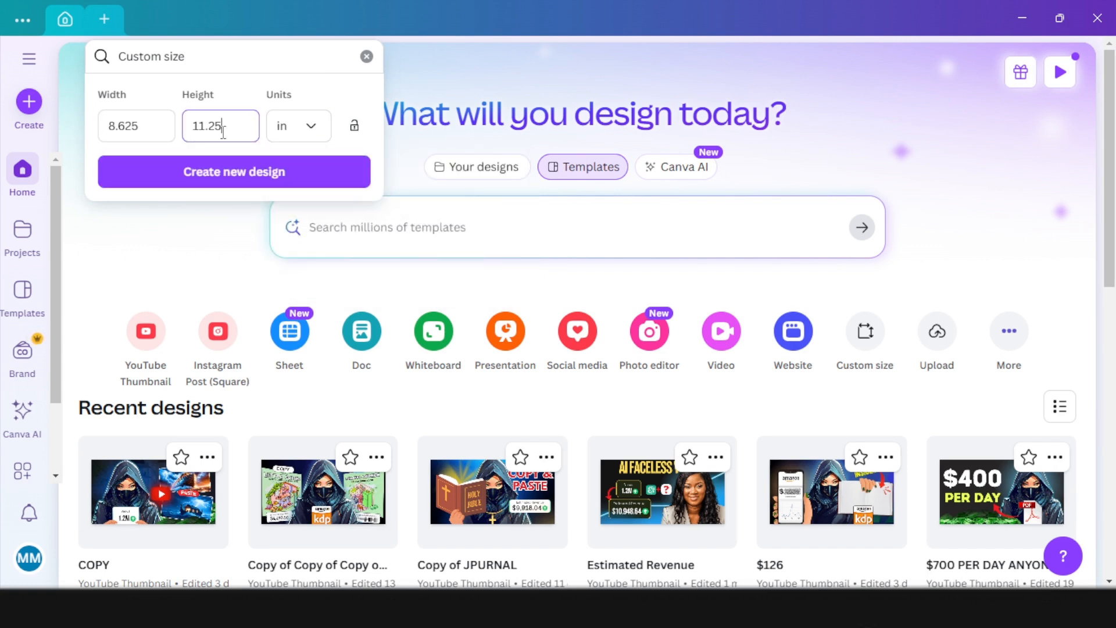
pyautogui.click(236, 171)
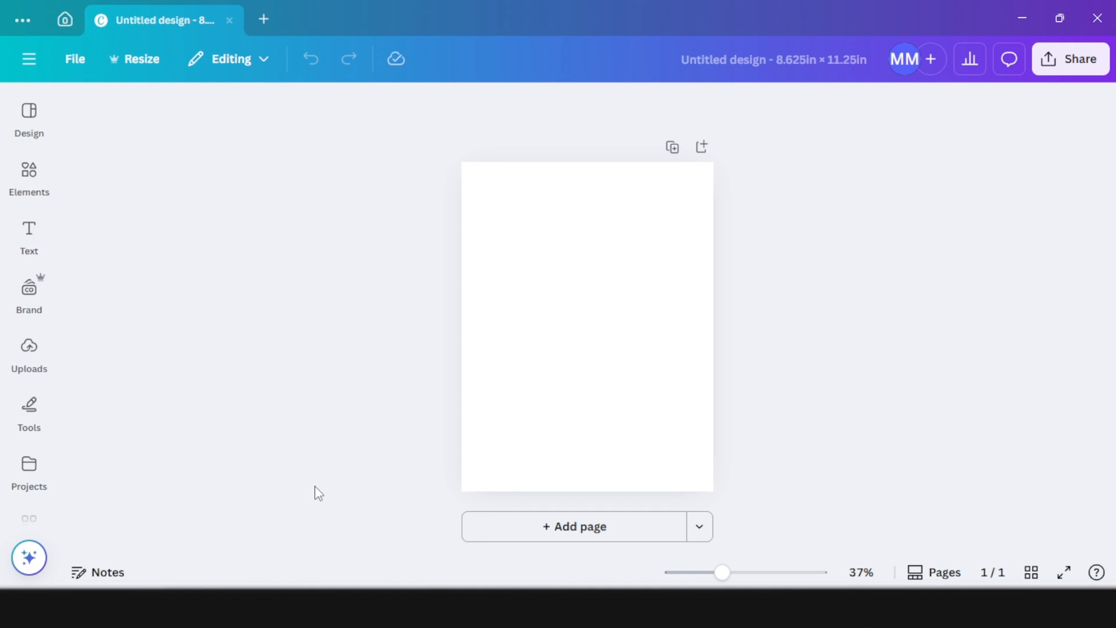
# Turn on the rulers and guides for the new blank design.
pyautogui.hotkey('shift', 'r')
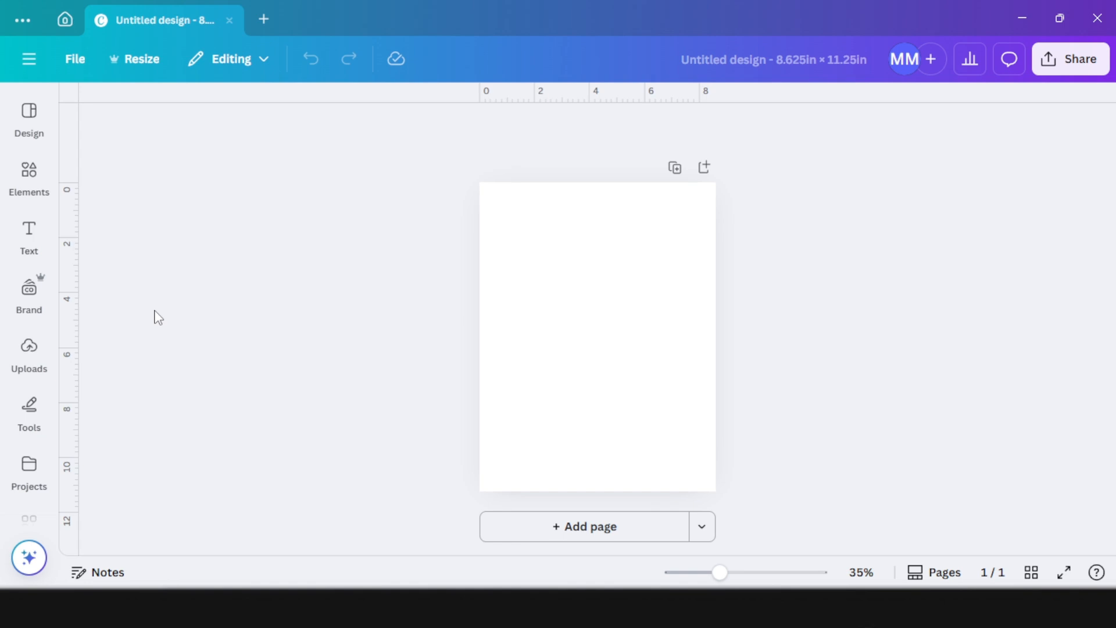
pyautogui.hotkey('shift', 'r')
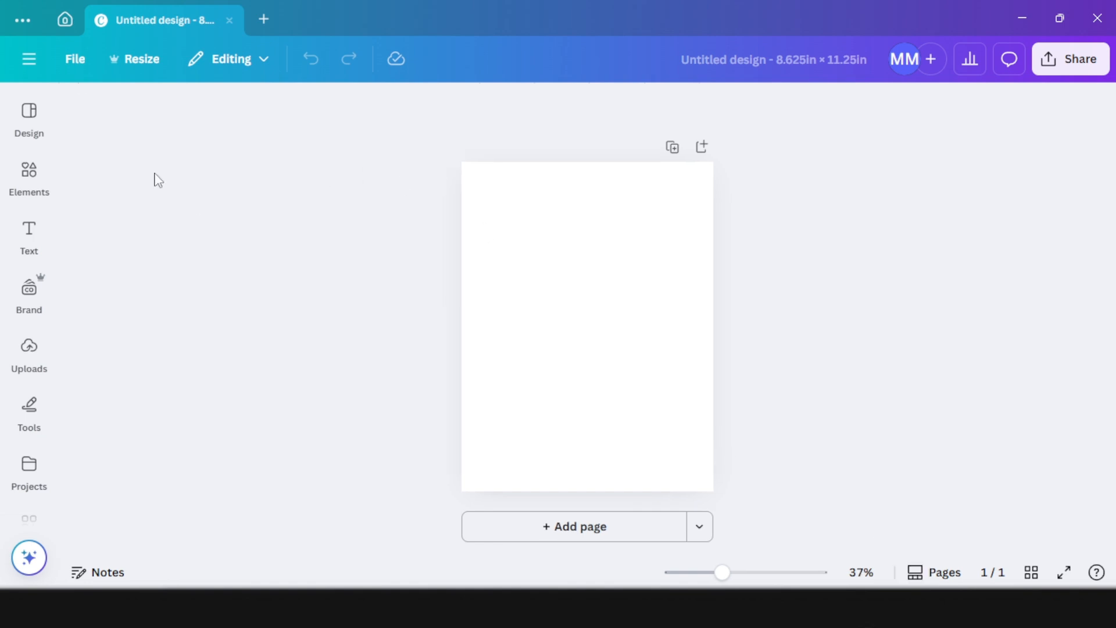
pyautogui.click(79, 69)
pyautogui.moveTo(279, 267)
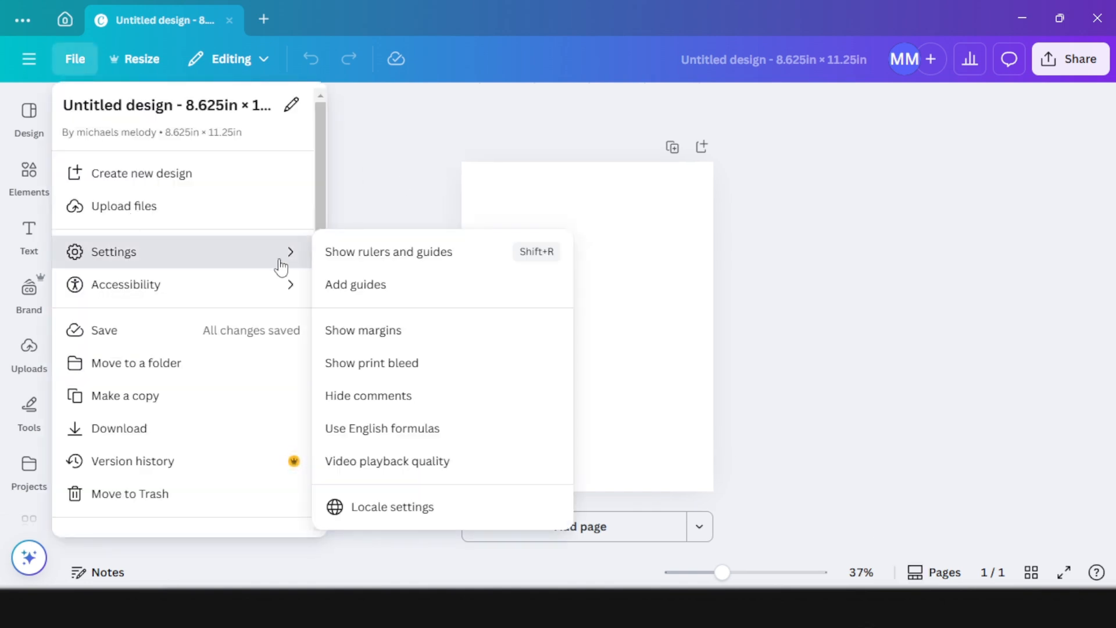
pyautogui.click(422, 259)
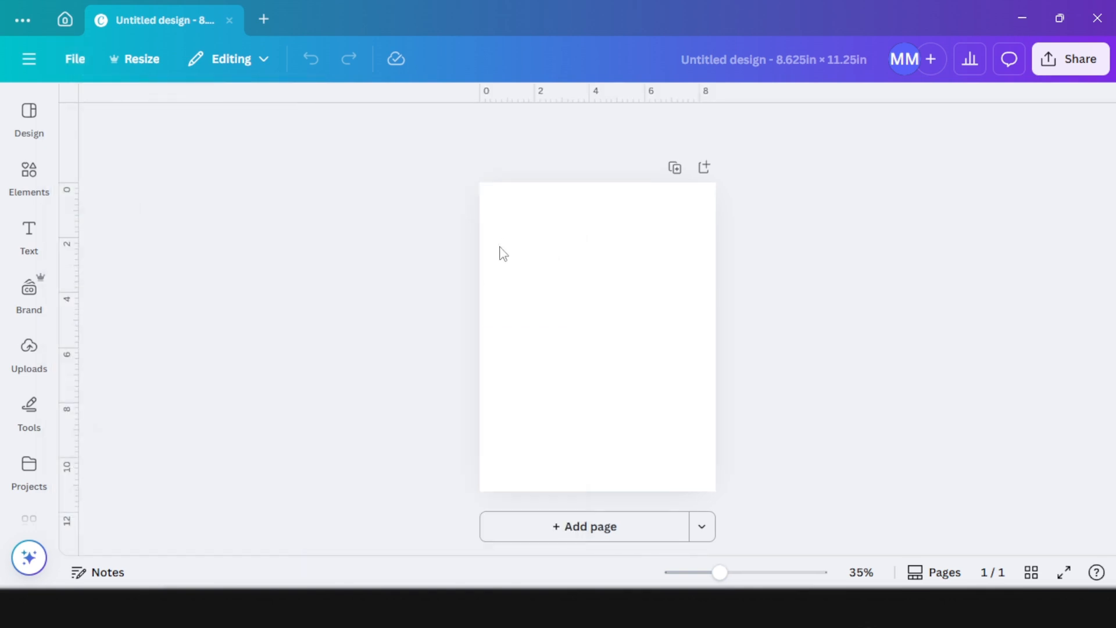
# Switch to the browser and check KDP's minimum margins by page count against the print length in the 100 Amazing Patterns listing.
pyautogui.hotkey('alt', 'Tab')
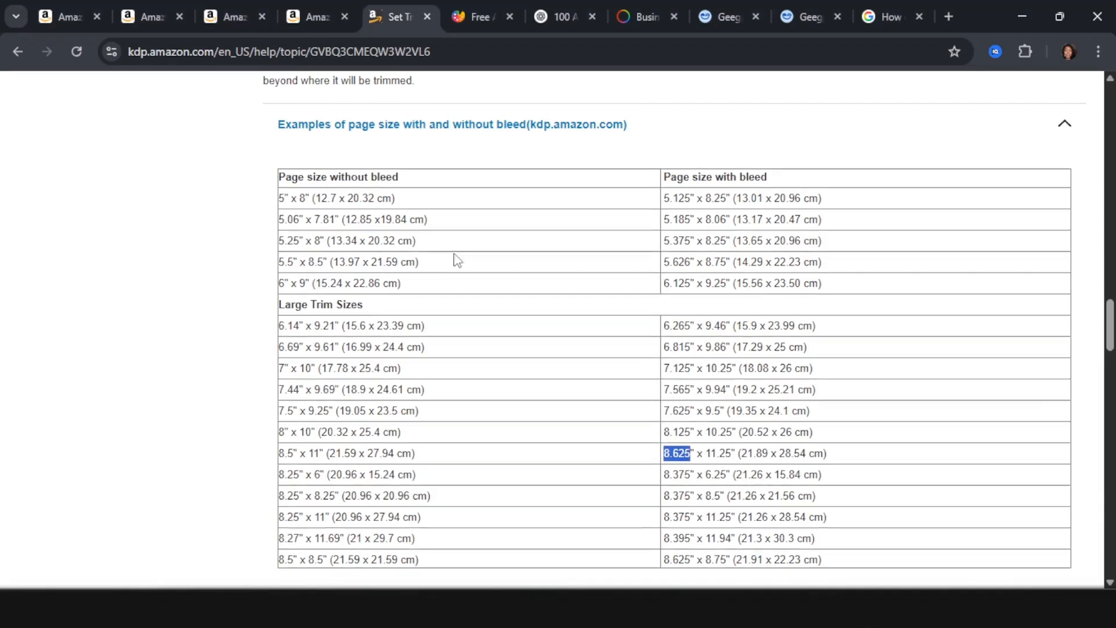
pyautogui.moveTo(1111, 308); pyautogui.dragTo(1105, 502)
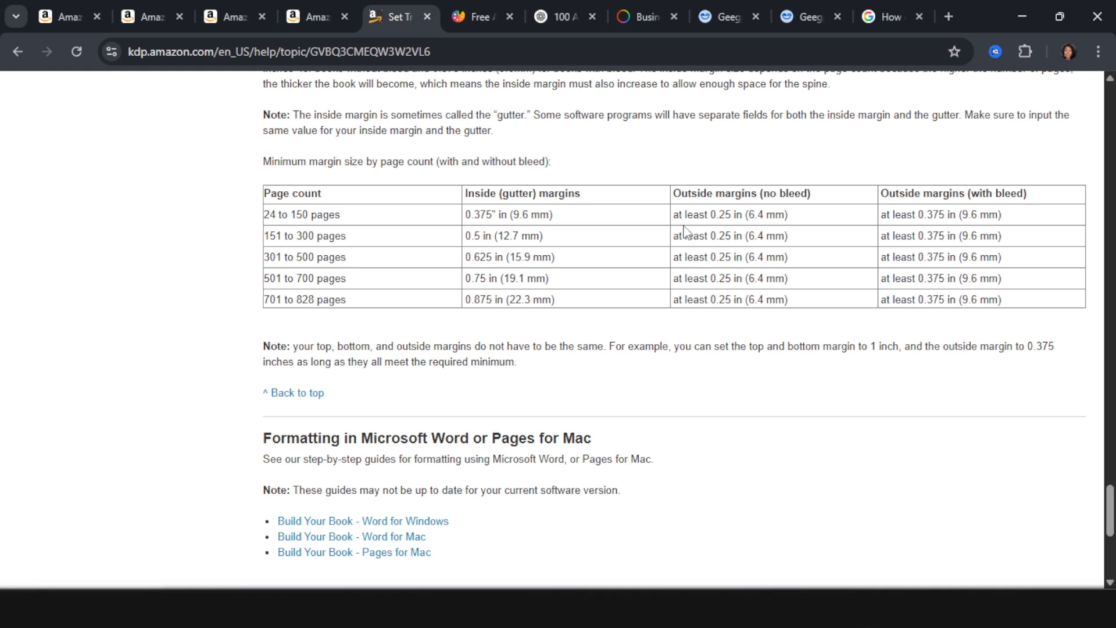
pyautogui.hotkey('ctrl', '1')
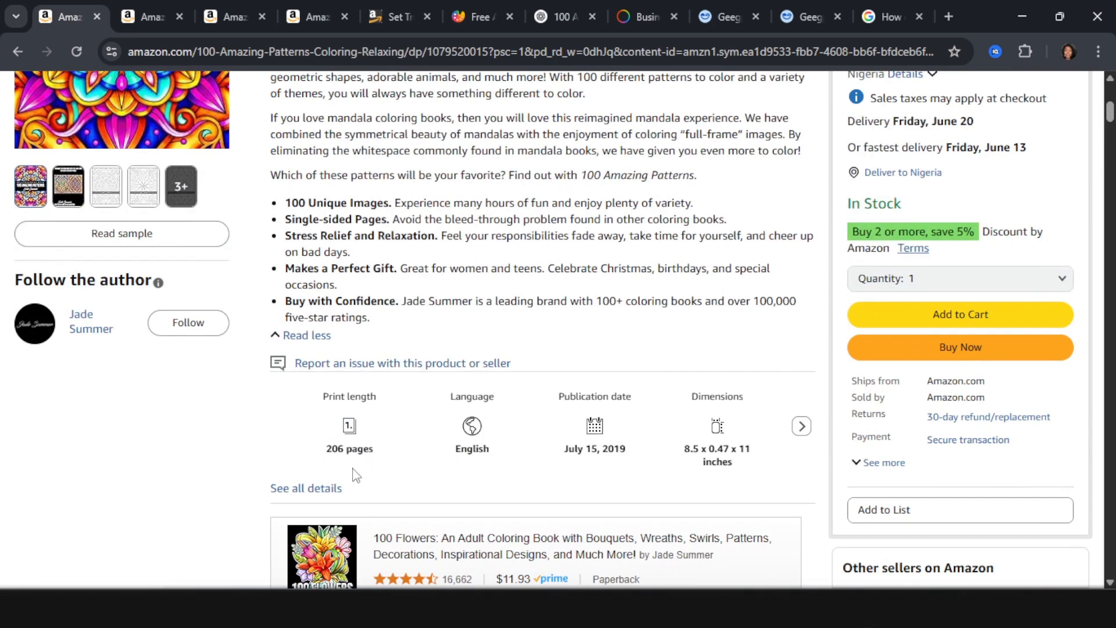
pyautogui.hotkey('ctrl', '5')
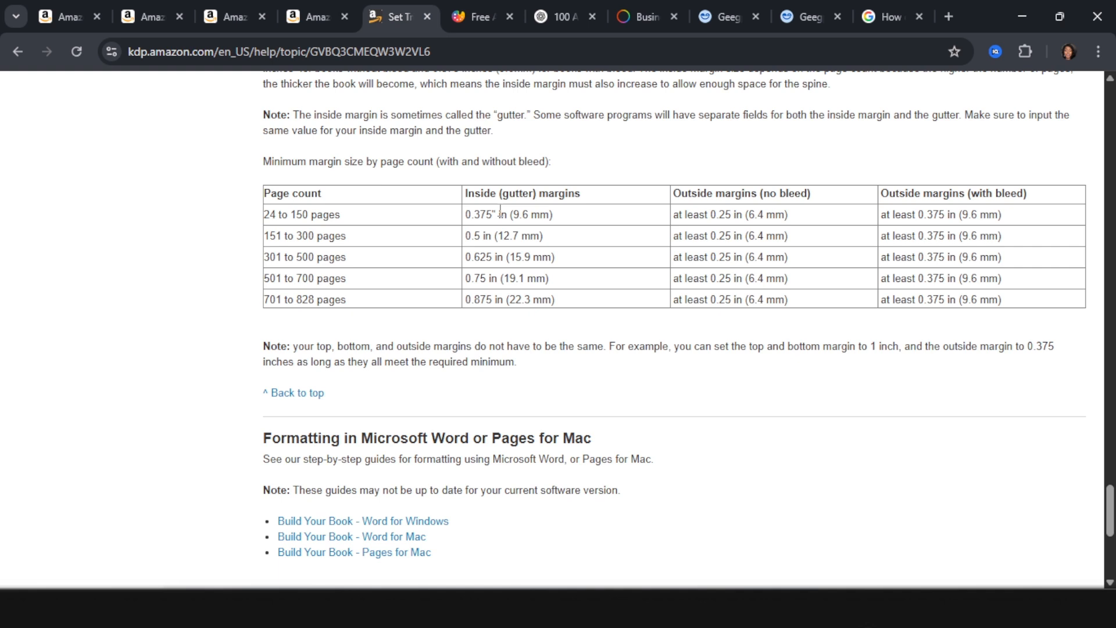
# In Canva, place a vertical guide about 0.38 in from the page's left edge and a horizontal guide equally far below its top edge.
pyautogui.hotkey('alt', 'Tab')
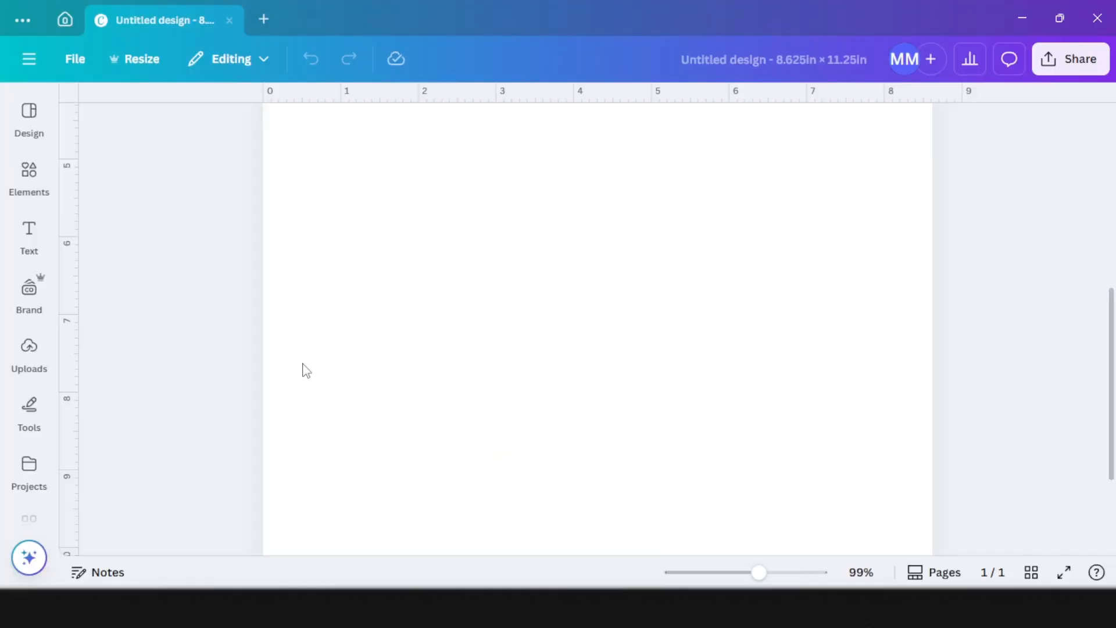
pyautogui.moveTo(74, 291); pyautogui.dragTo(292, 267)
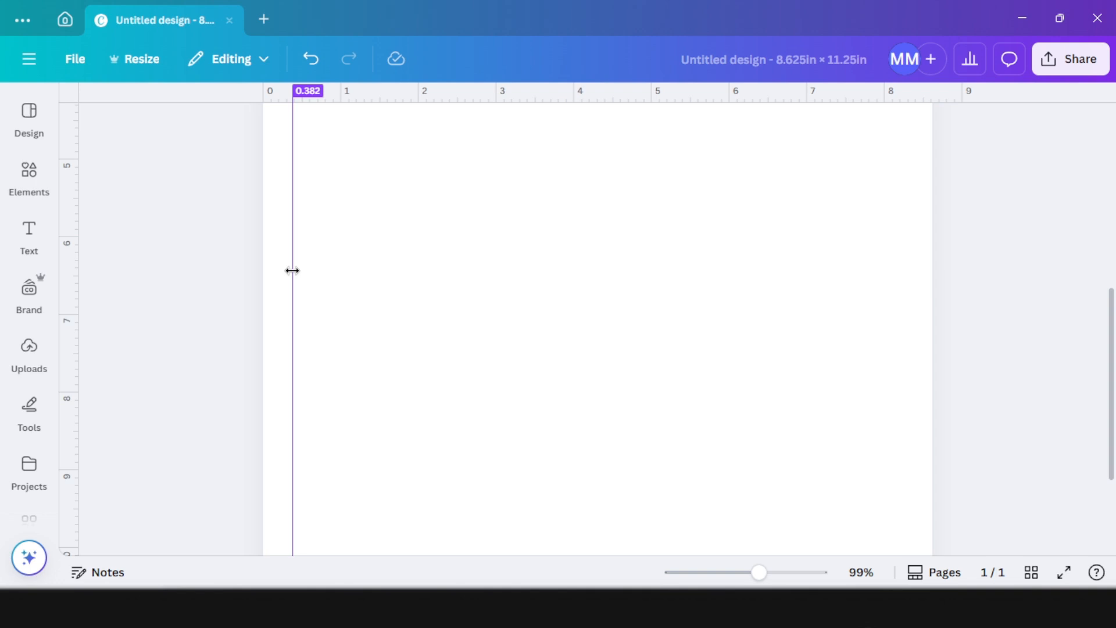
pyautogui.scroll(5, 292, 270)
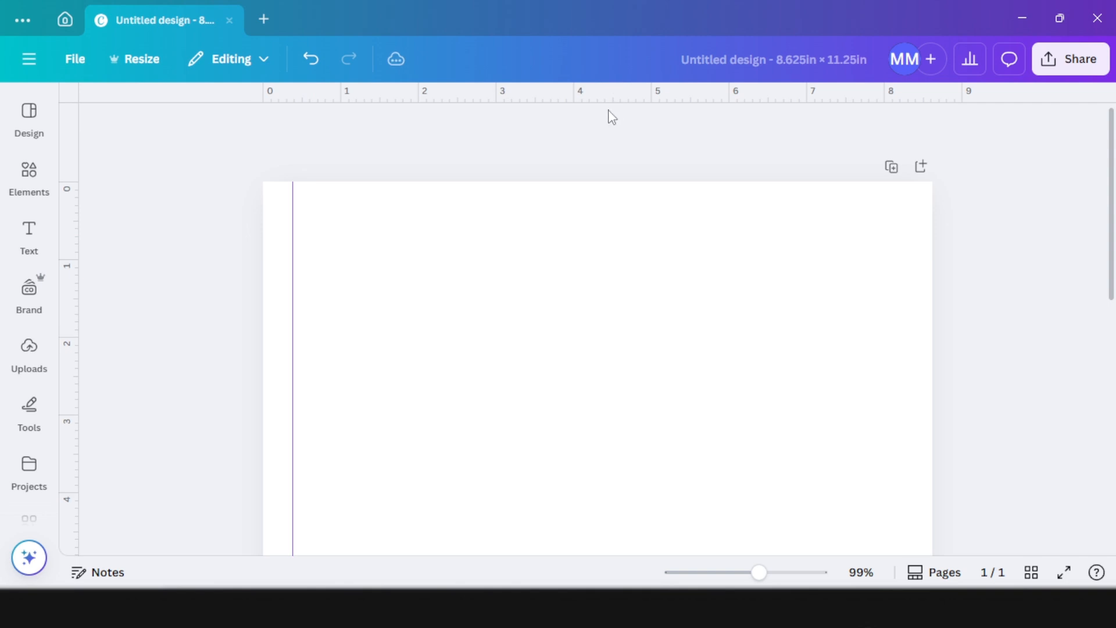
pyautogui.moveTo(556, 99); pyautogui.dragTo(544, 212)
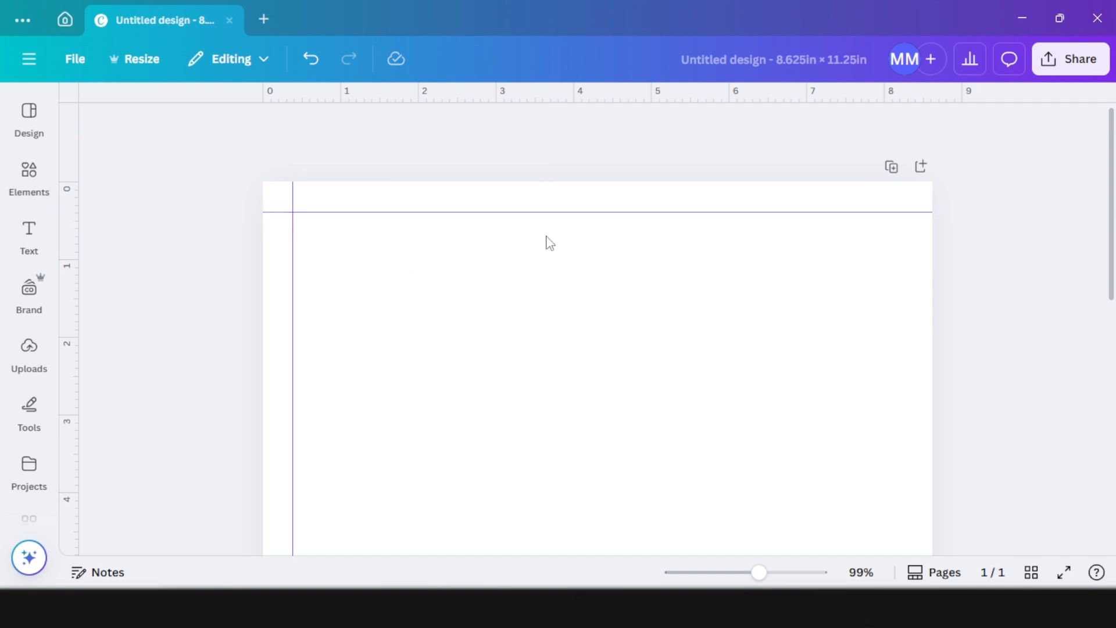
# Add a square shape in the page's top-left corner and shrink it to fit exactly between the page edges and the two guides.
pyautogui.scroll(-1, 825, 194)
pyautogui.scroll(1, 897, 204)
pyautogui.scroll(-10, 877, 302)
pyautogui.scroll(10, 921, 459)
pyautogui.click(26, 177)
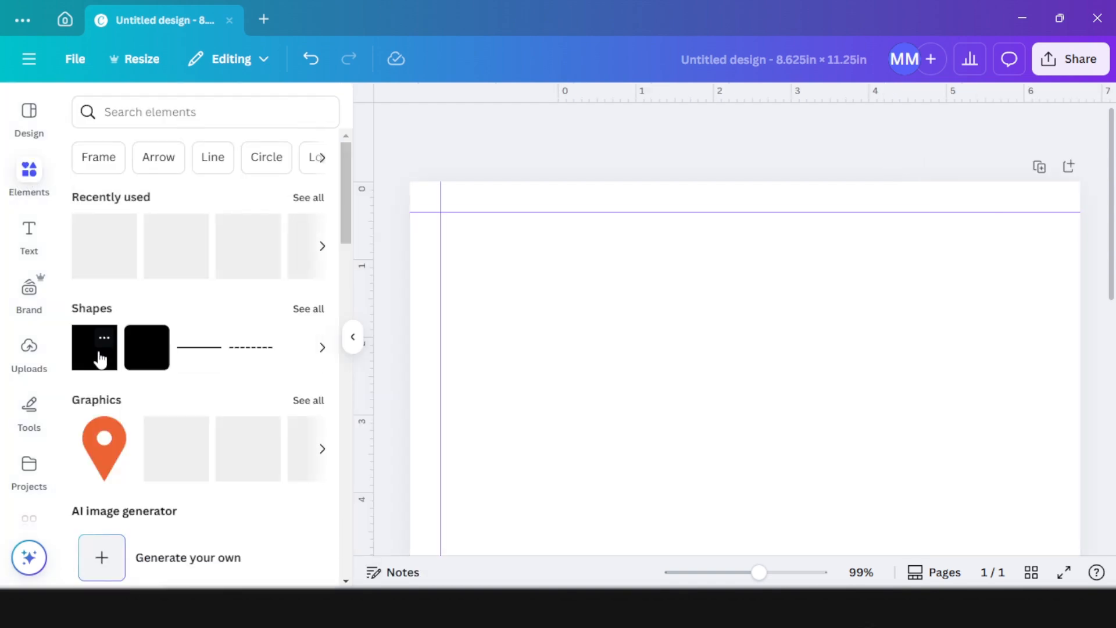
pyautogui.click(104, 356)
pyautogui.moveTo(551, 538); pyautogui.dragTo(318, 204)
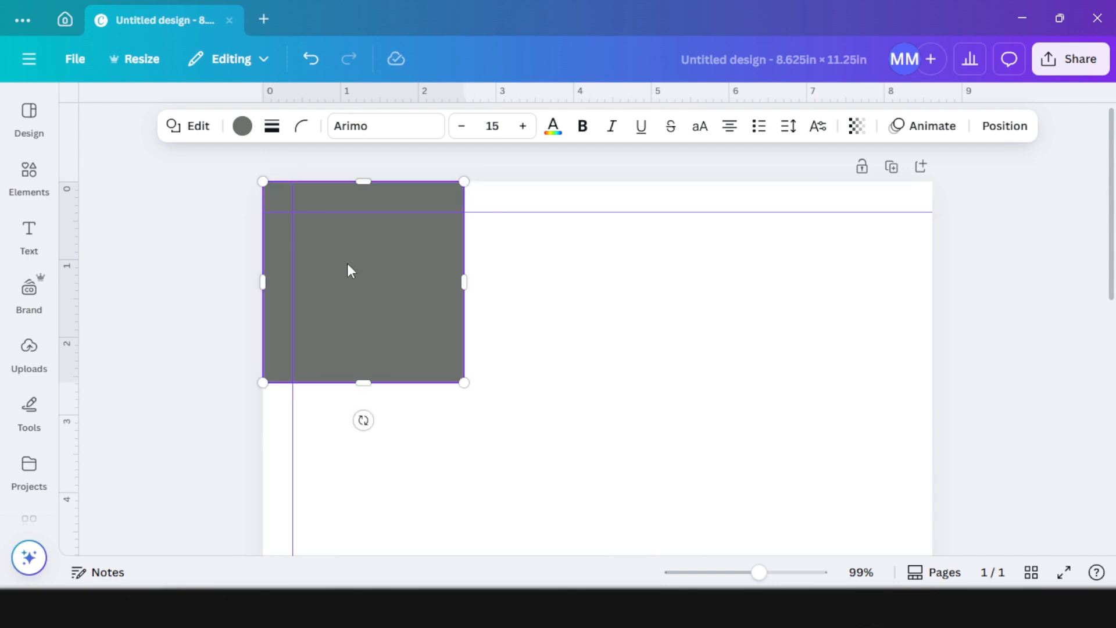
pyautogui.hotkey('ctrl', 'z')
pyautogui.hotkey('ctrl', 'y')
pyautogui.moveTo(463, 382); pyautogui.dragTo(293, 214)
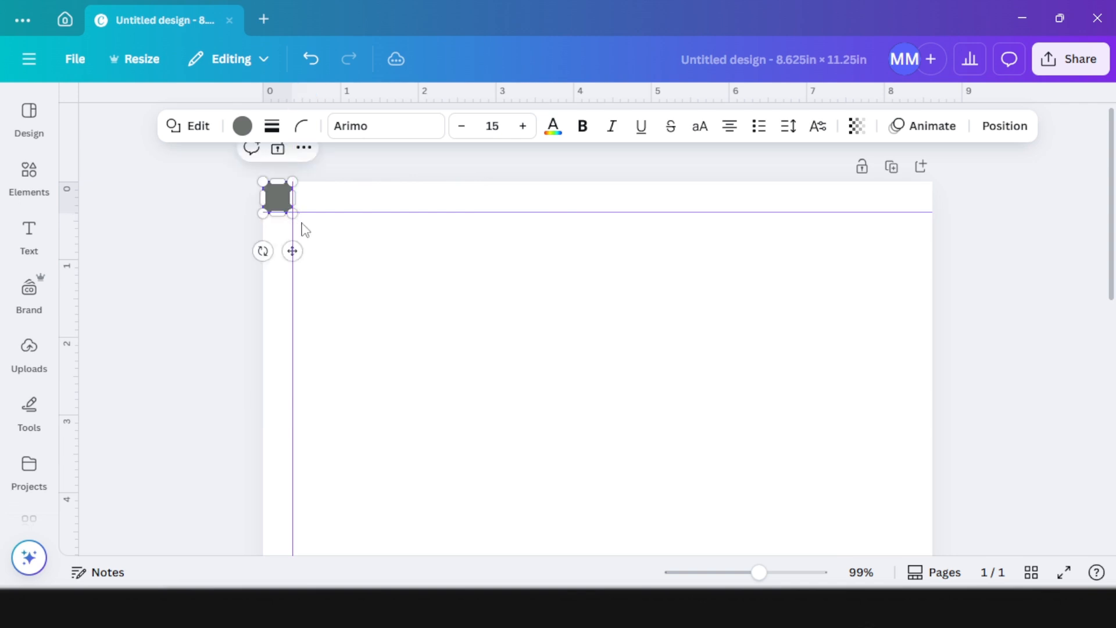
# Duplicate the square into the page's bottom-right corner and align a horizontal and a vertical guide with its inner edges.
pyautogui.scroll(-1, 379, 286)
pyautogui.scroll(1, 378, 286)
pyautogui.click(278, 147)
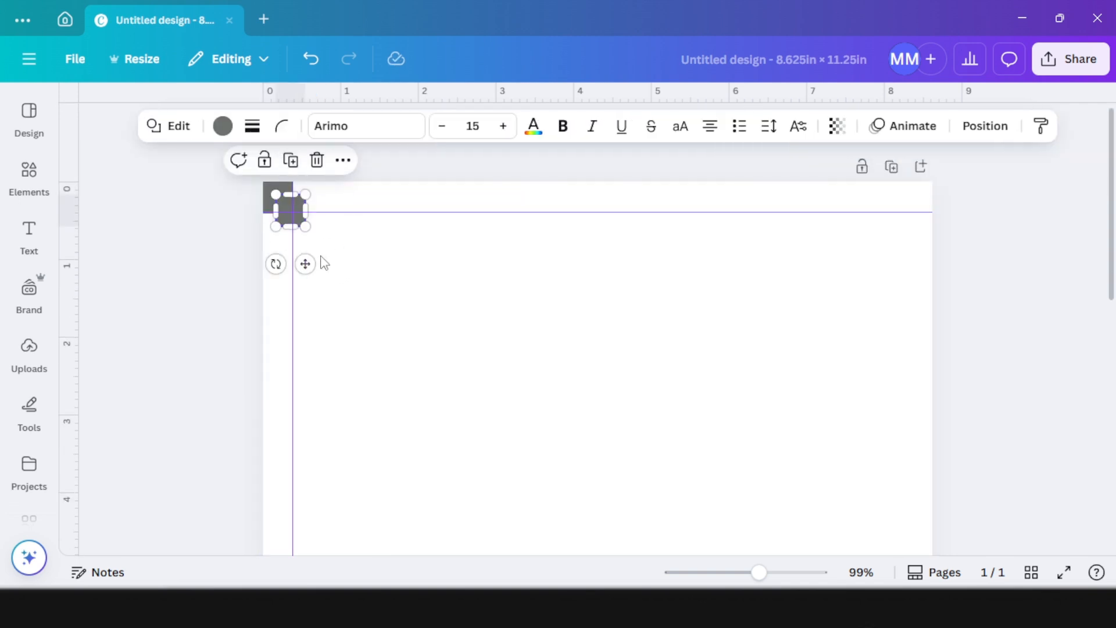
pyautogui.moveTo(308, 265); pyautogui.dragTo(928, 422)
pyautogui.moveTo(640, 94); pyautogui.dragTo(656, 461)
pyautogui.moveTo(69, 291); pyautogui.dragTo(902, 250)
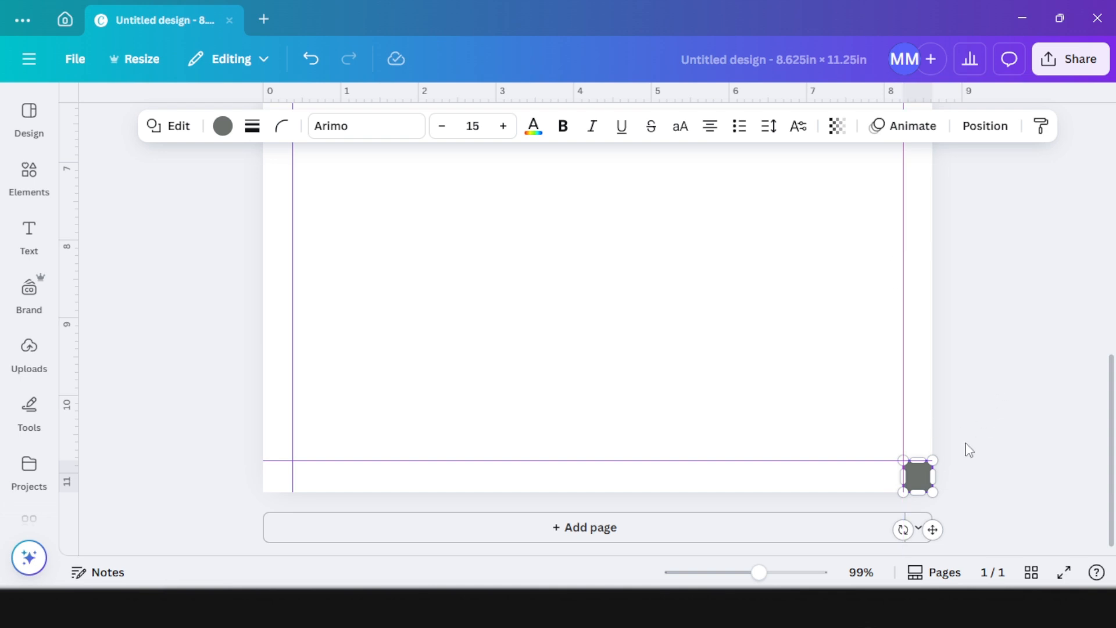
# Delete both helper squares from the bottom-right and top-left page corners, keeping only the four margin guides.
pyautogui.click(926, 481)
pyautogui.click(944, 426)
pyautogui.moveTo(1110, 471); pyautogui.dragTo(1110, 225)
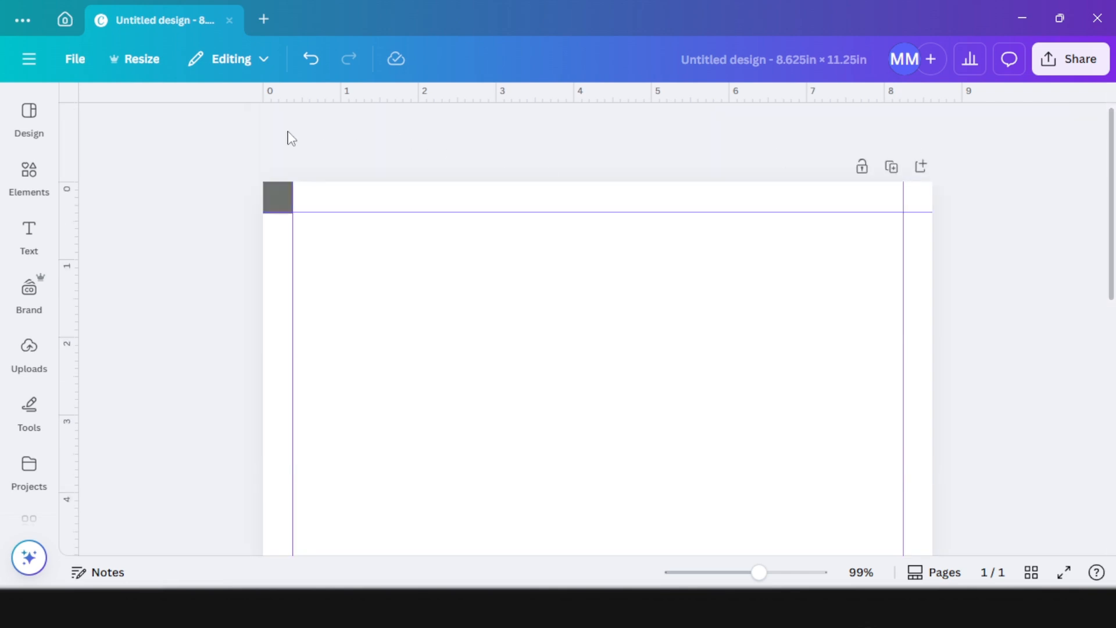
pyautogui.click(275, 200)
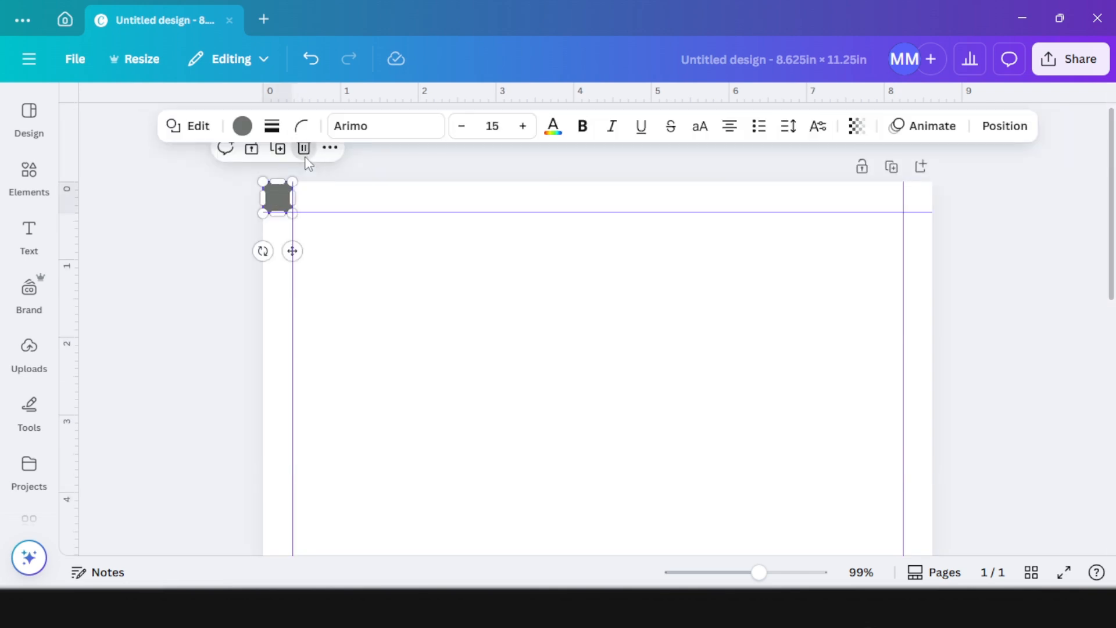
pyautogui.click(304, 145)
pyautogui.scroll(-5, 498, 261)
pyautogui.scroll(4, 500, 258)
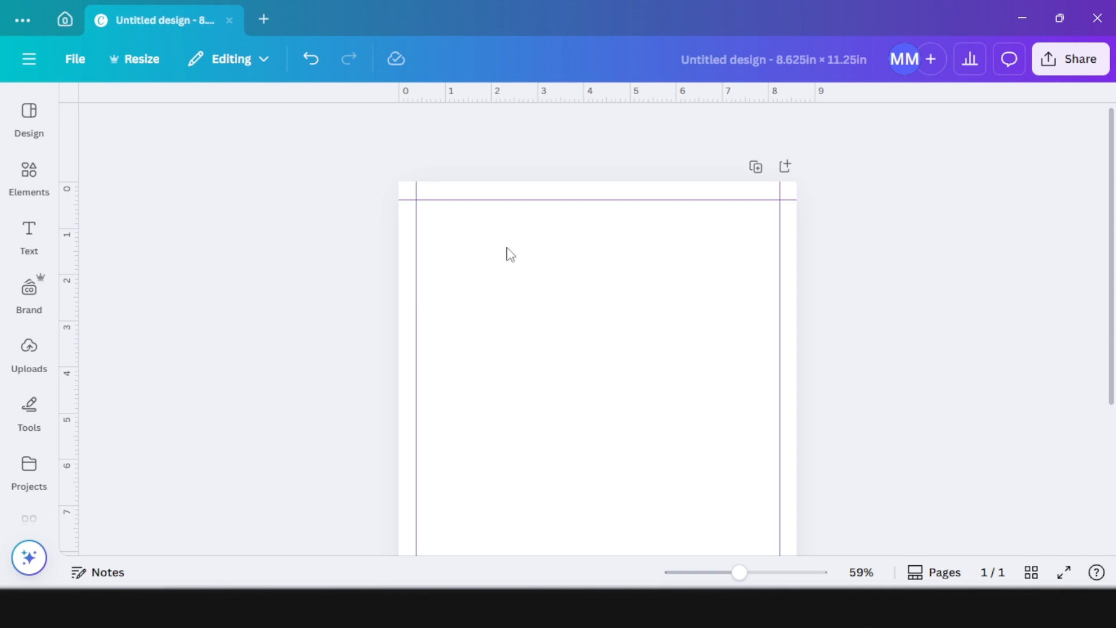
# Duplicate the blank page with its margin guides until the design has six pages.
pyautogui.click(512, 256)
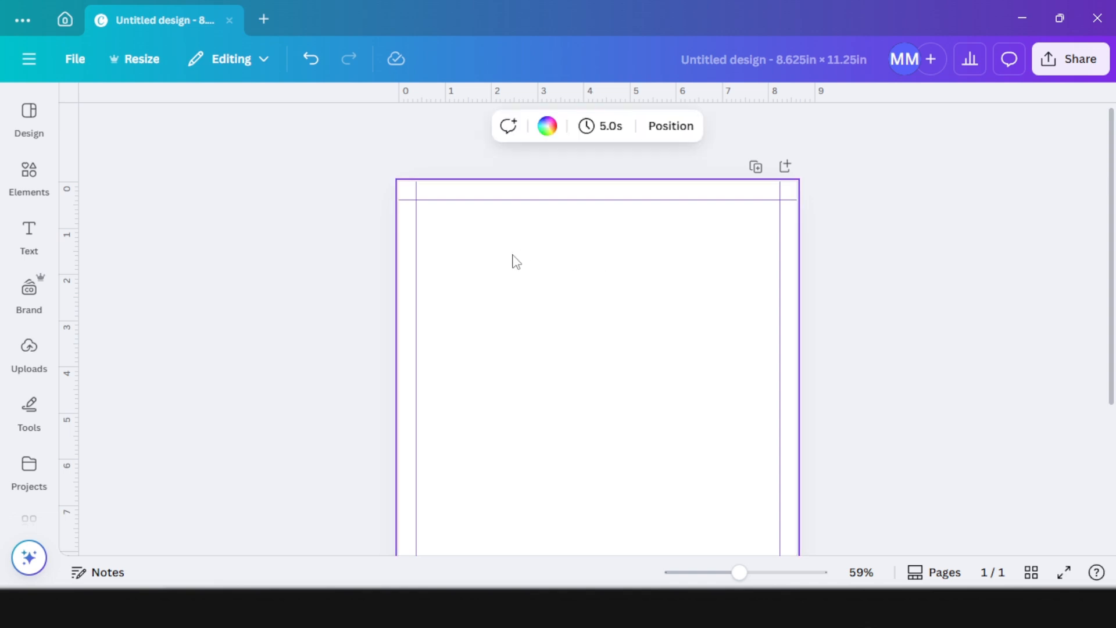
pyautogui.click(758, 170)
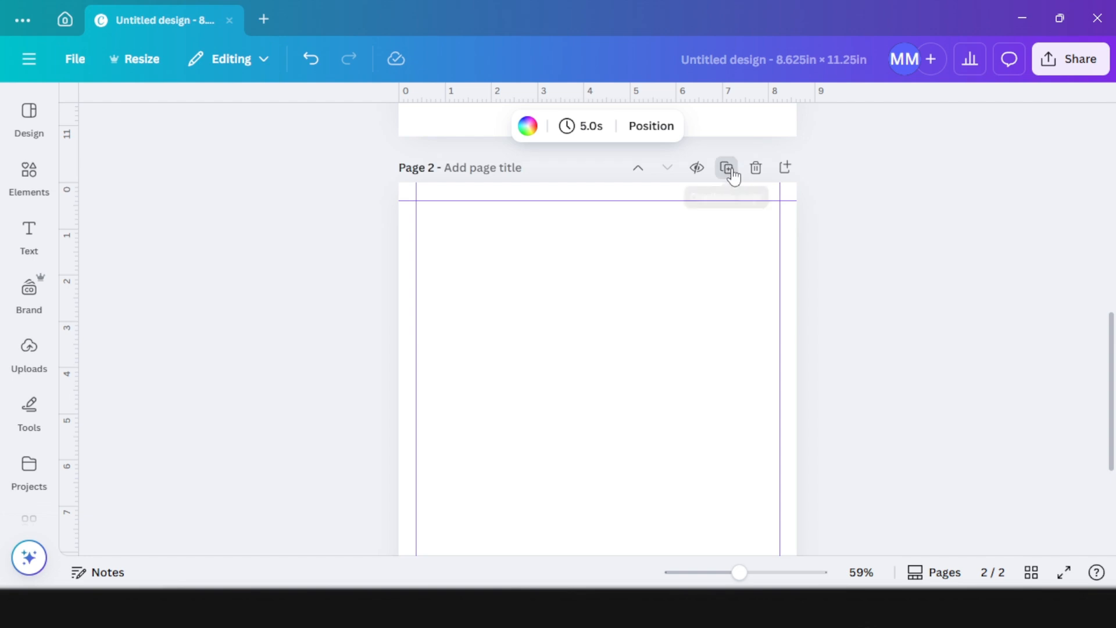
pyautogui.click(730, 173)
pyautogui.click(729, 175)
pyautogui.click(727, 174)
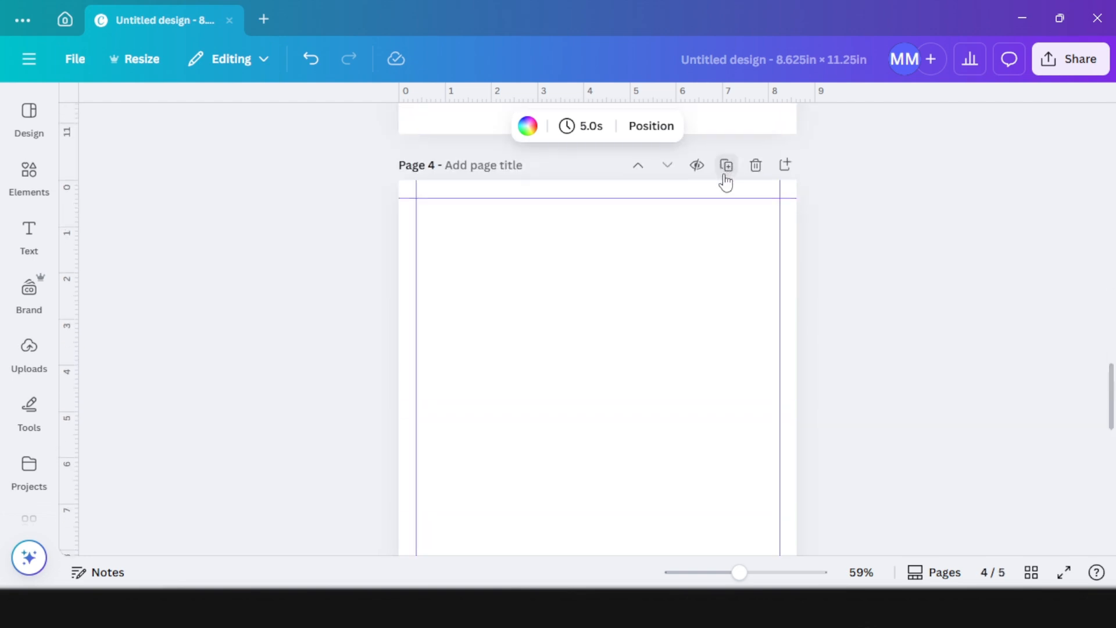
pyautogui.click(726, 170)
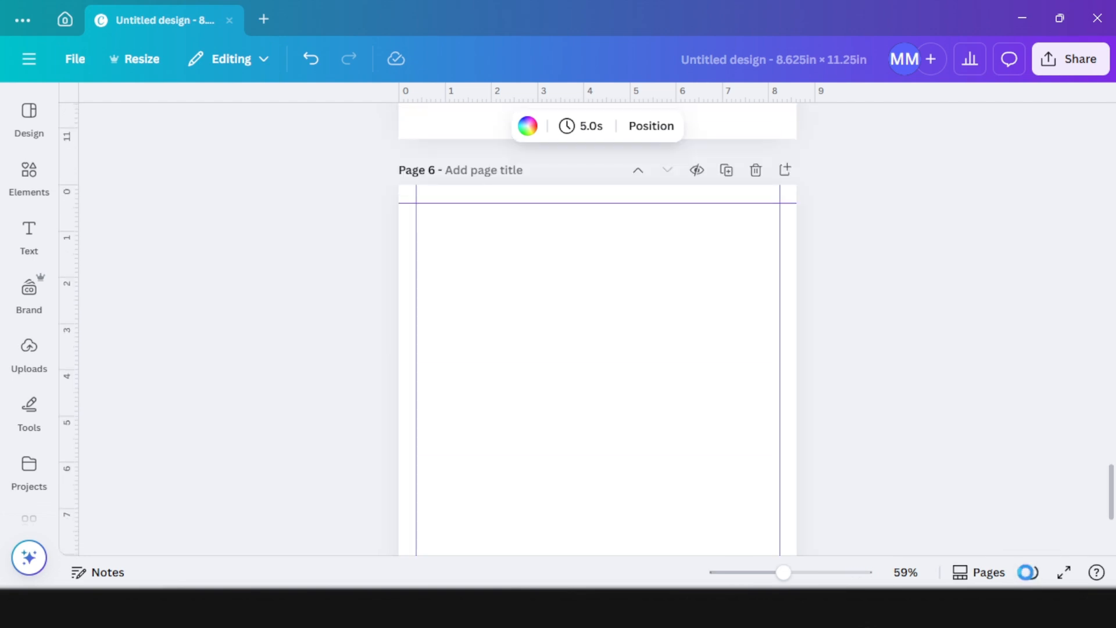
# Select all pages in the grid view, duplicate them to reach 100 pages, and return to the page view.
pyautogui.click(1030, 572)
pyautogui.moveTo(1027, 381); pyautogui.dragTo(2, 114)
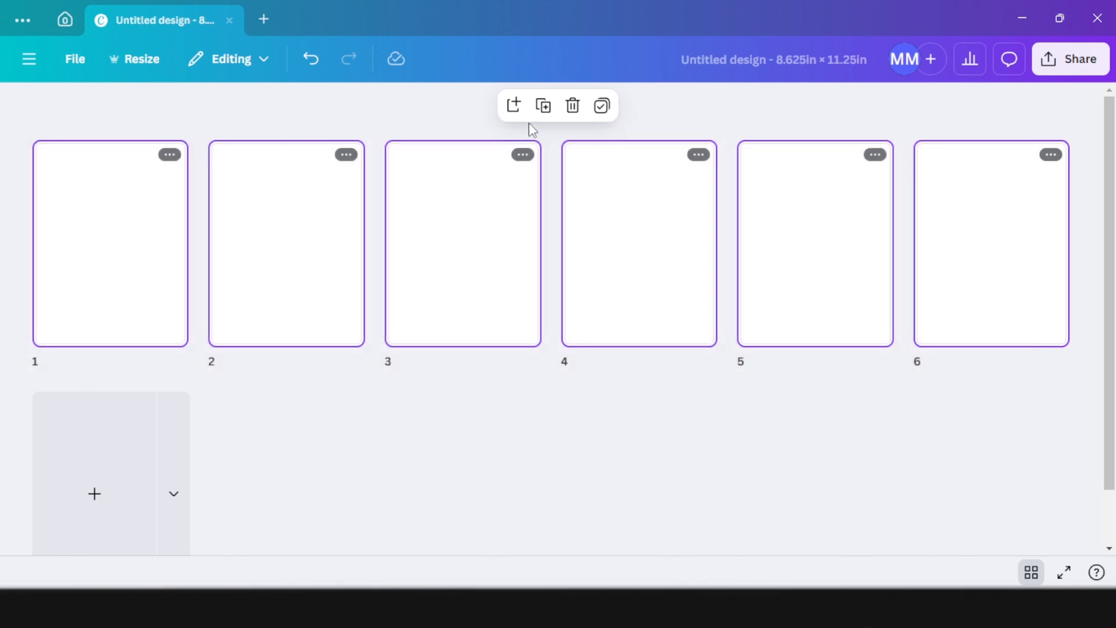
pyautogui.click(543, 106)
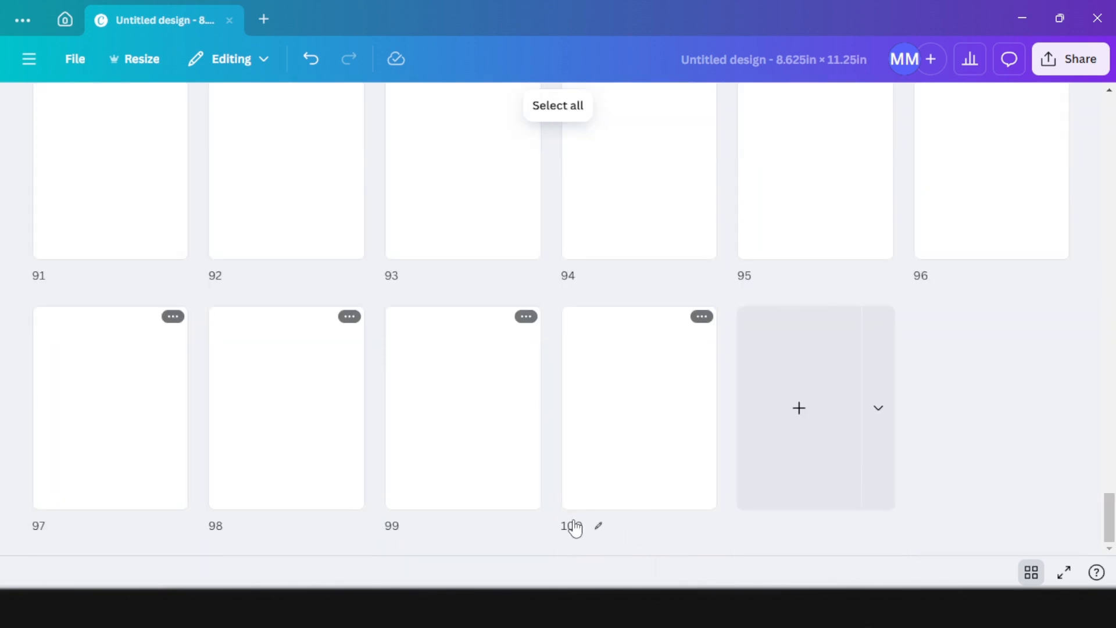
pyautogui.click(1031, 573)
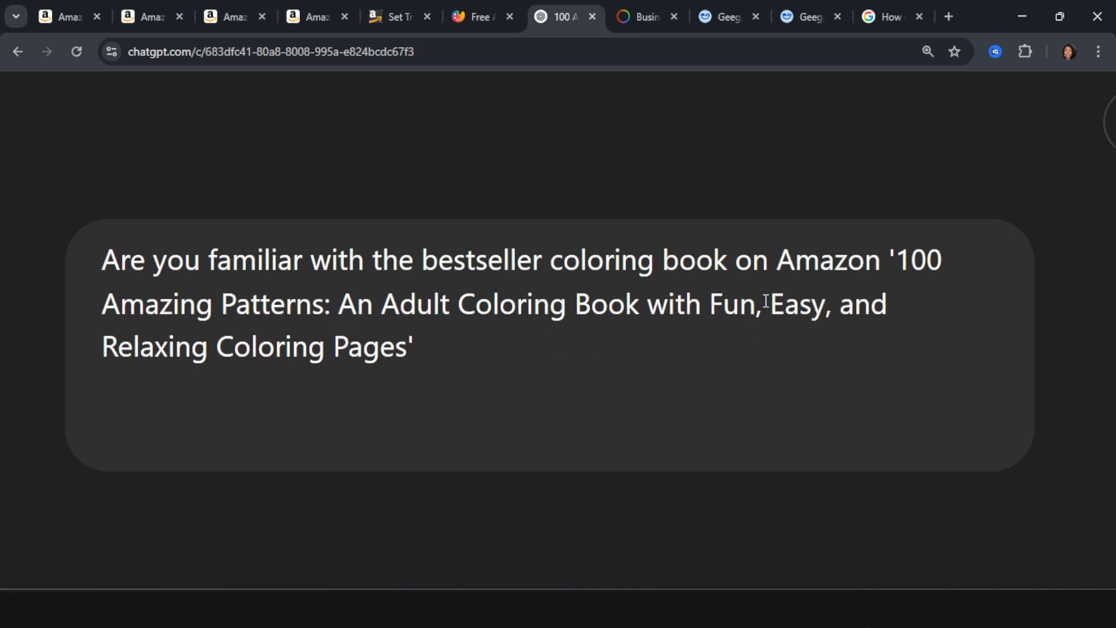
# In the browser, check the 100 Amazing Patterns listing on Amazon and read the ChatGPT conversation about recreating the book with AI.
pyautogui.hotkey('ctrl', '1')
pyautogui.scroll(8, 511, 368)
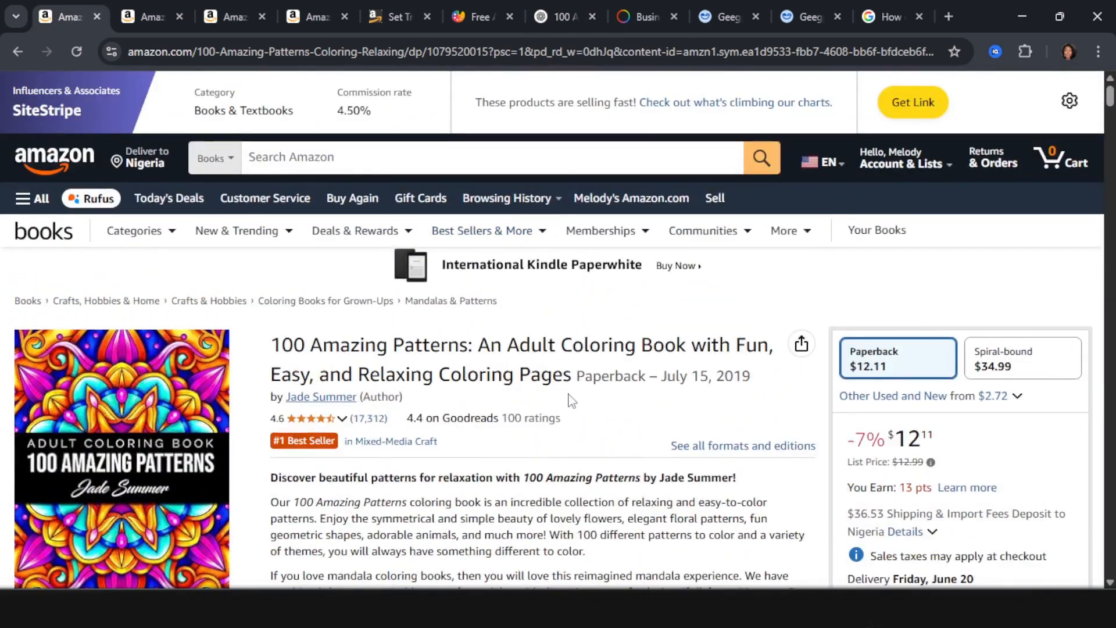
pyautogui.hotkey('ctrl', '7')
pyautogui.scroll(-5, 649, 266)
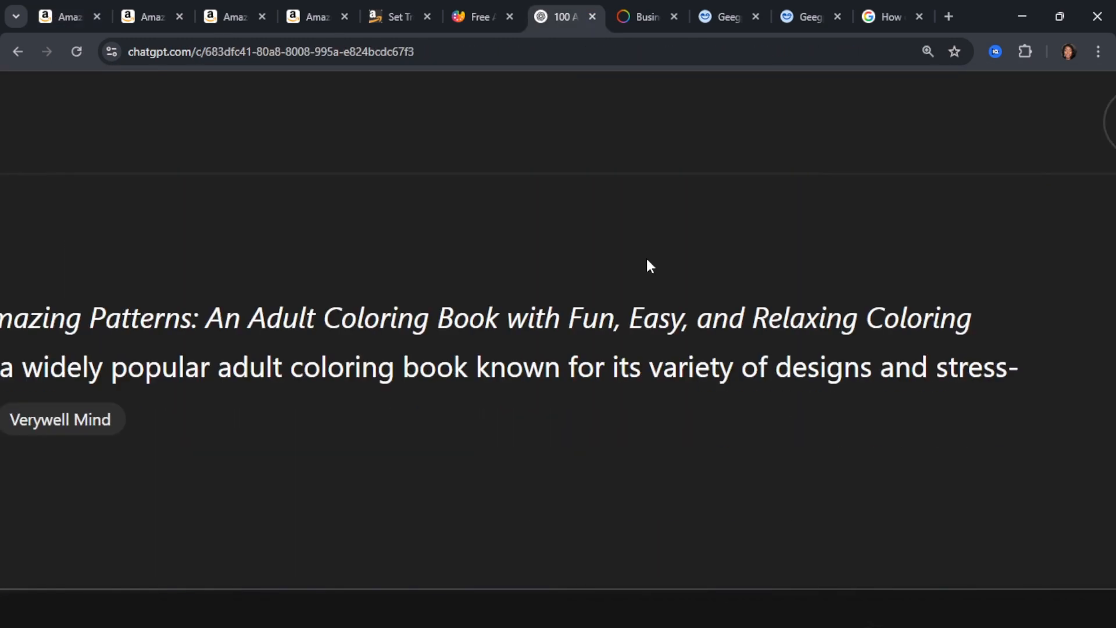
pyautogui.hotkey('ctrl', '-')
pyautogui.hscroll(-5, 558, 419)
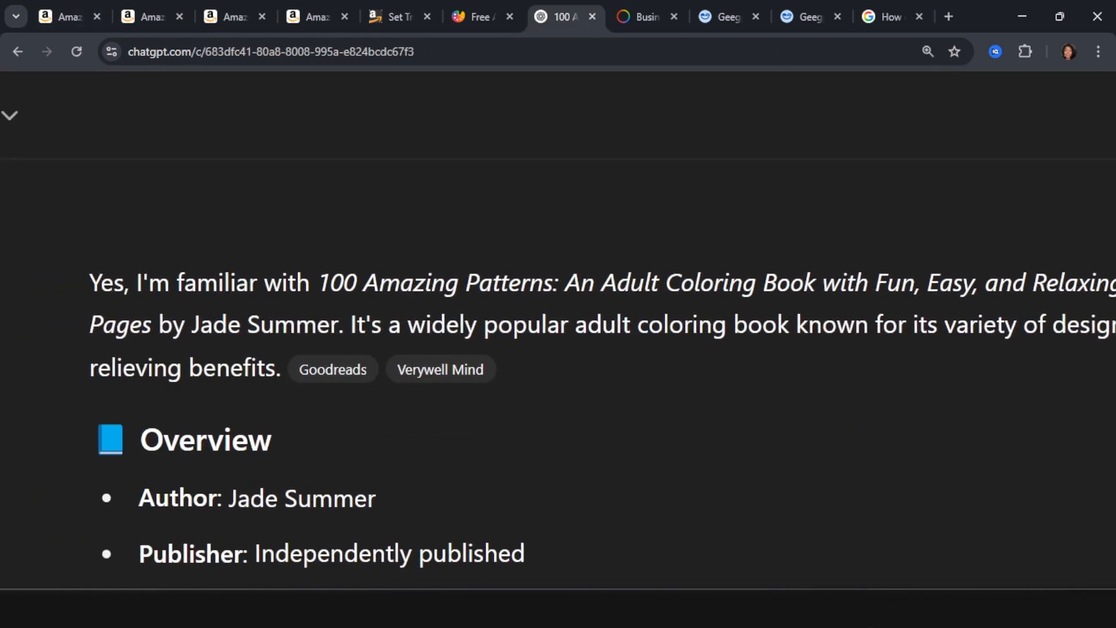
pyautogui.hotkey('ctrl', '-')
pyautogui.hscroll(3, 558, 407)
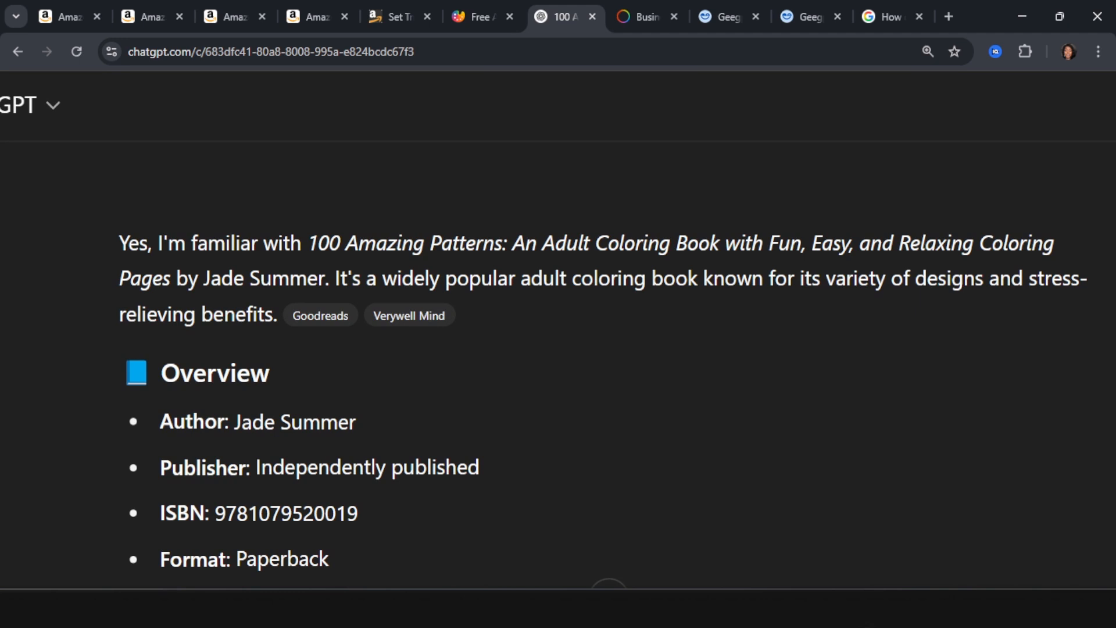
pyautogui.scroll(5, 608, 372)
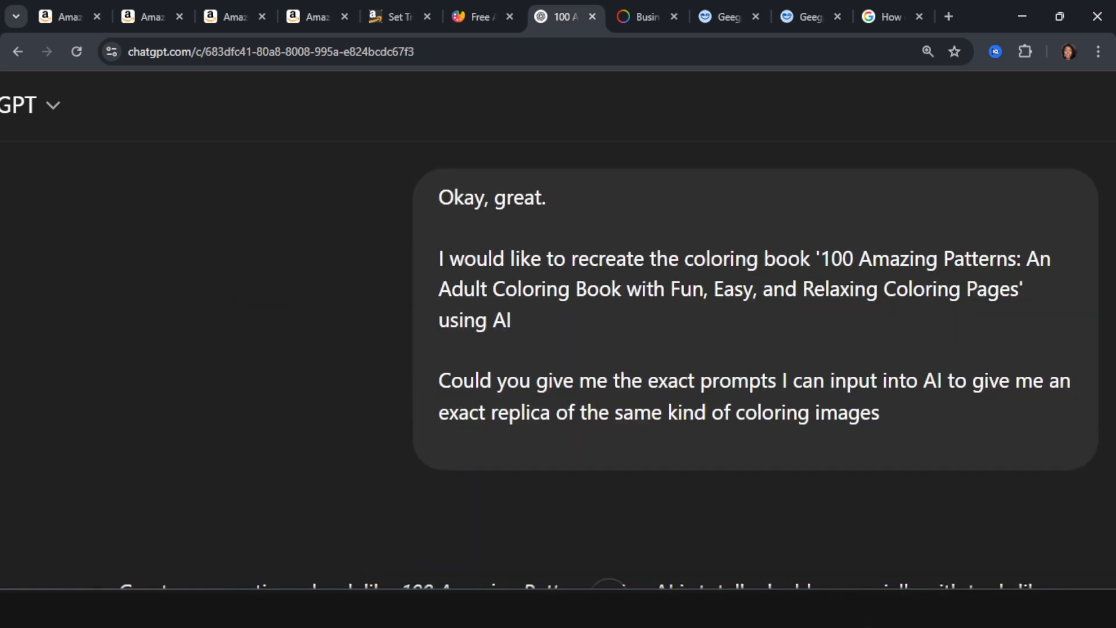
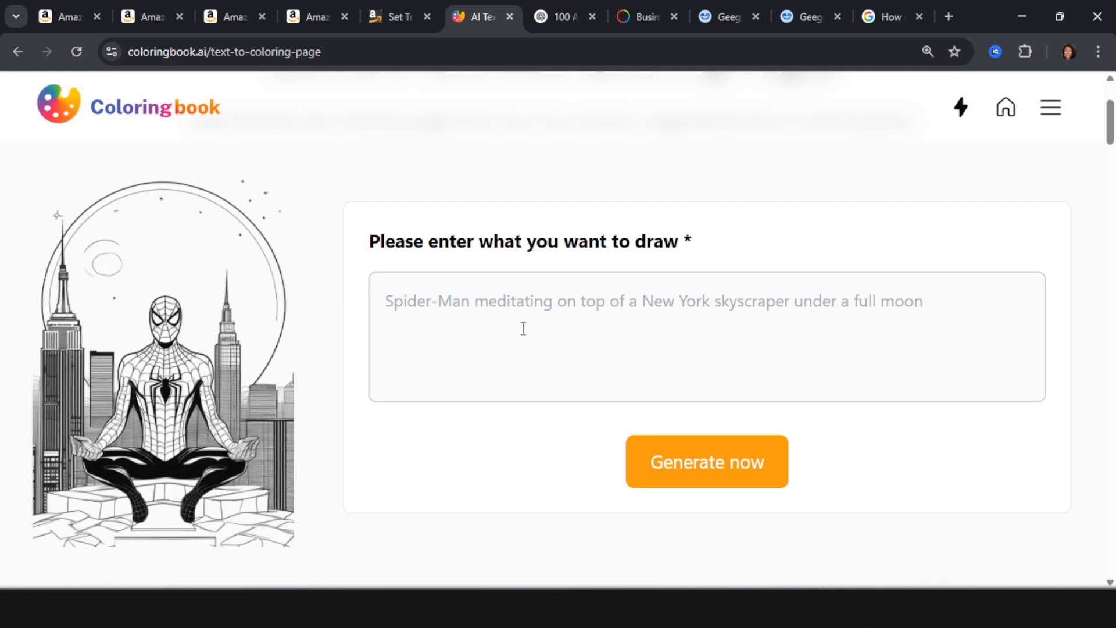
# Copy the coloring-page prompt template from ChatGPT and paste it into the drawing description on coloringbook.ai.
pyautogui.click(523, 329)
pyautogui.scroll(-1, 523, 329)
pyautogui.click(556, 21)
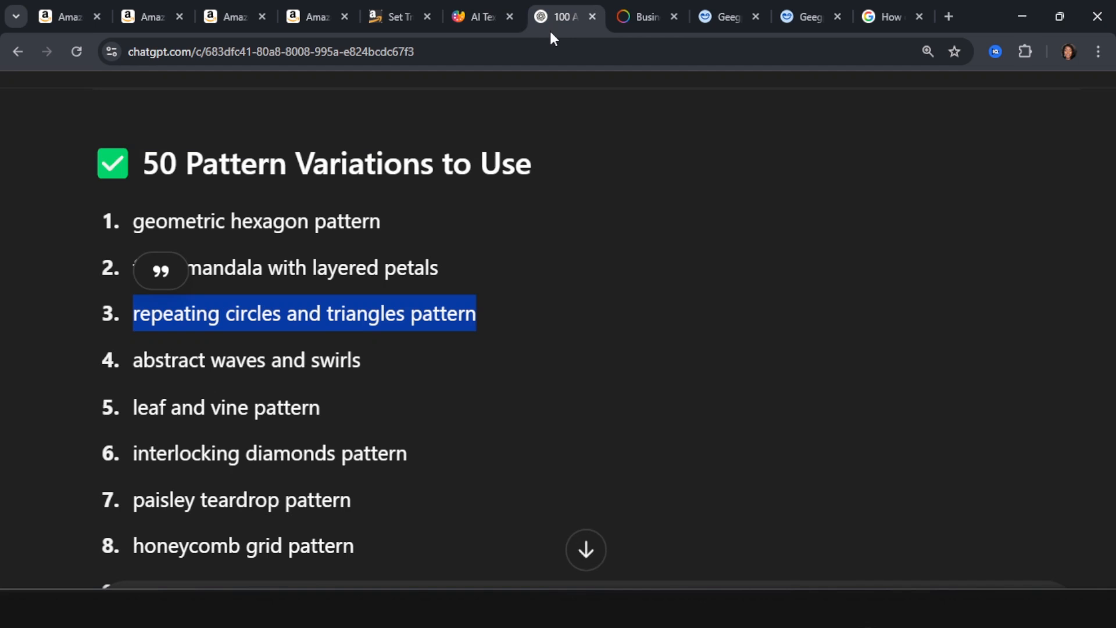
pyautogui.scroll(5, 445, 365)
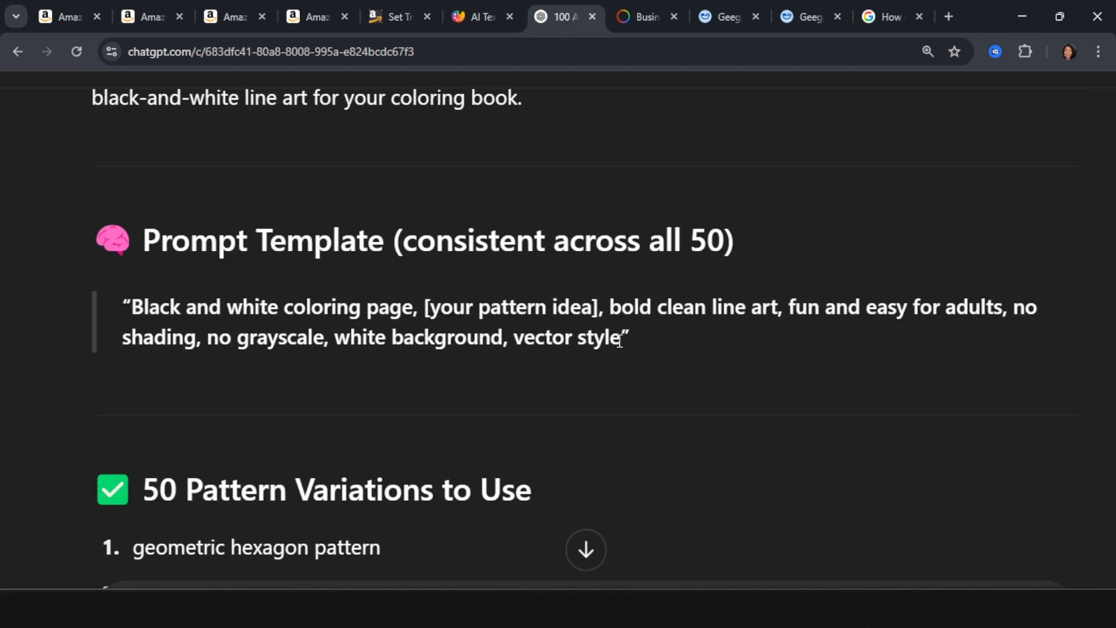
pyautogui.moveTo(621, 339); pyautogui.dragTo(135, 311)
pyautogui.hotkey('ctrl', 'c')
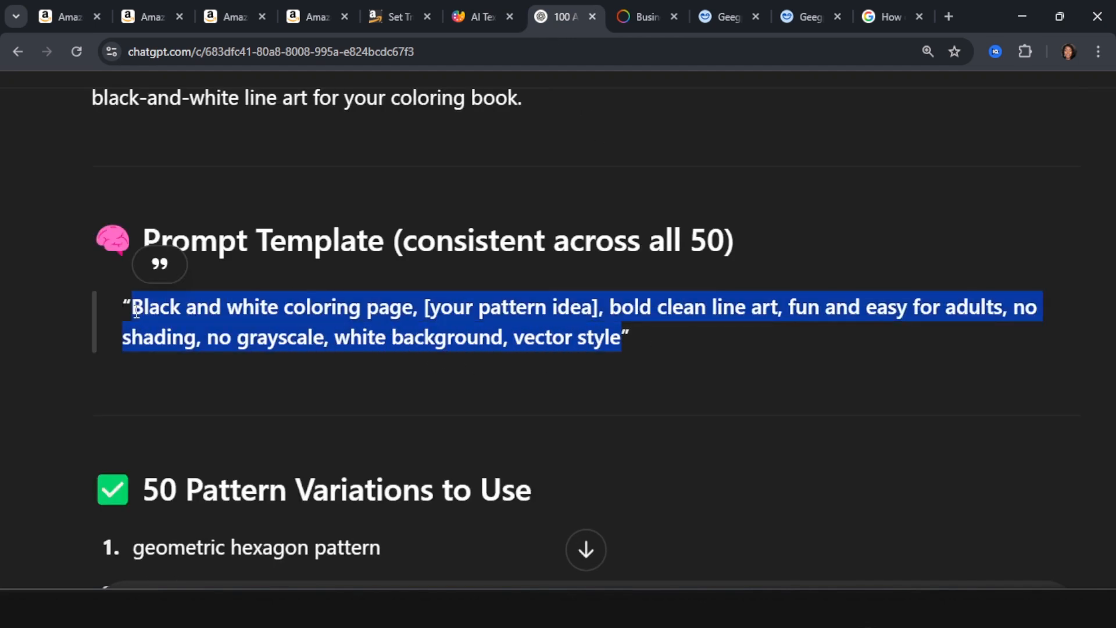
pyautogui.moveTo(476, 16); pyautogui.dragTo(567, 17)
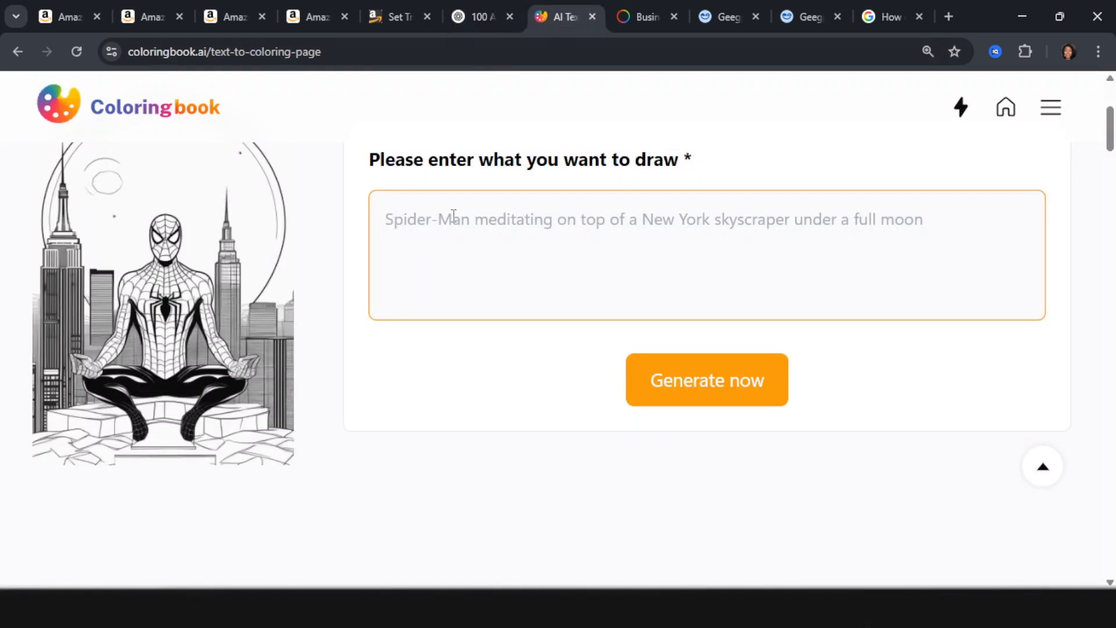
pyautogui.click(453, 215)
pyautogui.hotkey('ctrl', 'v')
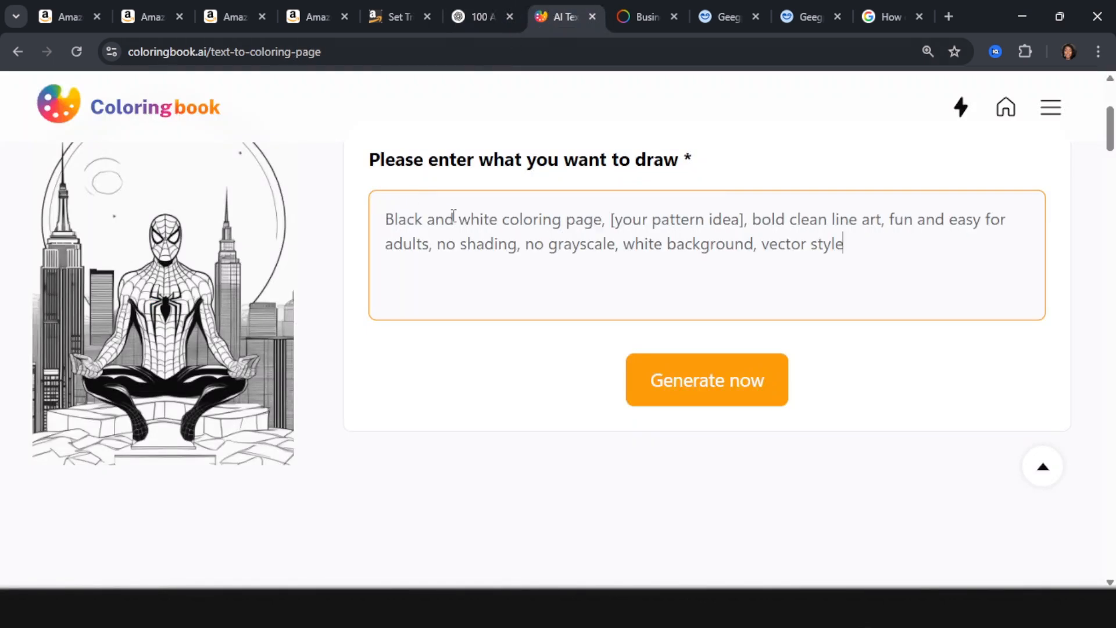
# Replace the [your pattern idea] placeholder in the prompt with "geometric hexagon pattern" from ChatGPT's list of pattern variations.
pyautogui.click(469, 17)
pyautogui.scroll(-5, 389, 319)
pyautogui.scroll(1, 384, 207)
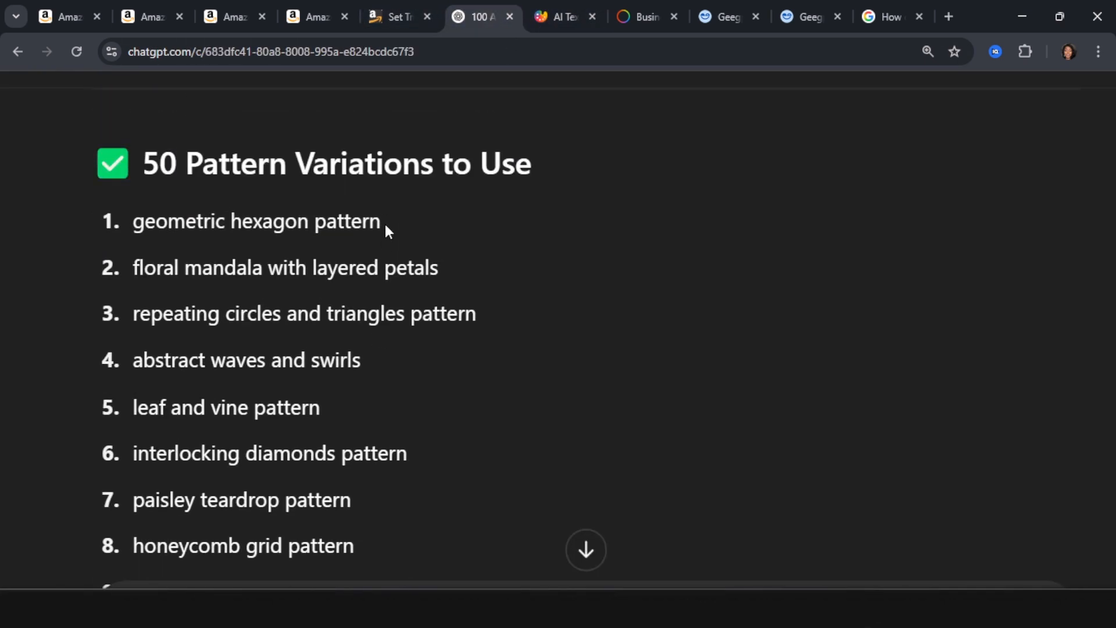
pyautogui.moveTo(382, 221); pyautogui.dragTo(133, 221)
pyautogui.hotkey('ctrl', 'c')
pyautogui.click(555, 16)
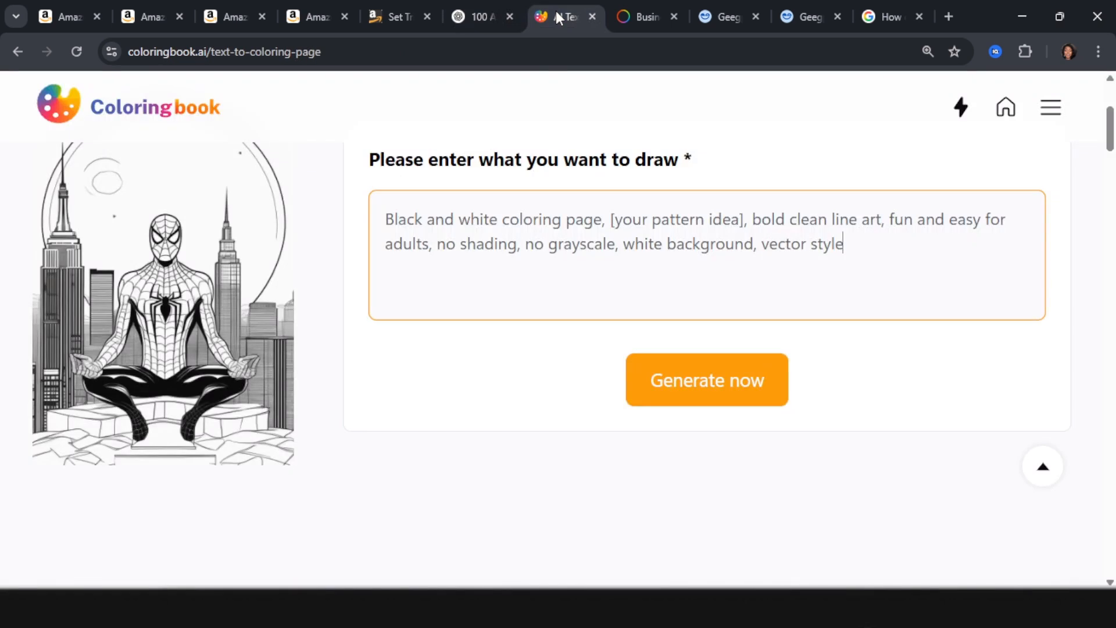
pyautogui.moveTo(609, 219); pyautogui.dragTo(744, 219)
pyautogui.hotkey('ctrl', 'v')
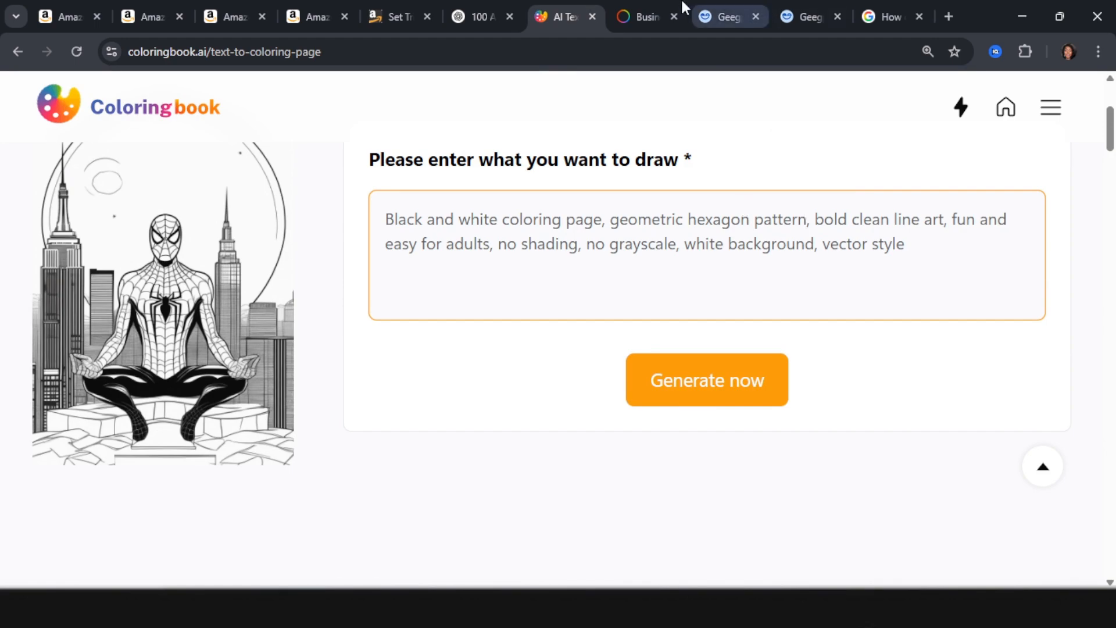
# Review the interior preview image and the description in the 100 Amazing Patterns listing on Amazon.
pyautogui.click(61, 17)
pyautogui.scroll(6, 182, 269)
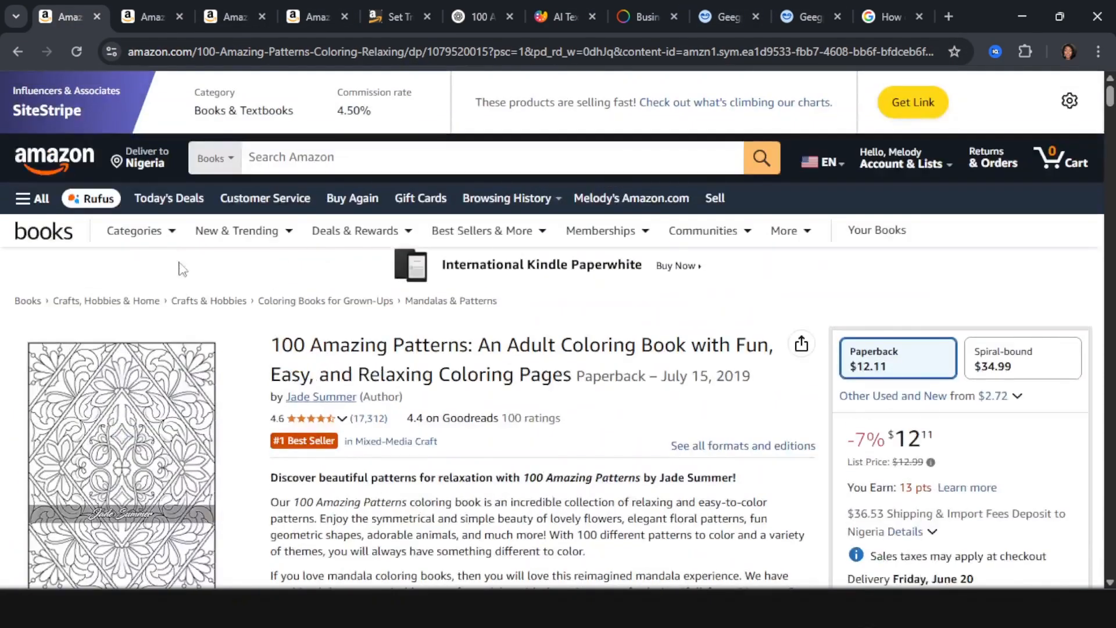
pyautogui.scroll(-5, 244, 319)
pyautogui.scroll(1, 247, 320)
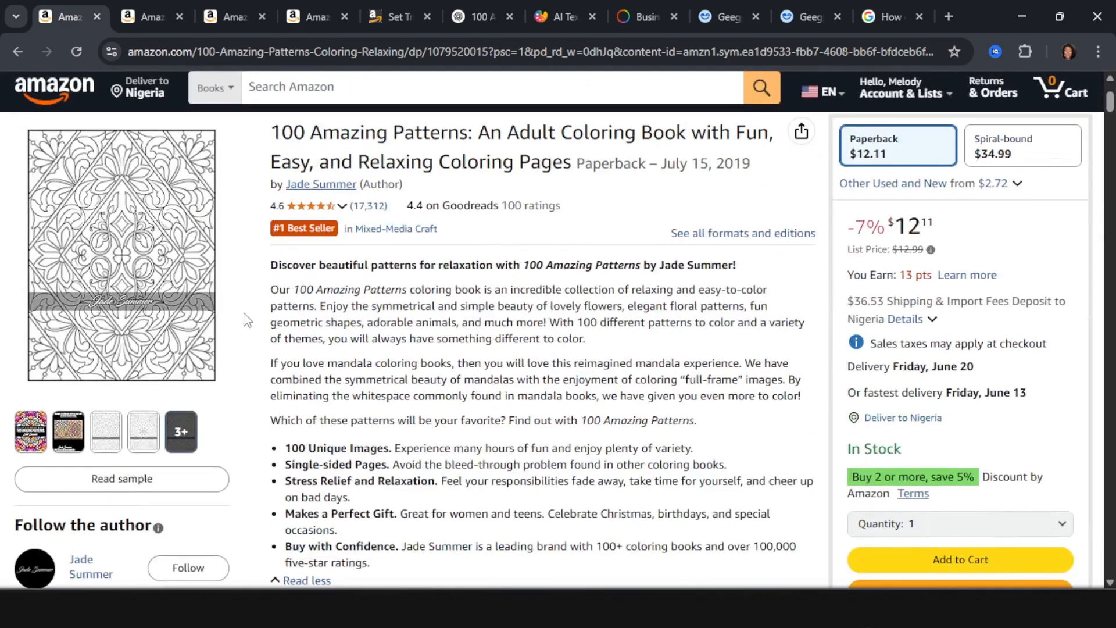
# Filter the book's verified-purchase customer reviews to 5 star only and read what buyers like about it.
pyautogui.hotkey('ctrl', 'Tab')
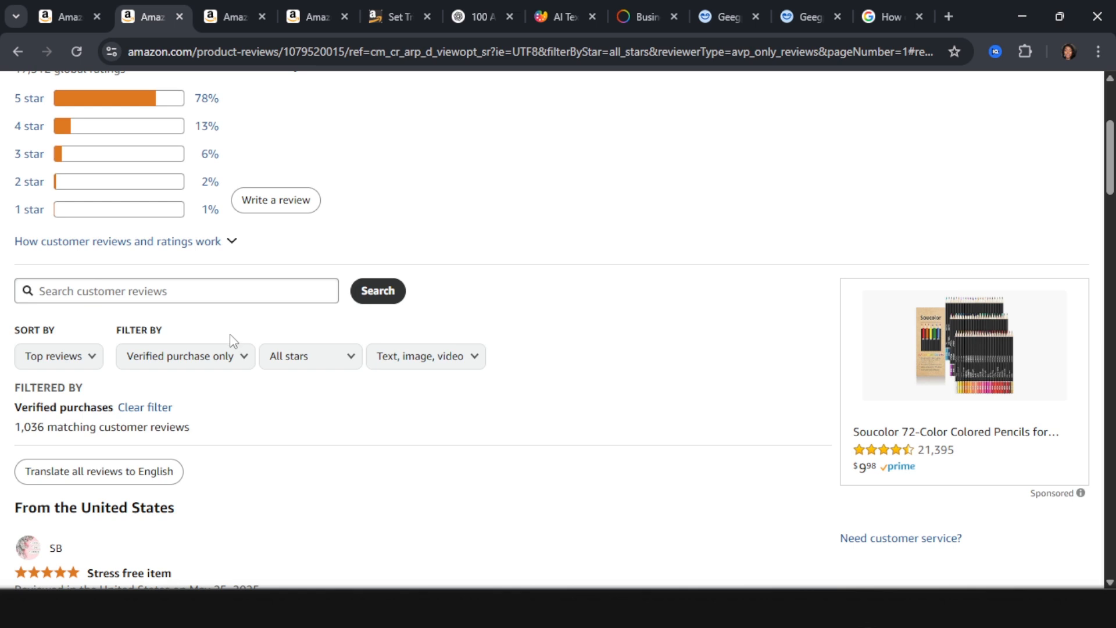
pyautogui.click(339, 356)
pyautogui.click(314, 388)
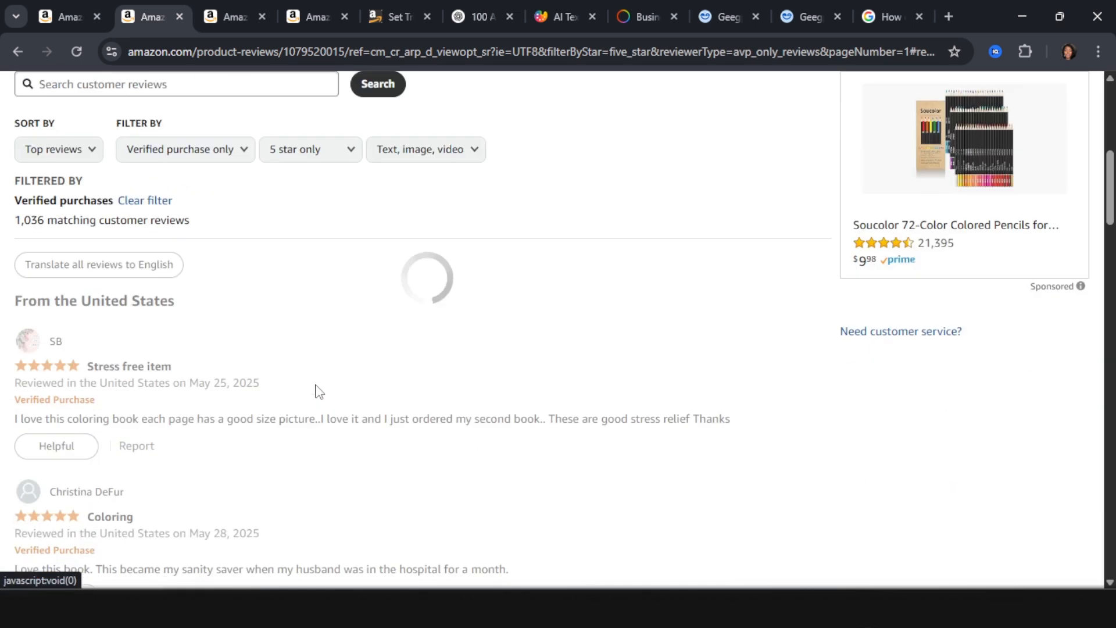
pyautogui.scroll(-1, 140, 383)
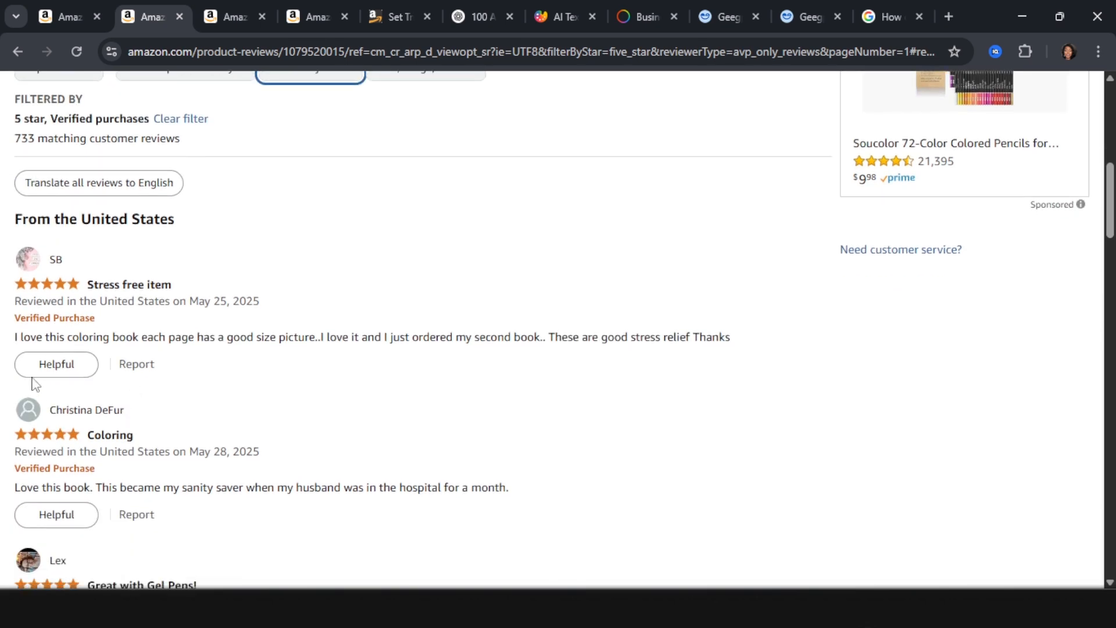
pyautogui.scroll(-3, 276, 351)
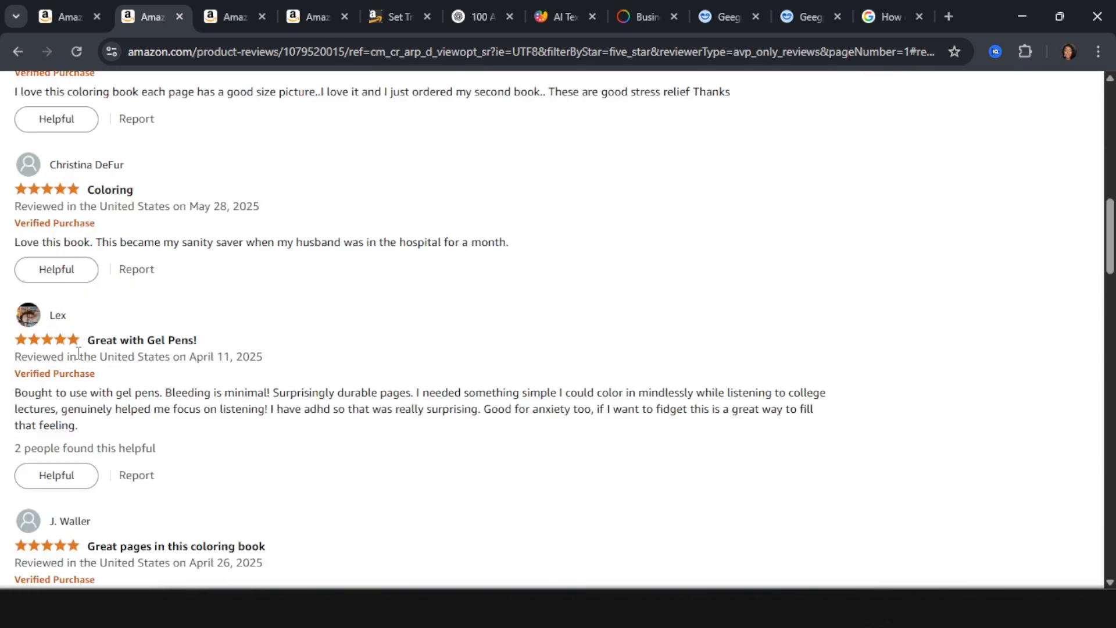
pyautogui.scroll(-2, 242, 337)
pyautogui.scroll(-1, 200, 375)
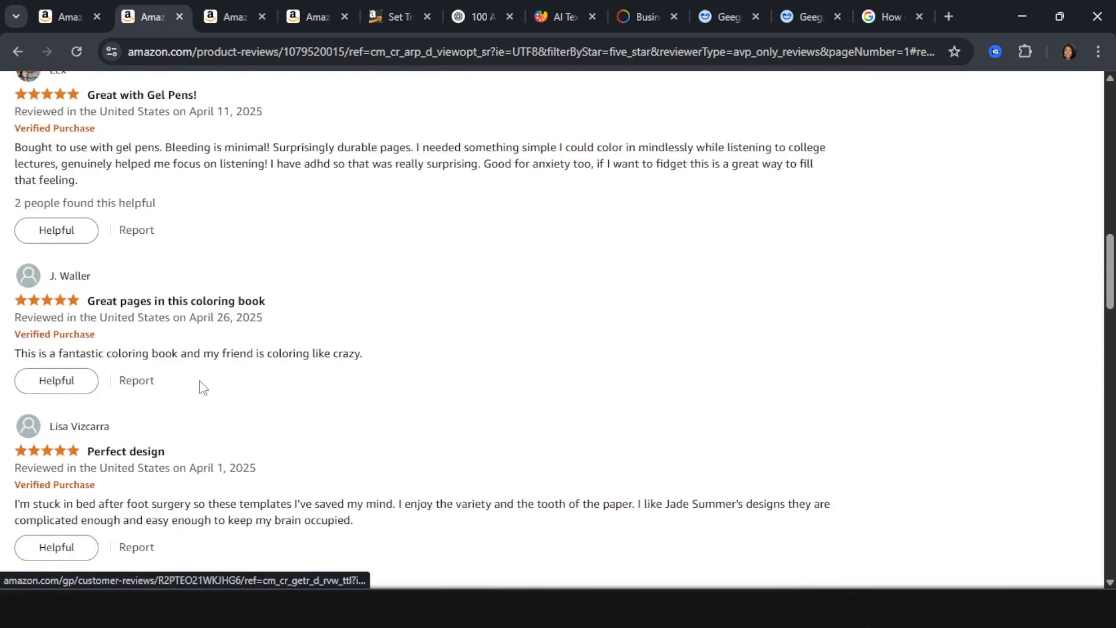
pyautogui.scroll(-3, 193, 450)
pyautogui.scroll(11, 194, 326)
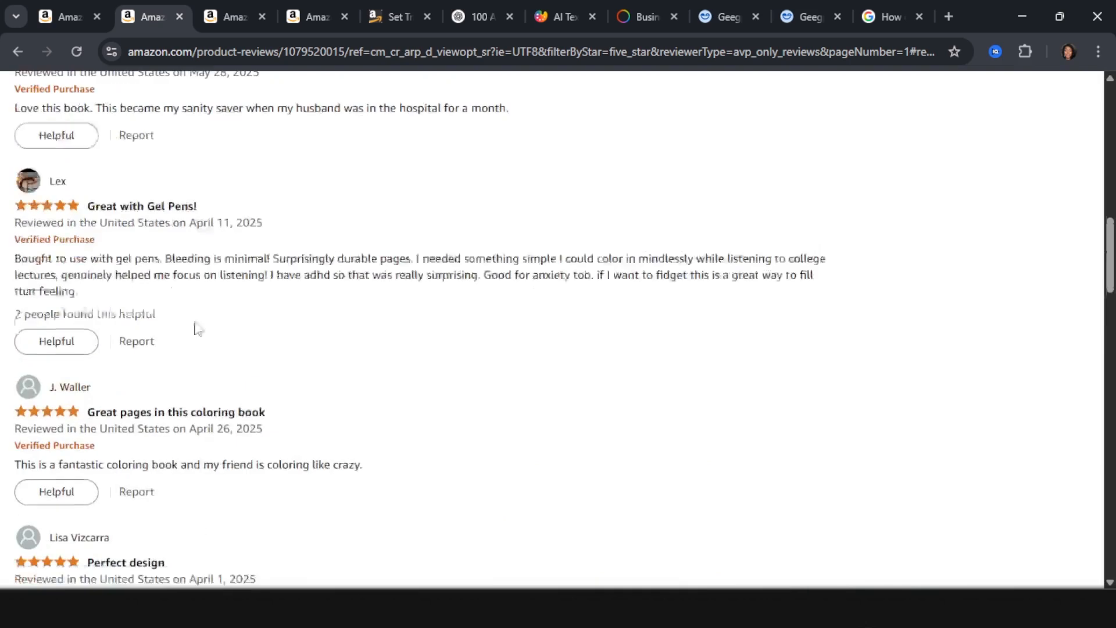
# Filter the verified-purchase reviews to 4 star only and read what these buyers praise and criticize about the book.
pyautogui.click(335, 235)
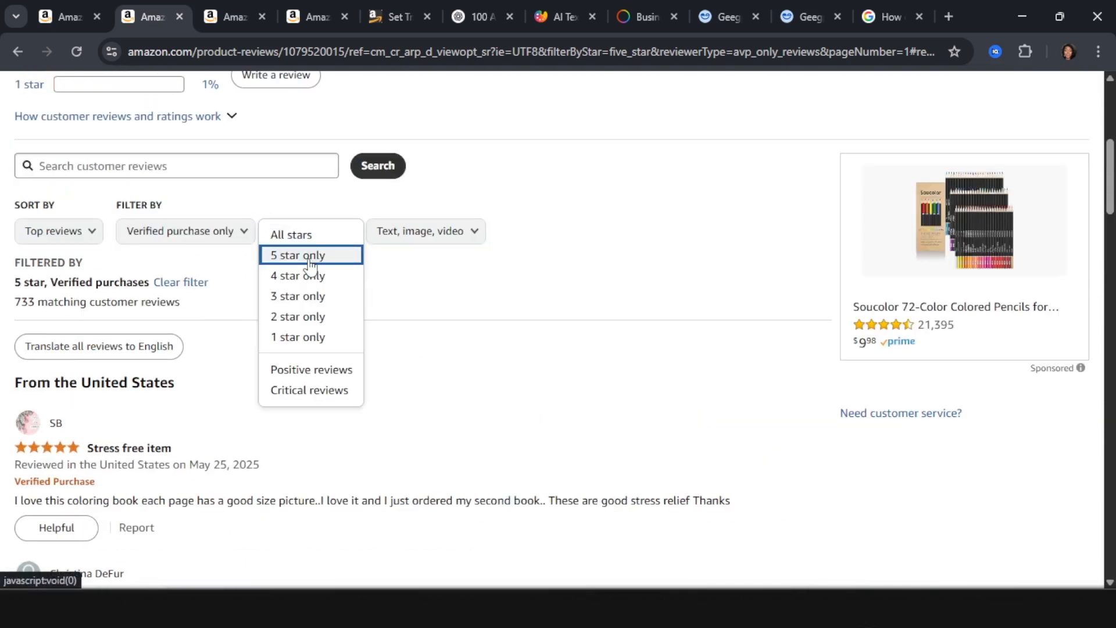
pyautogui.click(294, 274)
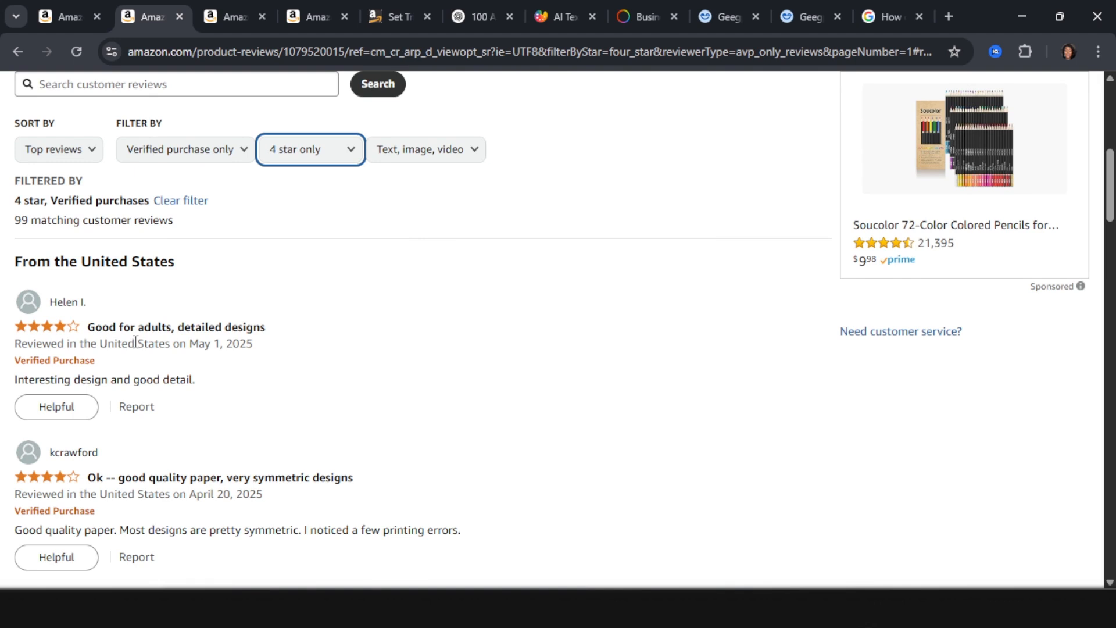
pyautogui.scroll(-3, 135, 342)
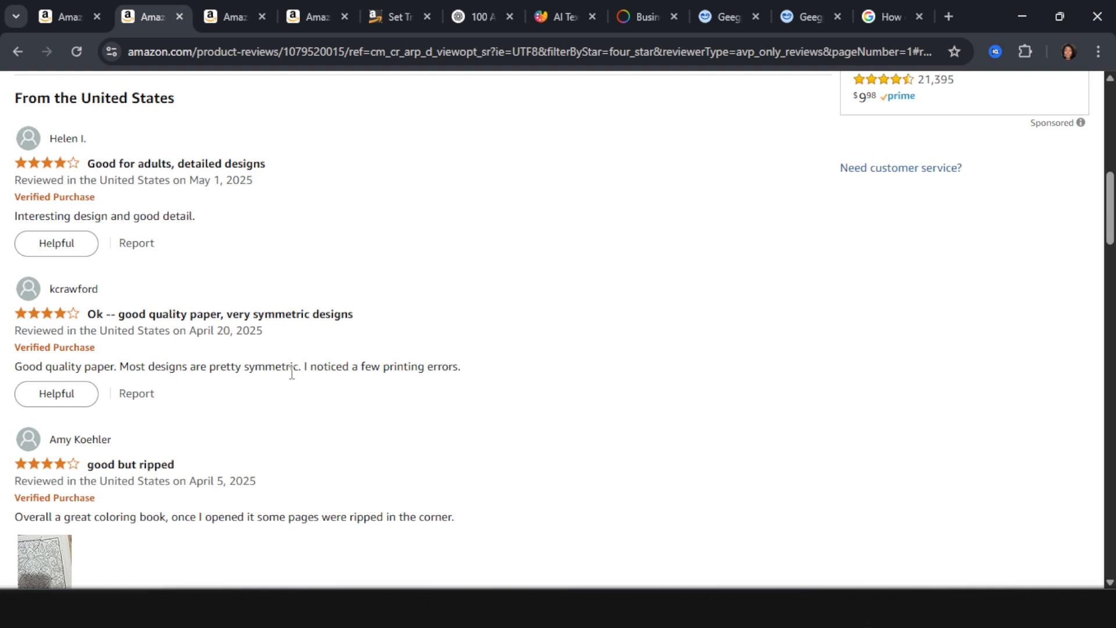
pyautogui.scroll(-10, 293, 374)
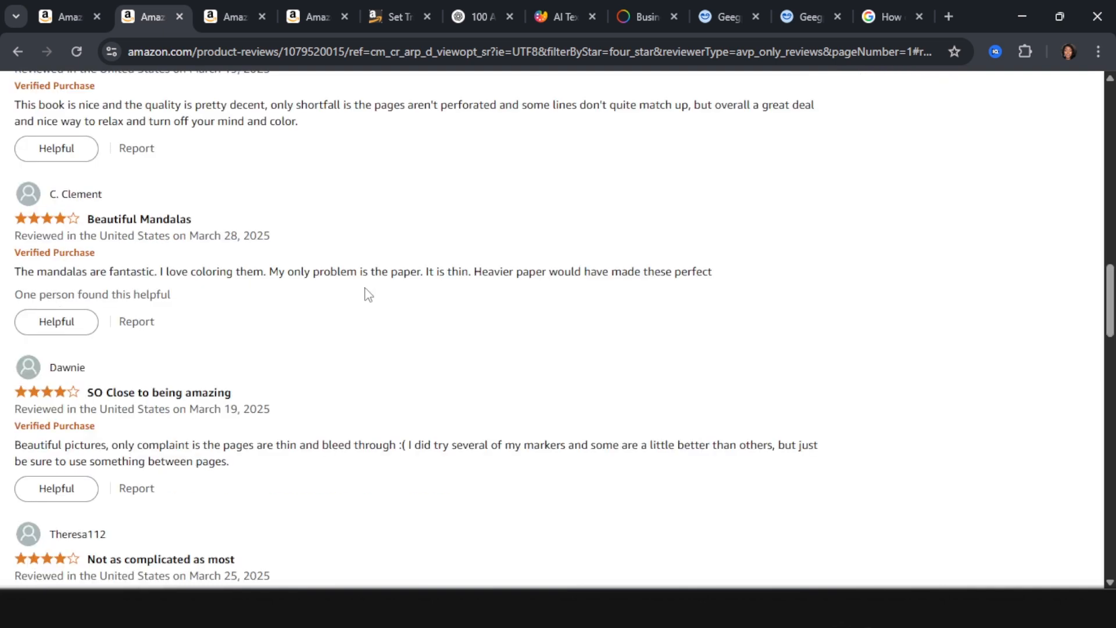
pyautogui.scroll(2, 286, 287)
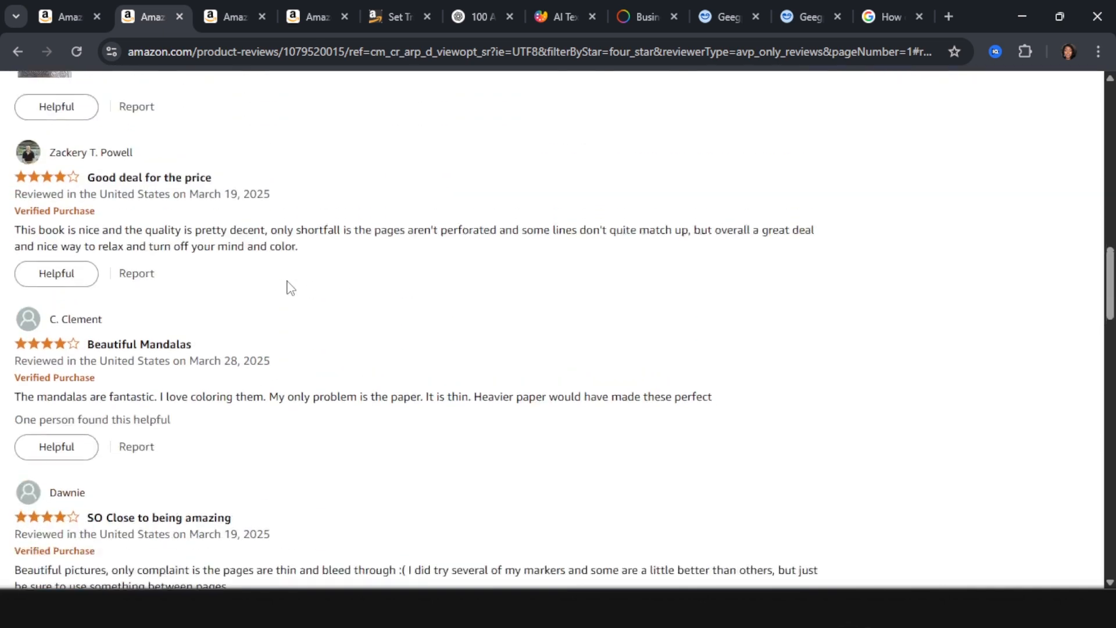
pyautogui.scroll(-2, 291, 349)
pyautogui.scroll(-1, 155, 457)
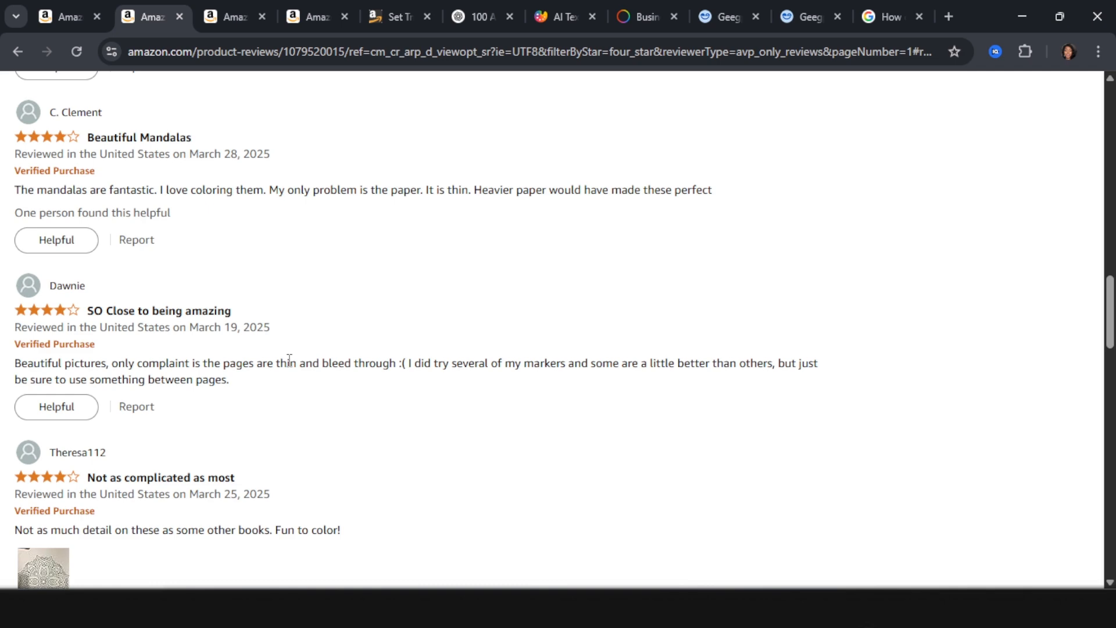
pyautogui.scroll(15, 289, 360)
pyautogui.scroll(-3, 919, 251)
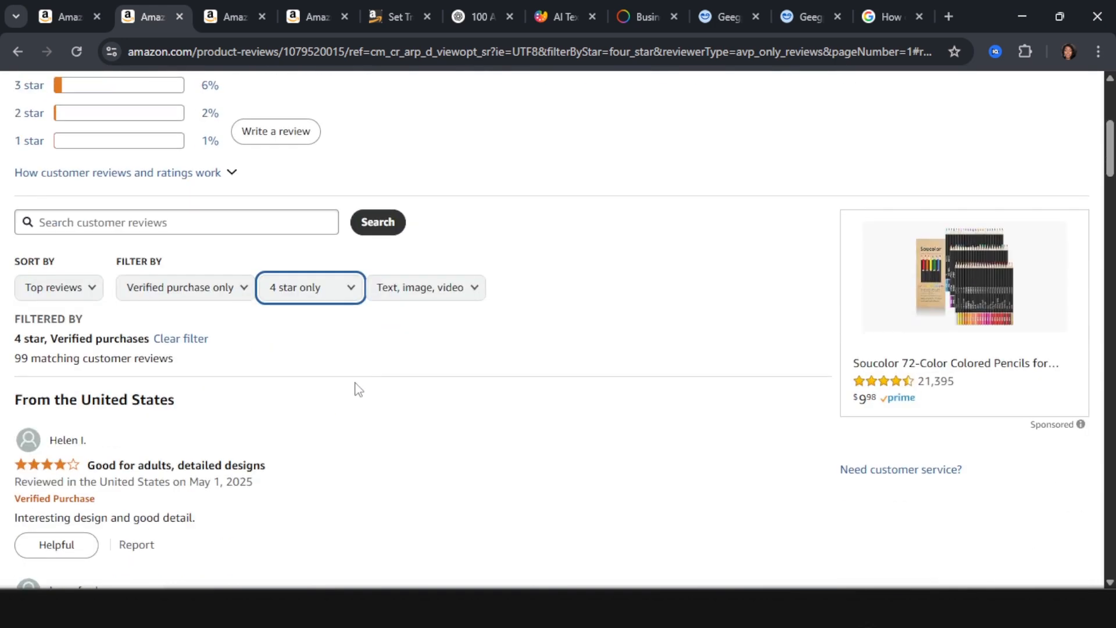
# Filter the verified-purchase reviews to 3 star only and read the buyers' complaints.
pyautogui.click(338, 306)
pyautogui.click(305, 353)
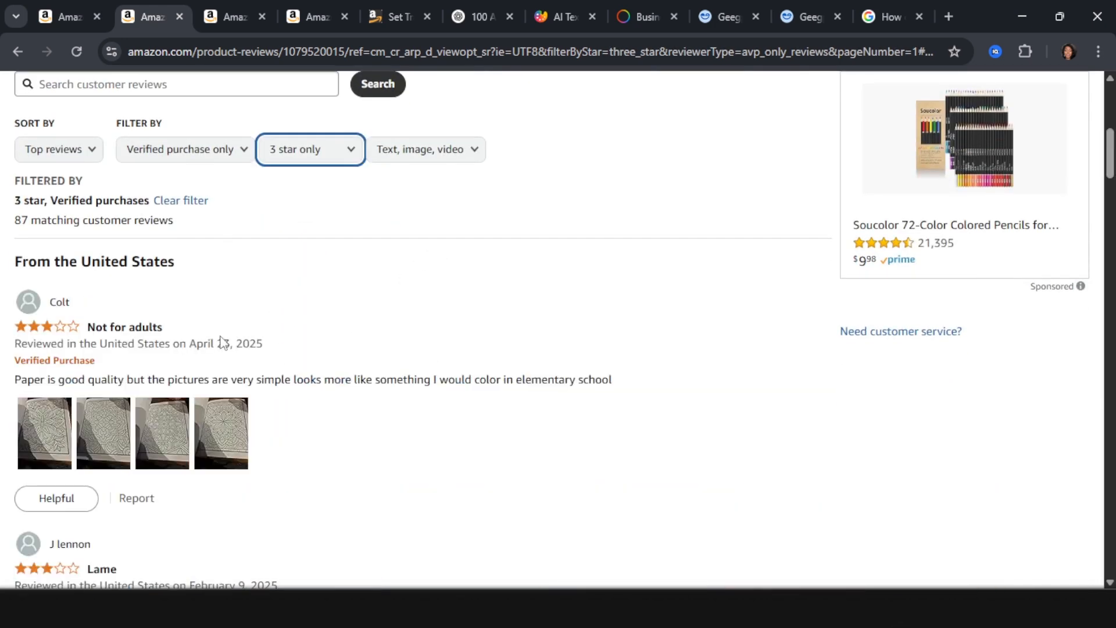
pyautogui.scroll(-1, 143, 378)
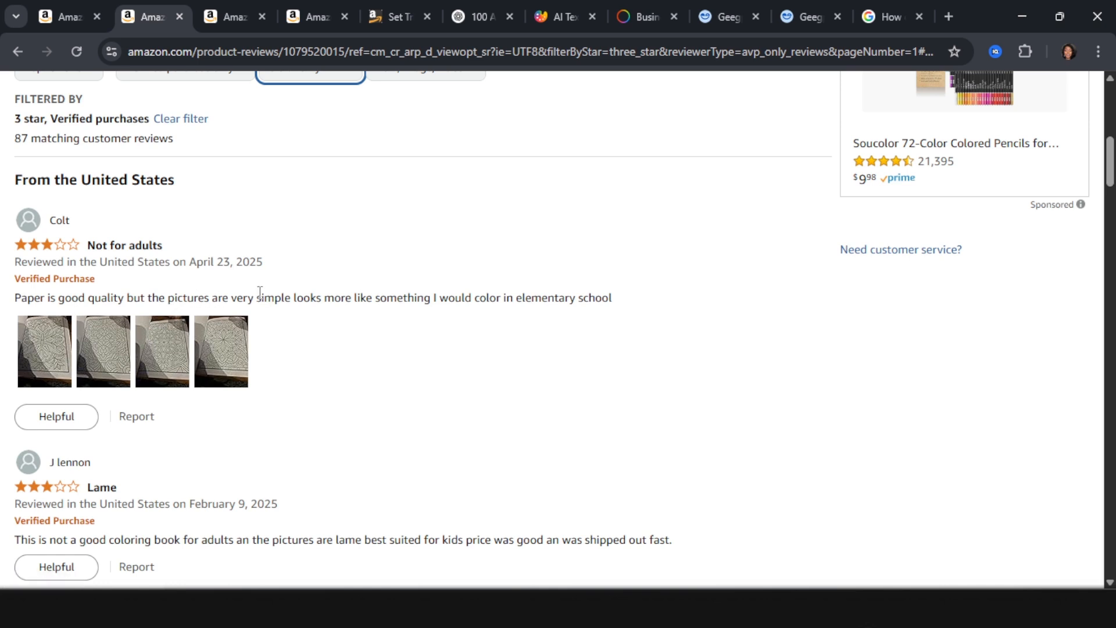
pyautogui.scroll(-1, 314, 337)
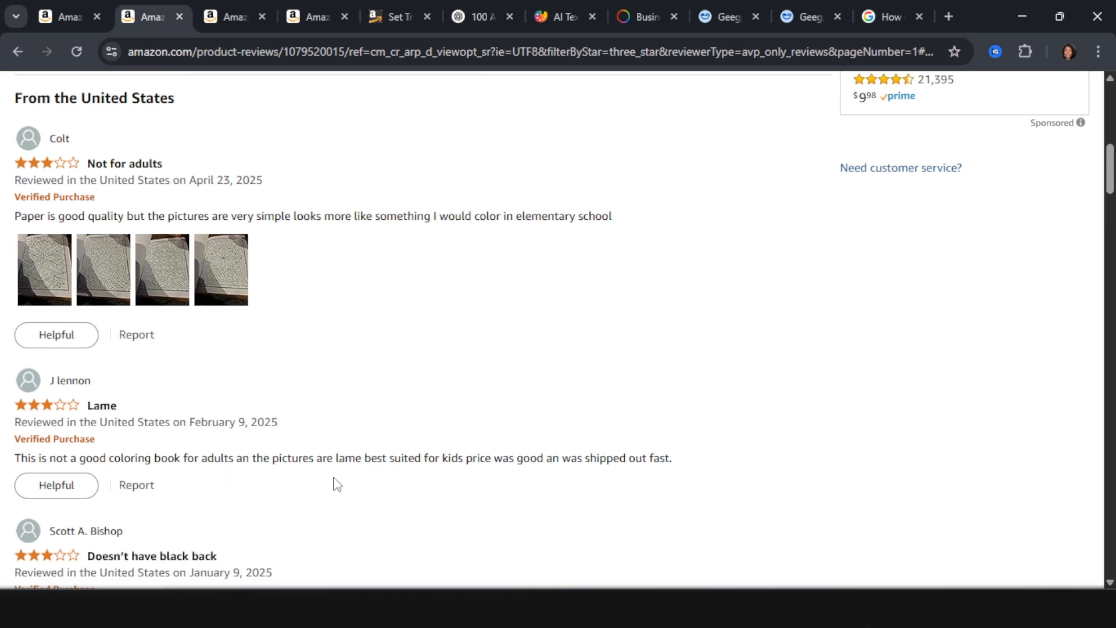
# View the buyer's photos of the book's pages in the "Not for adults" review and close the image viewer.
pyautogui.click(51, 283)
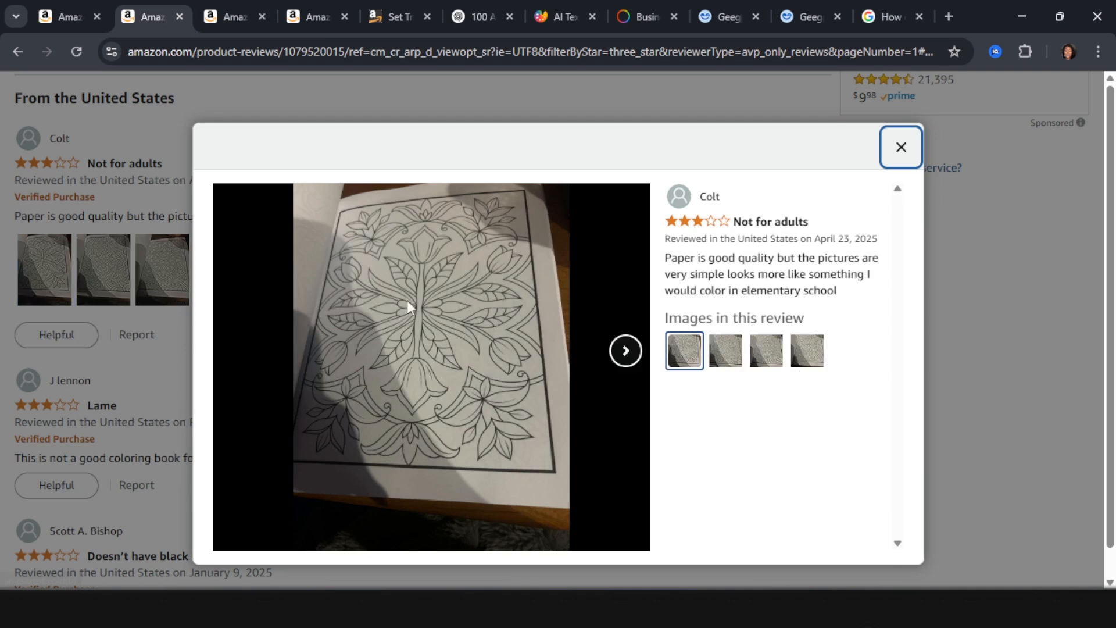
pyautogui.click(625, 350)
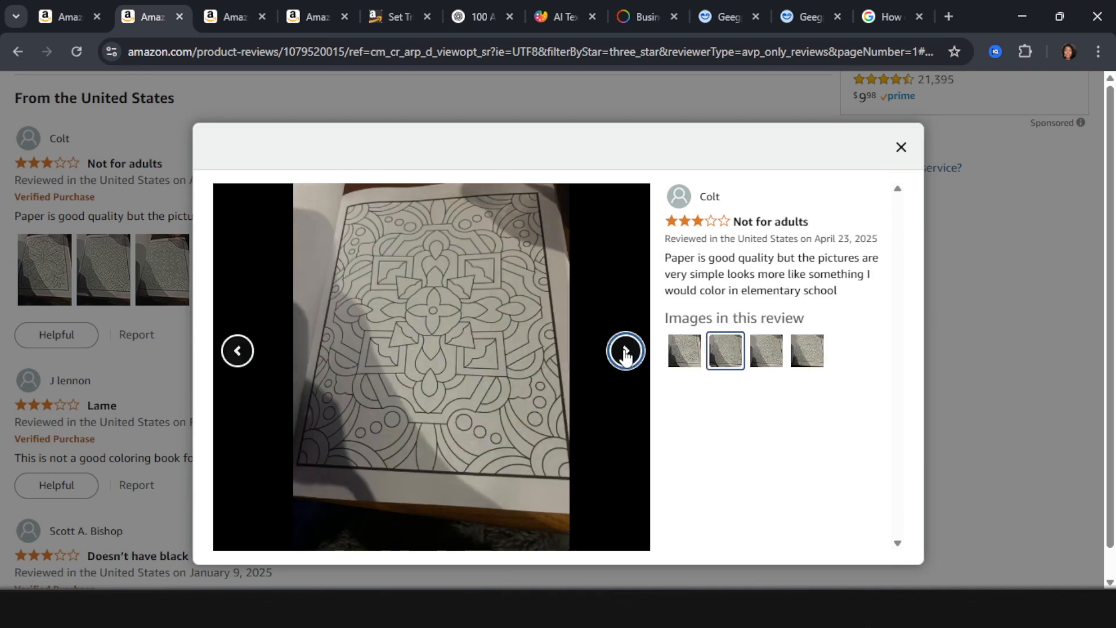
pyautogui.click(625, 352)
pyautogui.click(901, 147)
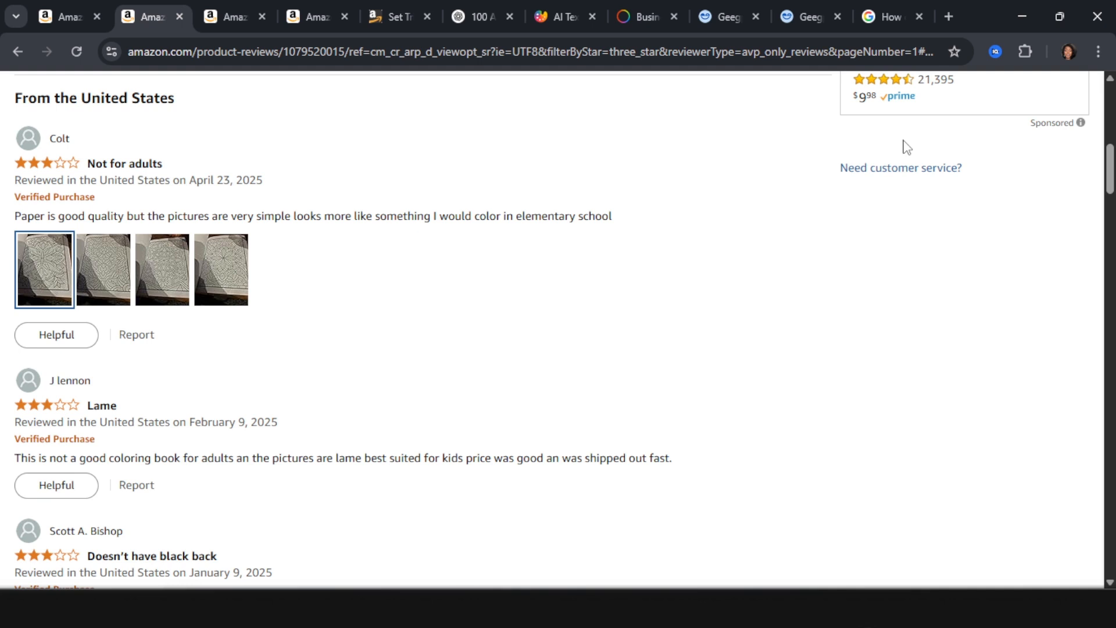
# Switch to coloringbook.ai and submit the geometric hexagon pattern prompt so it opens in the full text-to-coloring-page generator.
pyautogui.click(566, 19)
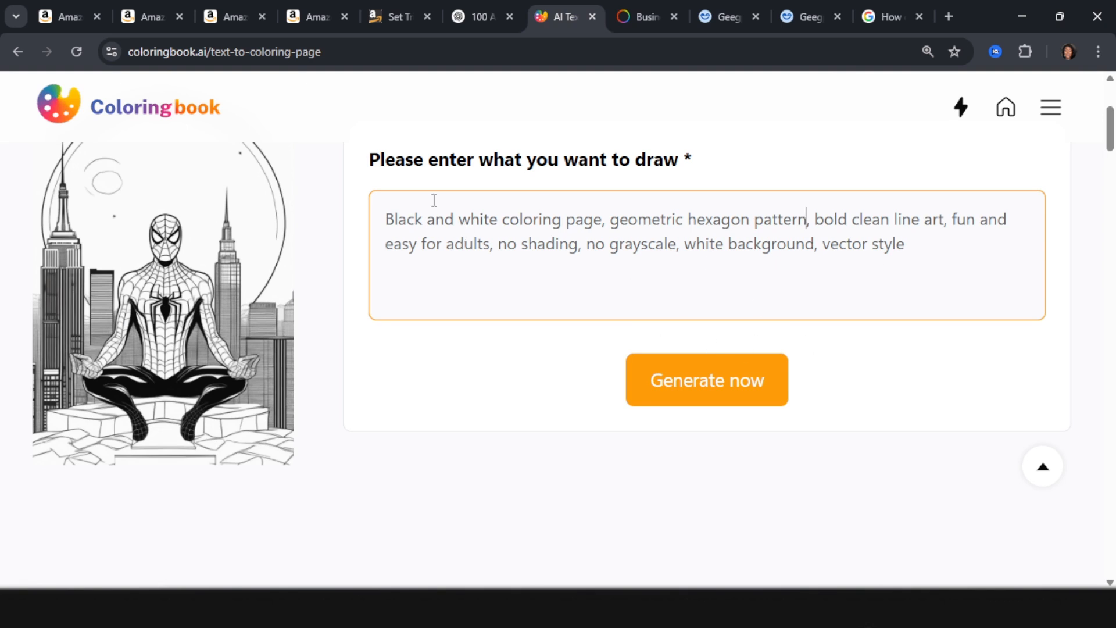
pyautogui.click(710, 392)
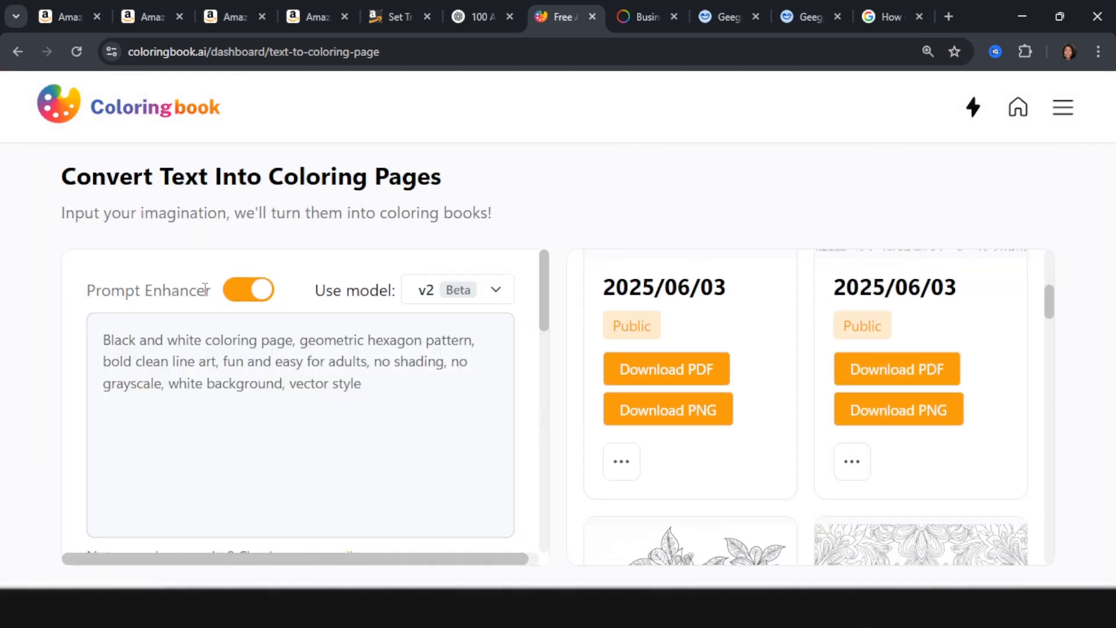
pyautogui.click(334, 417)
# Examine the sample images for the generator's difficulty levels and look over the dimension options.
pyautogui.scroll(-4, 314, 427)
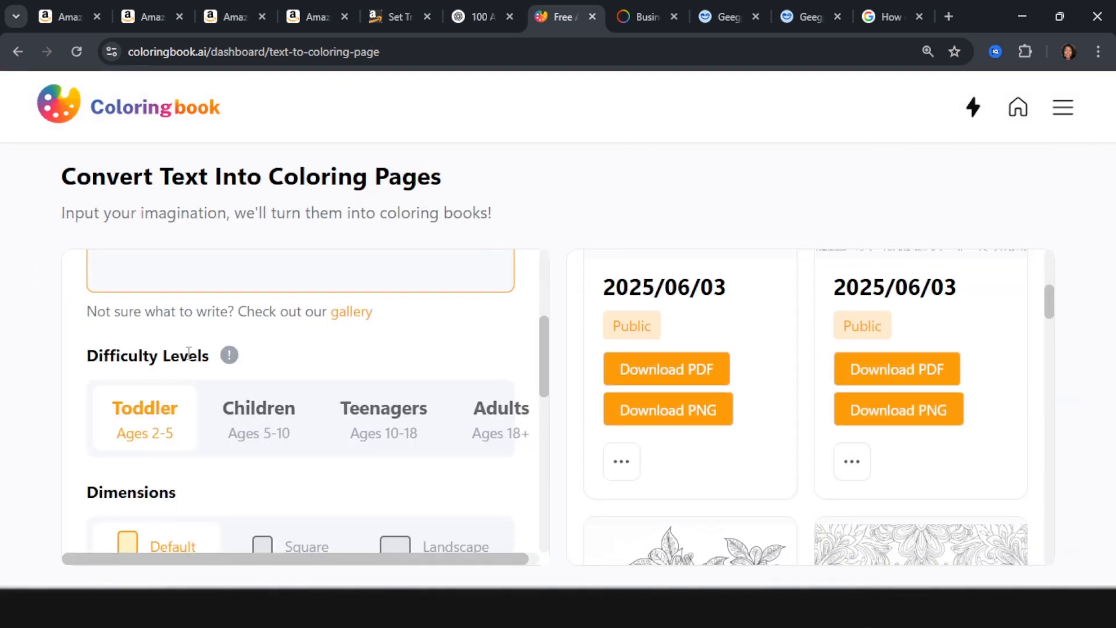
pyautogui.moveTo(229, 355)
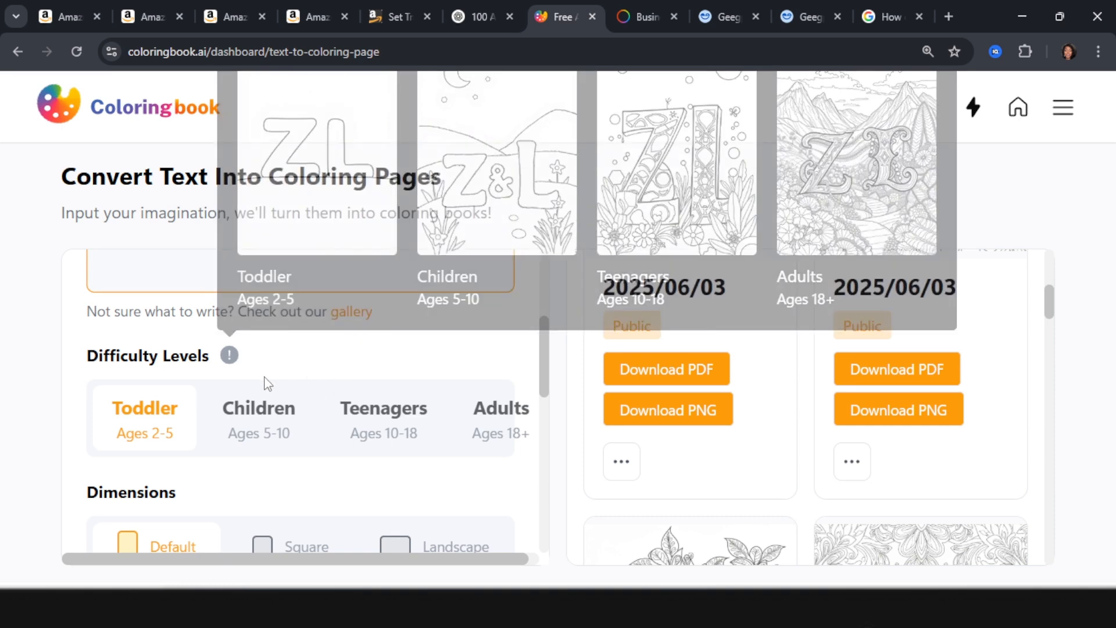
pyautogui.scroll(2, 145, 459)
pyautogui.scroll(-4, 145, 455)
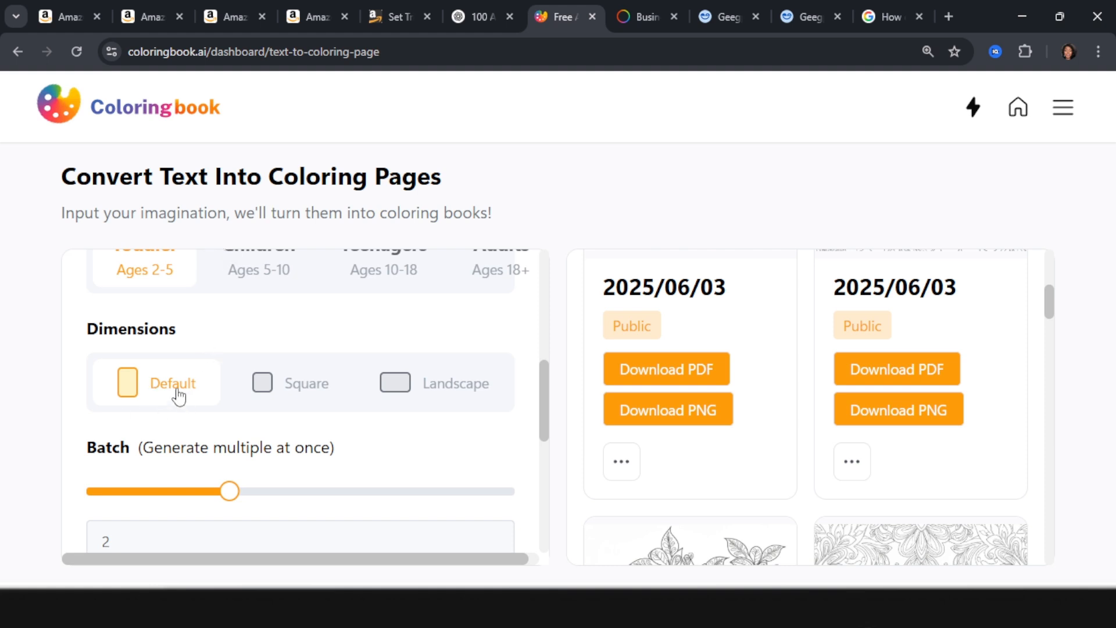
# Set the batch to 3 images per generation.
pyautogui.scroll(-1, 154, 390)
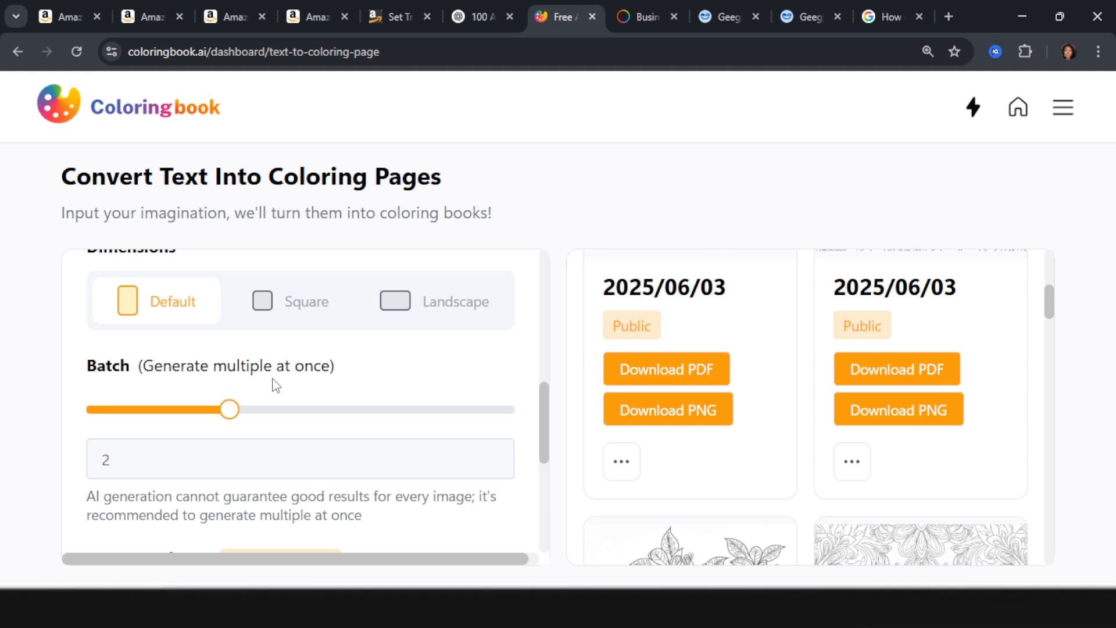
pyautogui.scroll(-1, 232, 378)
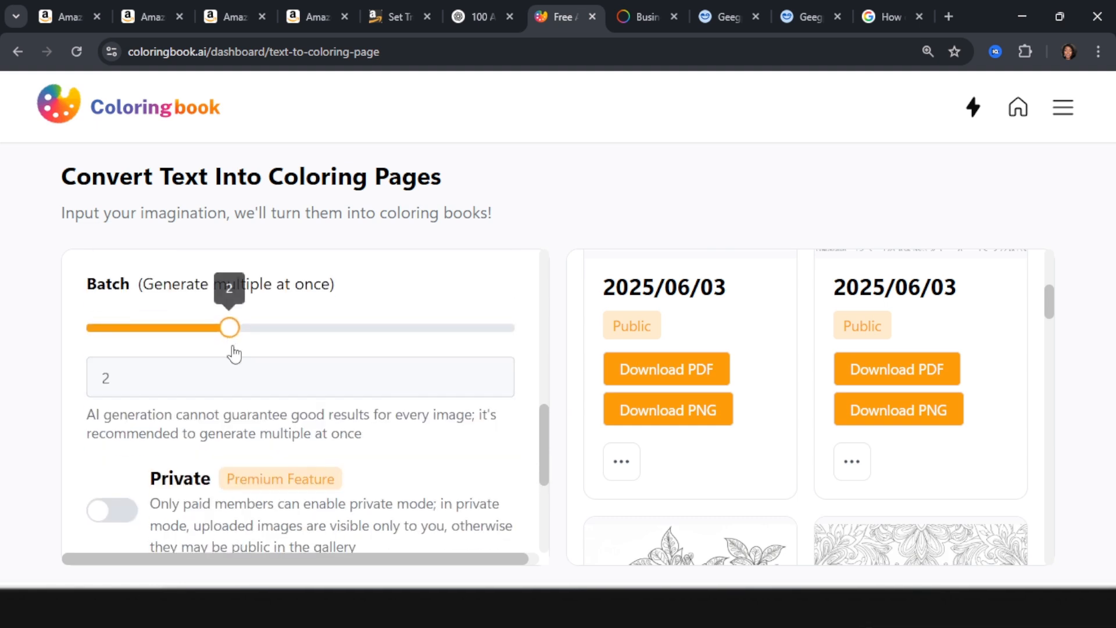
pyautogui.scroll(2, 261, 407)
pyautogui.press('Right')
pyautogui.scroll(-5, 294, 426)
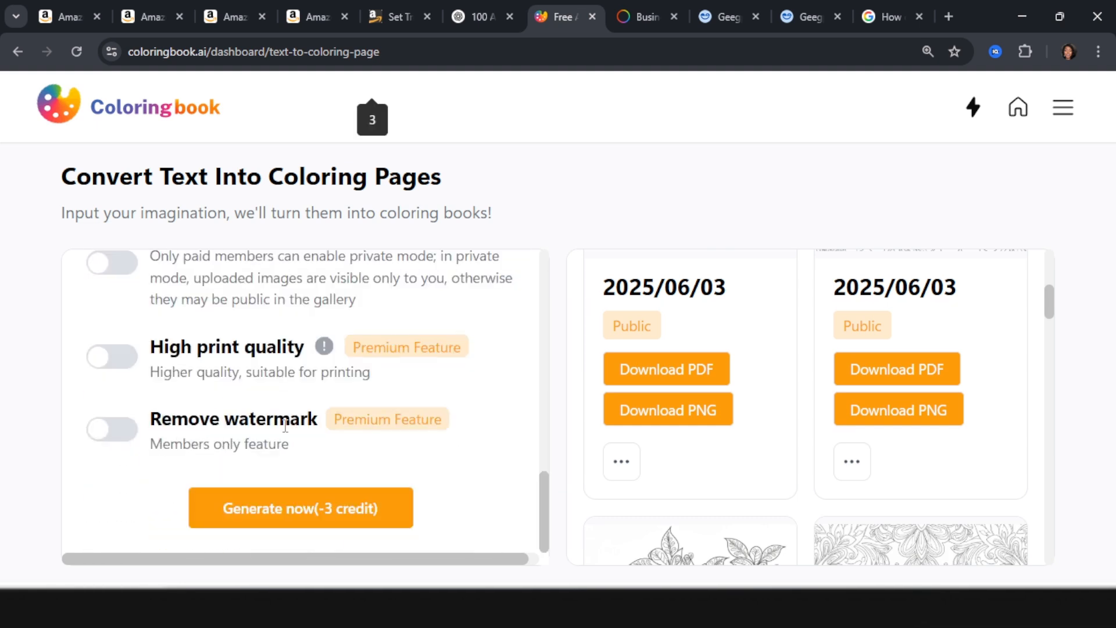
# Enable high print quality and watermark removal, and generate the hexagon pattern coloring pages.
pyautogui.click(124, 358)
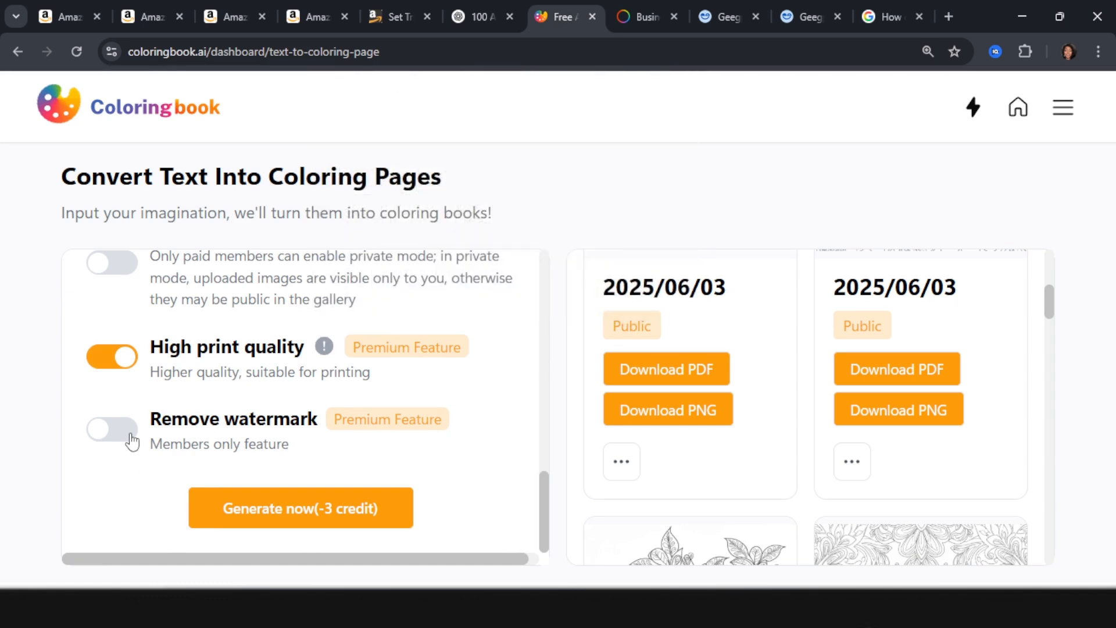
pyautogui.click(127, 437)
pyautogui.click(332, 516)
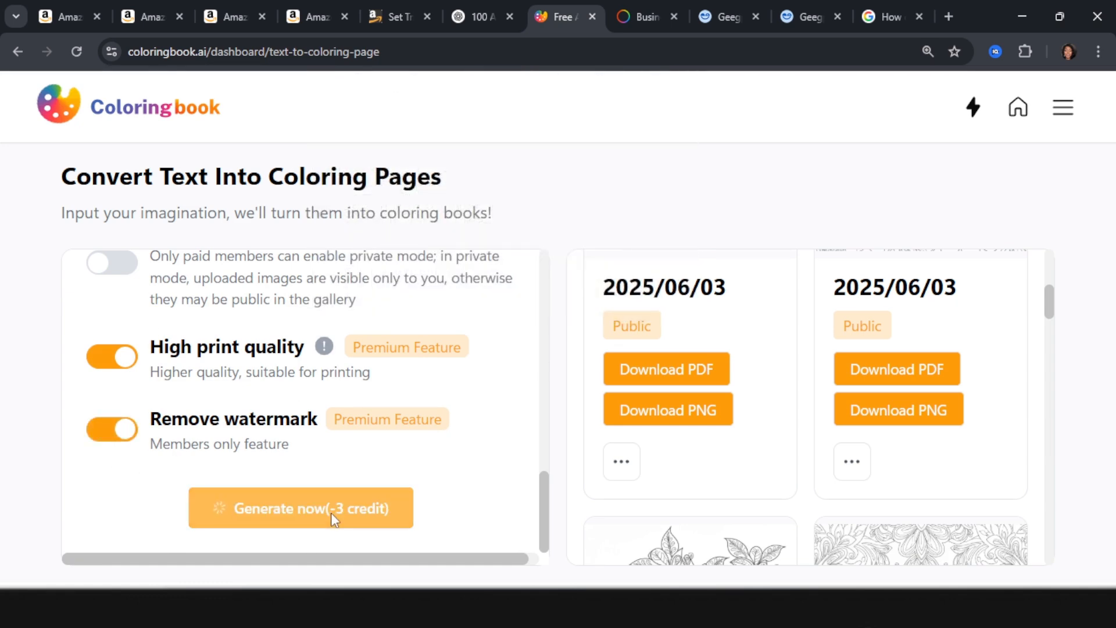
pyautogui.click(335, 510)
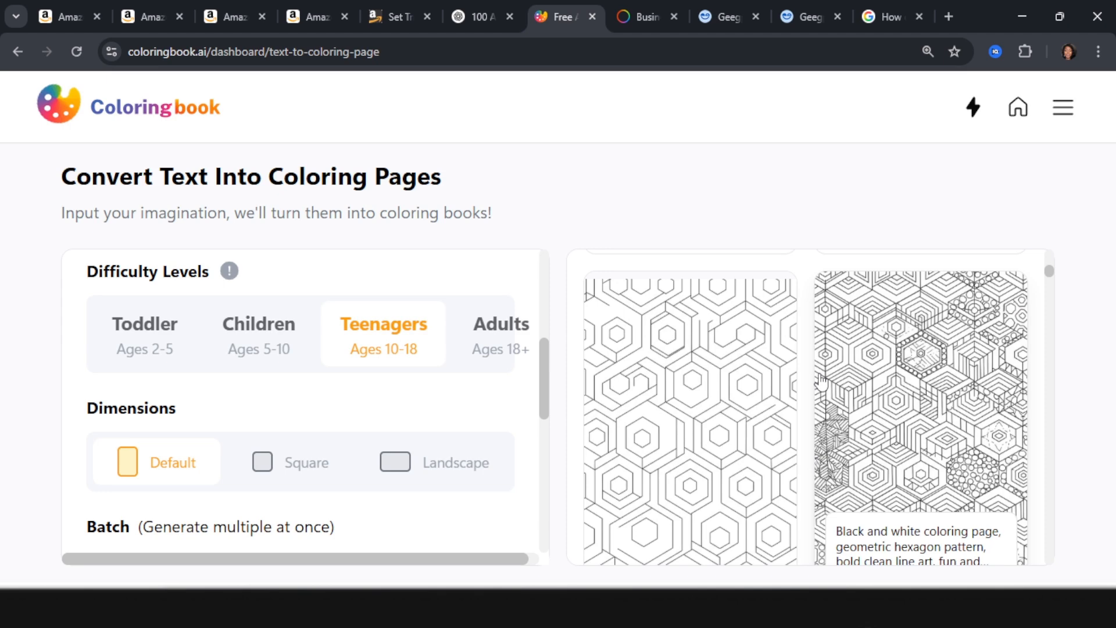
# Copy "floral mandala with layered petals" from the list of 50 pattern variations in ChatGPT.
pyautogui.click(486, 22)
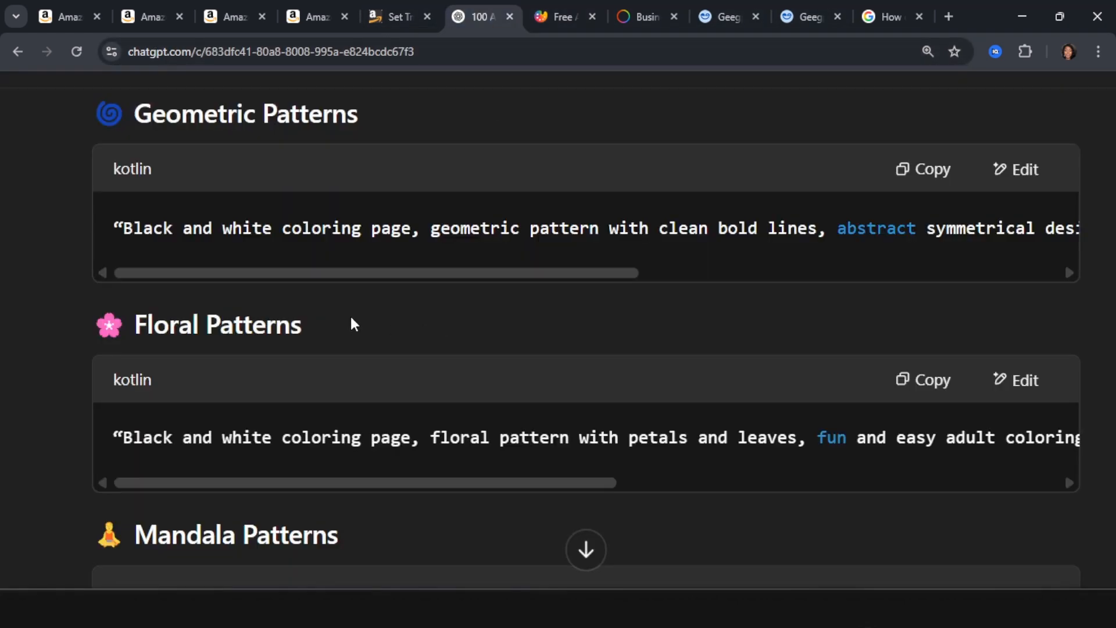
pyautogui.scroll(-10, 351, 319)
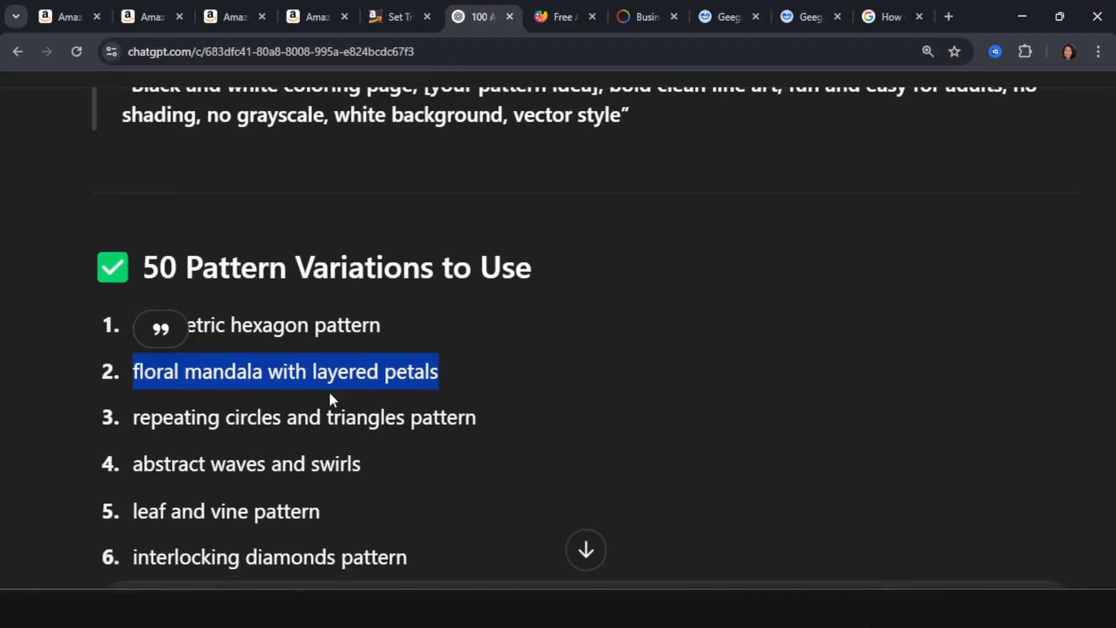
pyautogui.click(445, 376)
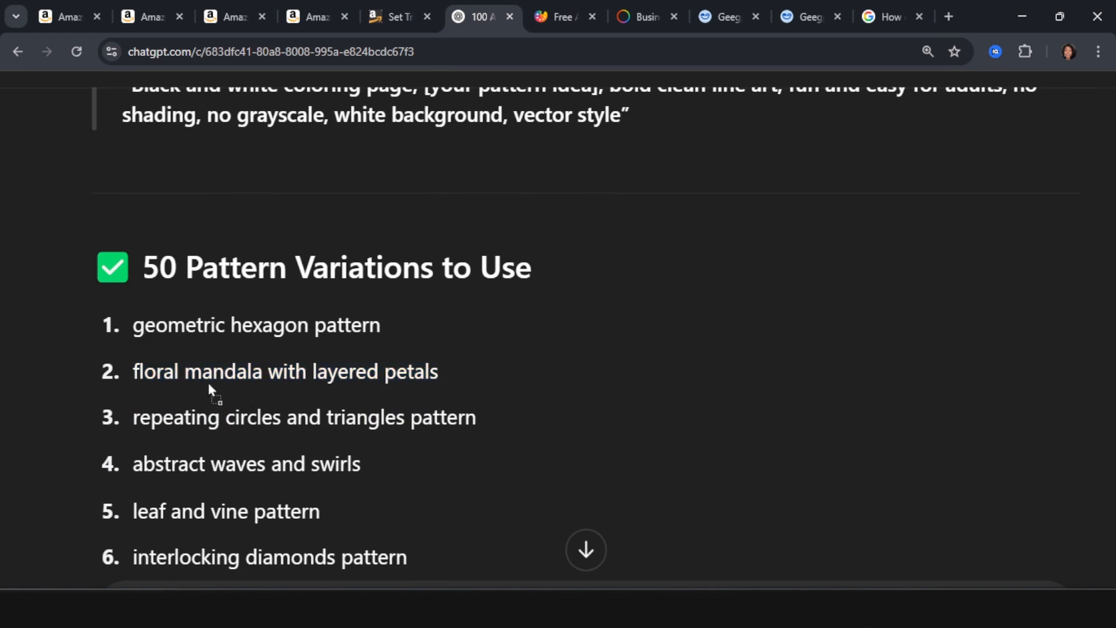
pyautogui.moveTo(136, 372); pyautogui.dragTo(435, 401)
pyautogui.hotkey('ctrl', 'c')
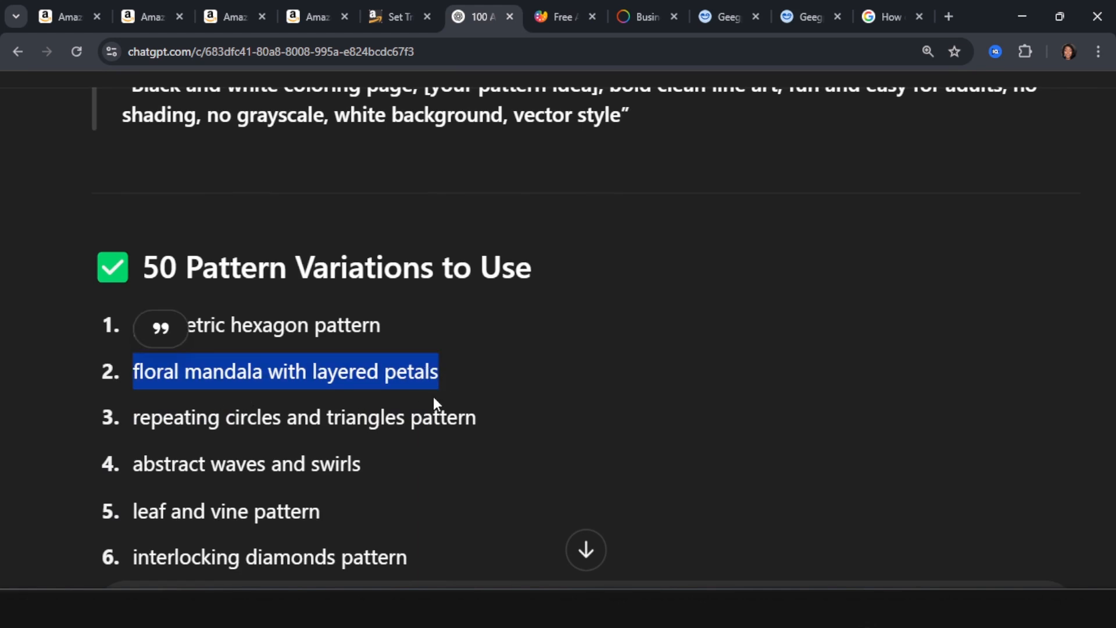
# In the coloringbook.ai prompt, replace "geometric pattern" with "floral mandala with layered petals" and delete the word "asymmetrical".
pyautogui.click(547, 14)
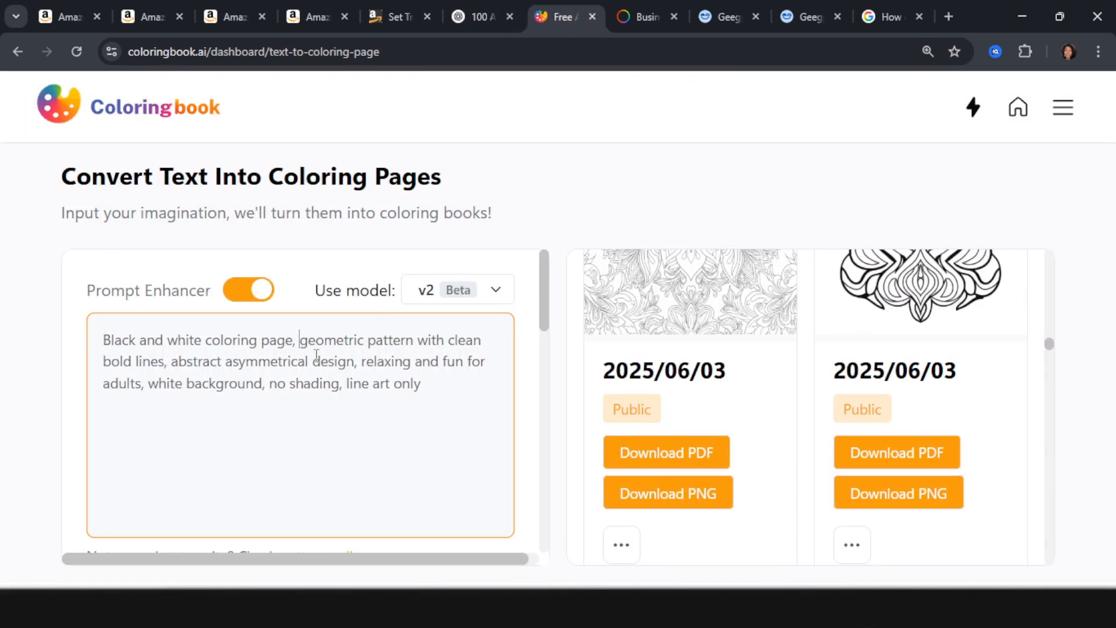
pyautogui.moveTo(301, 343); pyautogui.dragTo(418, 338)
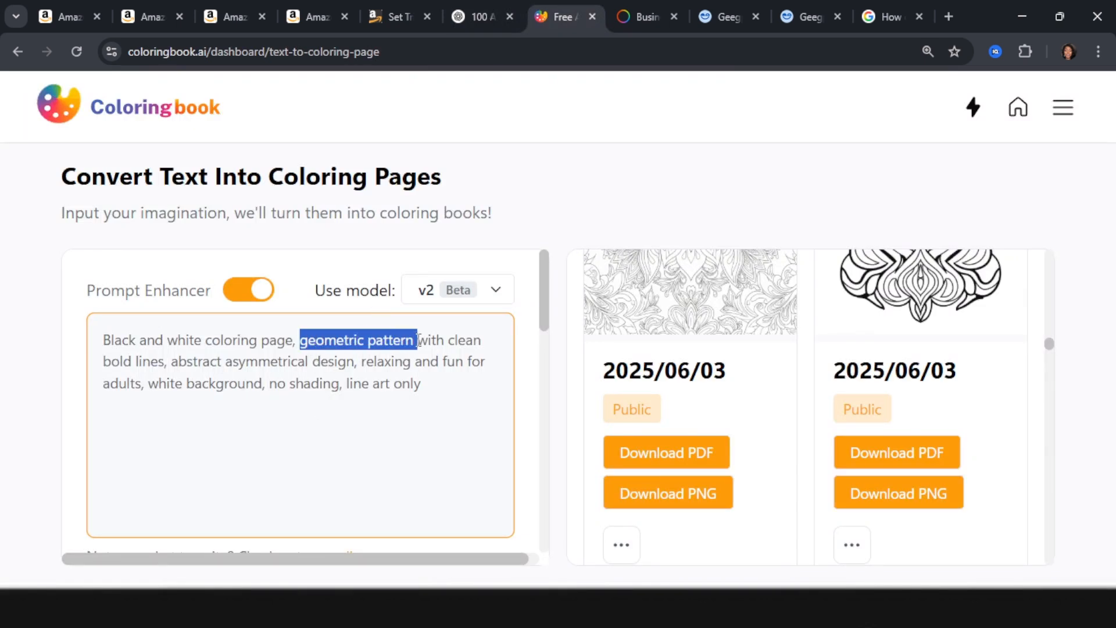
pyautogui.hotkey('ctrl', 'v')
pyautogui.press('BackSpace')
pyautogui.press('BackSpace')
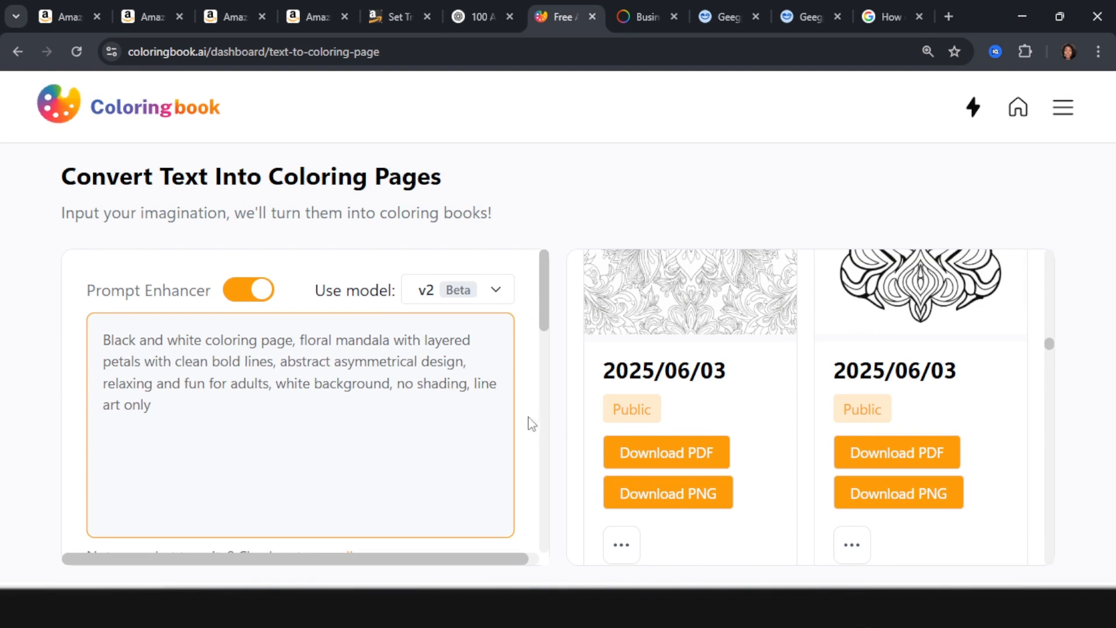
pyautogui.moveTo(334, 362); pyautogui.dragTo(427, 369)
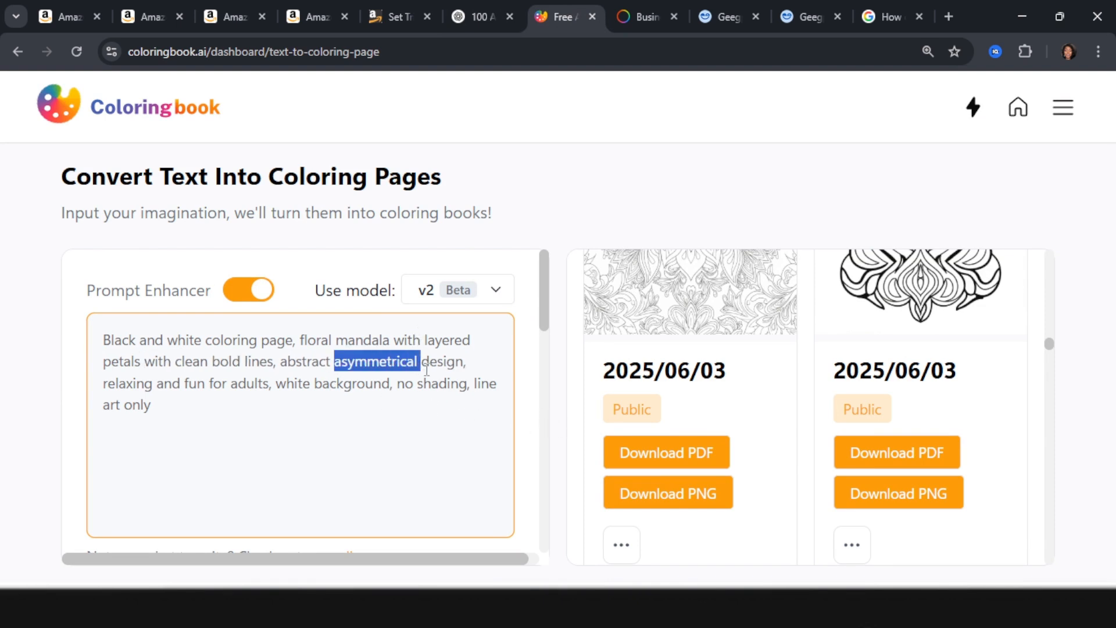
pyautogui.press('BackSpace')
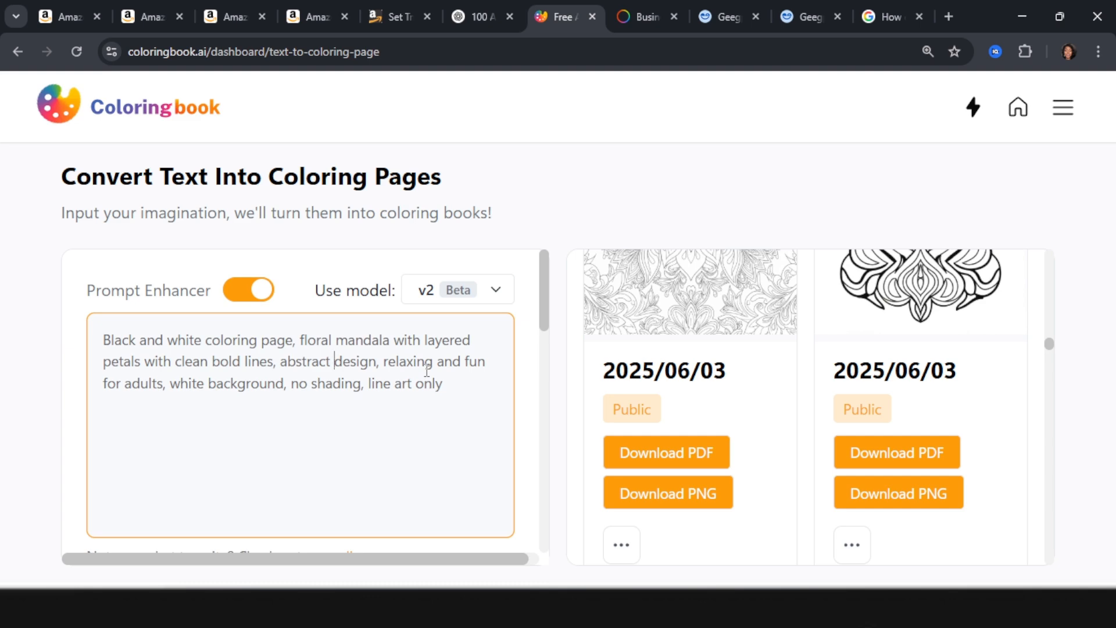
# Generate the coloring pages for the floral mandala with layered petals prompt, keeping the current generation settings.
pyautogui.scroll(-3, 316, 393)
pyautogui.scroll(3, 316, 393)
pyautogui.scroll(-3, 316, 384)
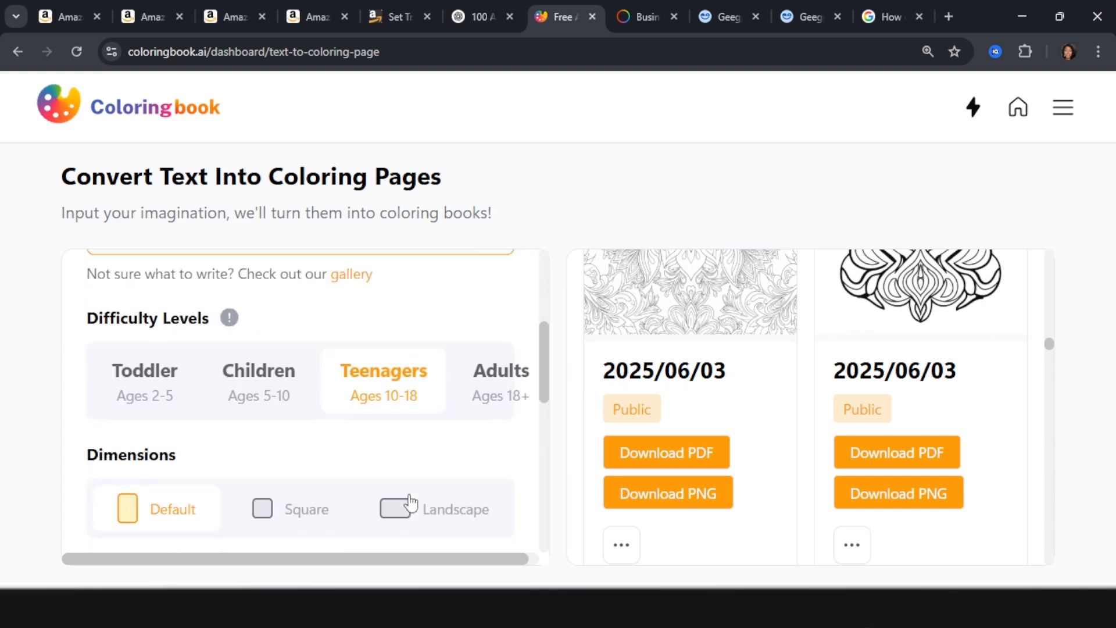
pyautogui.scroll(-1, 418, 351)
pyautogui.scroll(-6, 354, 411)
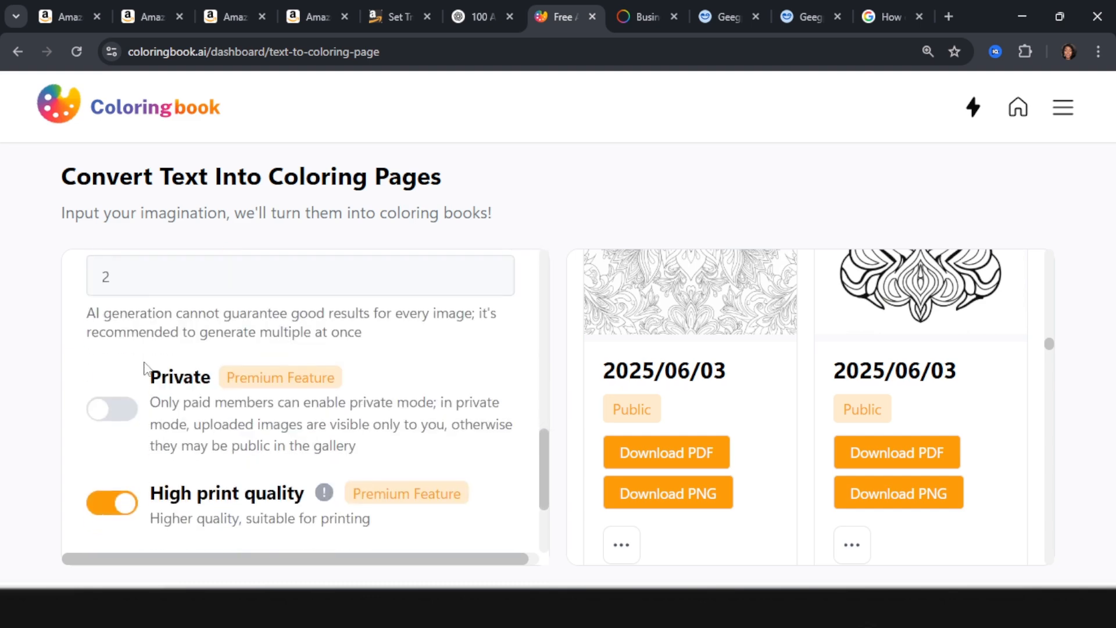
pyautogui.scroll(-2, 145, 368)
pyautogui.click(316, 518)
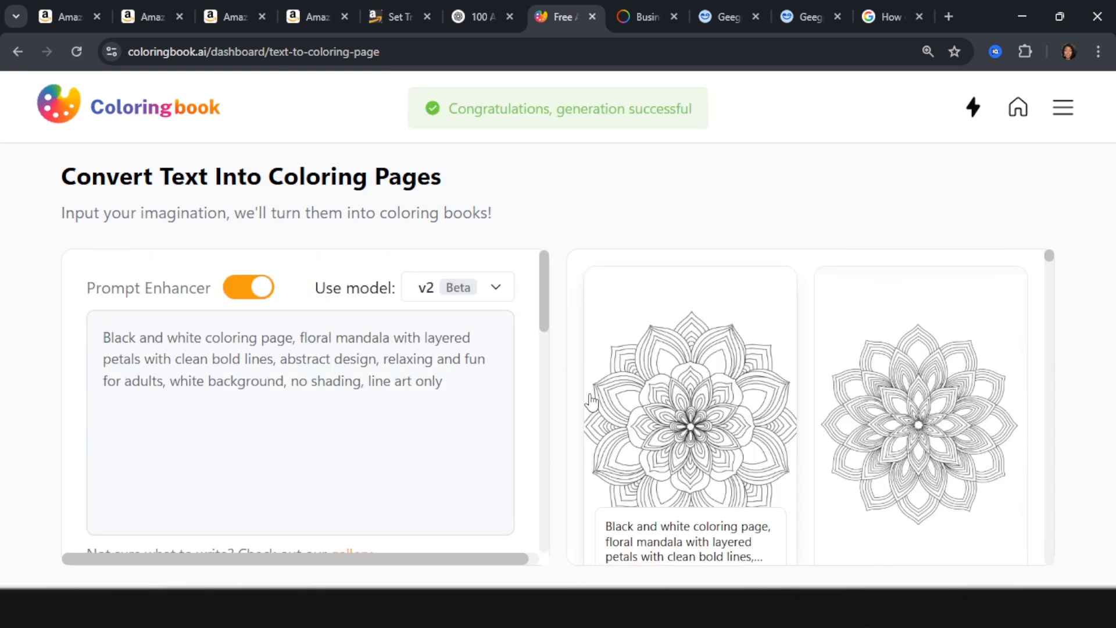
# Check the two generated floral mandala pages and download both as PNG files.
pyautogui.scroll(-1, 805, 424)
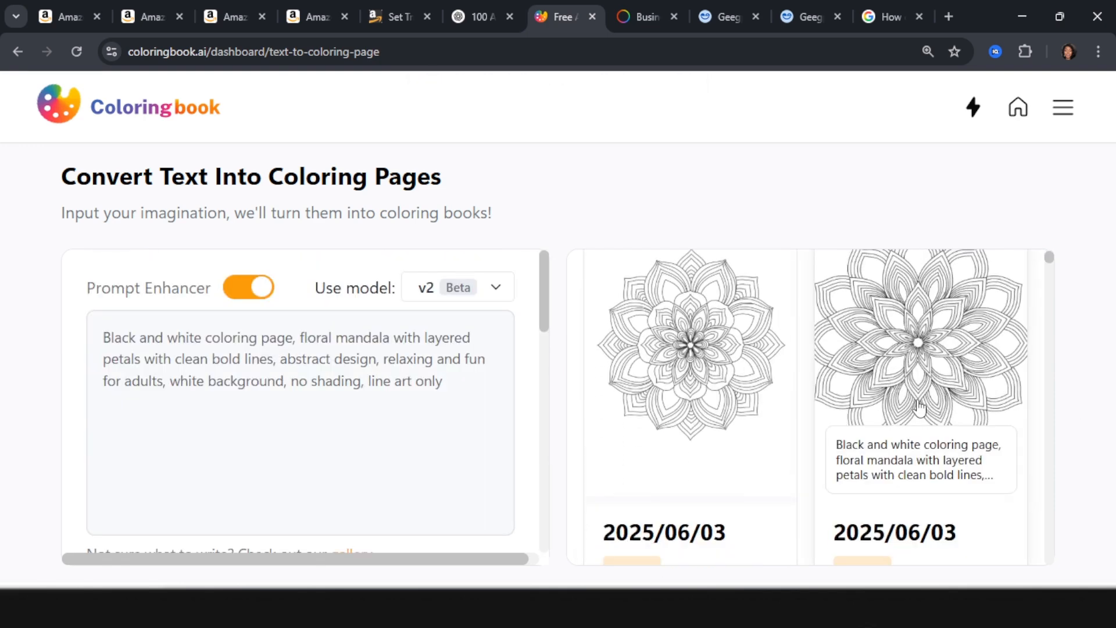
pyautogui.scroll(-2, 919, 407)
pyautogui.scroll(4, 988, 401)
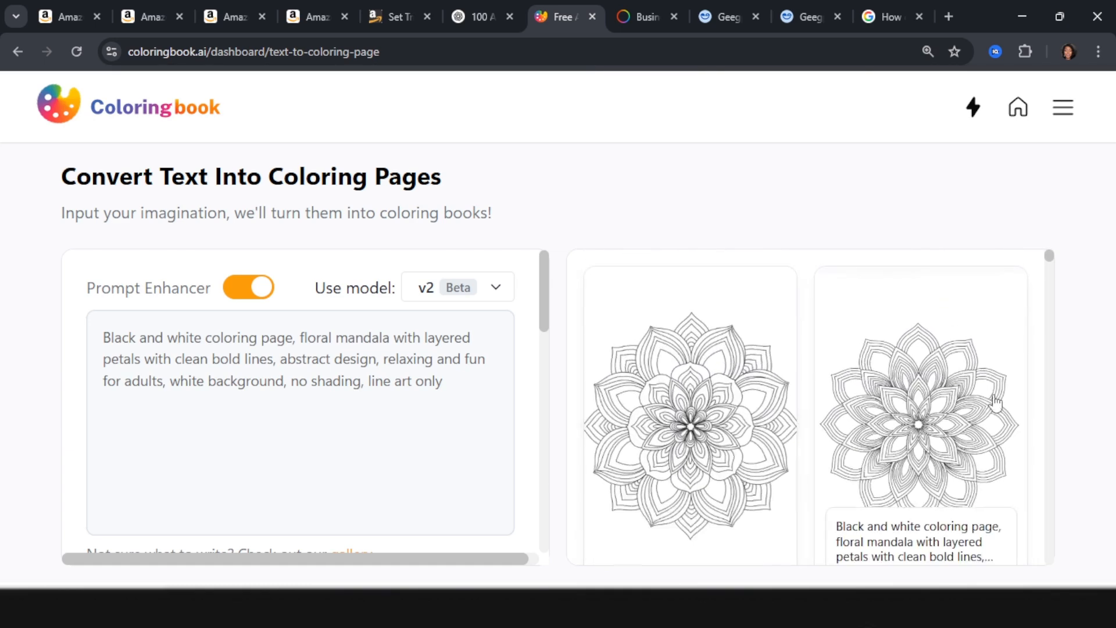
pyautogui.scroll(-4, 770, 394)
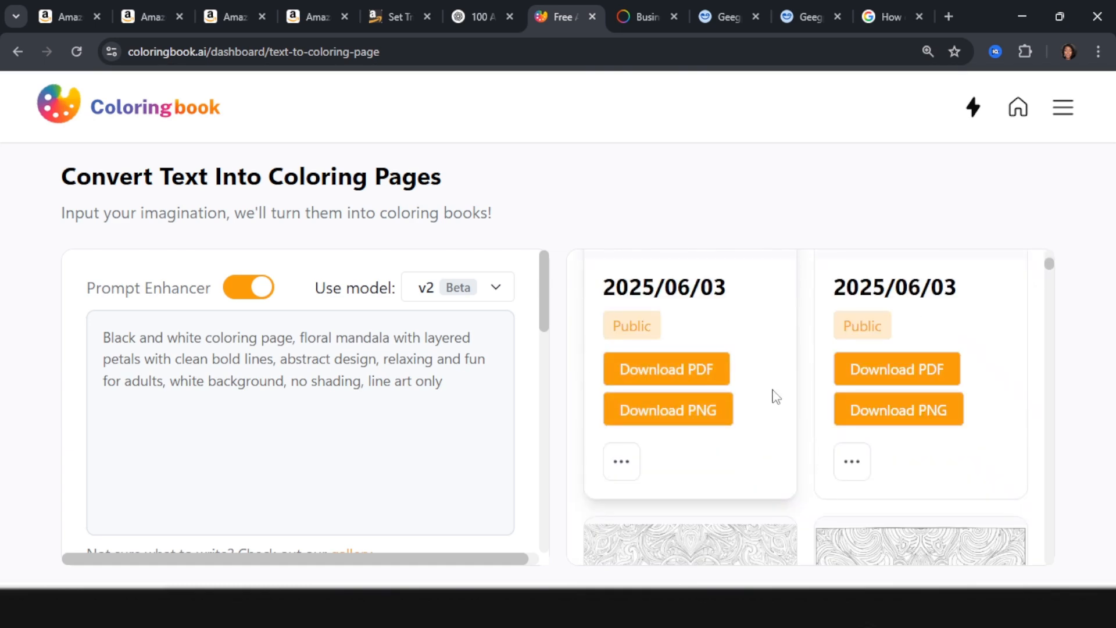
pyautogui.click(692, 424)
pyautogui.scroll(4, 866, 428)
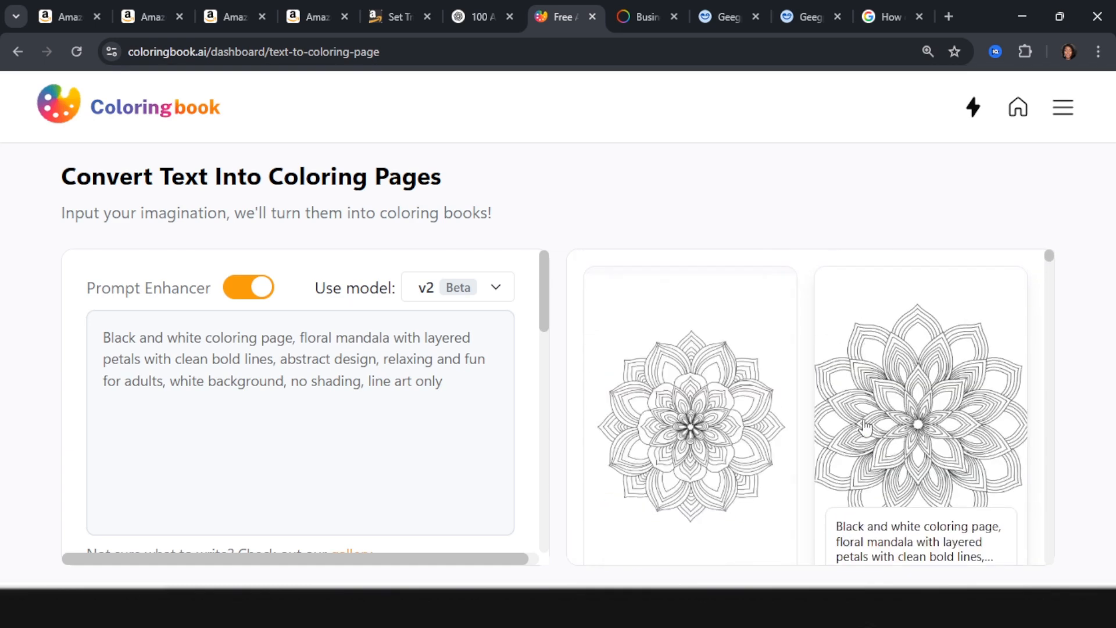
pyautogui.scroll(-4, 866, 427)
pyautogui.click(910, 491)
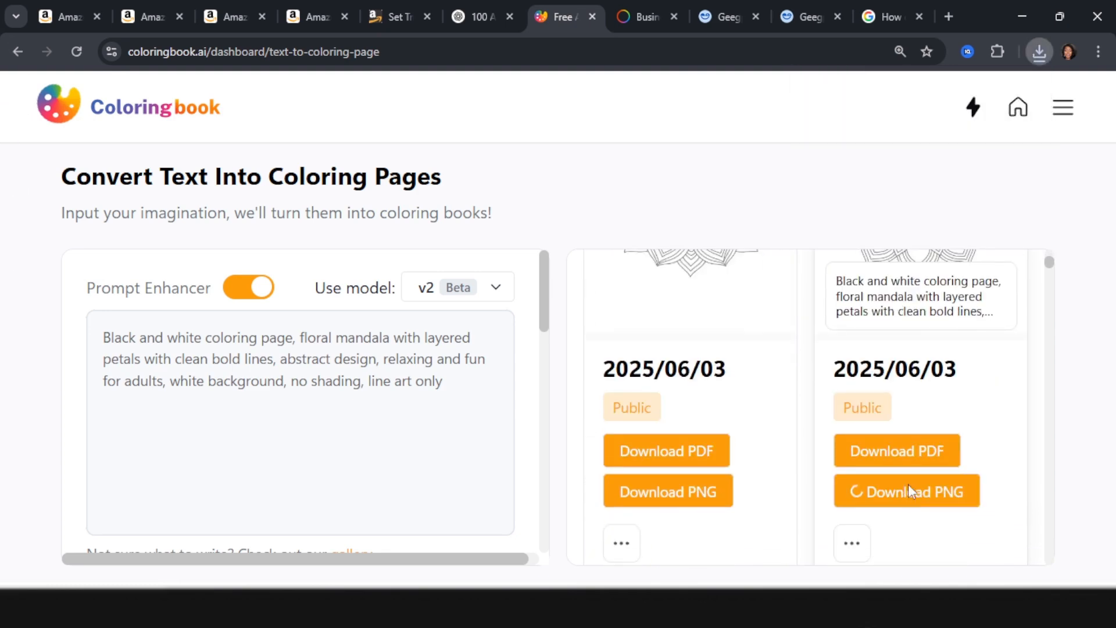
# Copy "repeating circles and triangles pattern" from the ChatGPT list and replace "floral mandala with layered petals" with it in the coloringbook.ai prompt.
pyautogui.click(488, 12)
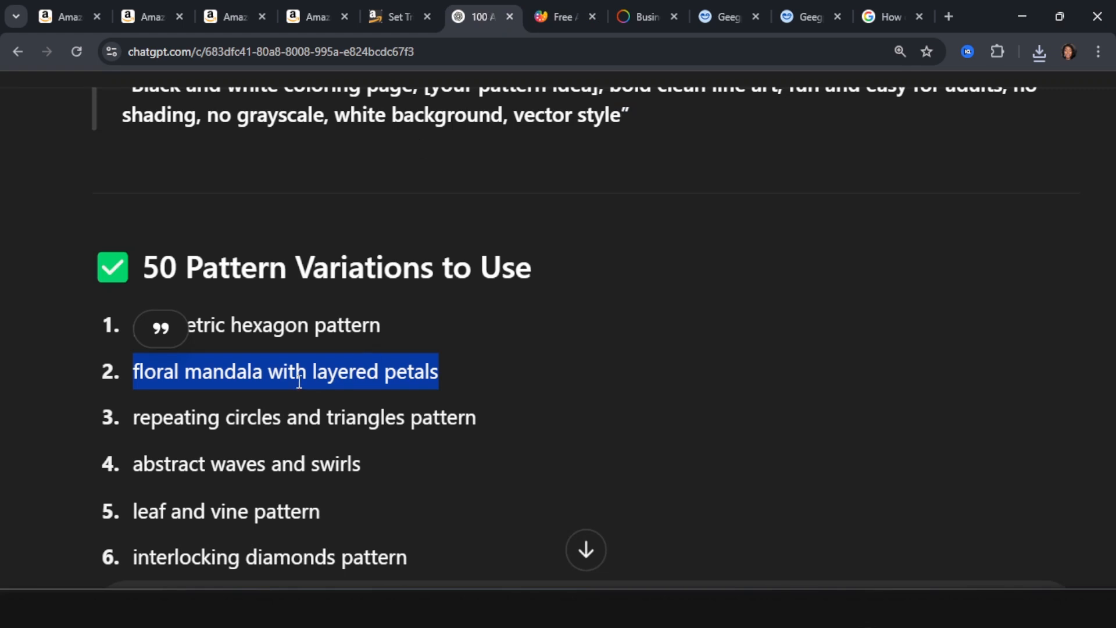
pyautogui.click(381, 399)
pyautogui.moveTo(486, 422); pyautogui.dragTo(131, 423)
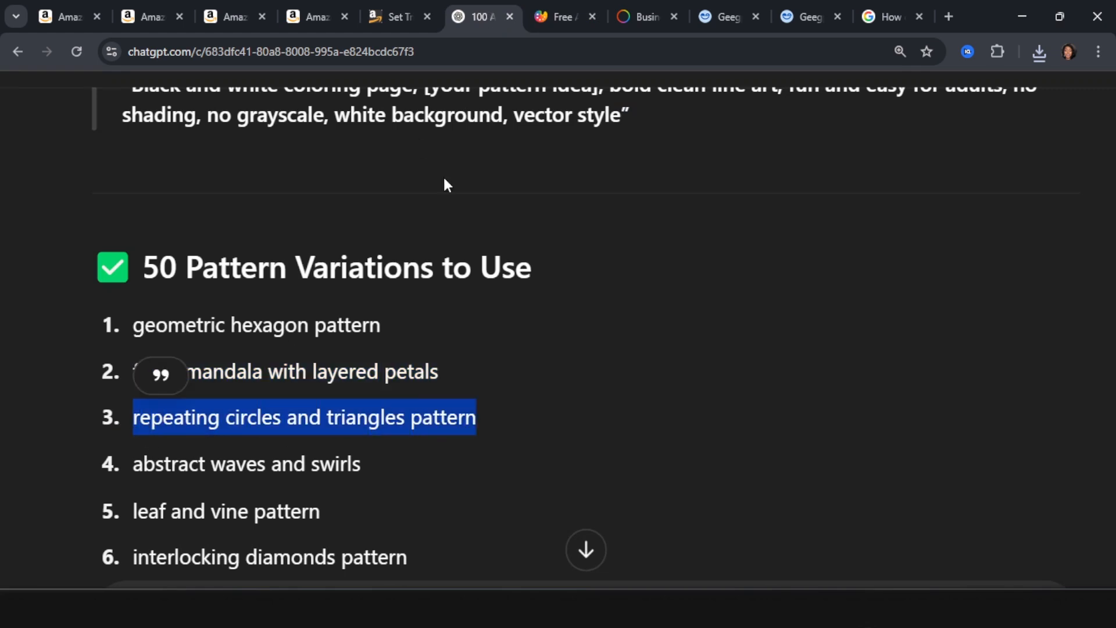
pyautogui.click(561, 18)
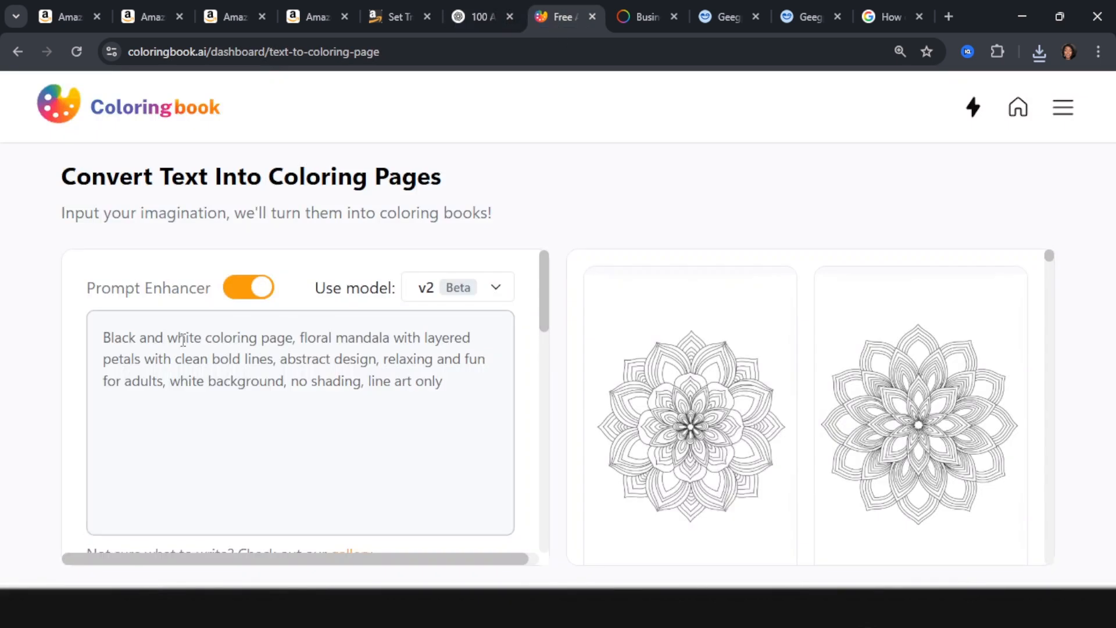
pyautogui.moveTo(299, 337); pyautogui.dragTo(148, 364)
pyautogui.write('repeating circles and triangles pattern')
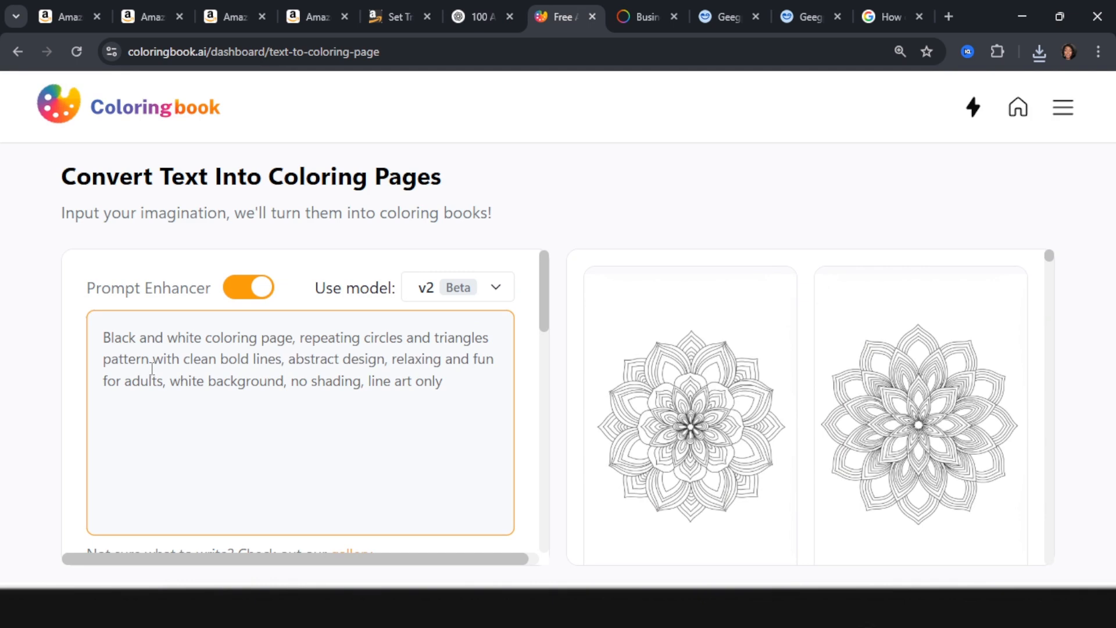
# Generate the coloring pages for the repeating circles and triangles pattern prompt.
pyautogui.scroll(-3, 349, 376)
pyautogui.scroll(-3, 281, 436)
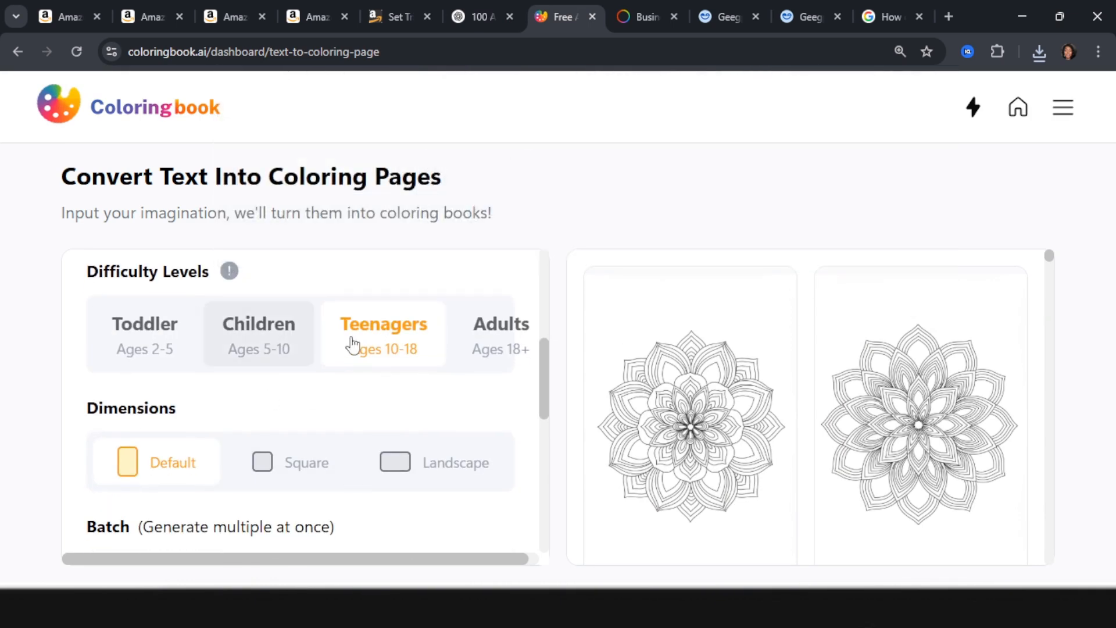
pyautogui.scroll(-6, 301, 377)
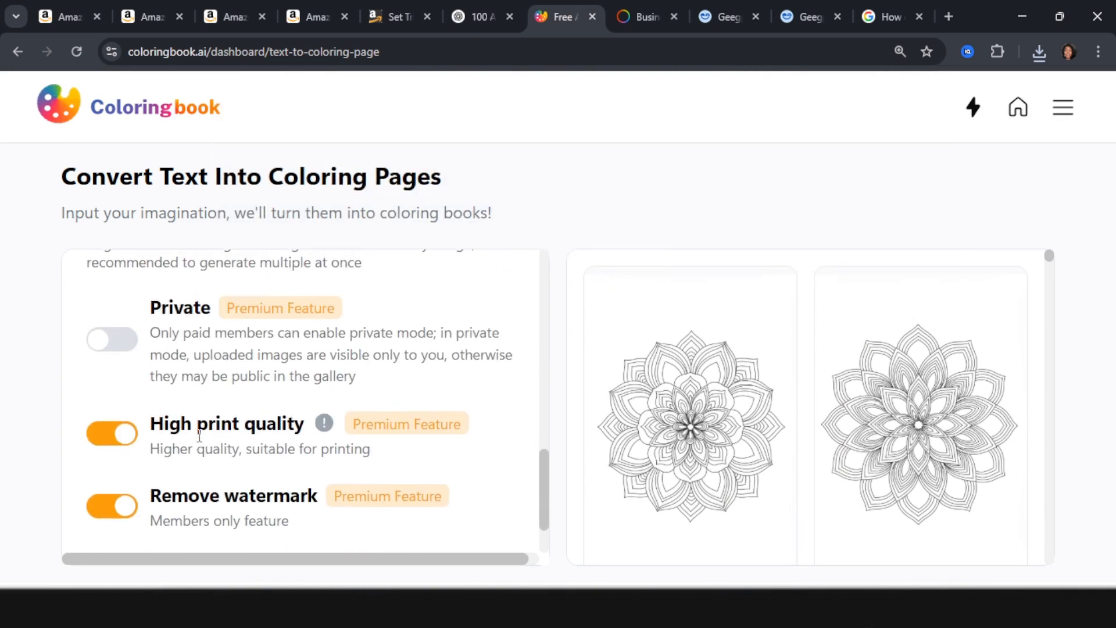
pyautogui.scroll(-1, 200, 442)
pyautogui.click(302, 508)
pyautogui.scroll(-1, 890, 370)
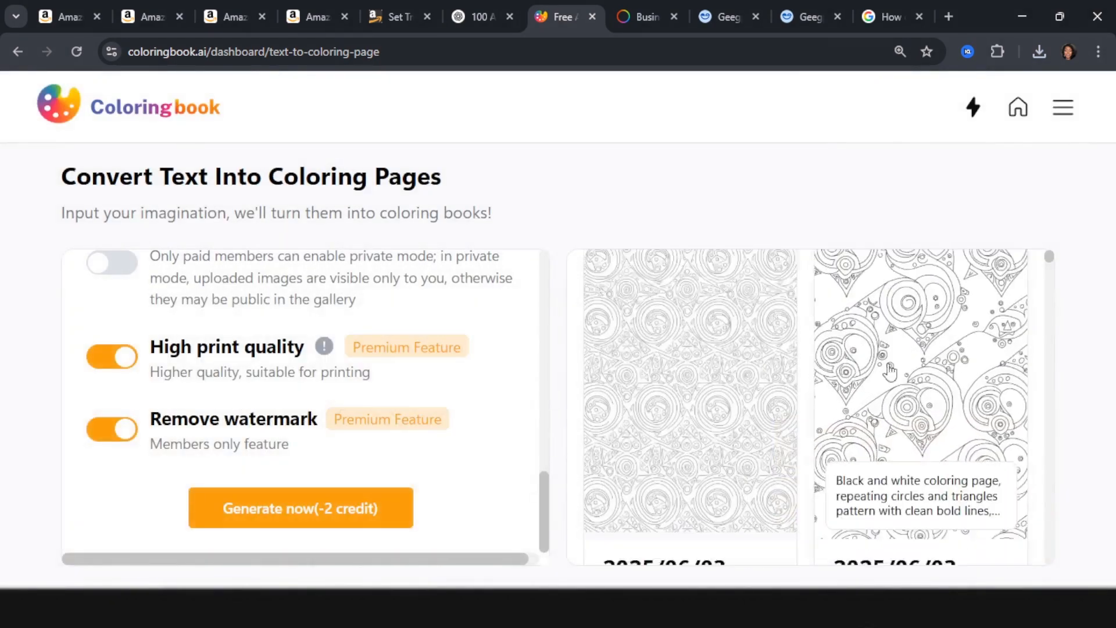
# Download the second circles and triangles pattern page as a PNG file.
pyautogui.scroll(-2, 890, 370)
pyautogui.scroll(-3, 912, 478)
pyautogui.click(916, 416)
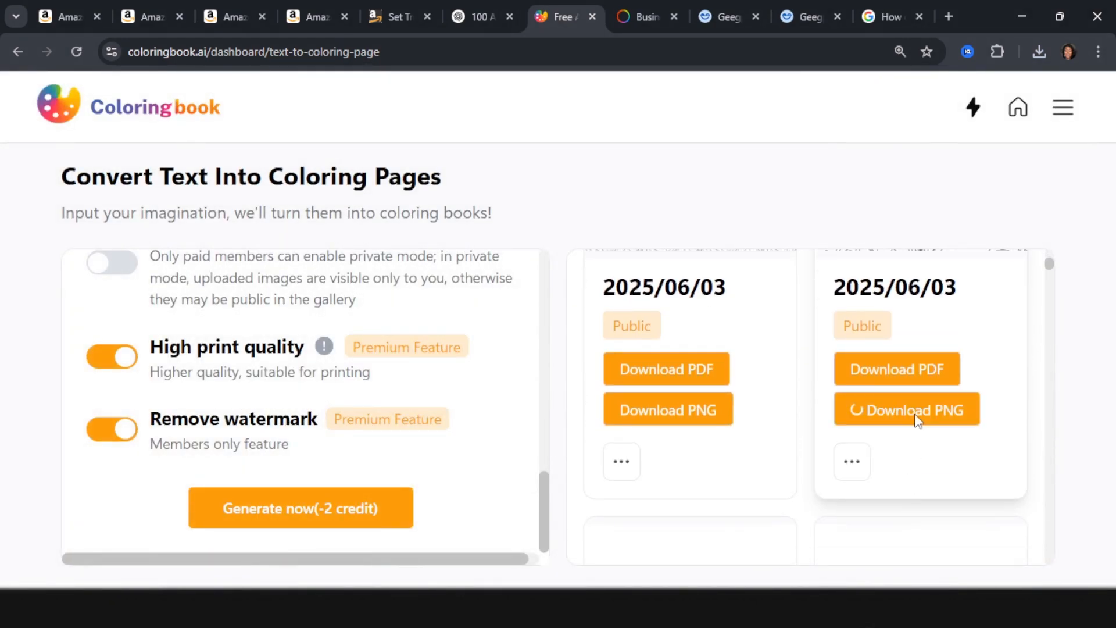
pyautogui.scroll(-5, 916, 417)
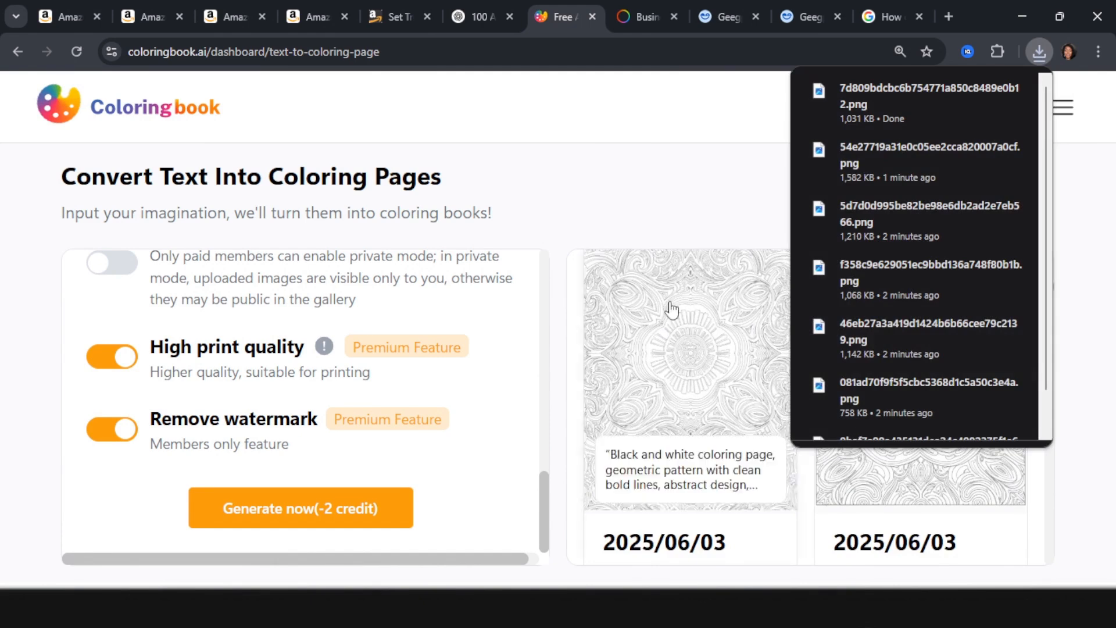
pyautogui.scroll(5, 671, 309)
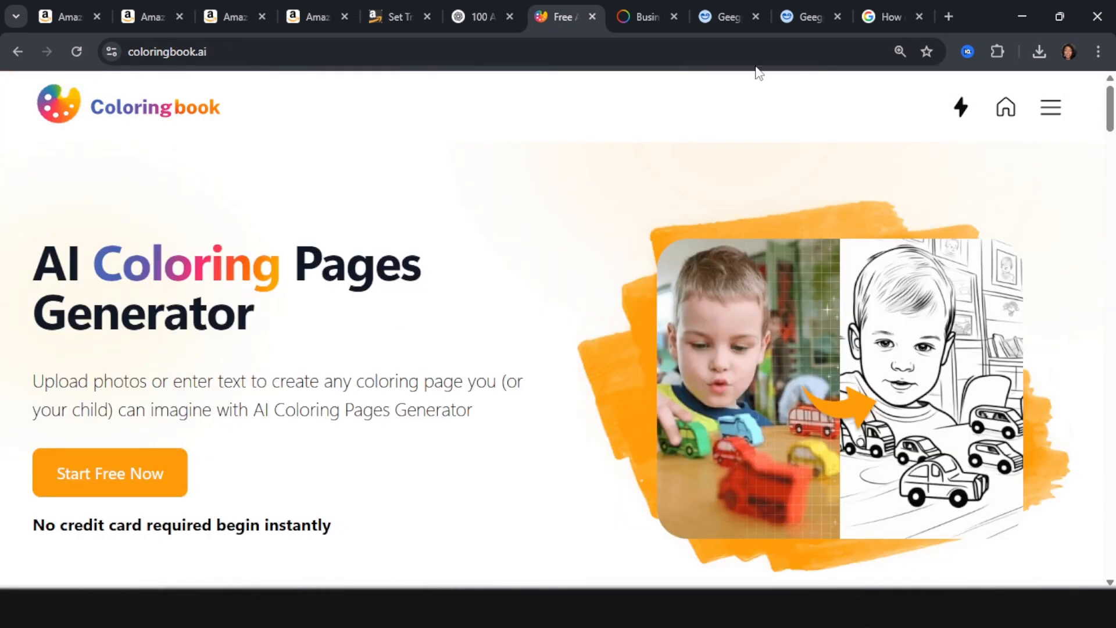
# Open the Free Coloring Pages library and browse its printable categories.
pyautogui.click(1051, 110)
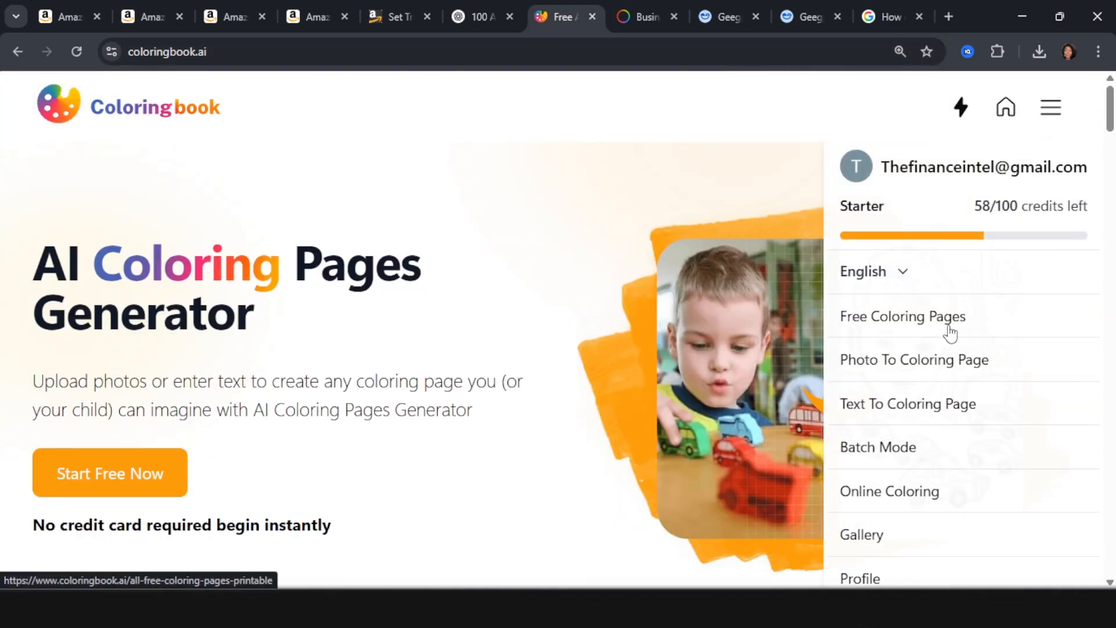
pyautogui.click(972, 330)
pyautogui.scroll(-10, 701, 436)
pyautogui.scroll(-8, 698, 437)
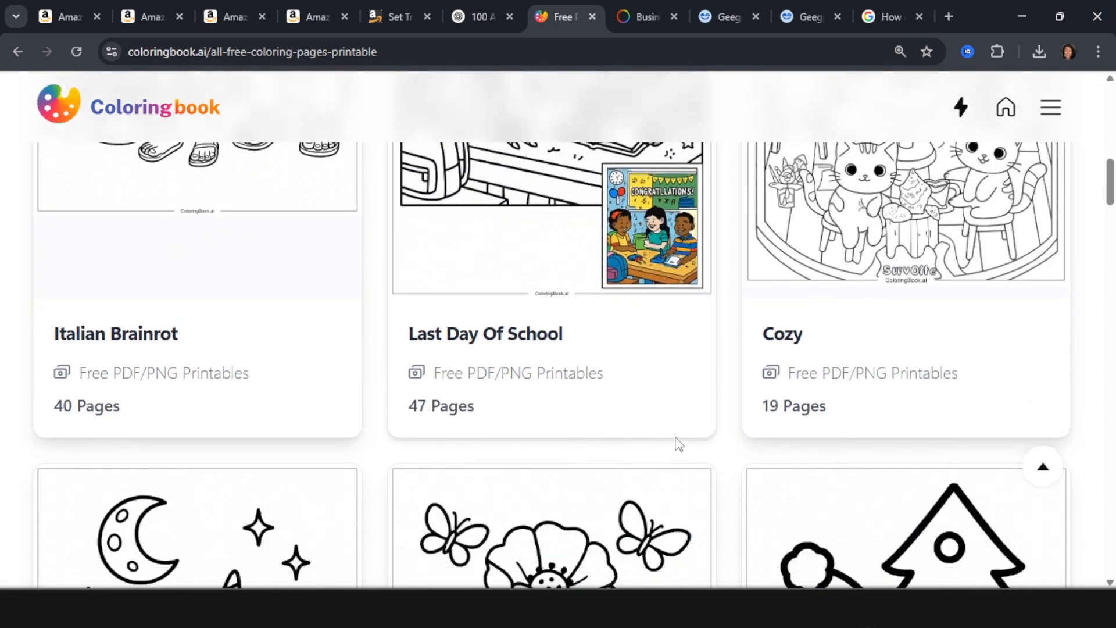
pyautogui.scroll(-5, 687, 440)
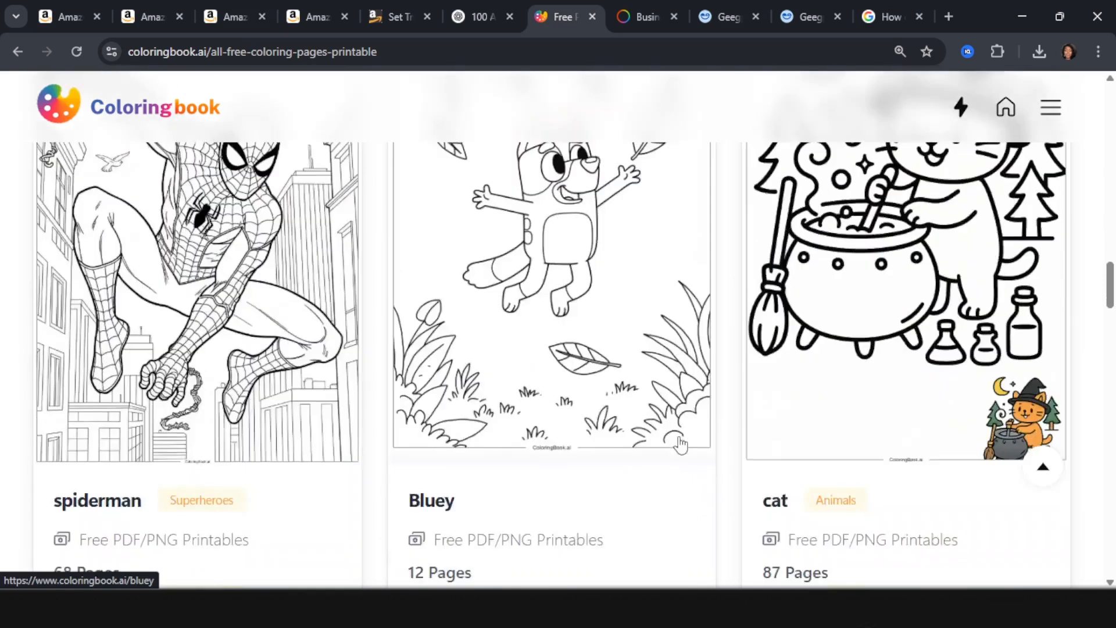
pyautogui.scroll(2, 677, 436)
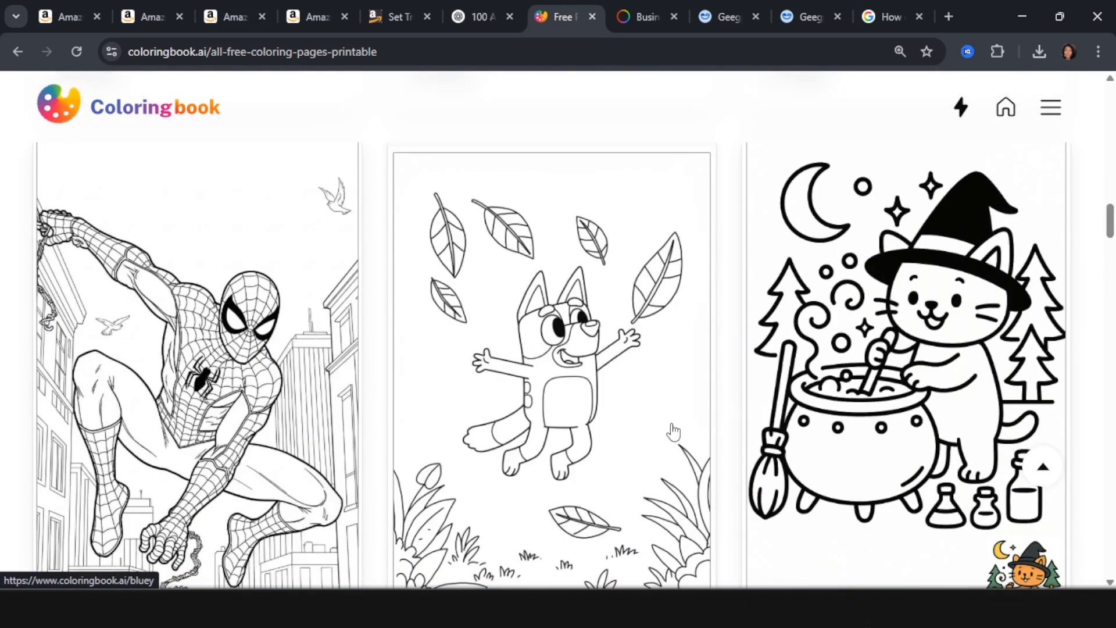
# Open the Photo To Coloring Page tool and examine its cat example, upload area and sample images.
pyautogui.click(961, 107)
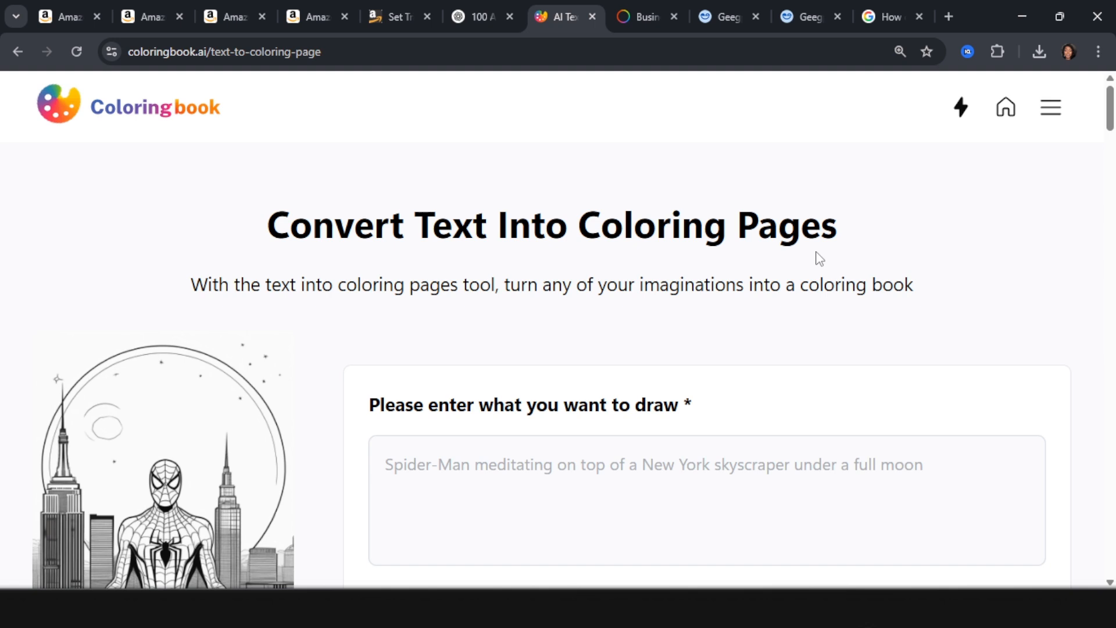
pyautogui.click(1051, 108)
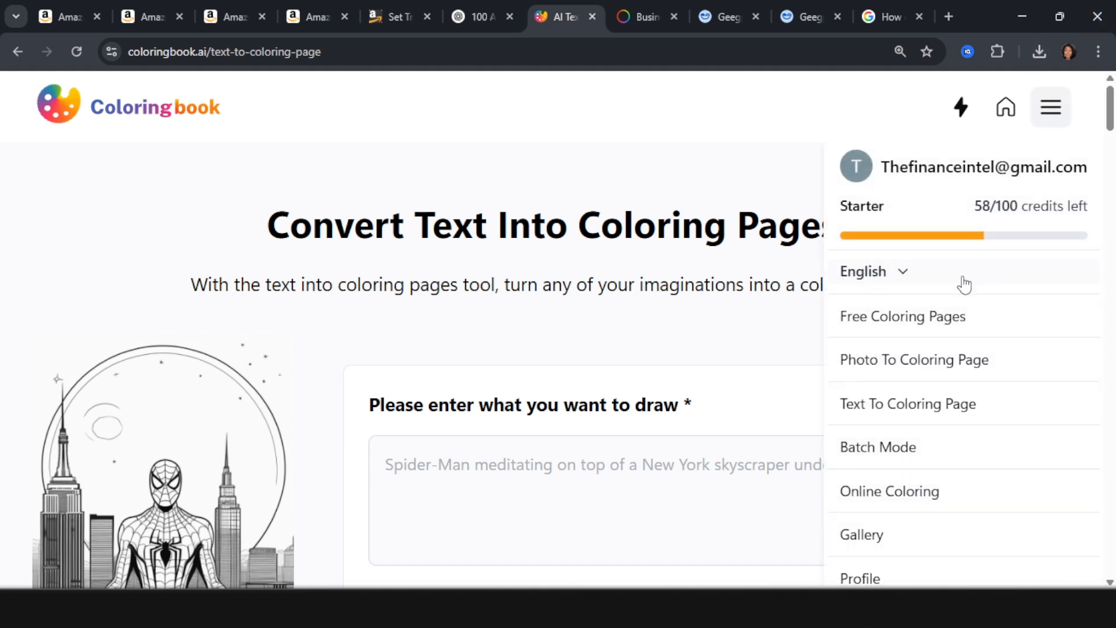
pyautogui.click(907, 375)
pyautogui.scroll(-5, 906, 375)
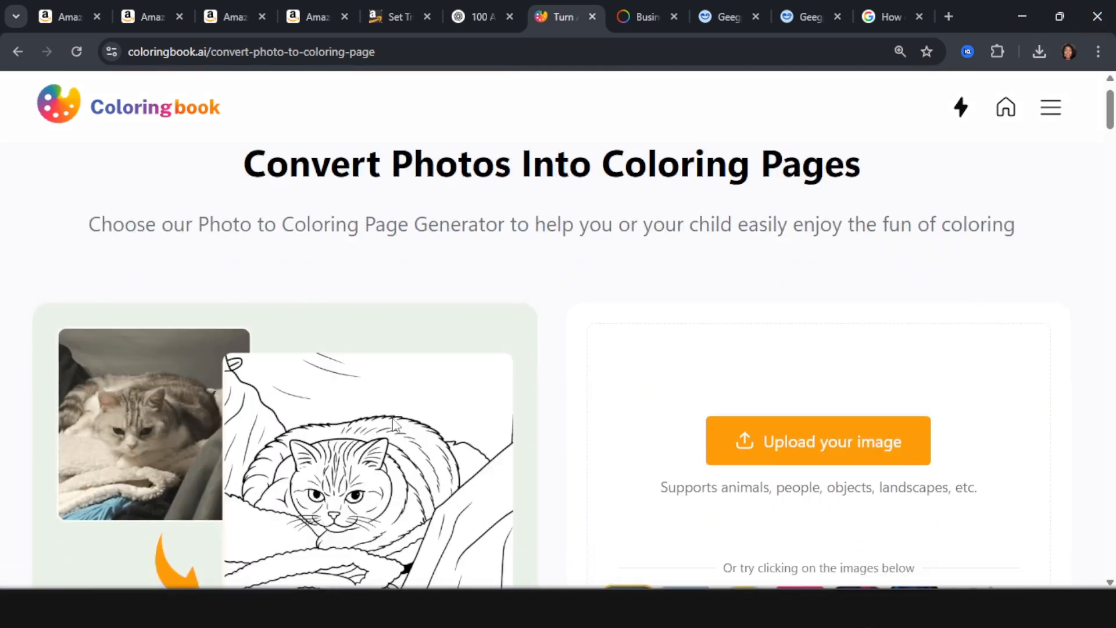
pyautogui.scroll(1, 181, 338)
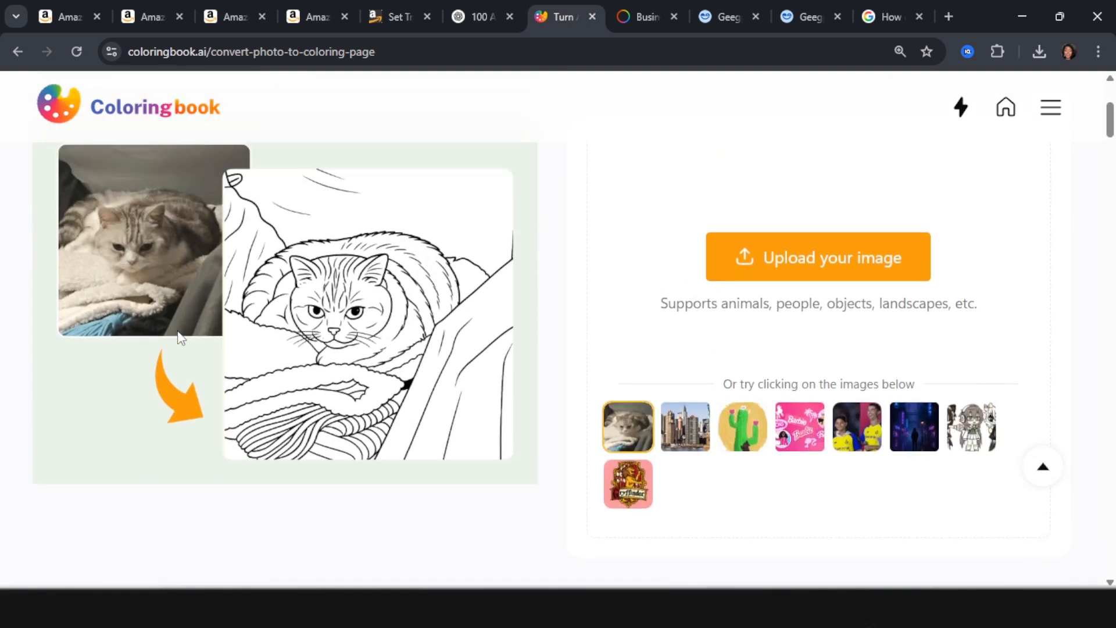
pyautogui.click(1051, 108)
pyautogui.scroll(-1, 952, 417)
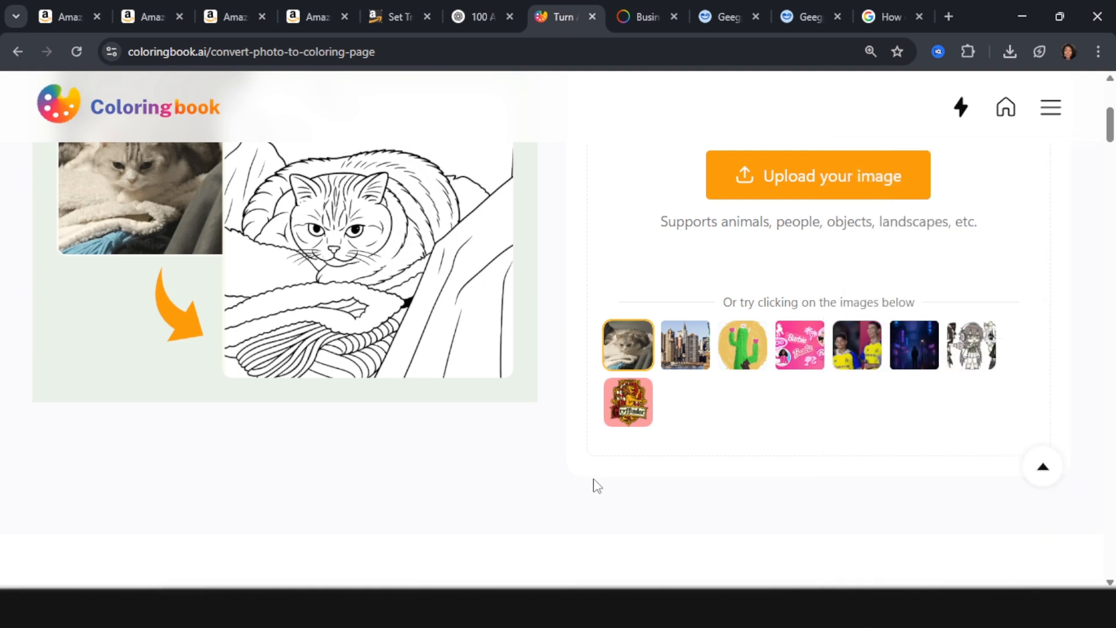
pyautogui.scroll(3, 1046, 137)
# Open the pricing page and compare the yearly plans, including the Business plan's monthly page allowance.
pyautogui.click(1050, 117)
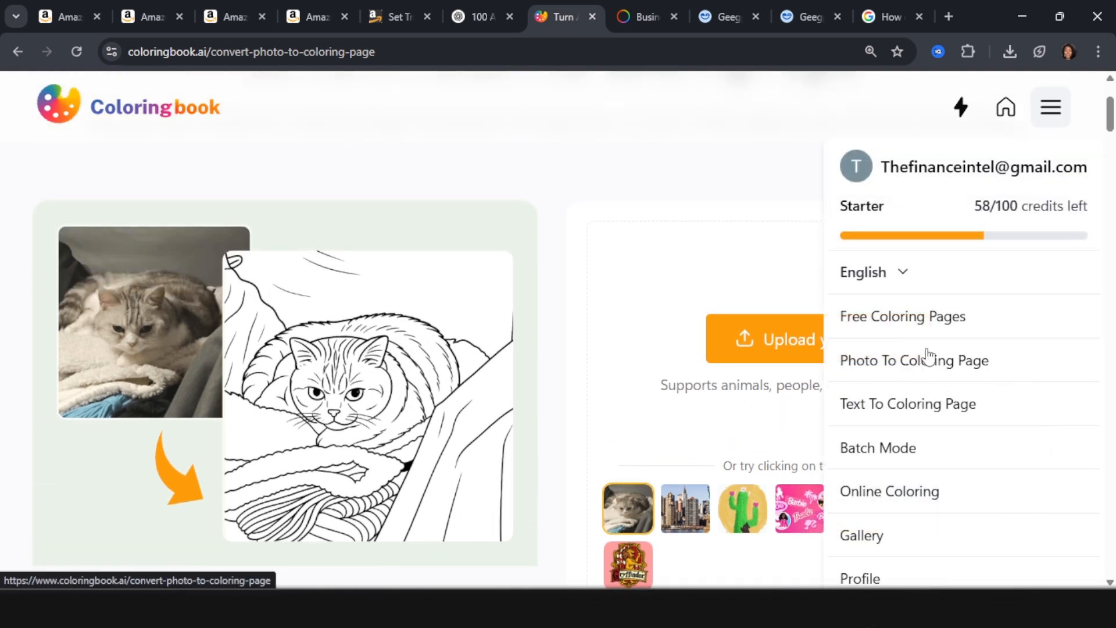
pyautogui.scroll(-5, 917, 406)
pyautogui.scroll(1, 915, 475)
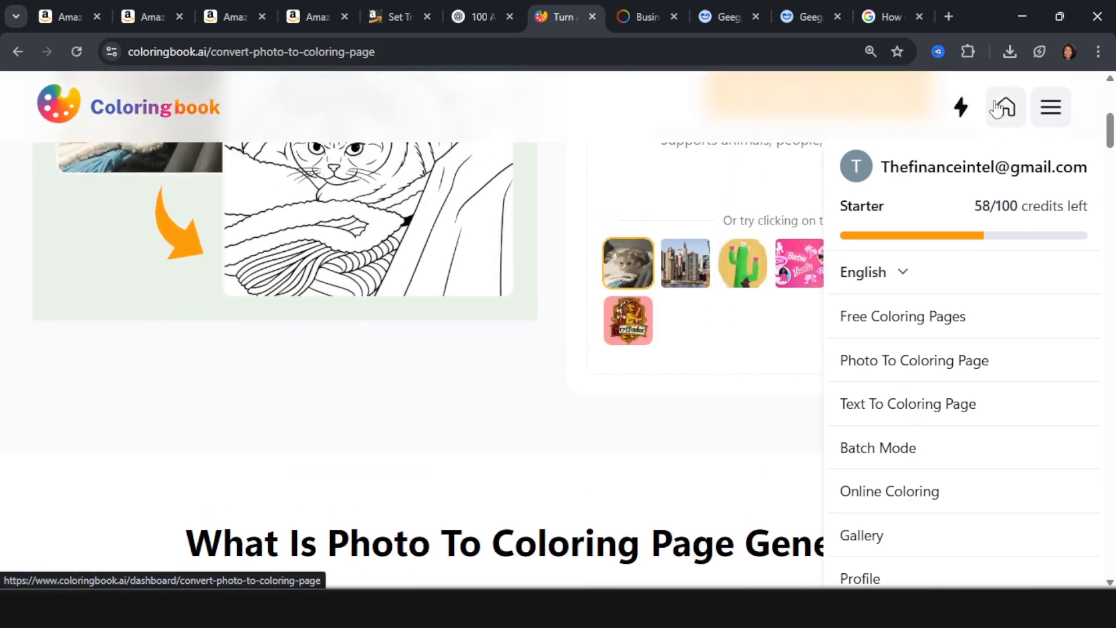
pyautogui.click(962, 110)
pyautogui.scroll(-4, 754, 348)
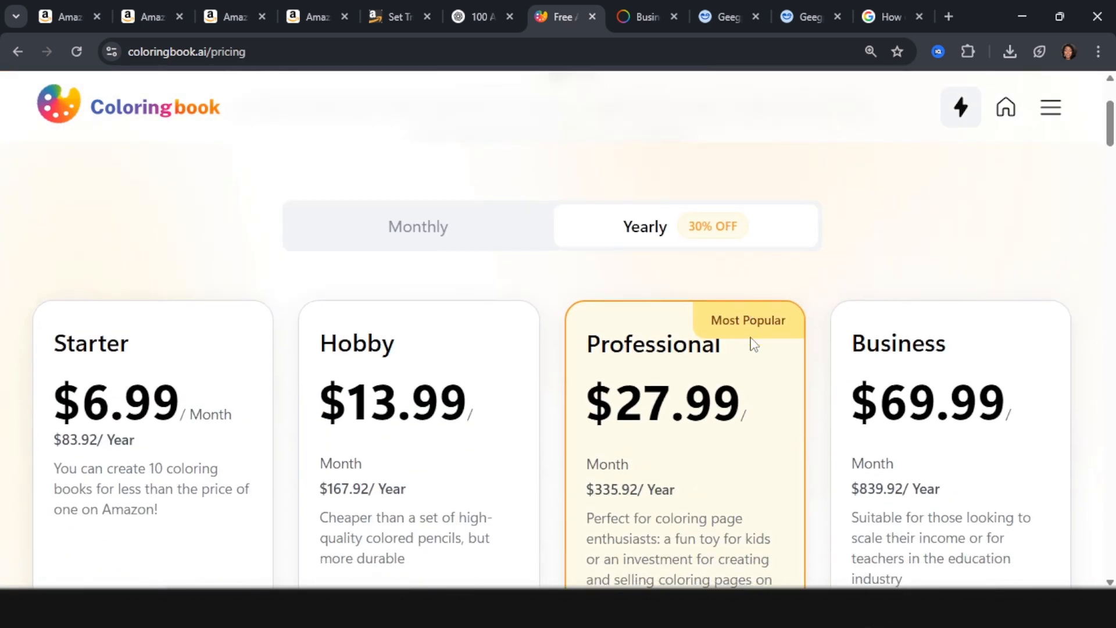
pyautogui.scroll(3, 807, 348)
pyautogui.scroll(-4, 870, 386)
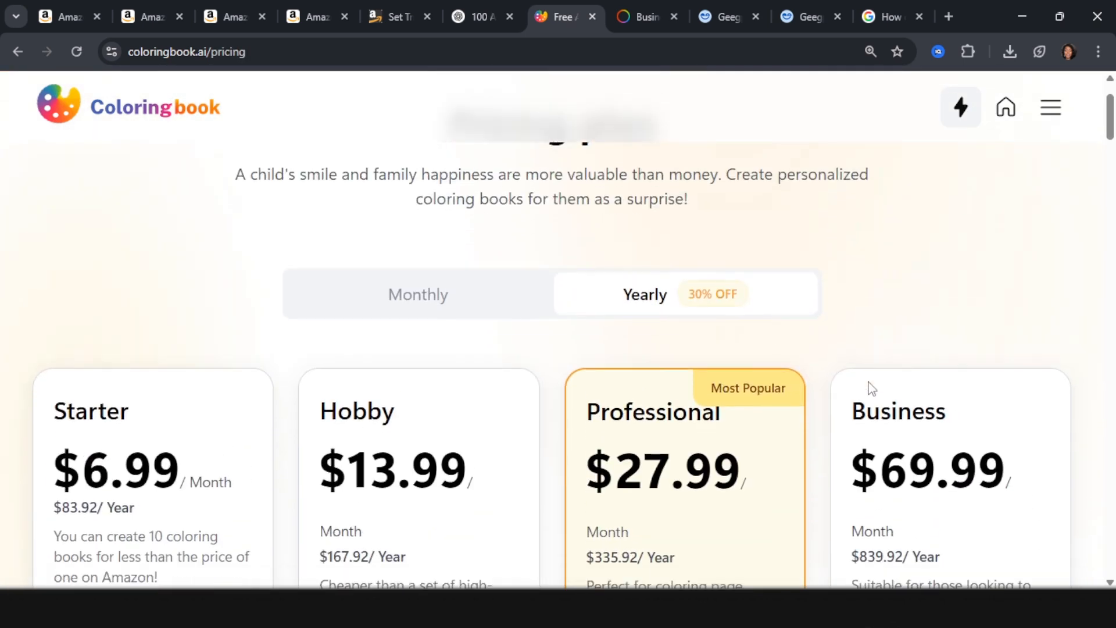
pyautogui.moveTo(883, 490); pyautogui.dragTo(984, 512)
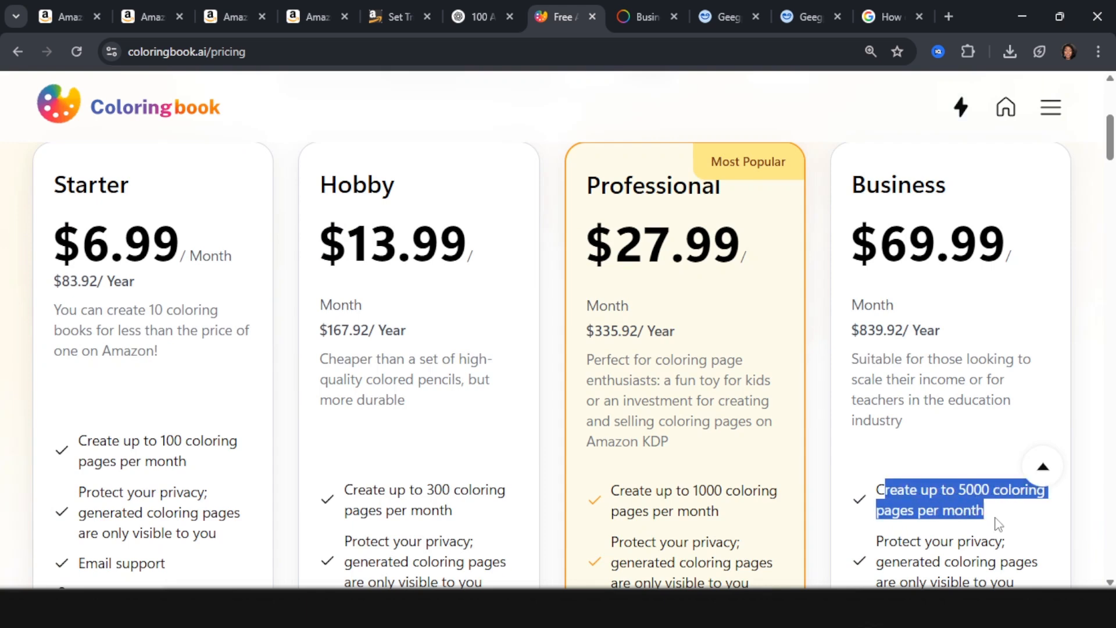
pyautogui.scroll(4, 530, 244)
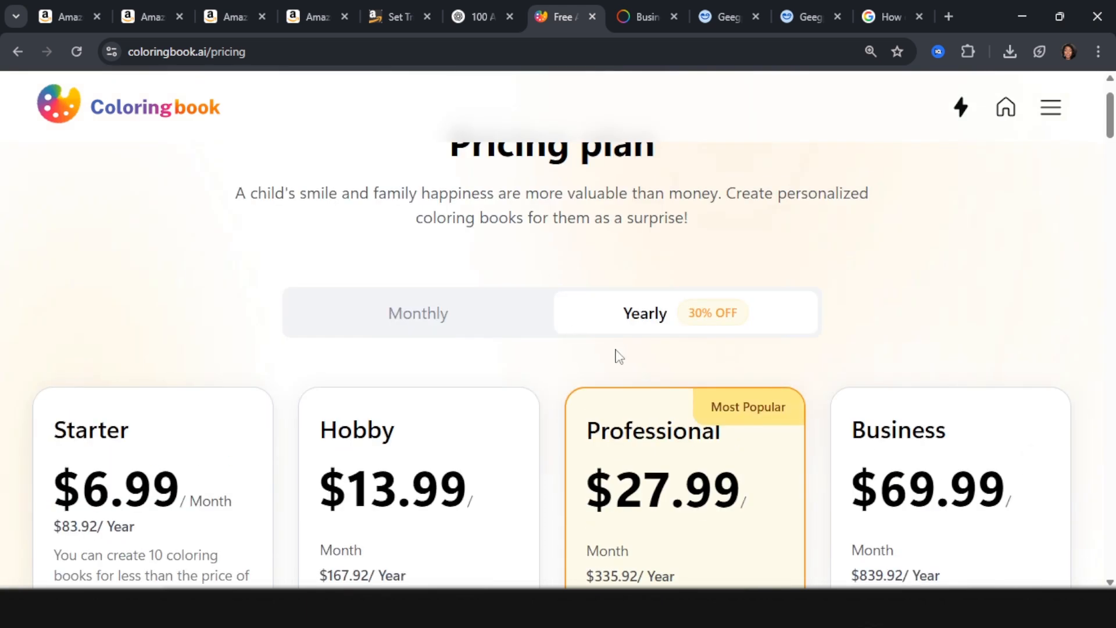
# Switch the pricing to monthly billing and compare the plans' prices and included features.
pyautogui.click(444, 319)
pyautogui.scroll(-7, 312, 274)
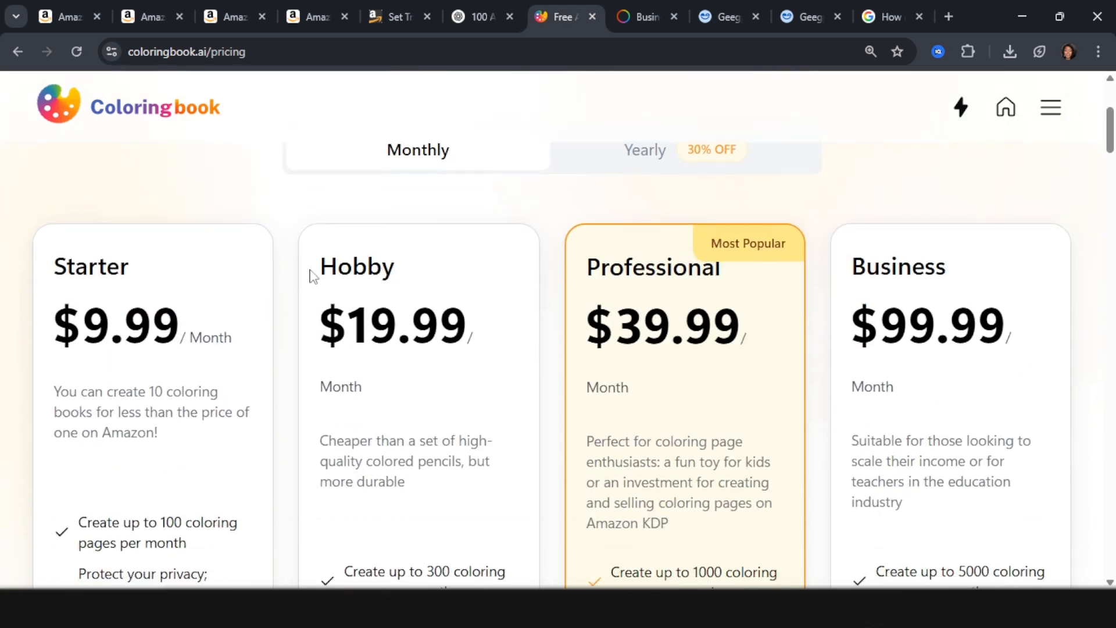
pyautogui.scroll(4, 302, 299)
pyautogui.scroll(-3, 232, 314)
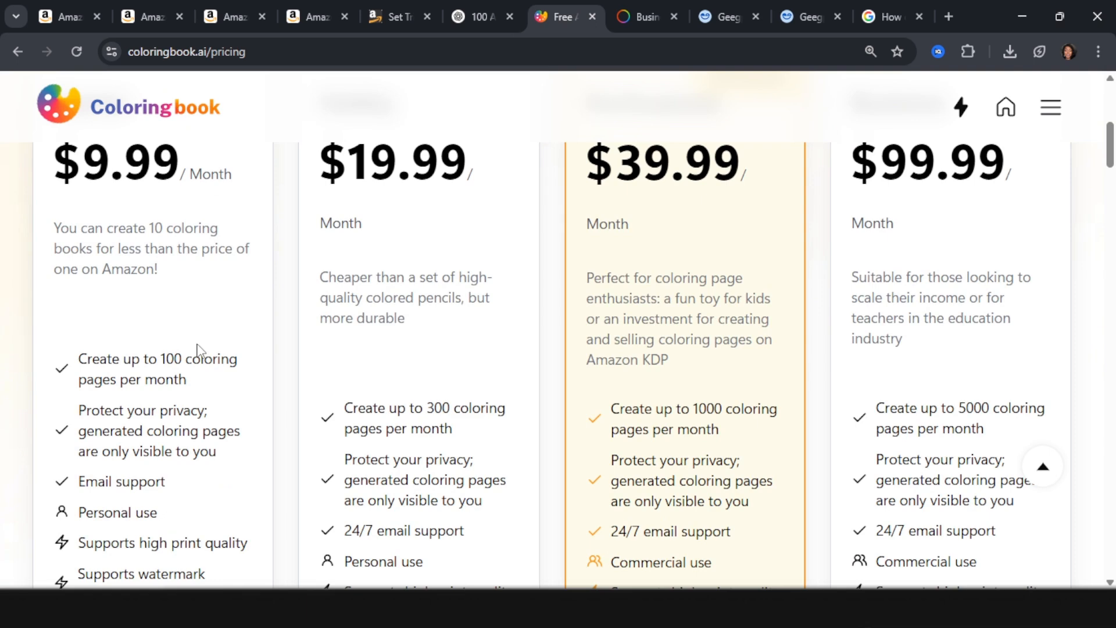
# Switch from the pricing page back to the 100-page book design in Canva.
pyautogui.scroll(4, 198, 349)
pyautogui.scroll(-3, 337, 400)
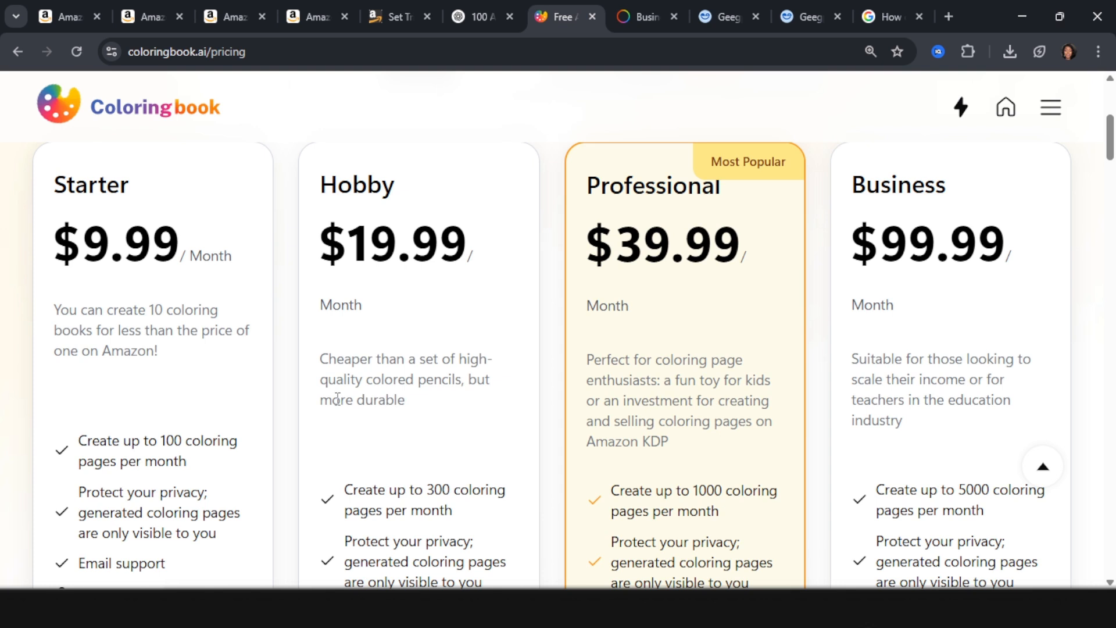
pyautogui.doubleClick(1035, 12)
pyautogui.click(1027, 19)
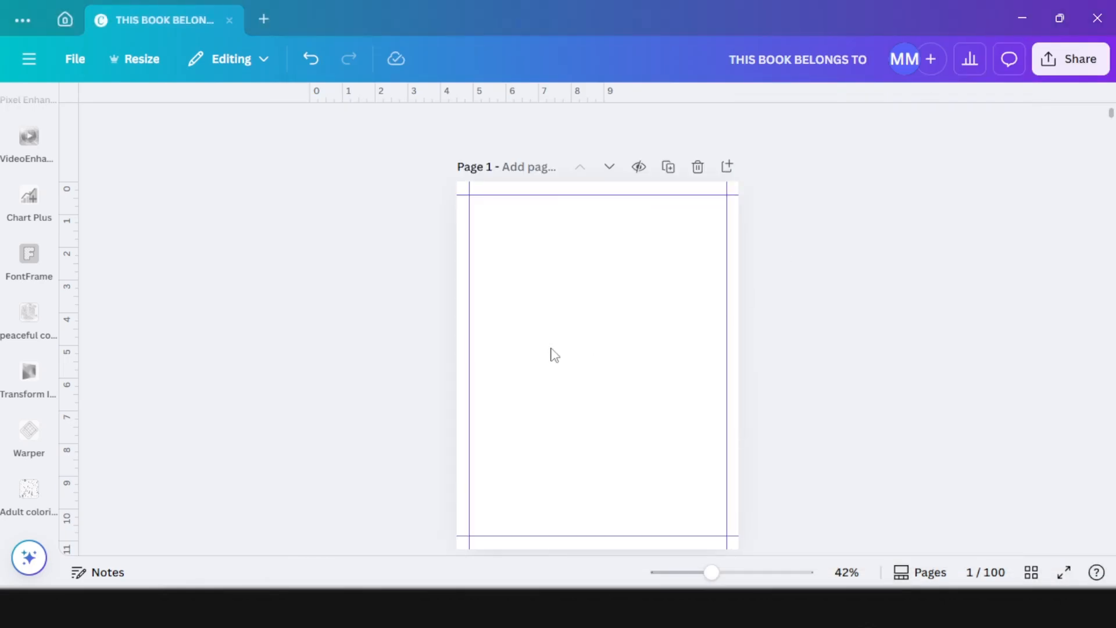
# Add a heading reading "THIS BOOK BELONGS TO" to page 1.
pyautogui.scroll(-1, 100, 244)
pyautogui.scroll(1, 107, 253)
pyautogui.scroll(3, 53, 282)
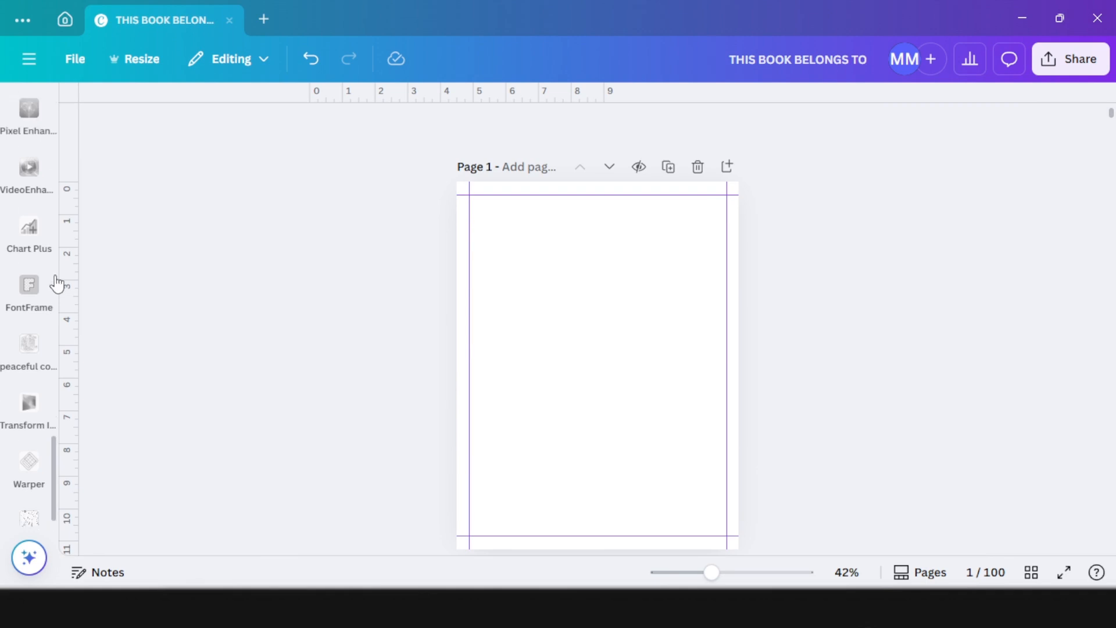
pyautogui.scroll(15, 26, 320)
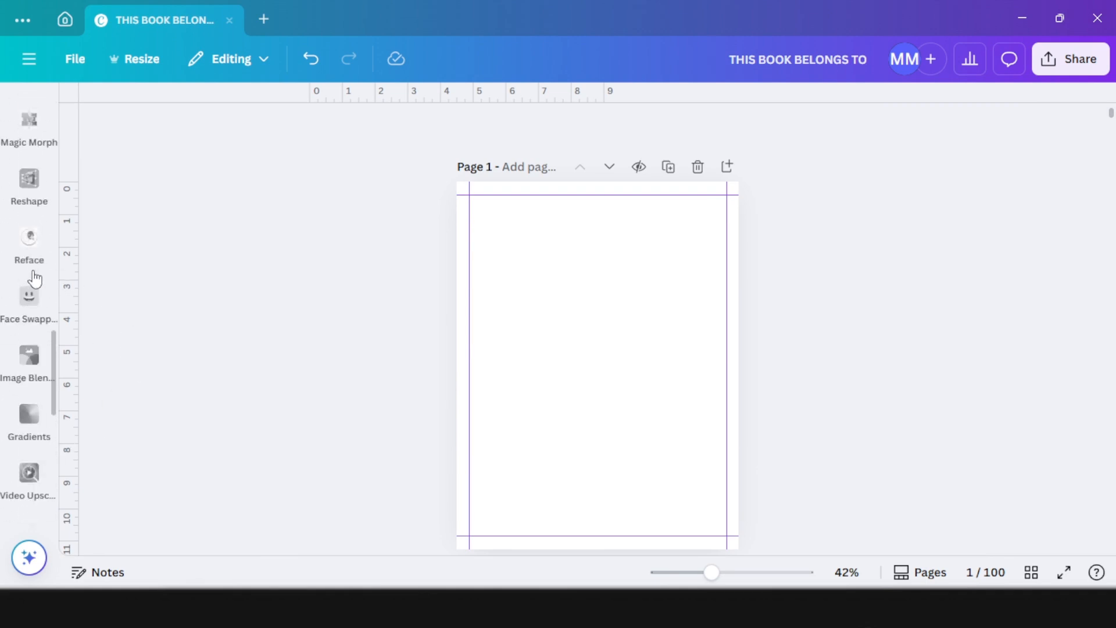
pyautogui.scroll(3, 38, 249)
pyautogui.click(29, 240)
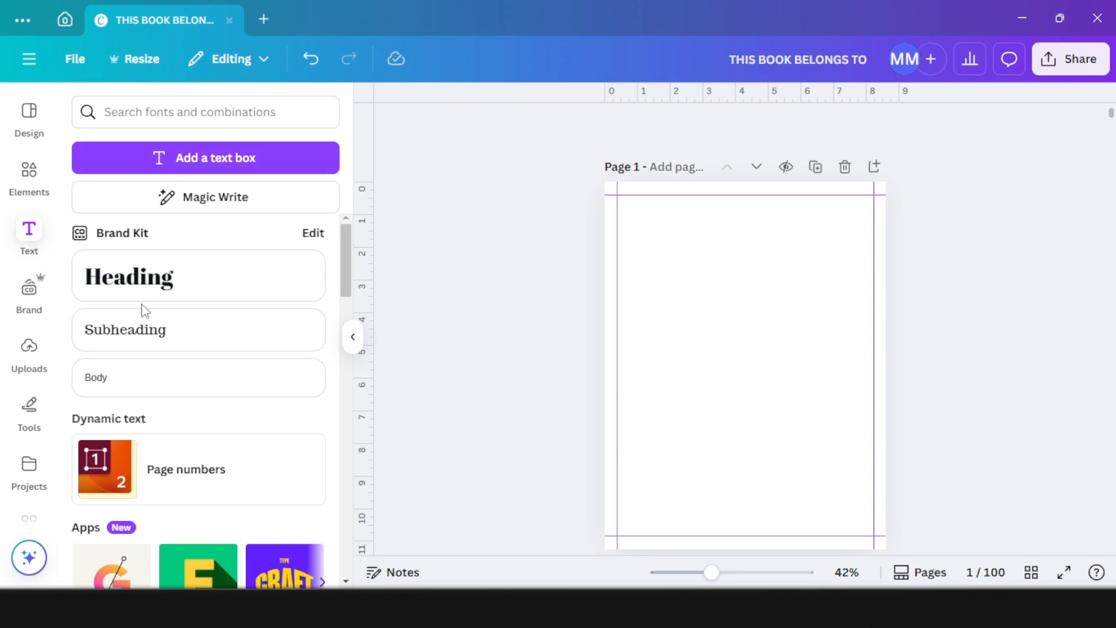
pyautogui.click(174, 280)
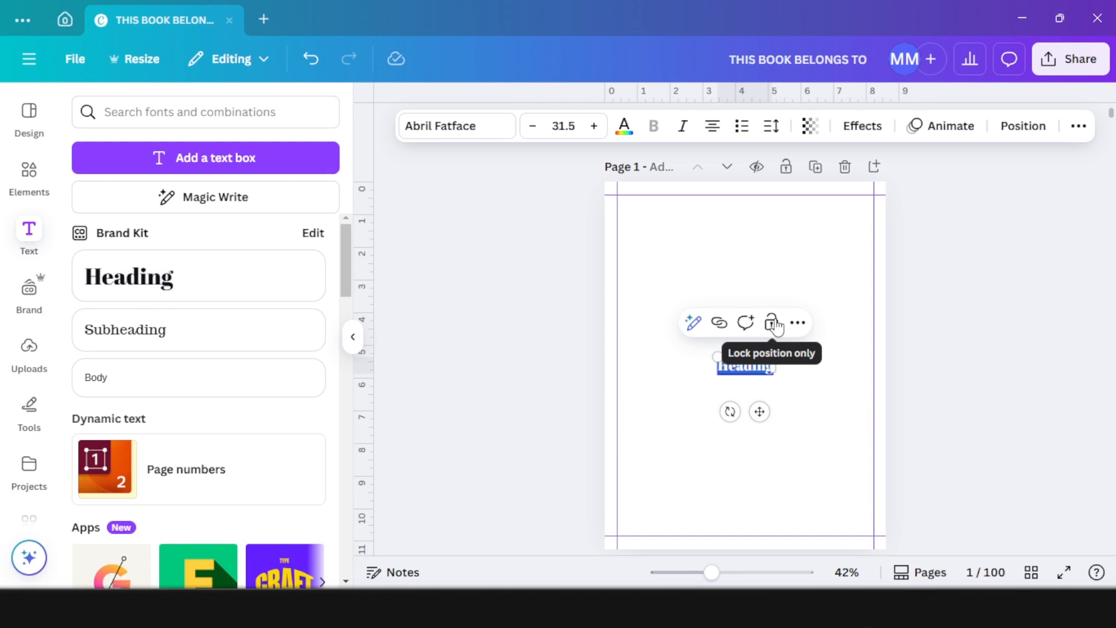
pyautogui.write('THIS BOOK BELONGS TO')
pyautogui.click(1046, 320)
# Change the page 1 heading's font to Borsok and move the heading slightly higher on the page.
pyautogui.click(741, 372)
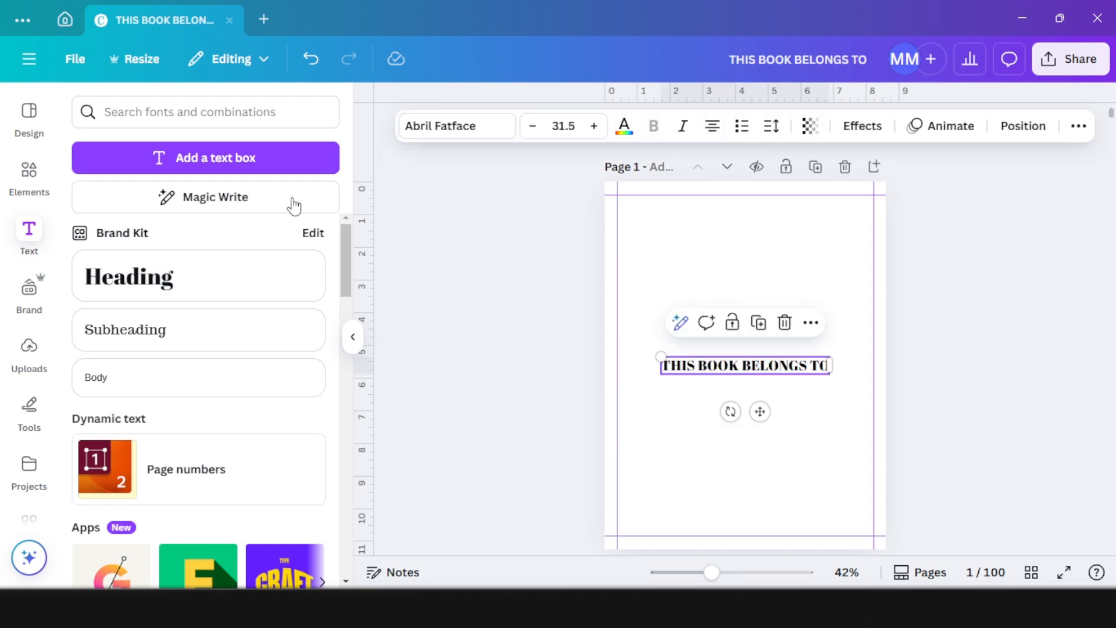
pyautogui.click(493, 124)
pyautogui.click(169, 276)
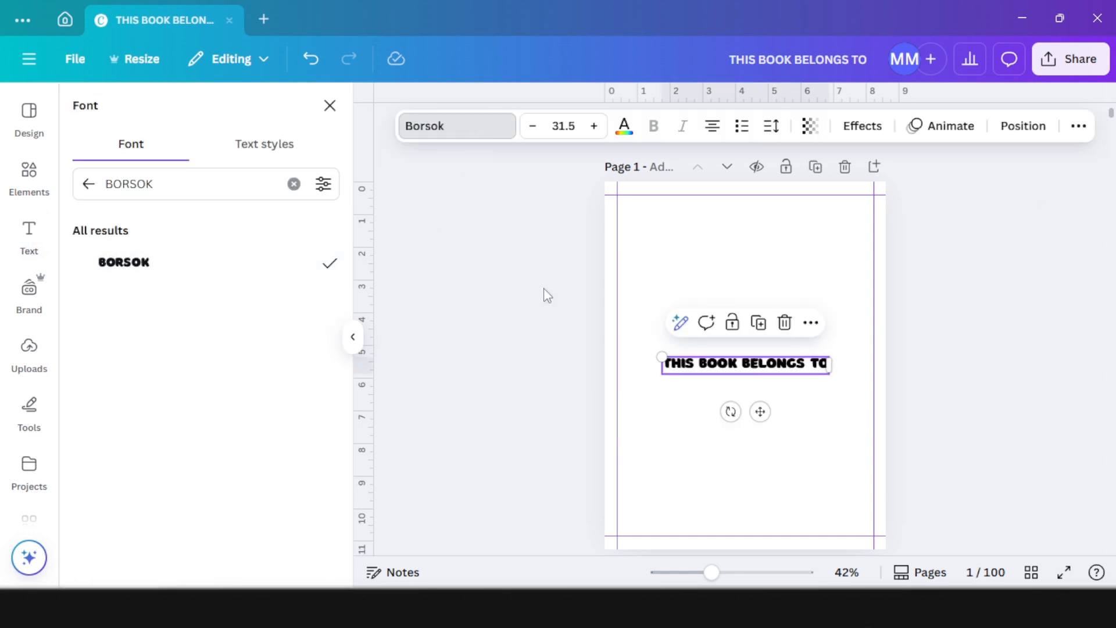
pyautogui.moveTo(760, 412); pyautogui.dragTo(759, 382)
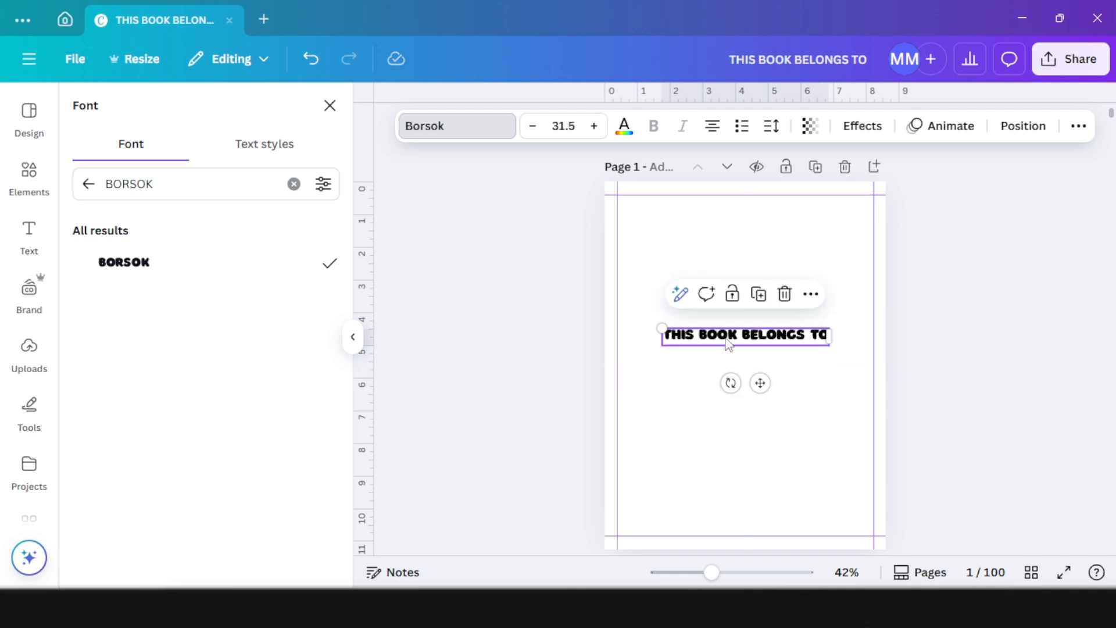
# Colour the heading white and apply a black Outline effect with a thickness of 168.
pyautogui.click(624, 125)
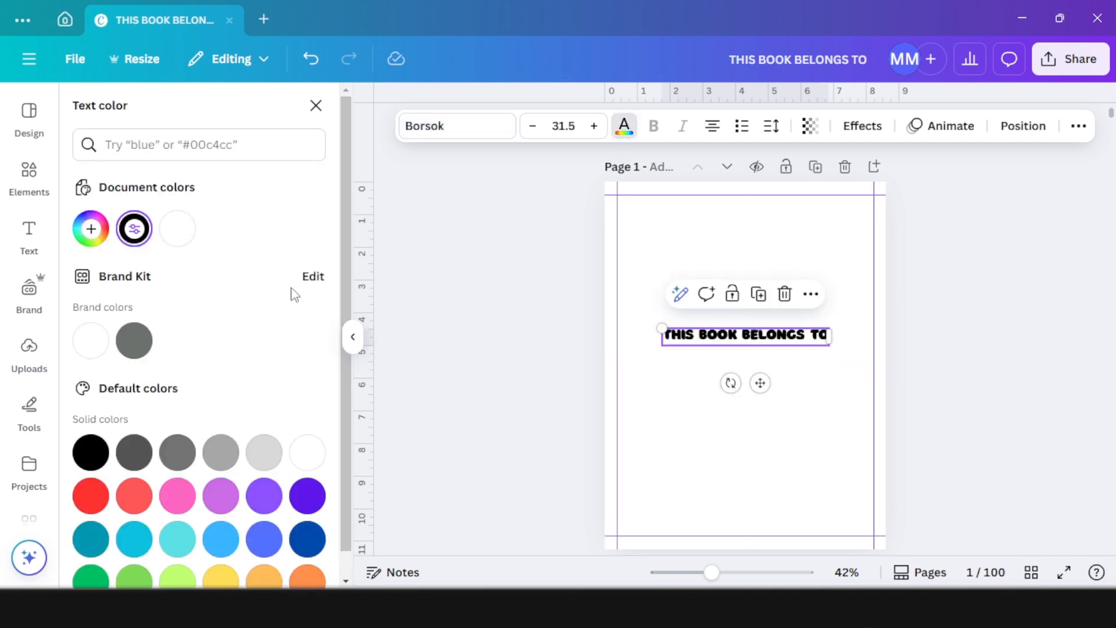
pyautogui.click(185, 233)
pyautogui.click(866, 125)
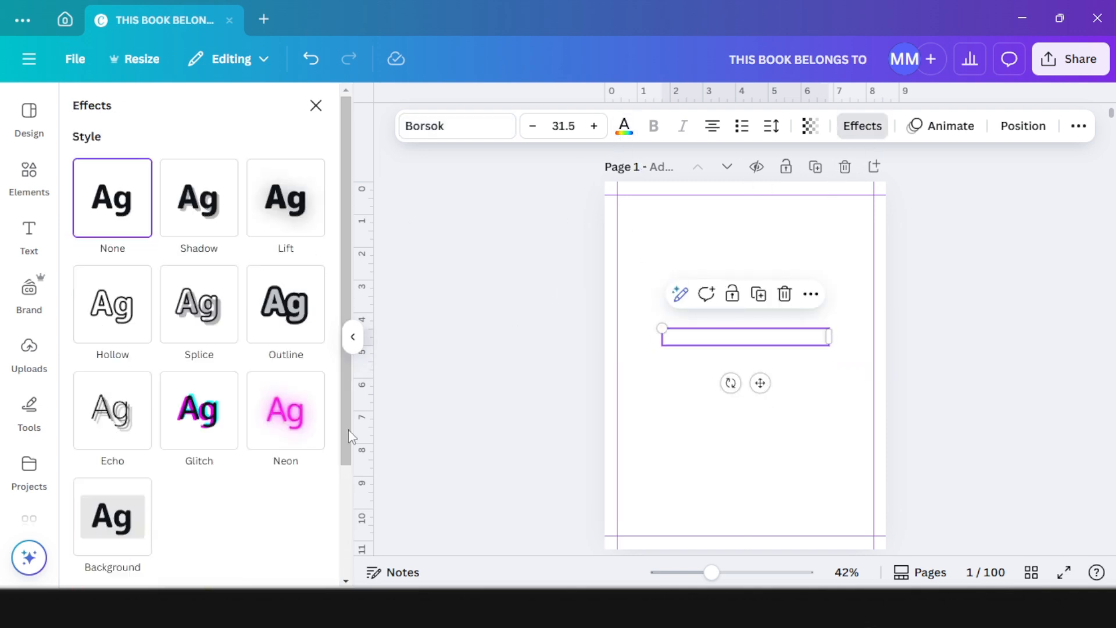
pyautogui.click(294, 318)
pyautogui.scroll(-4, 214, 466)
pyautogui.scroll(3, 156, 337)
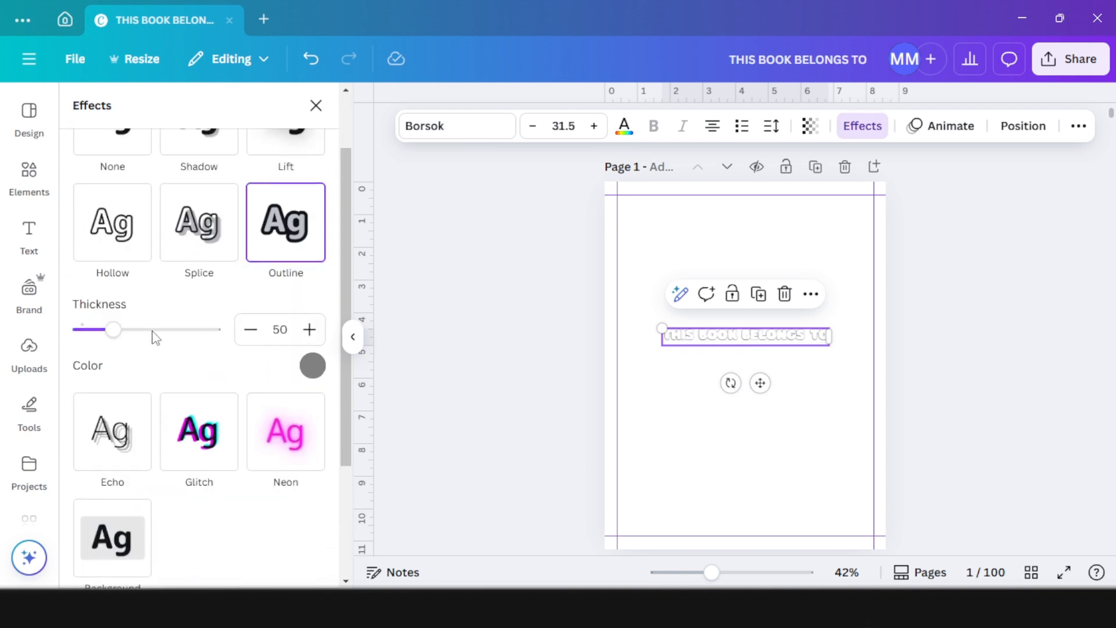
pyautogui.click(313, 365)
pyautogui.scroll(-3, 122, 273)
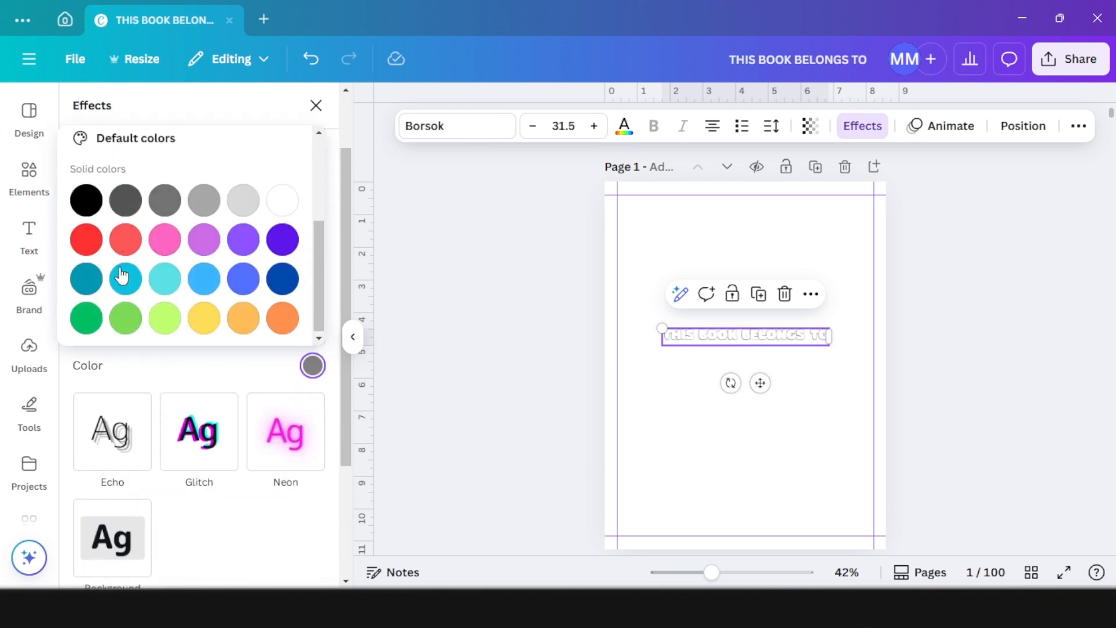
pyautogui.click(86, 199)
pyautogui.click(149, 372)
pyautogui.moveTo(112, 330); pyautogui.dragTo(192, 332)
# Increase the heading's letter spacing slightly and enlarge the text to size 42.3, nearly spanning the page margins.
pyautogui.click(771, 126)
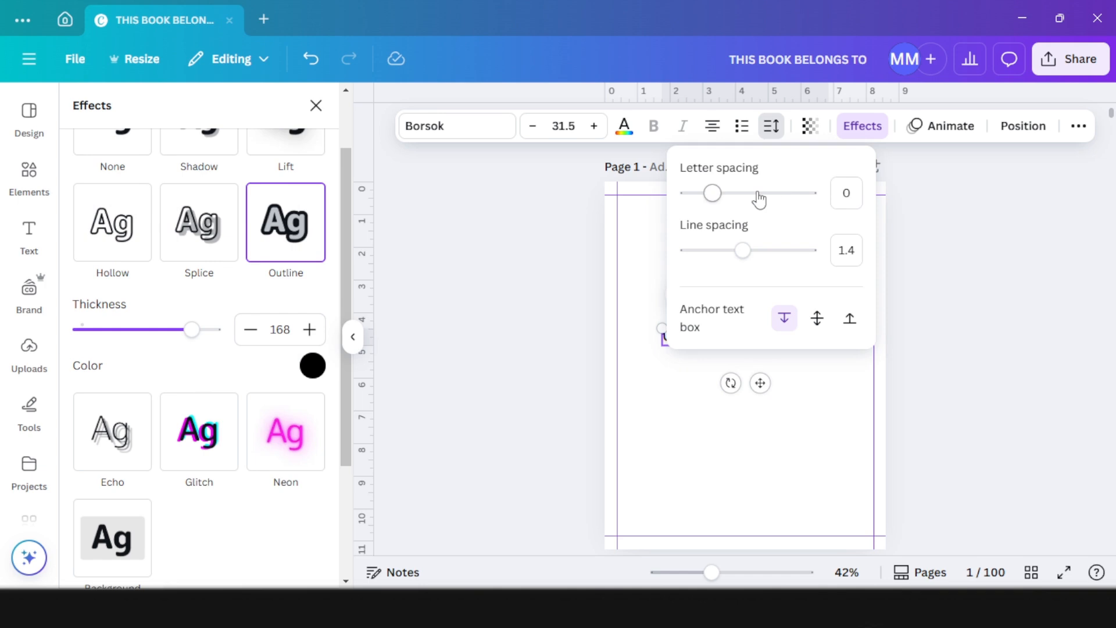
pyautogui.moveTo(712, 193); pyautogui.dragTo(721, 193)
pyautogui.click(917, 263)
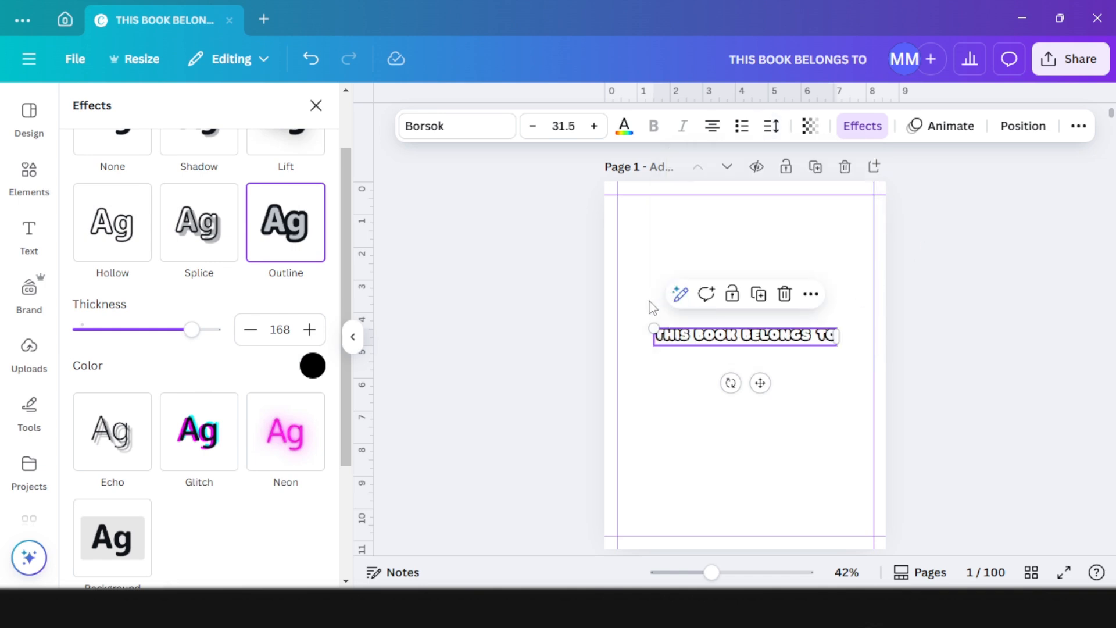
pyautogui.moveTo(651, 329); pyautogui.dragTo(580, 326)
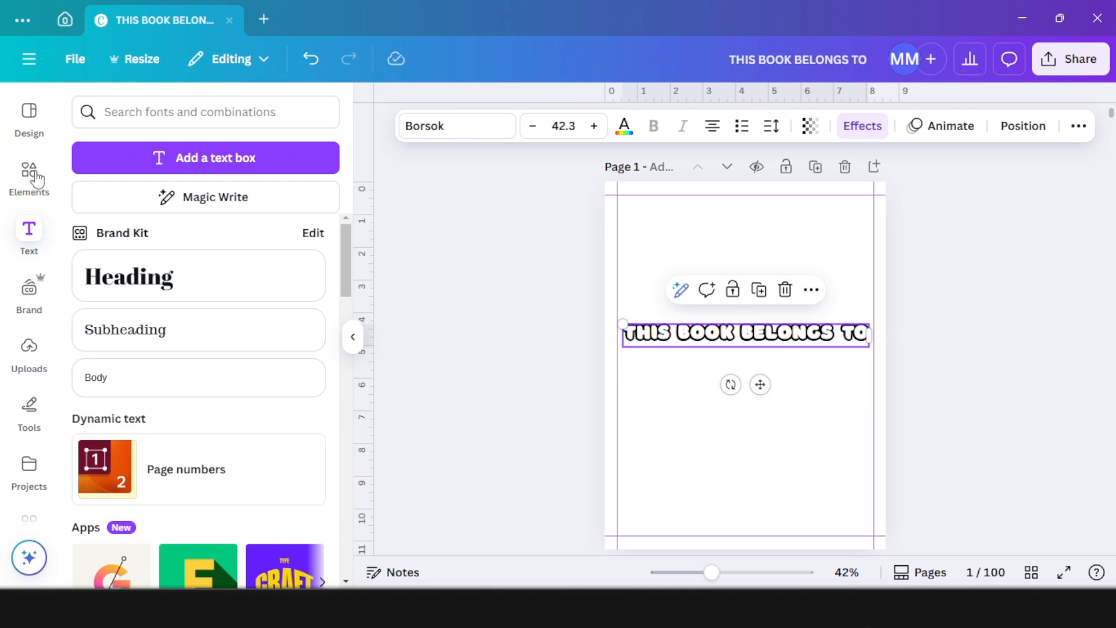
# Add a thin straight line graphic below the heading and lengthen it to nearly the heading's width.
pyautogui.click(30, 174)
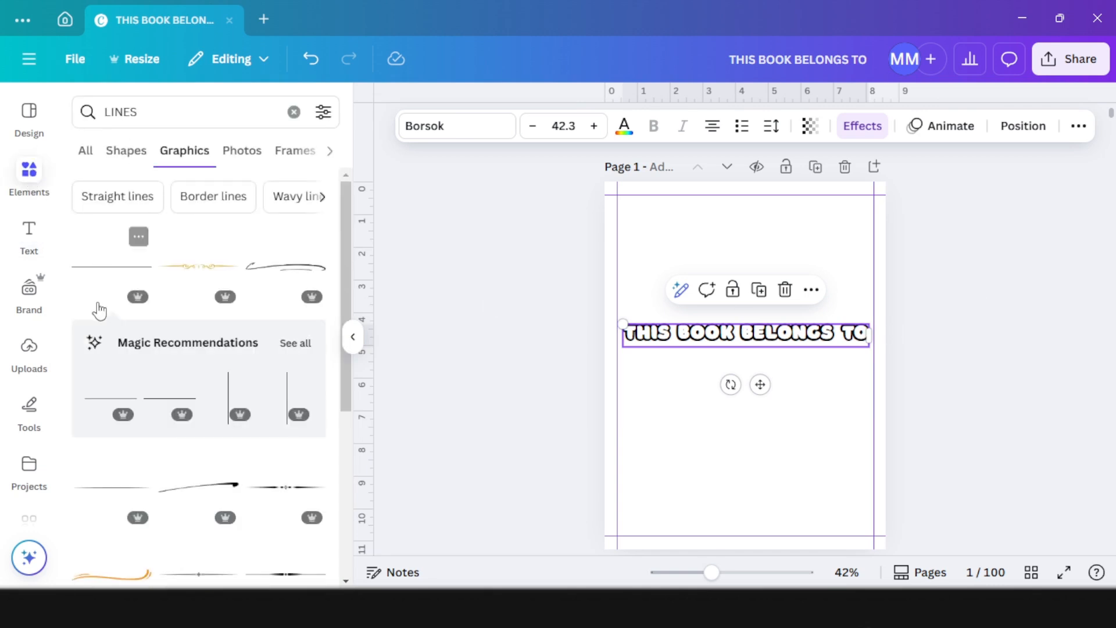
pyautogui.click(110, 267)
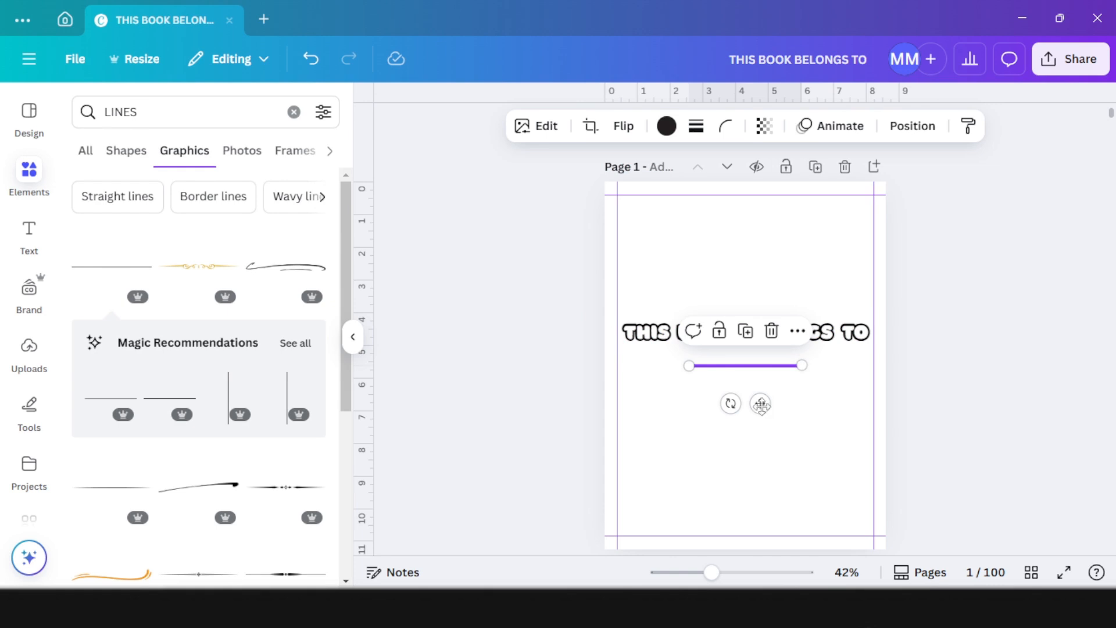
pyautogui.moveTo(759, 407); pyautogui.dragTo(704, 429)
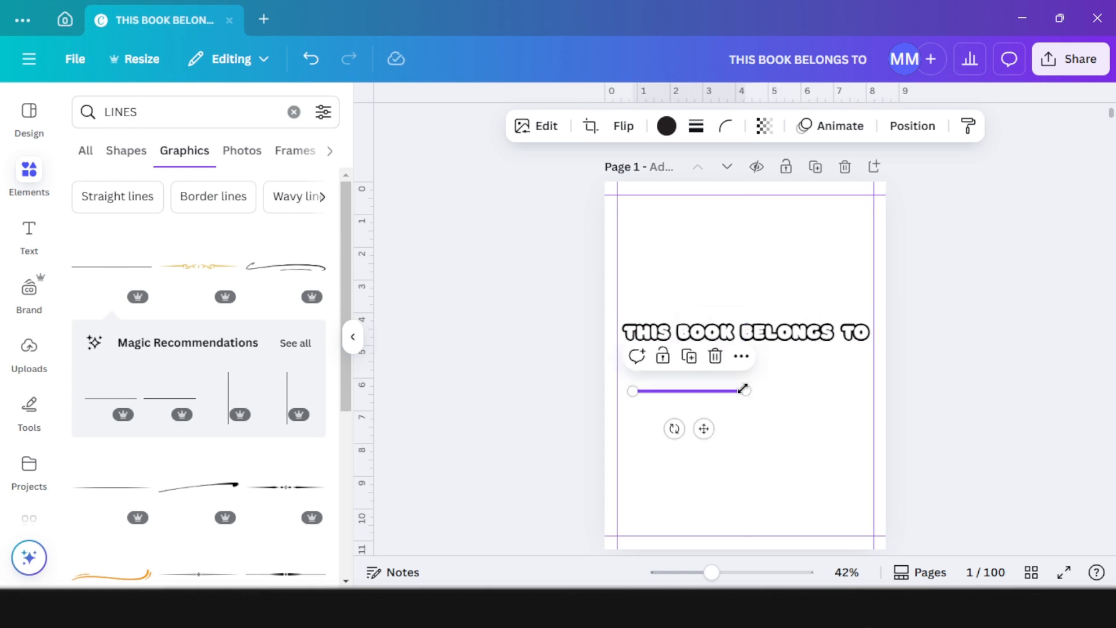
pyautogui.moveTo(745, 391); pyautogui.dragTo(856, 402)
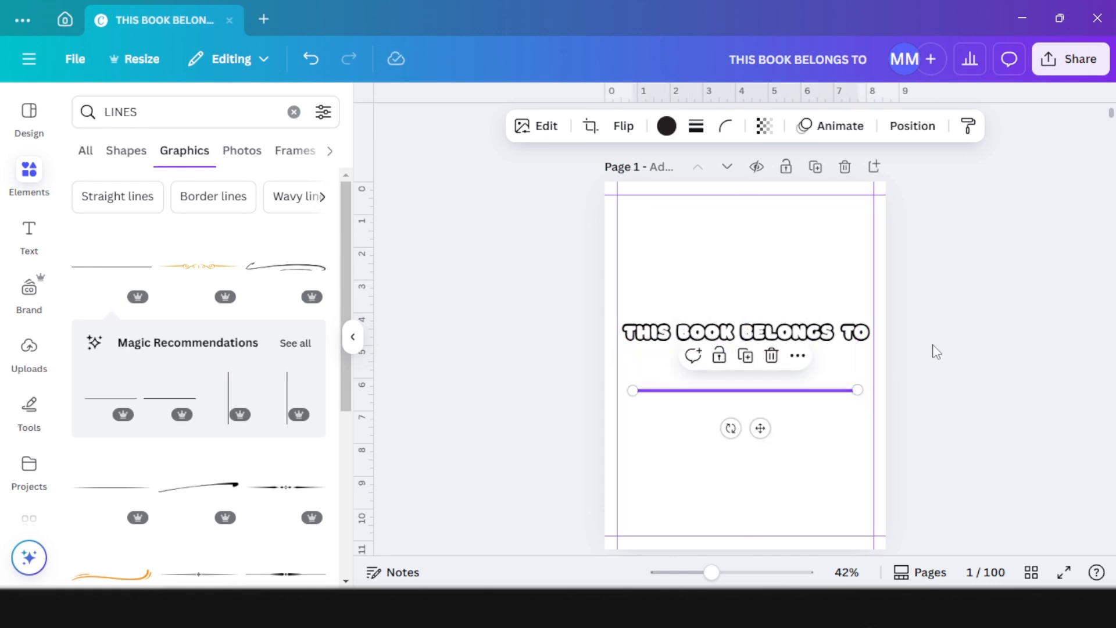
pyautogui.click(938, 348)
# Insert the flower bouquet with striped leaves from the Adult coloring project folder on page 3.
pyautogui.scroll(-2, 962, 344)
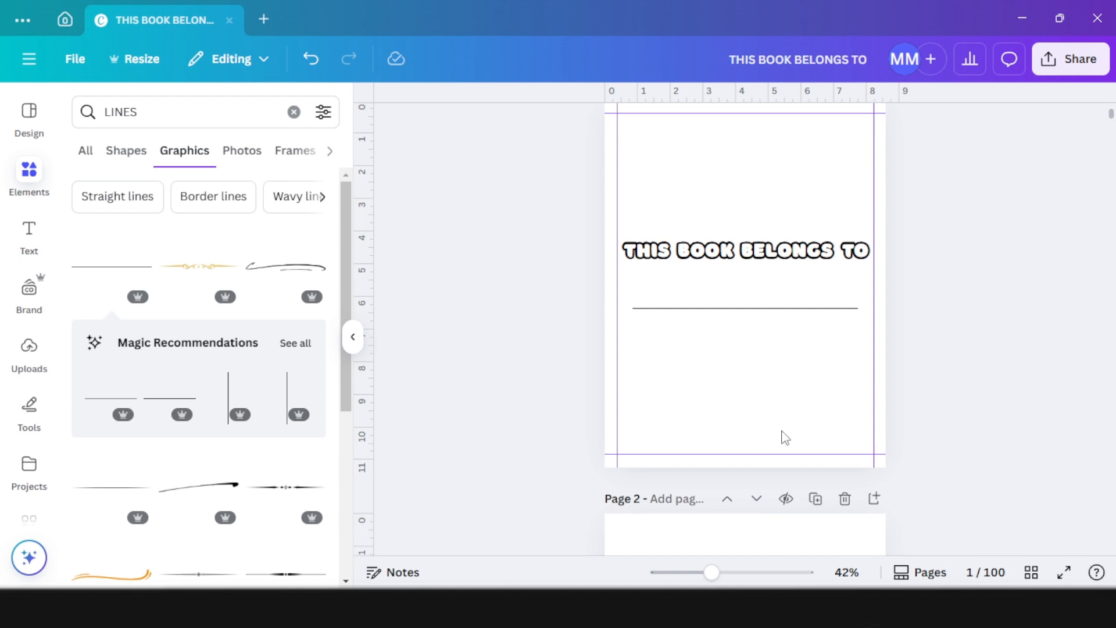
pyautogui.scroll(-3, 785, 438)
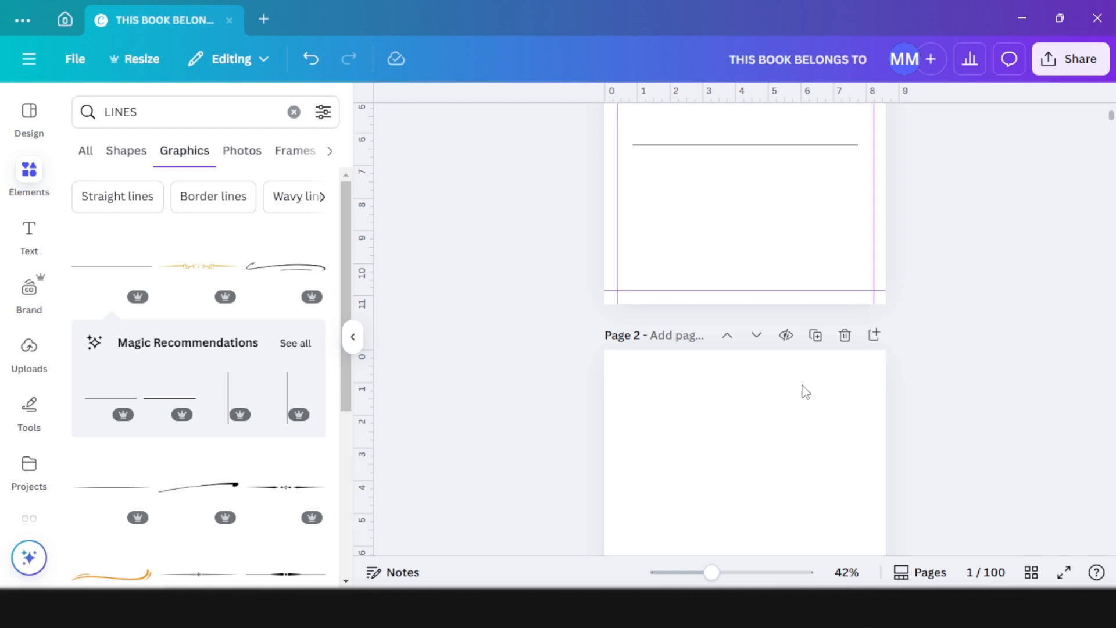
pyautogui.scroll(3, 791, 349)
pyautogui.scroll(-5, 798, 414)
pyautogui.scroll(-3, 798, 427)
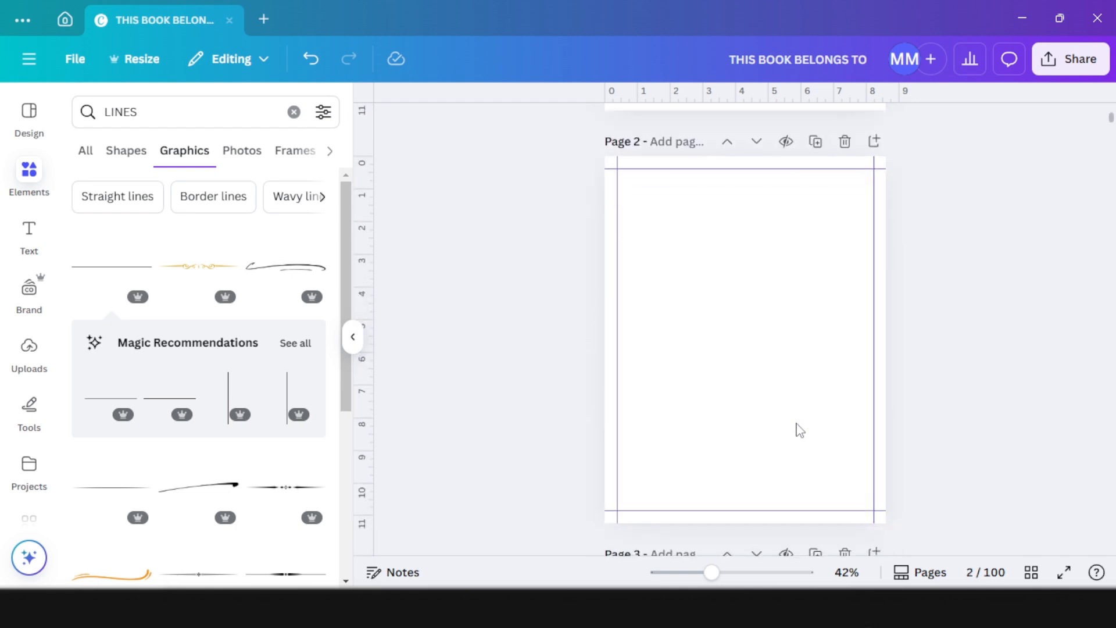
pyautogui.scroll(-5, 710, 337)
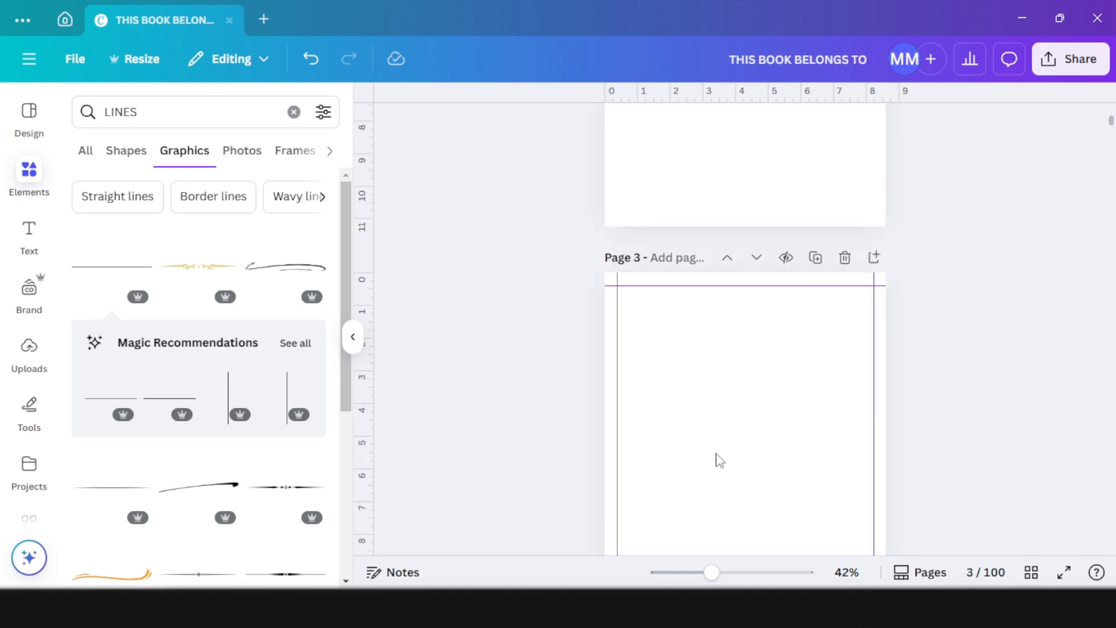
pyautogui.click(29, 471)
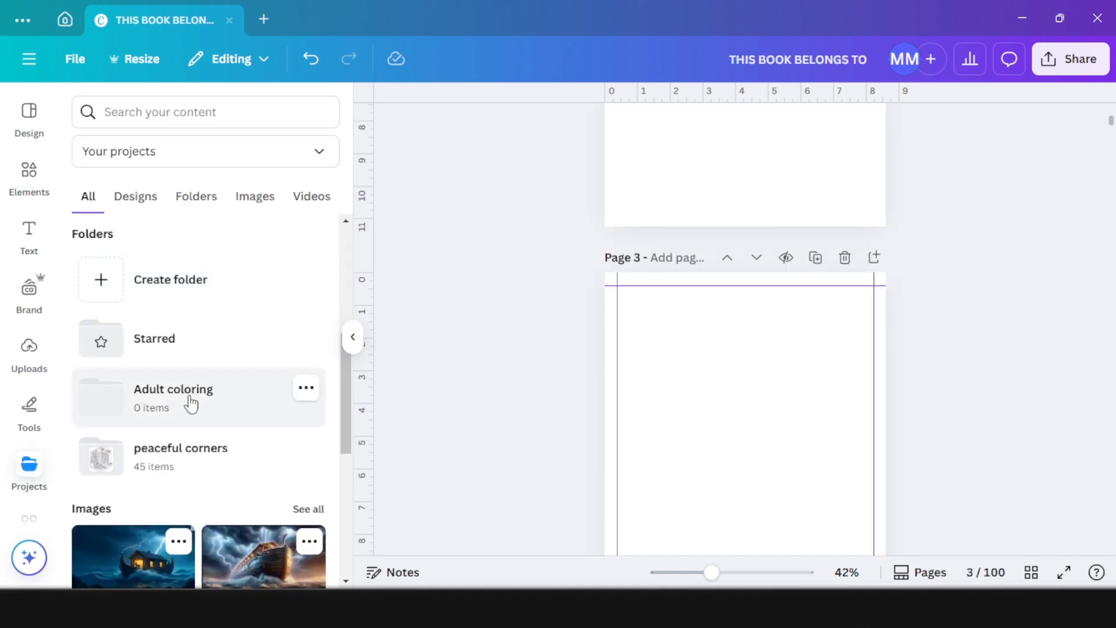
pyautogui.click(221, 403)
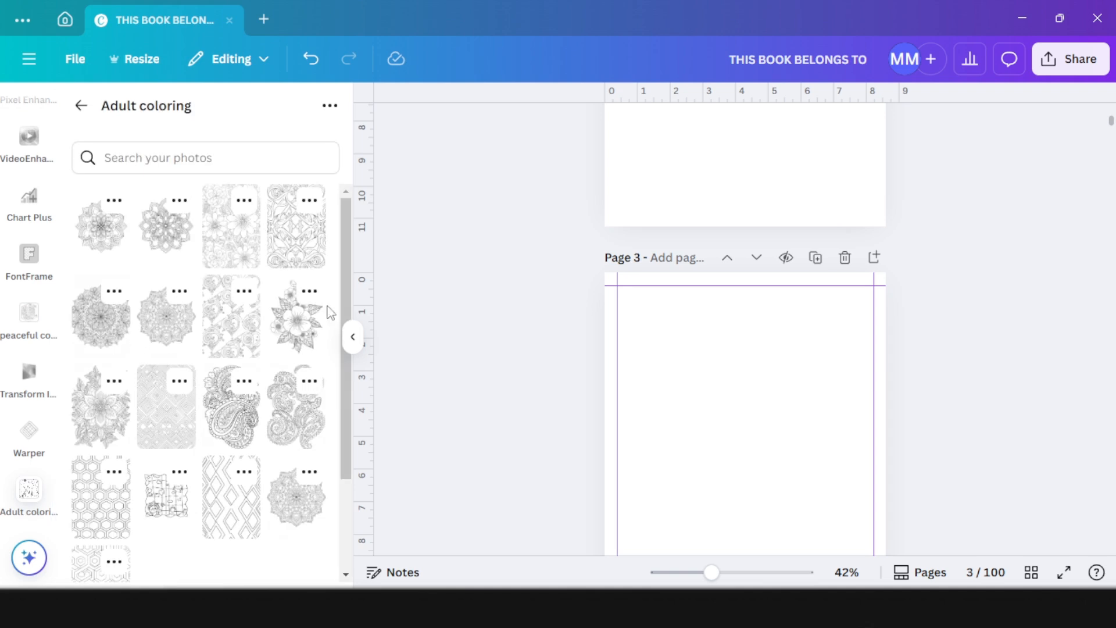
pyautogui.click(300, 323)
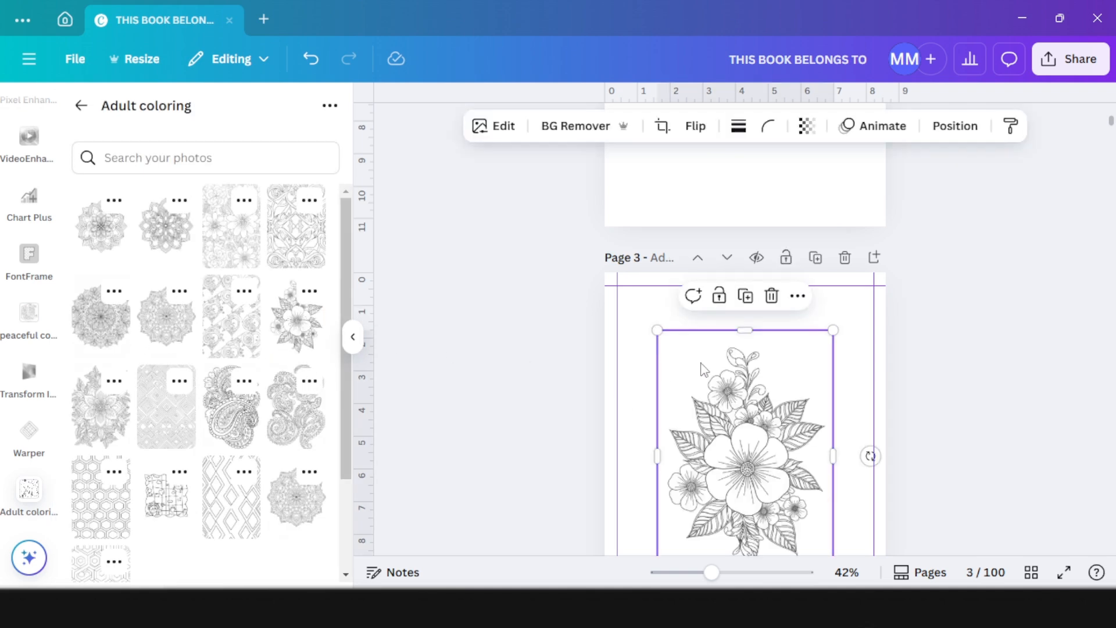
# Move and enlarge the flower image on page 3 to span the side margins and the full page height.
pyautogui.scroll(-2, 703, 367)
pyautogui.moveTo(737, 367); pyautogui.dragTo(697, 322)
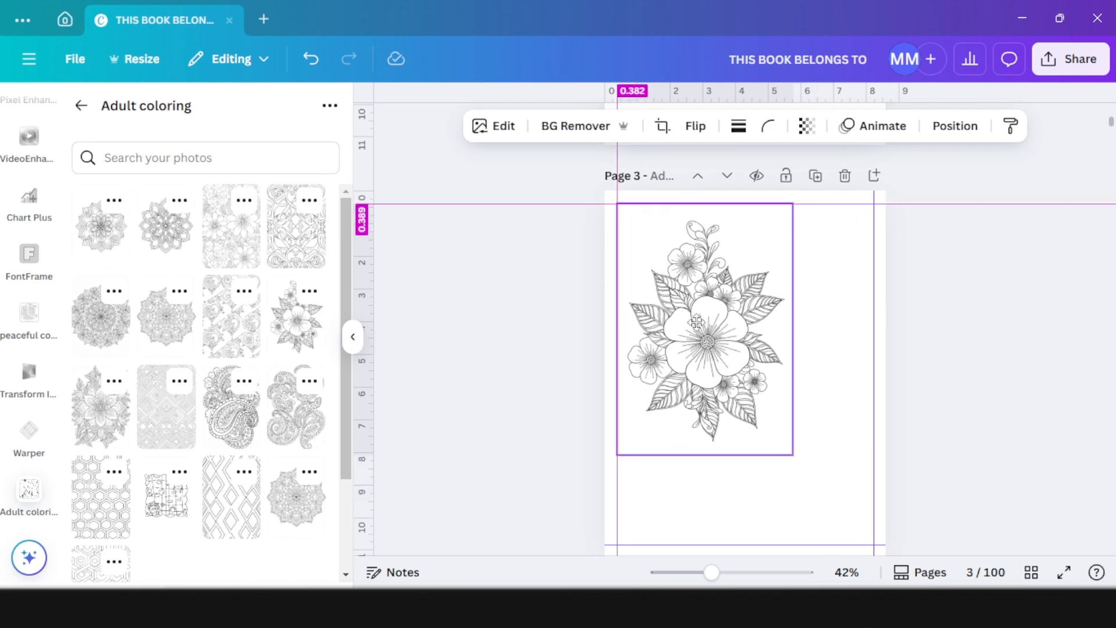
pyautogui.click(353, 336)
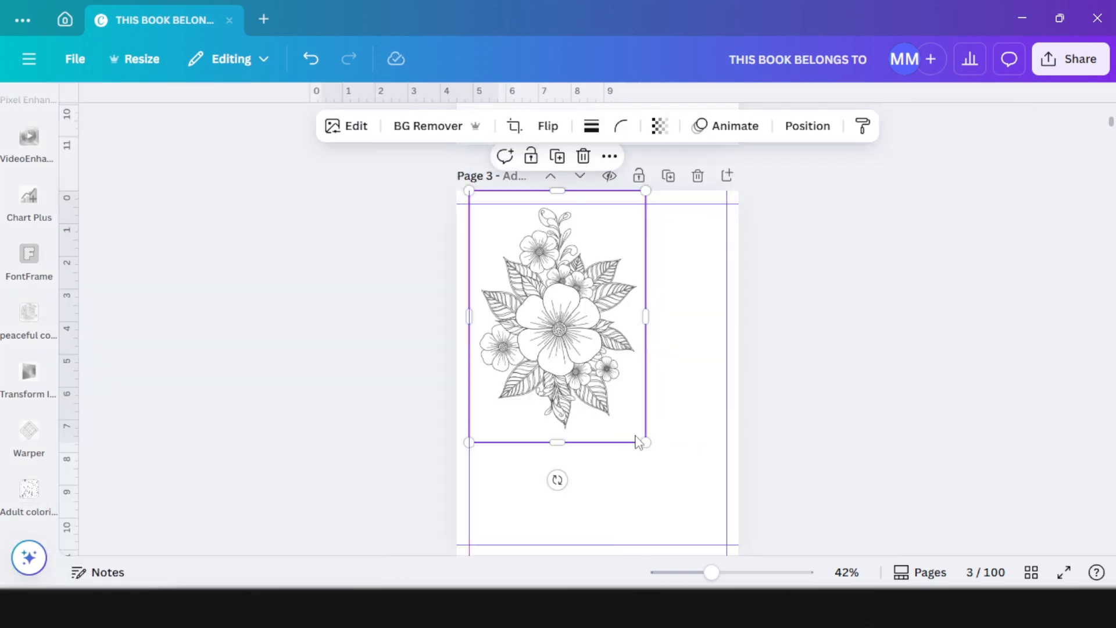
pyautogui.moveTo(644, 440); pyautogui.dragTo(733, 553)
pyautogui.moveTo(624, 463); pyautogui.dragTo(617, 454)
pyautogui.scroll(-1, 616, 453)
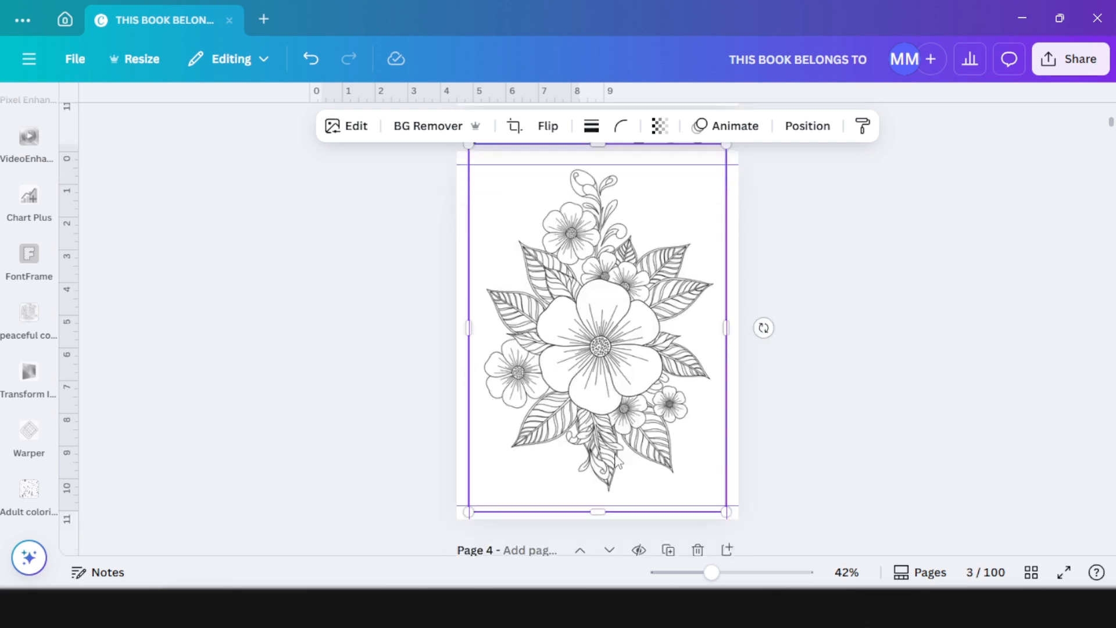
pyautogui.moveTo(619, 403); pyautogui.dragTo(617, 408)
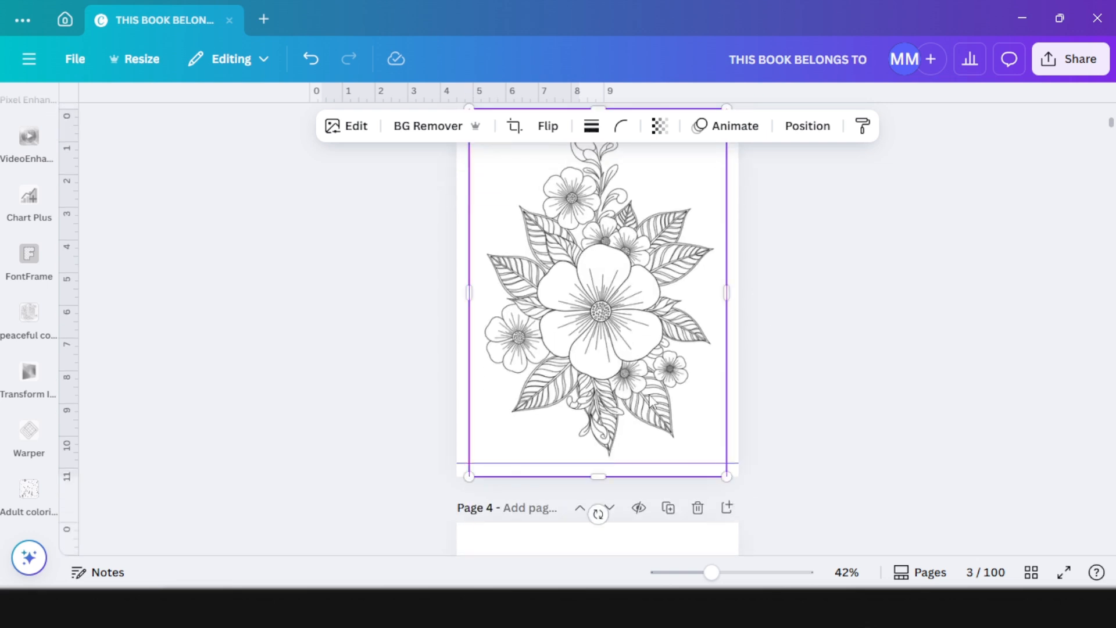
pyautogui.scroll(4, 649, 401)
pyautogui.scroll(-4, 814, 407)
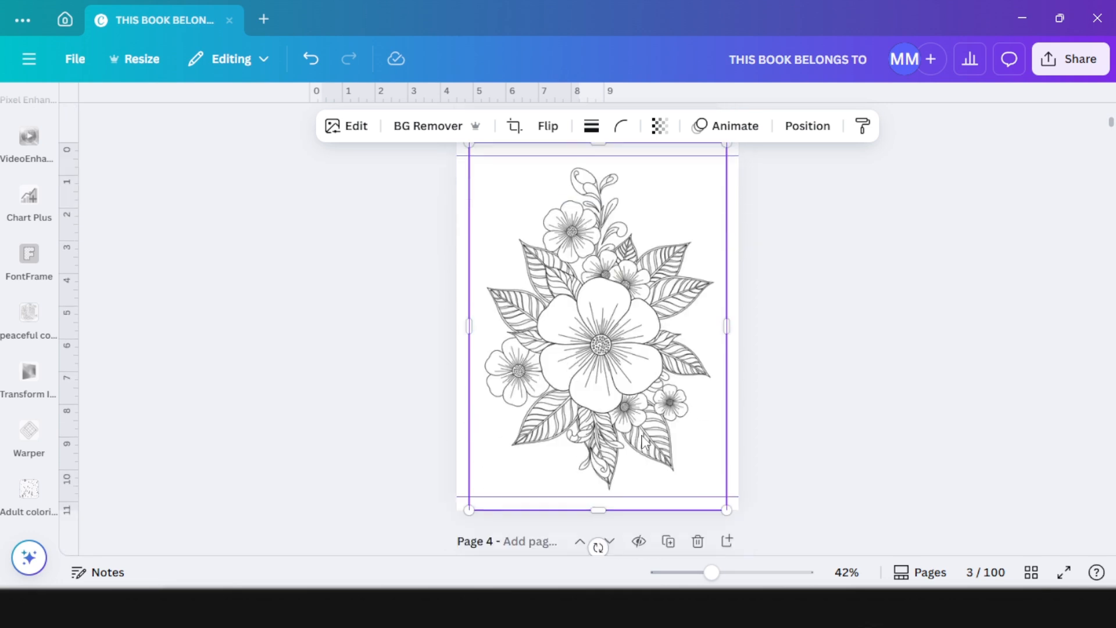
# Open the adjustments for the flower image on page 3 and set Blacks to 100.
pyautogui.scroll(-1, 642, 442)
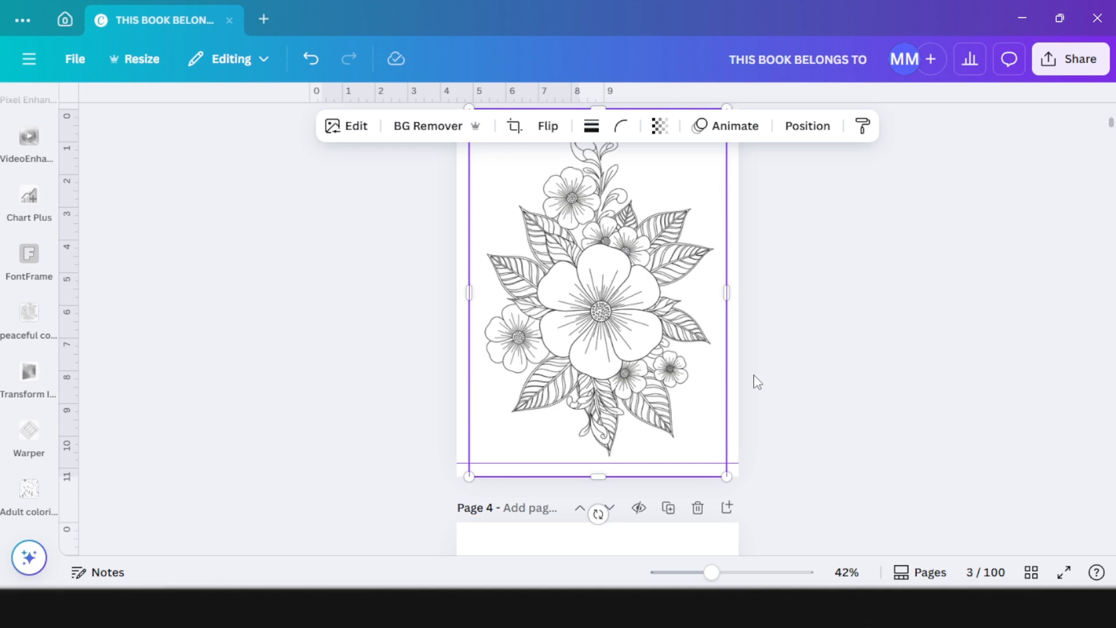
pyautogui.scroll(2, 694, 380)
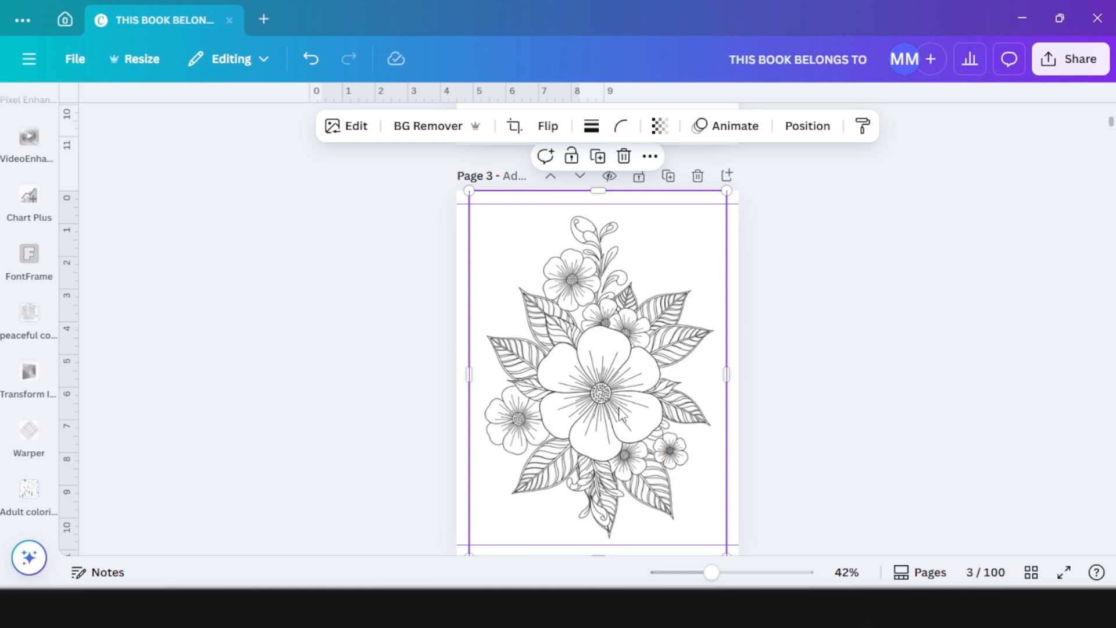
pyautogui.click(332, 124)
pyautogui.scroll(-3, 169, 395)
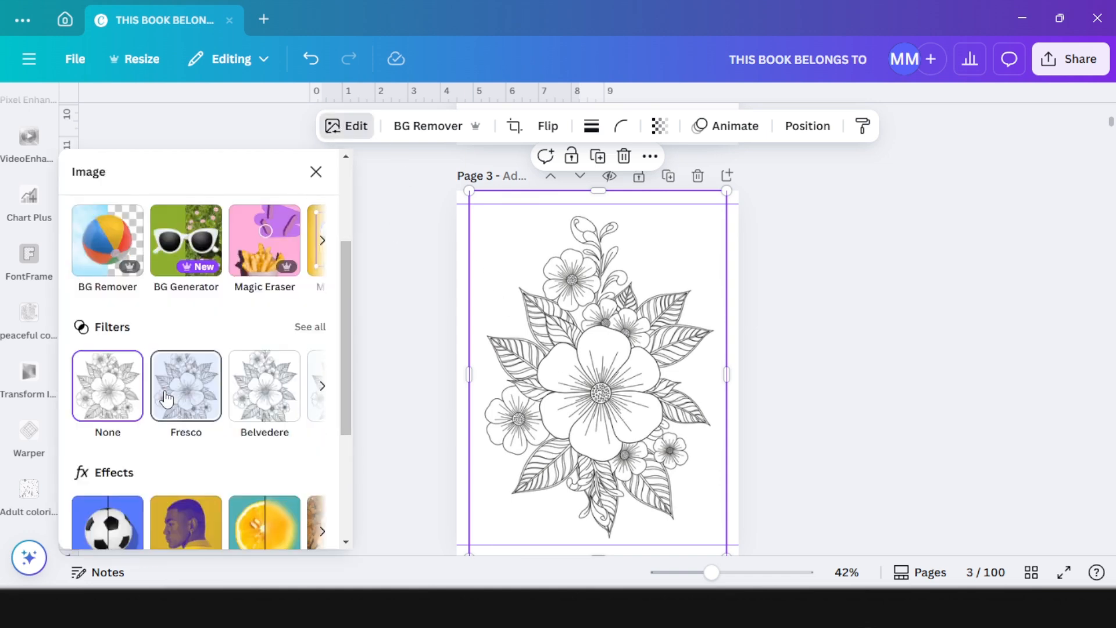
pyautogui.scroll(-3, 166, 407)
pyautogui.scroll(6, 132, 302)
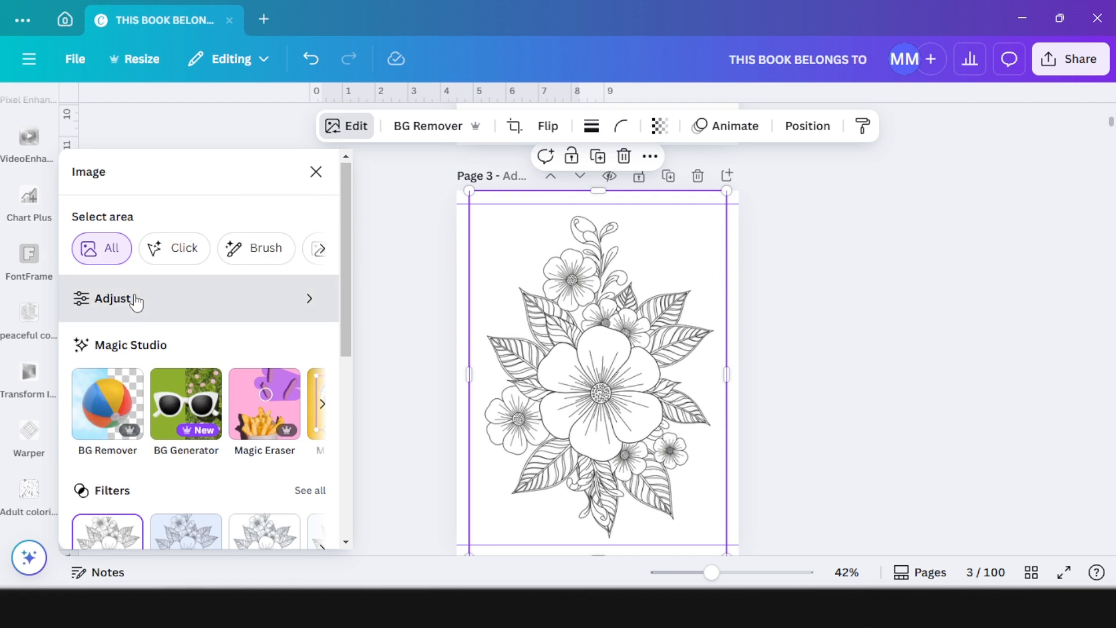
pyautogui.click(134, 299)
pyautogui.scroll(-5, 182, 349)
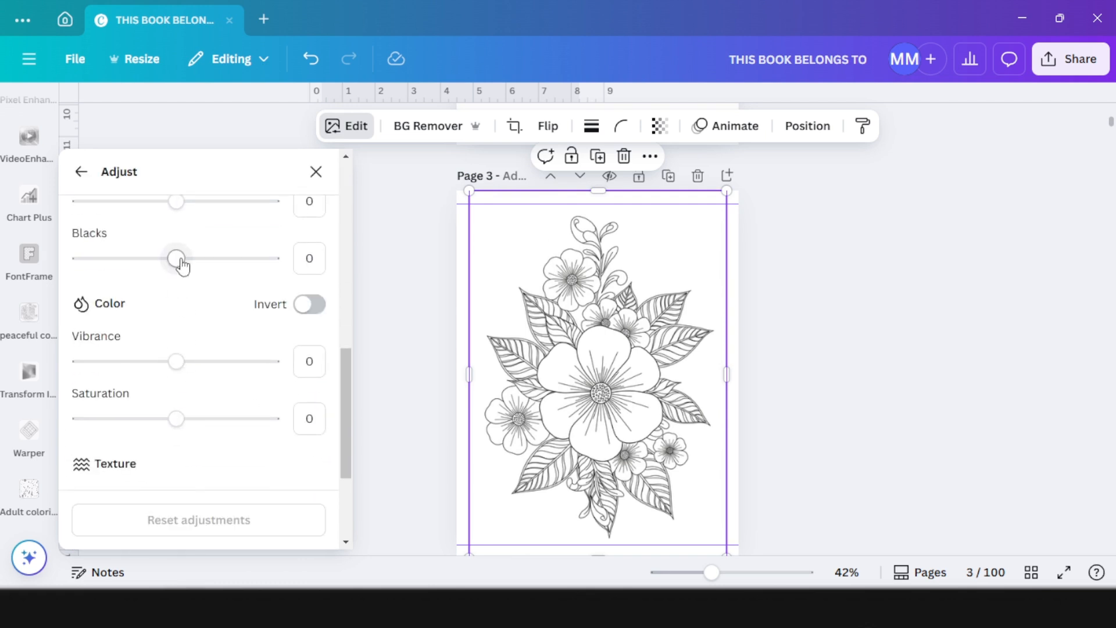
pyautogui.moveTo(183, 265); pyautogui.dragTo(310, 251)
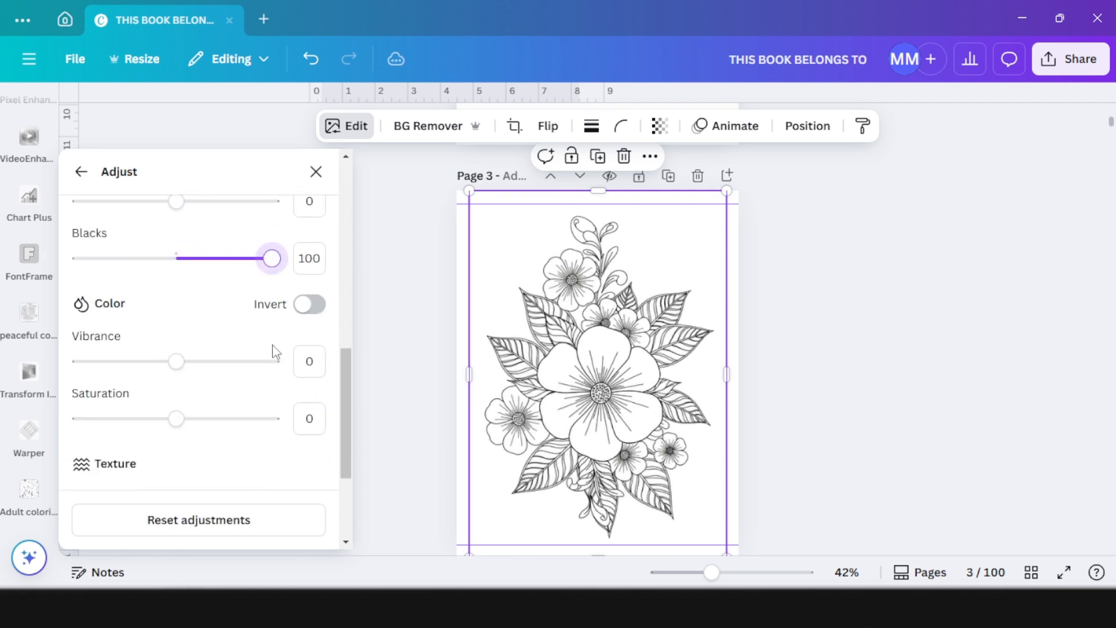
# Set the flower image's Highlights to -100 and remove its background.
pyautogui.scroll(2, 231, 351)
pyautogui.scroll(2, 178, 343)
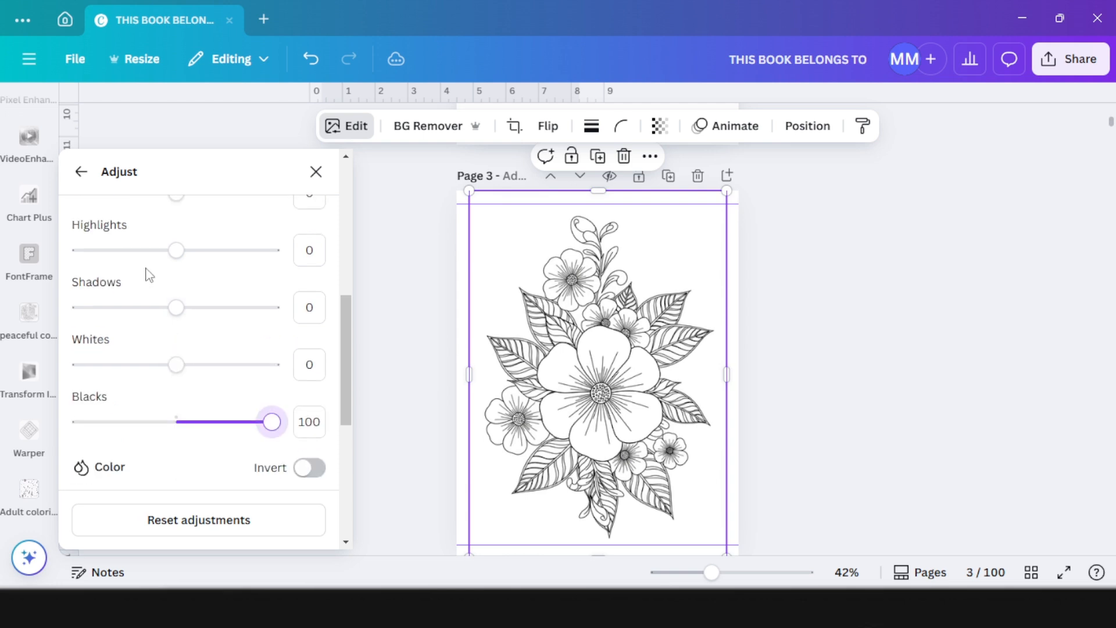
pyautogui.moveTo(175, 250); pyautogui.dragTo(27, 280)
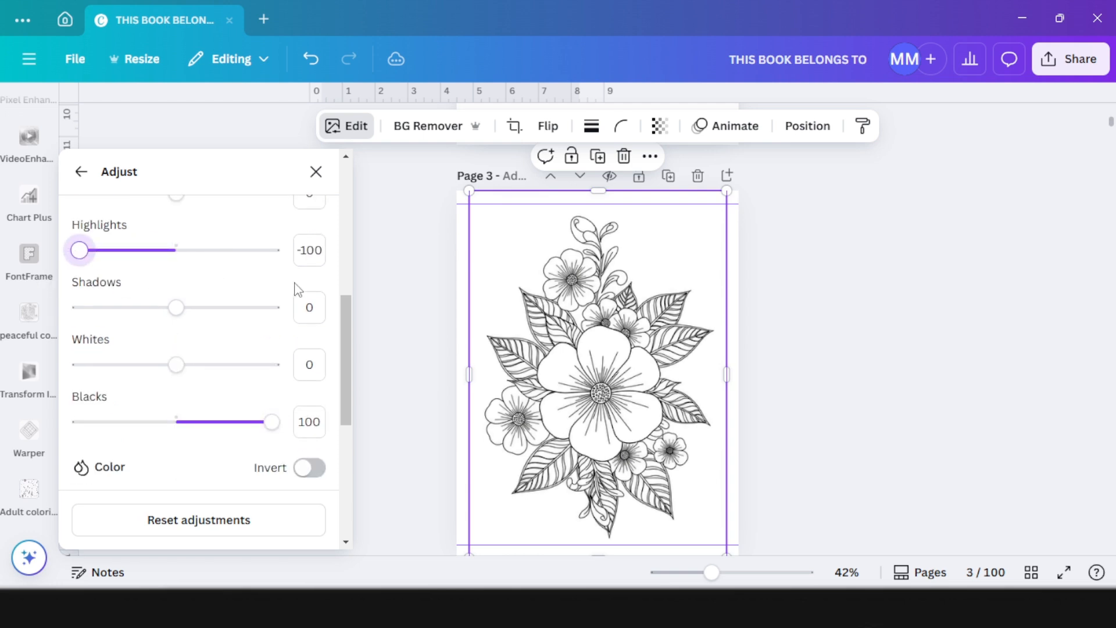
pyautogui.scroll(-6, 291, 292)
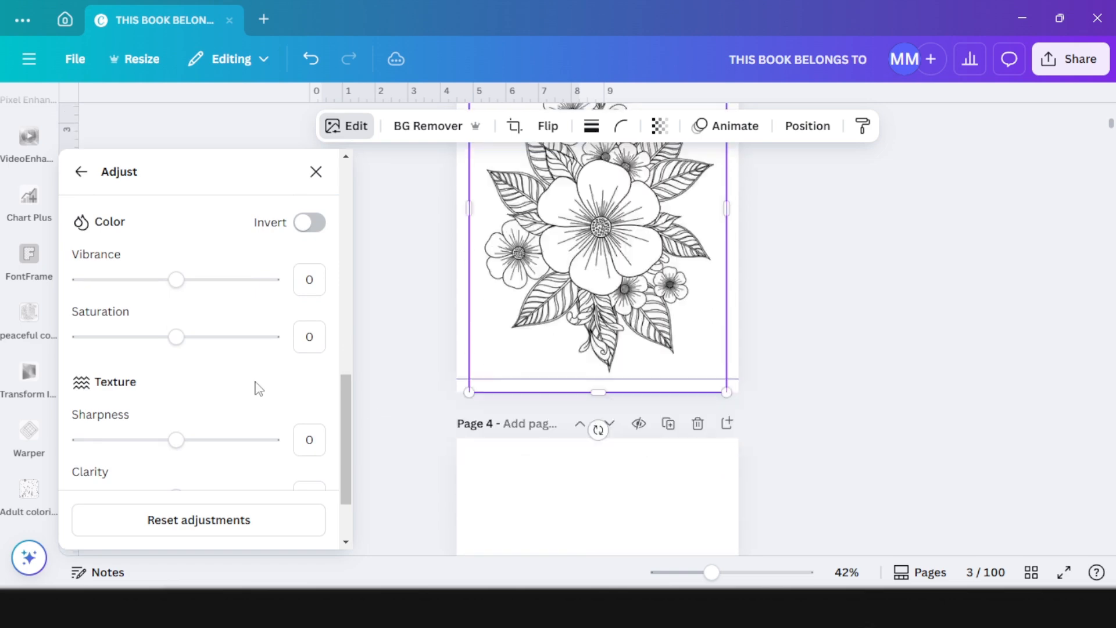
pyautogui.scroll(2, 406, 372)
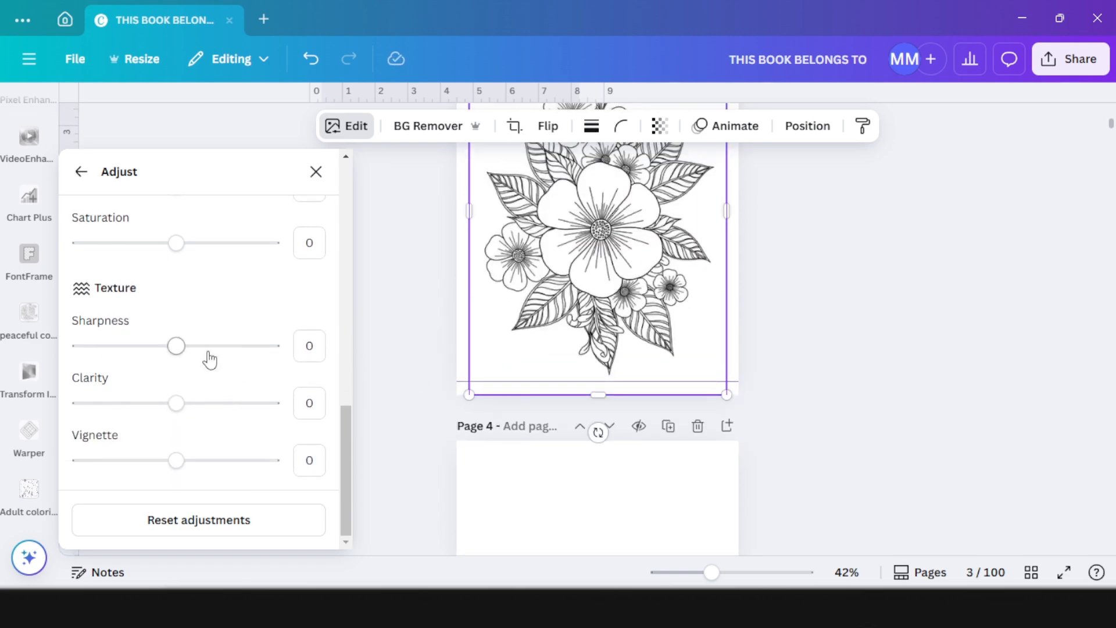
pyautogui.moveTo(179, 347); pyautogui.dragTo(177, 349)
pyautogui.press('Escape')
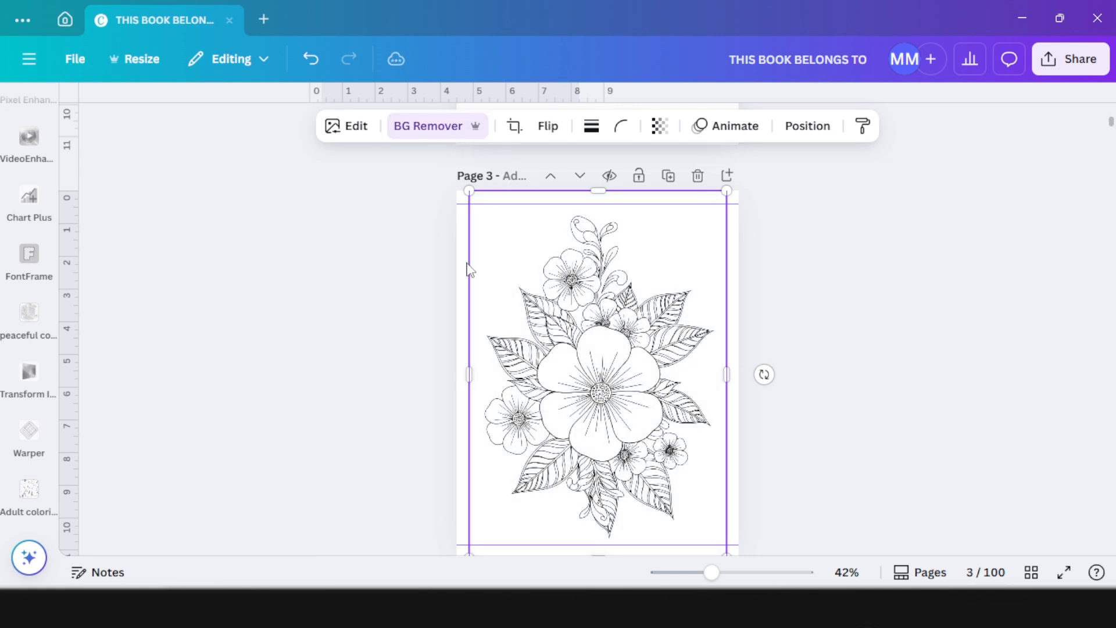
# Apply an Outline shadow to the flower image and set its size to 1.
pyautogui.click(351, 128)
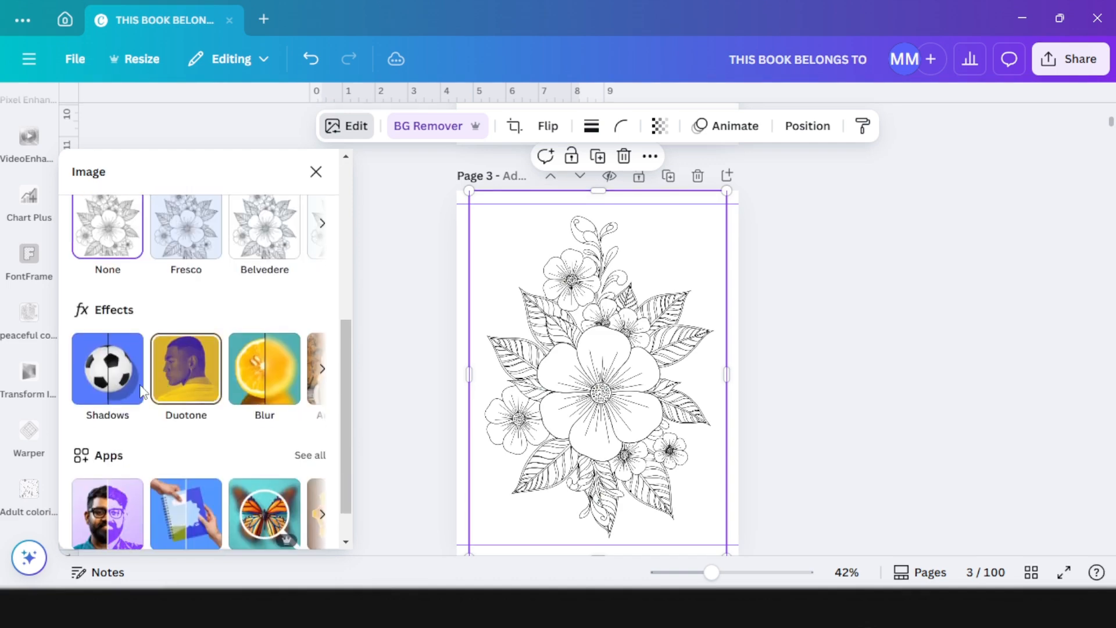
pyautogui.click(106, 372)
pyautogui.click(302, 366)
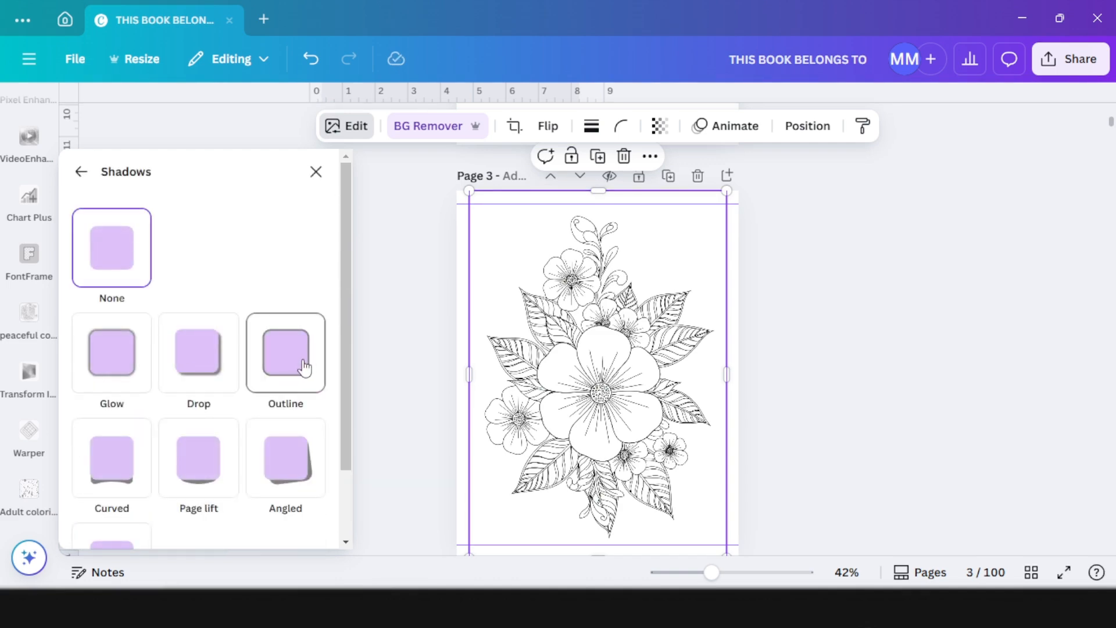
pyautogui.scroll(-4, 262, 401)
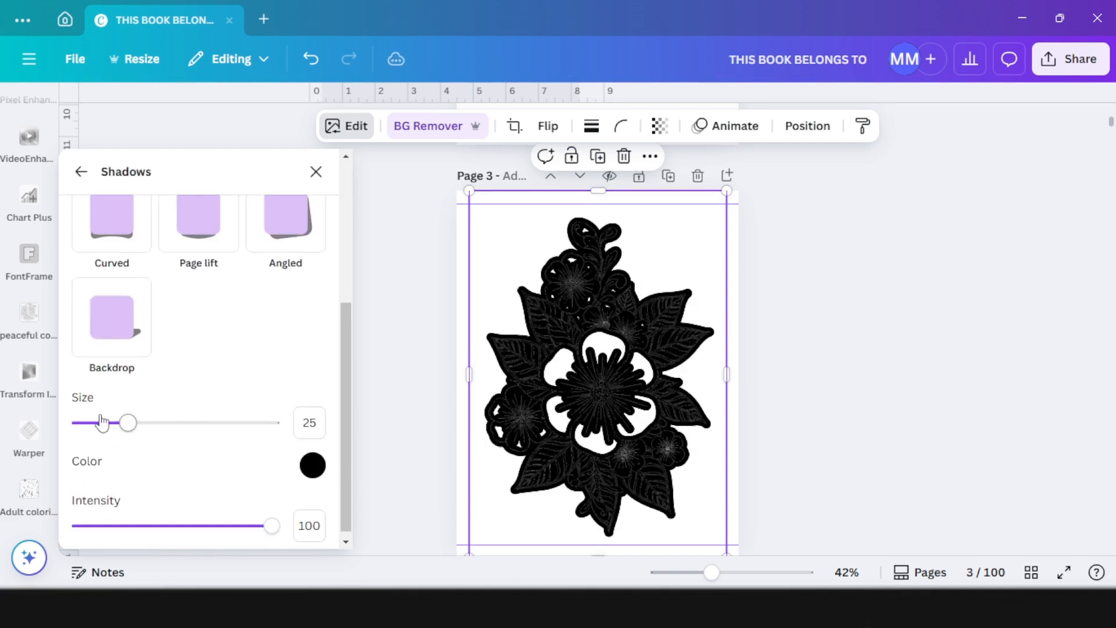
pyautogui.moveTo(122, 428); pyautogui.dragTo(82, 429)
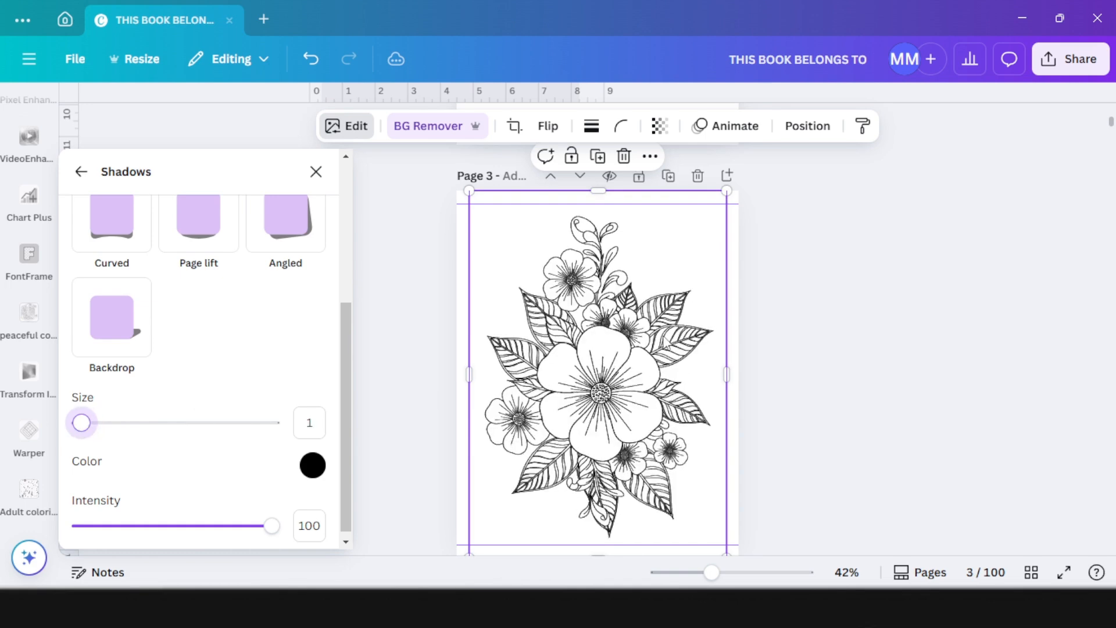
pyautogui.press('Escape')
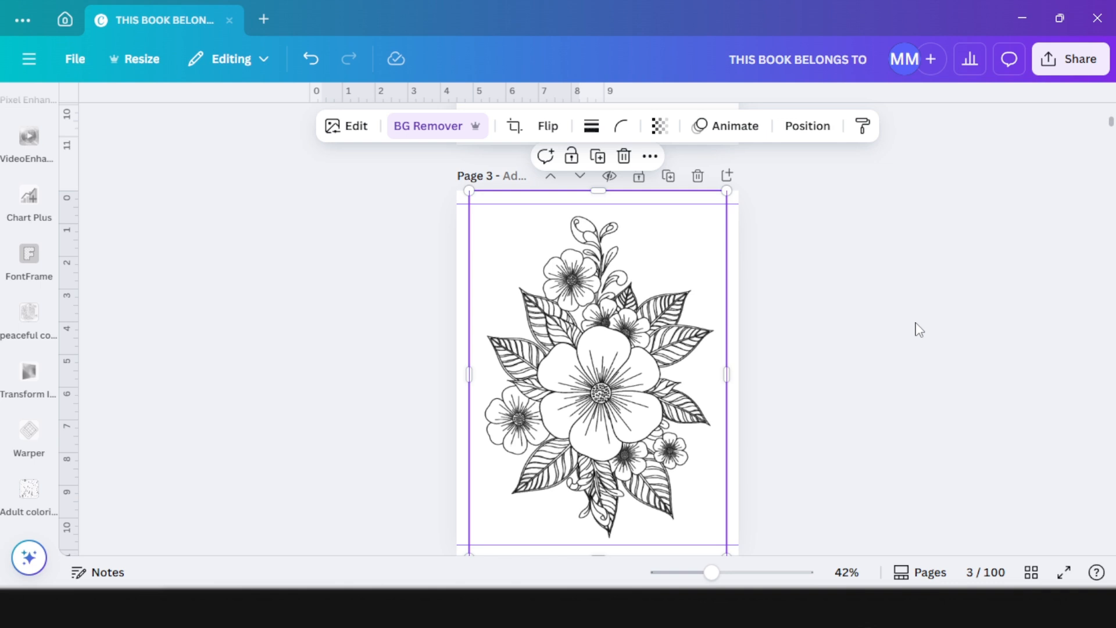
# Insert the pattern of separate paisley teardrops from the Adult coloring folder on page 5, leaving page 4 blank.
pyautogui.scroll(-10, 603, 319)
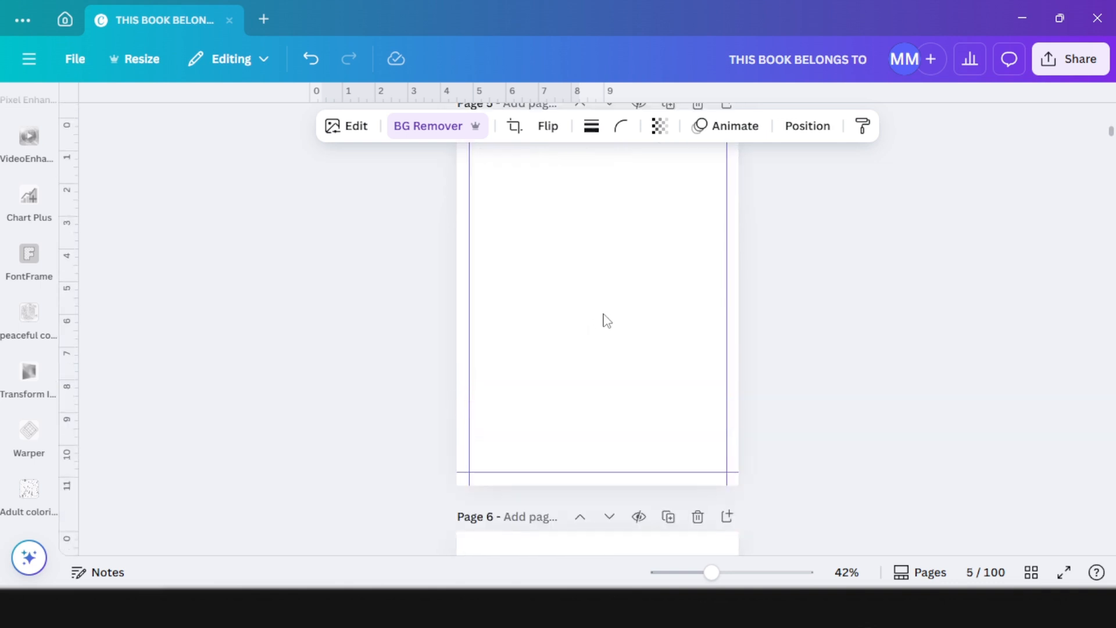
pyautogui.scroll(10, 703, 292)
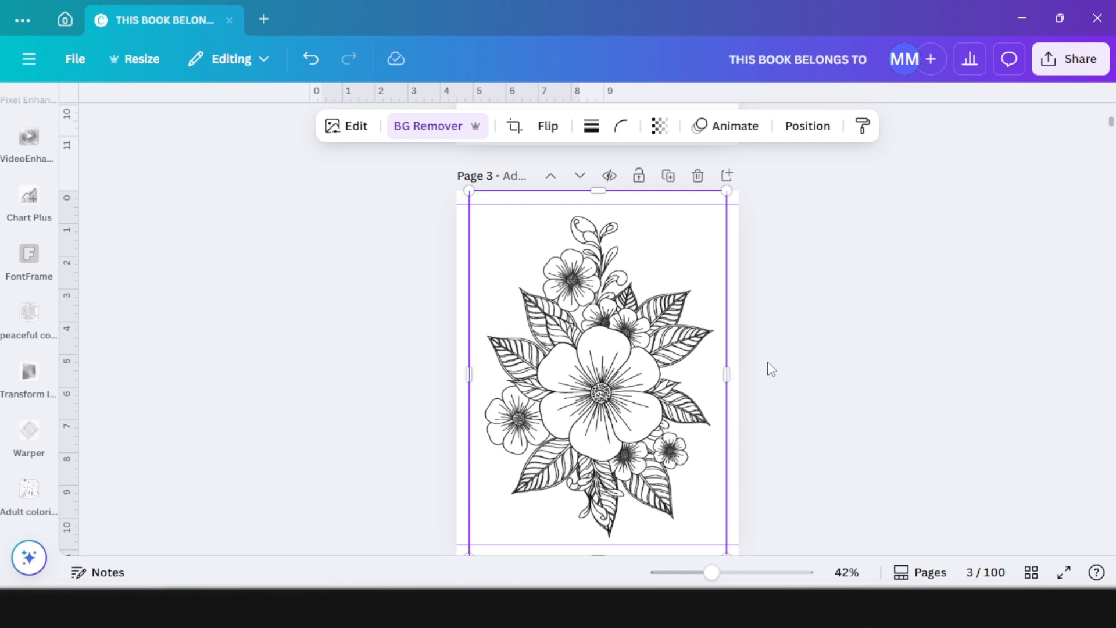
pyautogui.scroll(-10, 628, 383)
pyautogui.scroll(5, 611, 312)
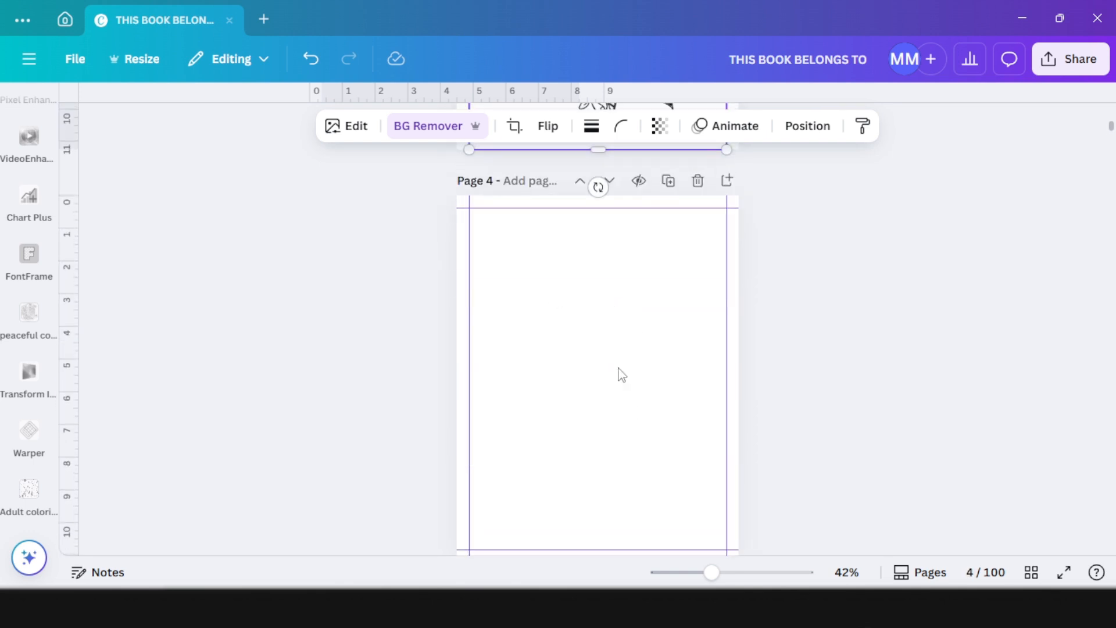
pyautogui.scroll(-5, 621, 374)
pyautogui.click(598, 406)
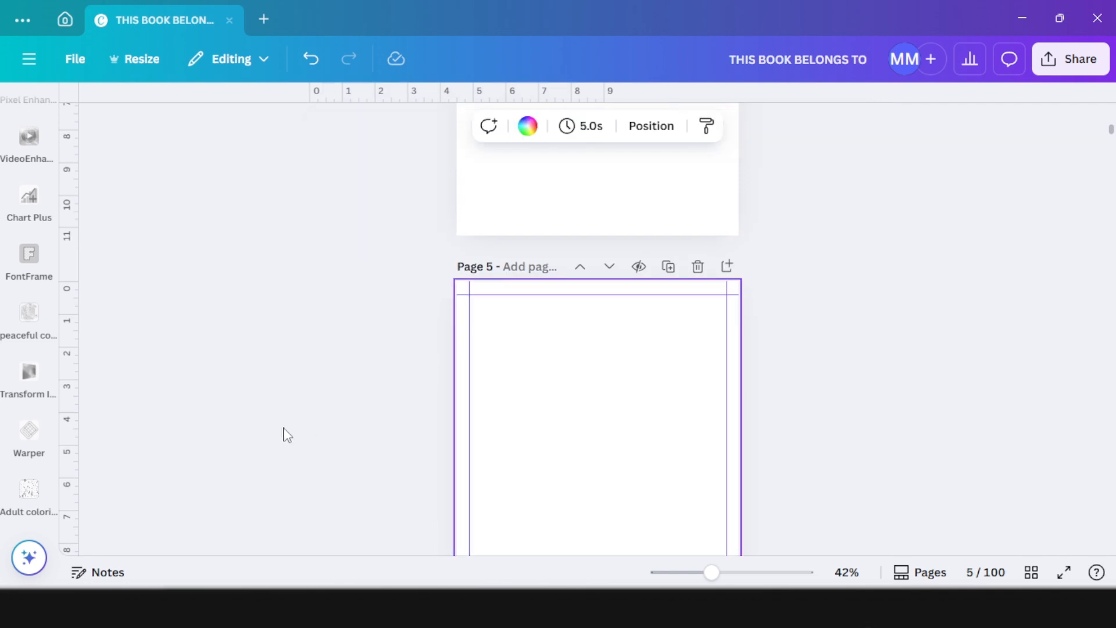
pyautogui.click(23, 490)
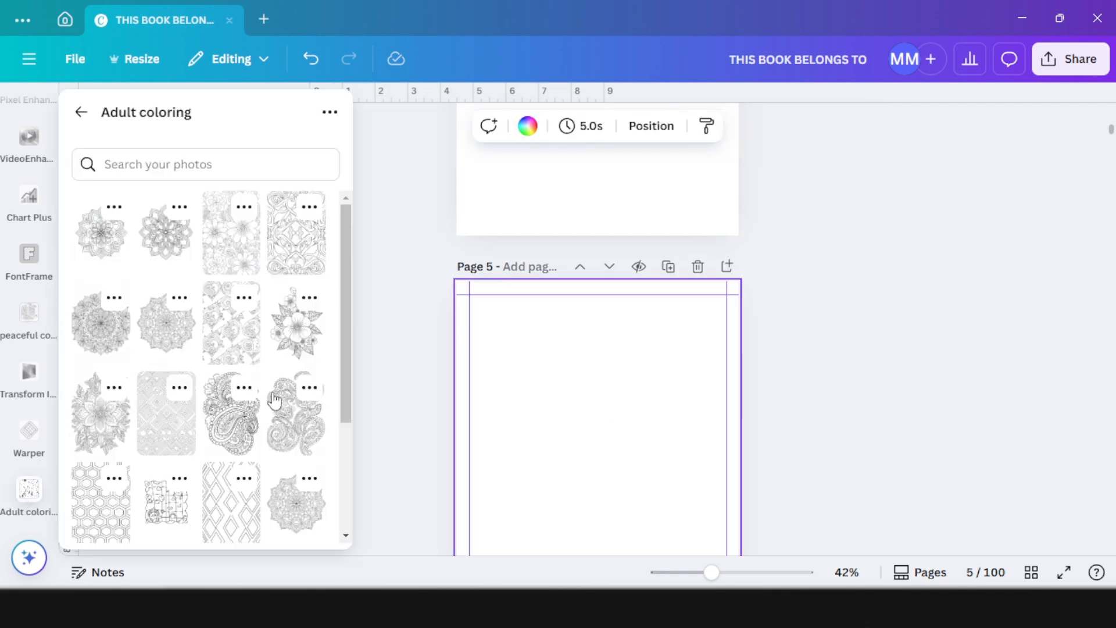
pyautogui.click(297, 431)
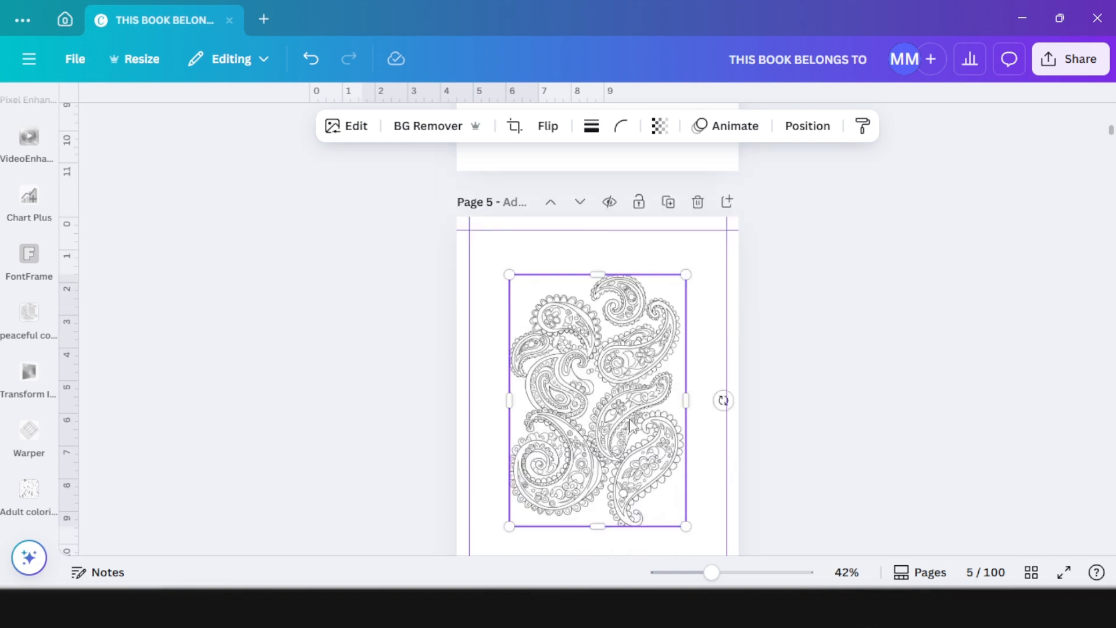
# Align the paisley image to page 5's upper-left margin corner, enlarge it to fill the margins, and remove its background.
pyautogui.scroll(-2, 629, 426)
pyautogui.scroll(2, 614, 370)
pyautogui.moveTo(609, 354); pyautogui.dragTo(570, 312)
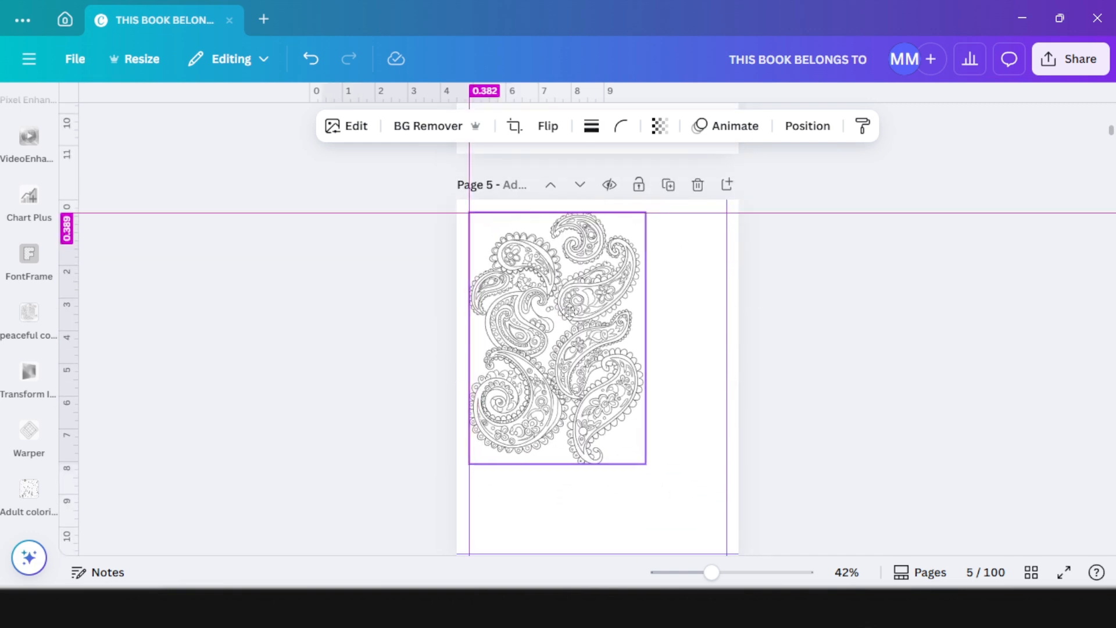
pyautogui.scroll(-3, 662, 459)
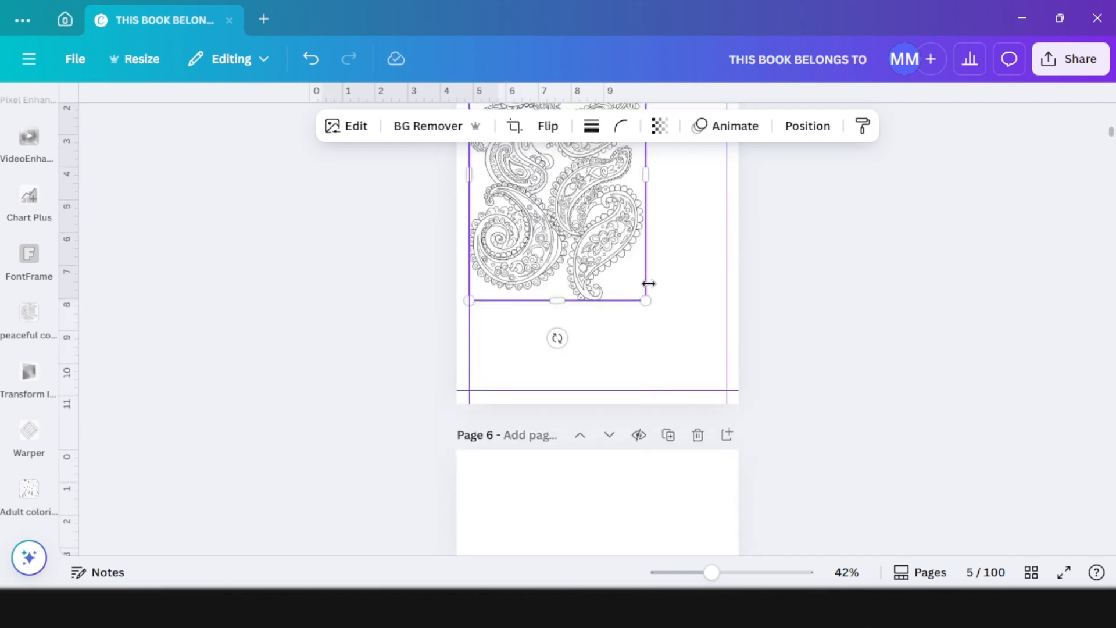
pyautogui.moveTo(645, 302); pyautogui.dragTo(725, 380)
pyautogui.scroll(2, 745, 298)
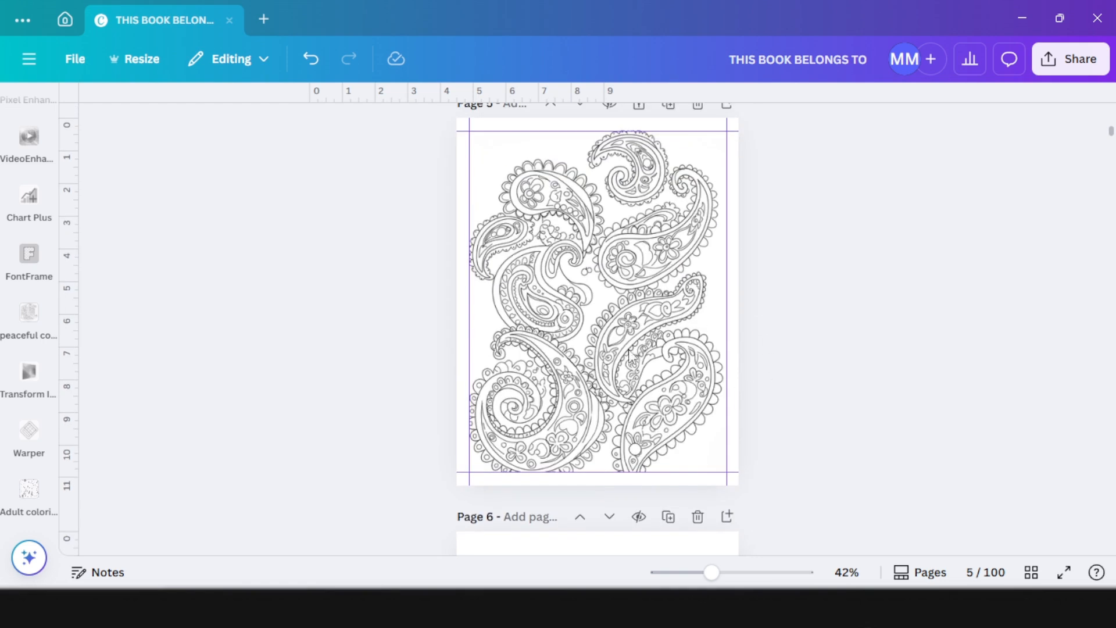
pyautogui.scroll(1, 584, 331)
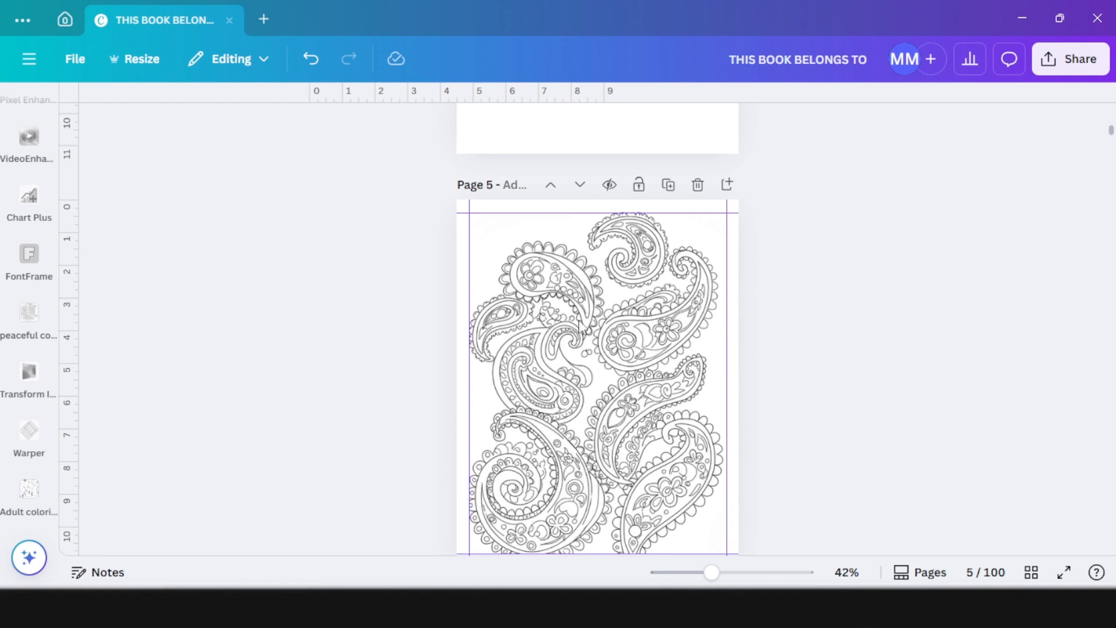
pyautogui.click(625, 401)
# Insert the layered-petal mandala on page 7 and enlarge it to the full page width.
pyautogui.scroll(-7, 628, 401)
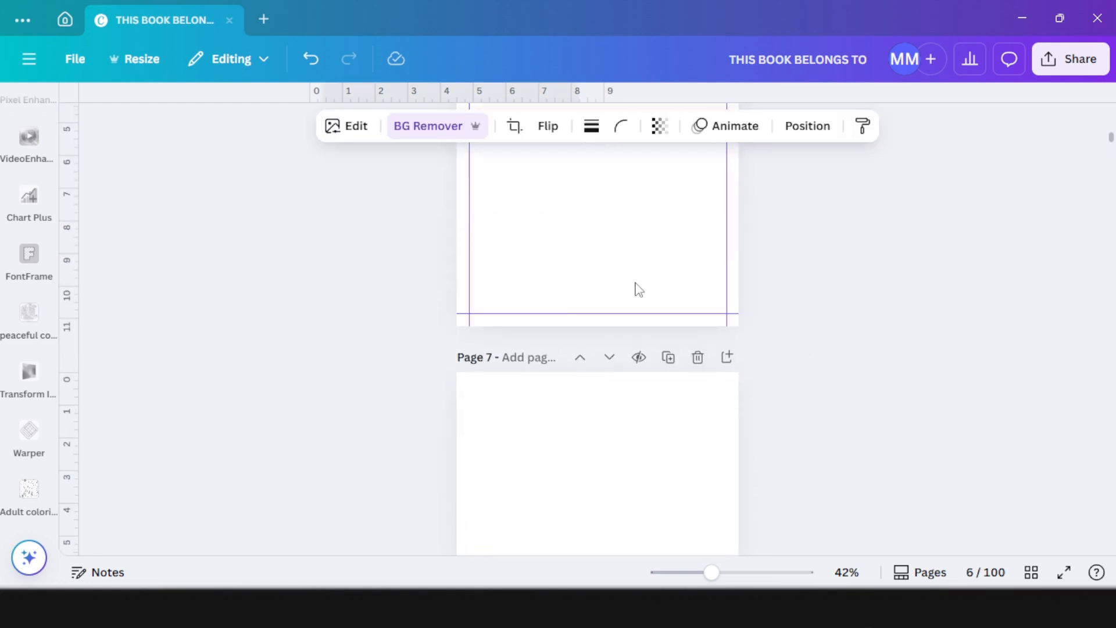
pyautogui.scroll(-3, 621, 228)
pyautogui.click(553, 286)
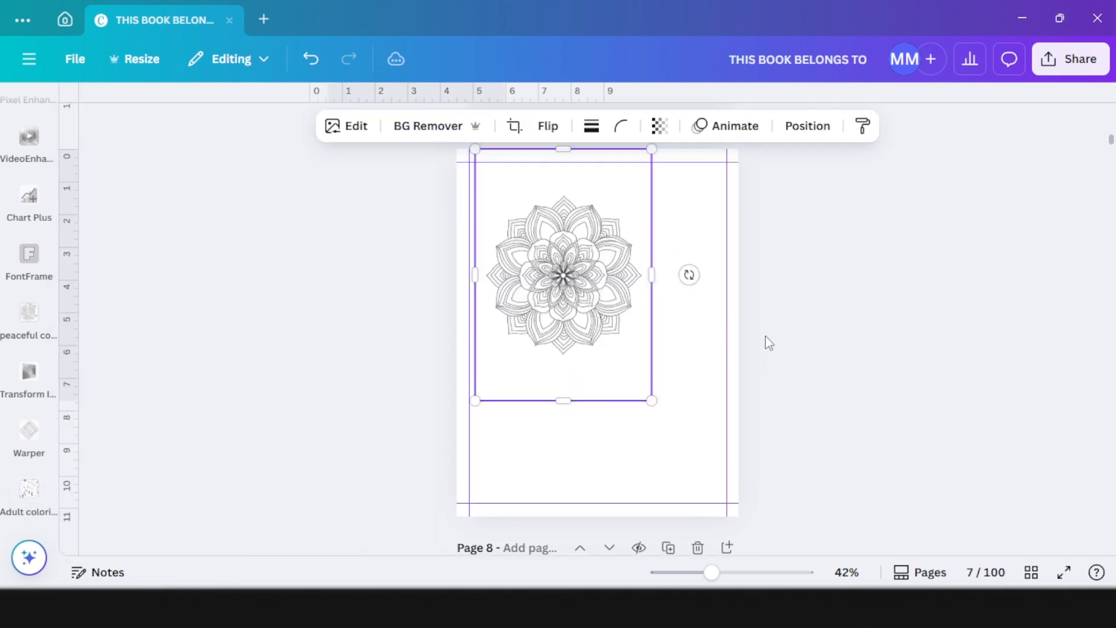
pyautogui.moveTo(644, 445); pyautogui.dragTo(721, 573)
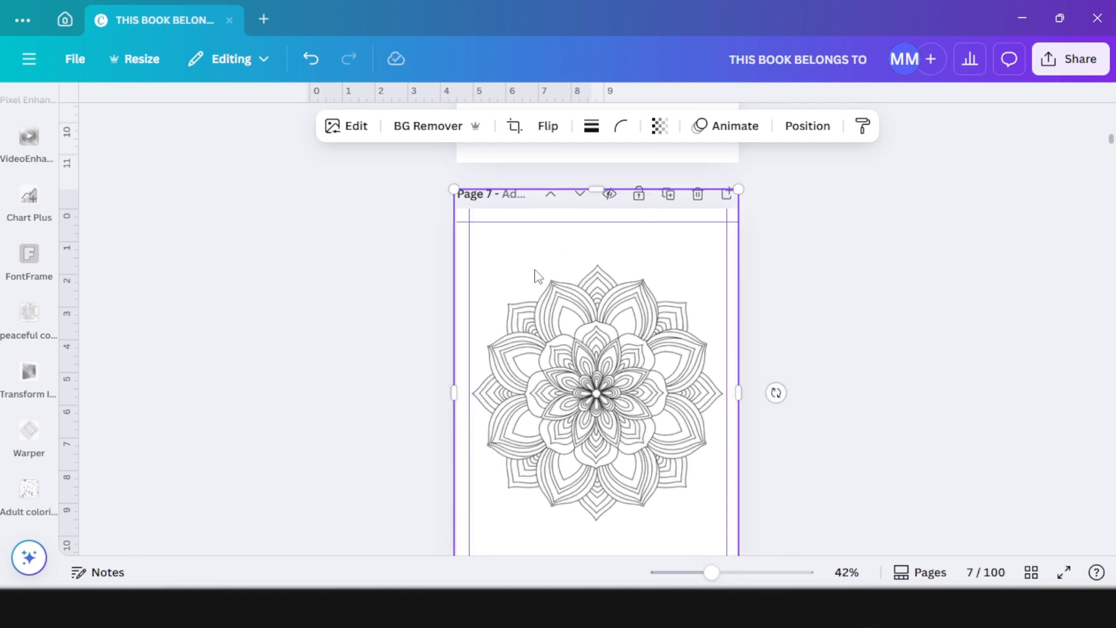
pyautogui.click(353, 134)
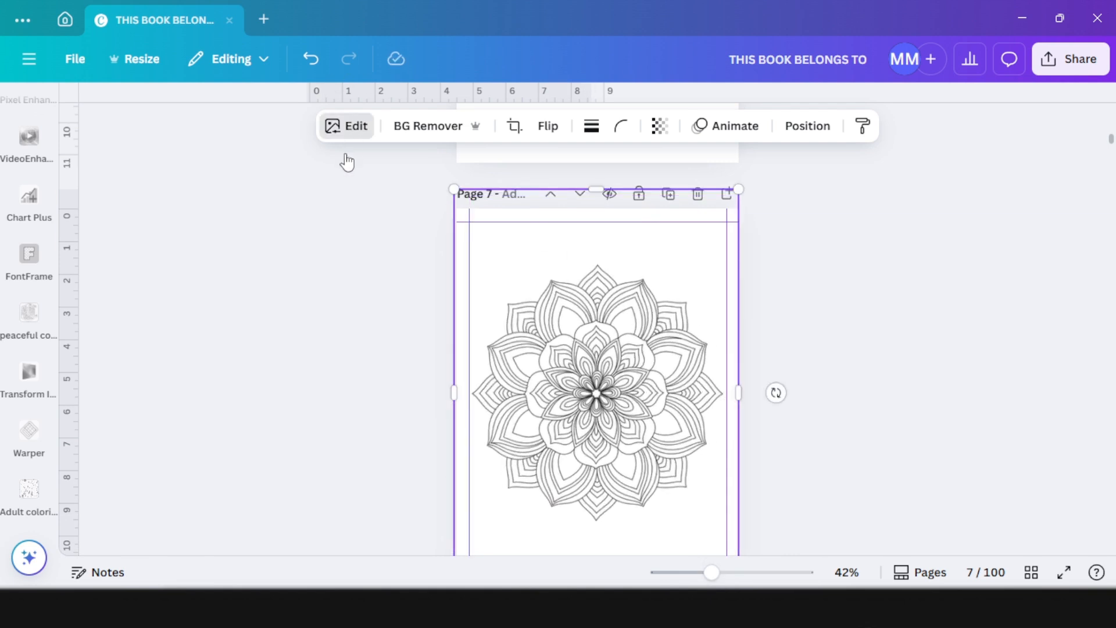
pyautogui.click(809, 334)
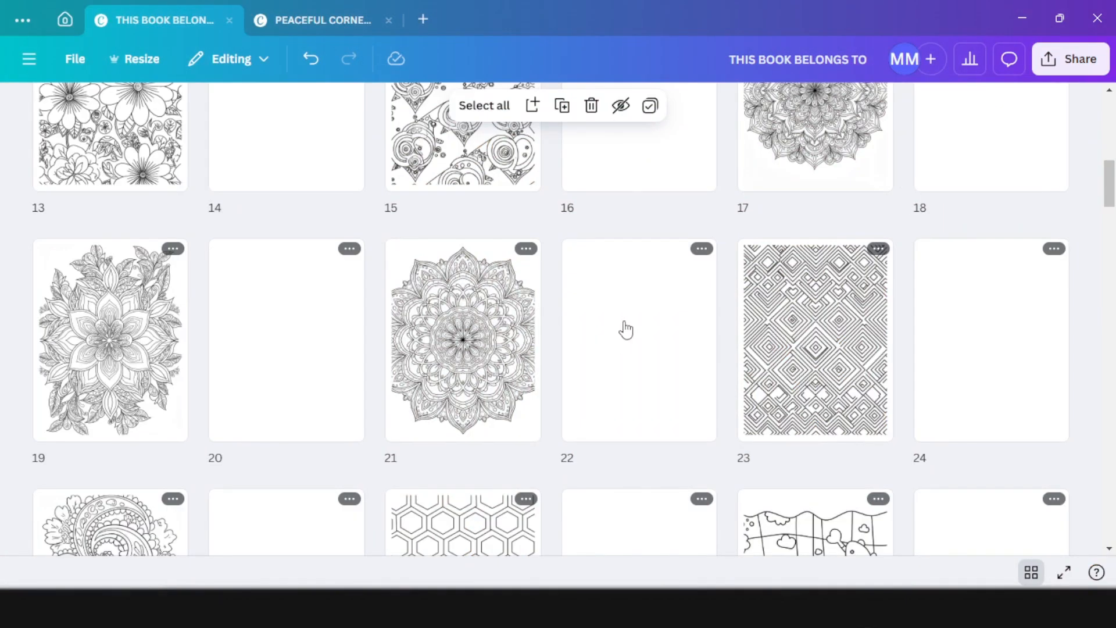
# Review the coloring pages and the blank pages between them in the page grid, through page 78.
pyautogui.scroll(-10, 626, 330)
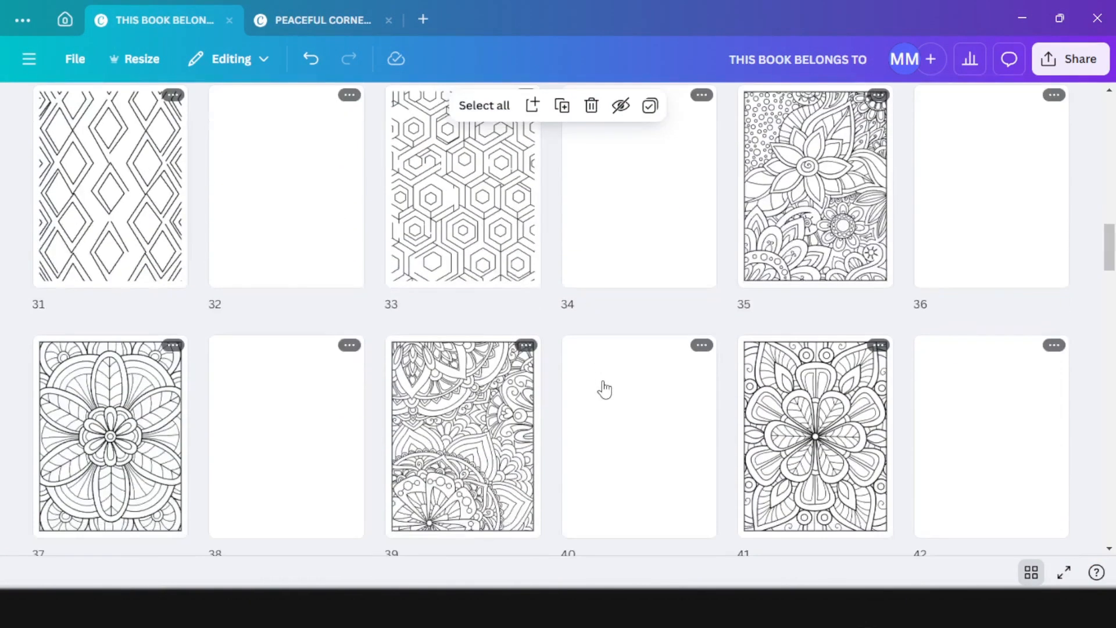
pyautogui.scroll(-7, 604, 389)
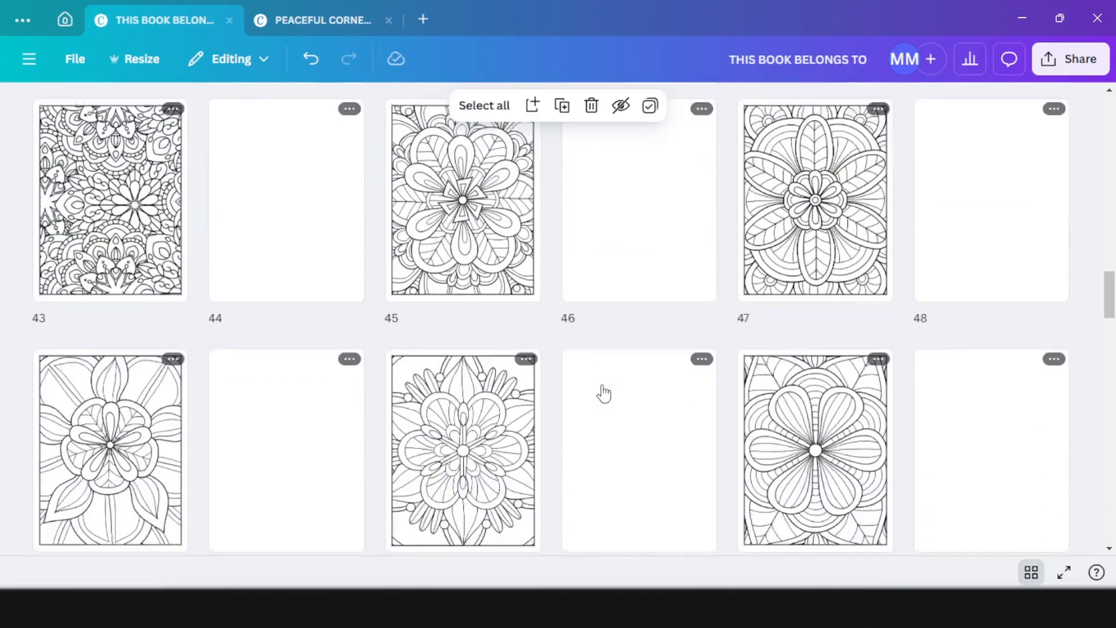
pyautogui.scroll(-7, 605, 394)
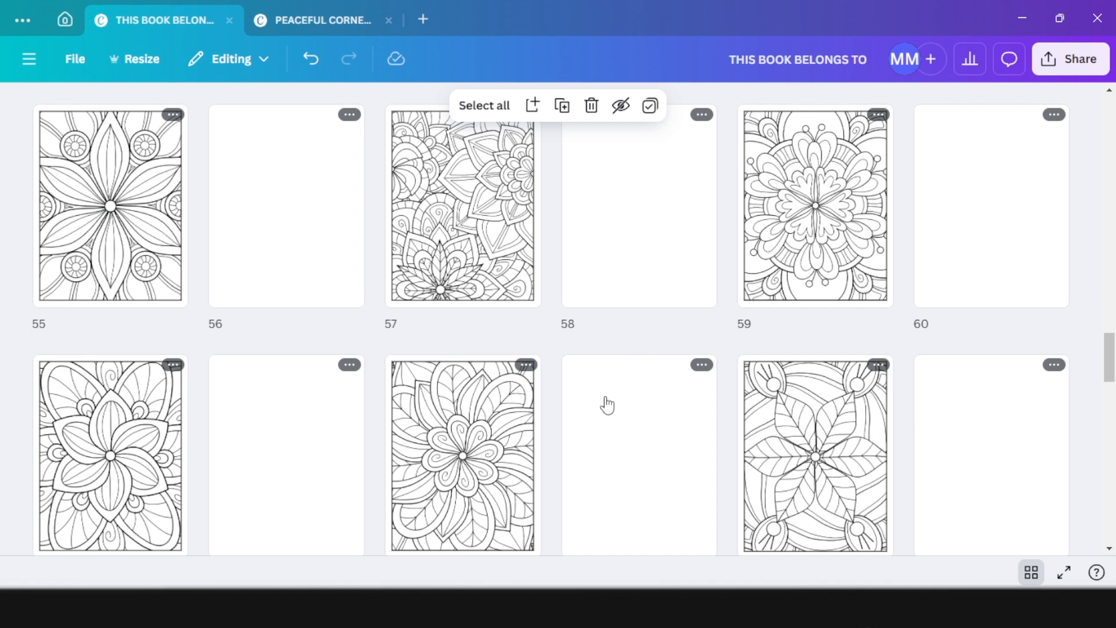
pyautogui.scroll(-9, 607, 404)
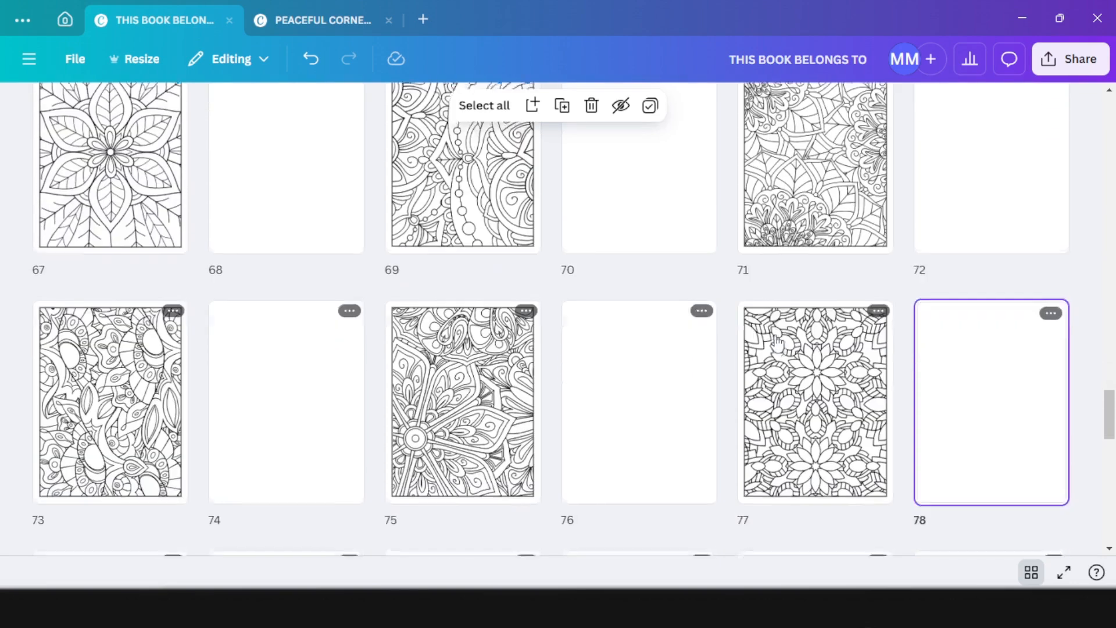
# Review the remaining coloring pages and blank pages in the page grid, through page 96.
pyautogui.scroll(2, 777, 361)
pyautogui.scroll(-12, 777, 361)
pyautogui.scroll(-4, 779, 404)
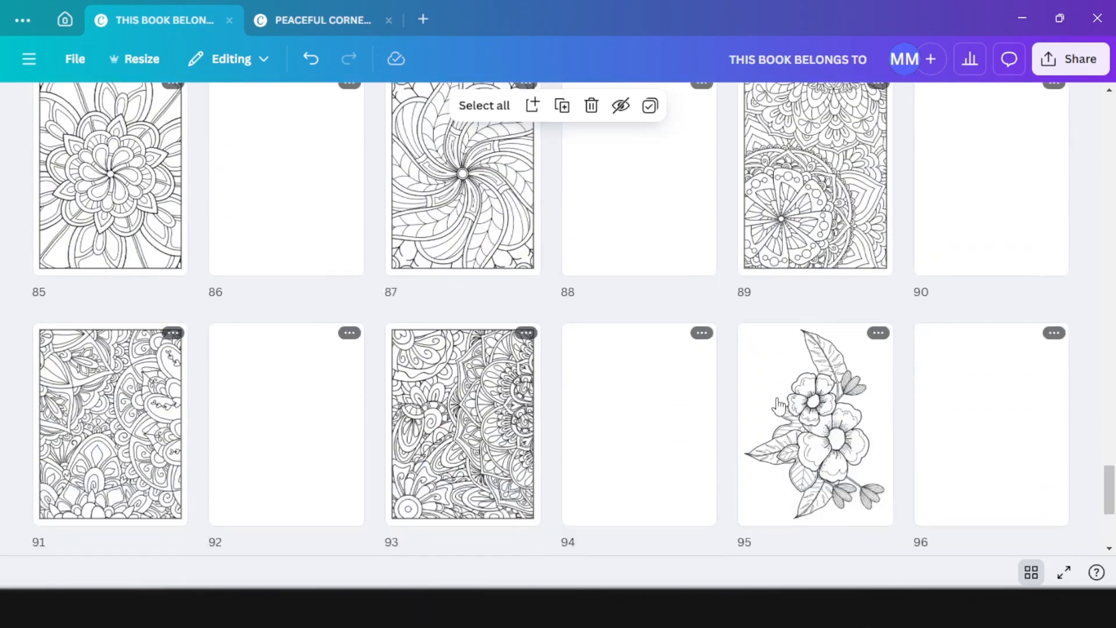
pyautogui.scroll(8, 617, 533)
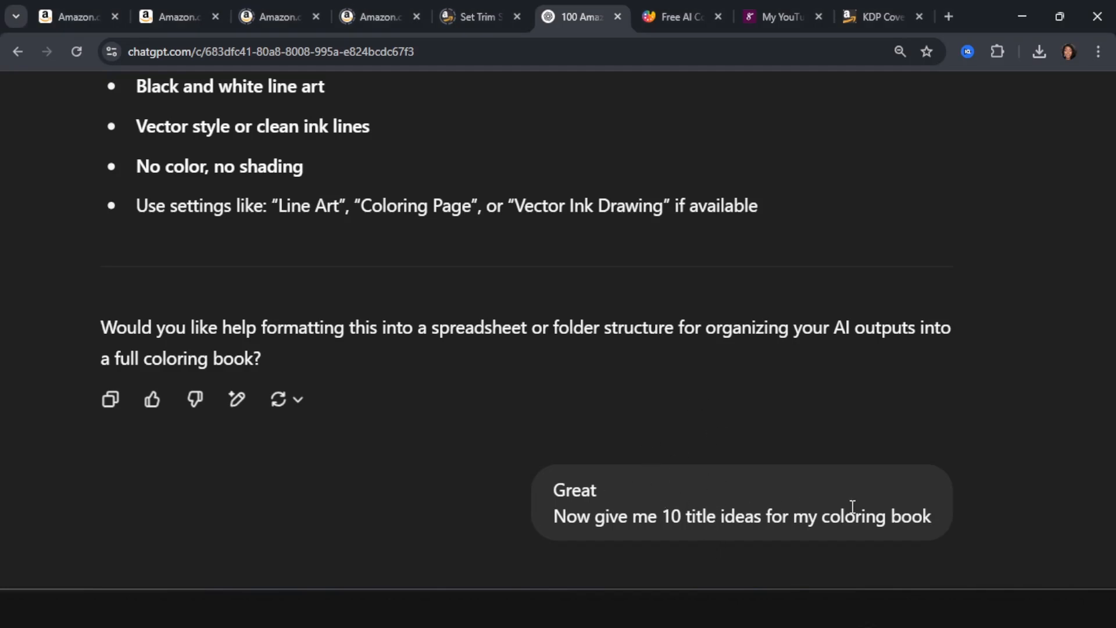
# Read through the suggested book titles in ChatGPT, highlight "Pattern Escape", and return to the Canva page grid.
pyautogui.scroll(-10, 893, 508)
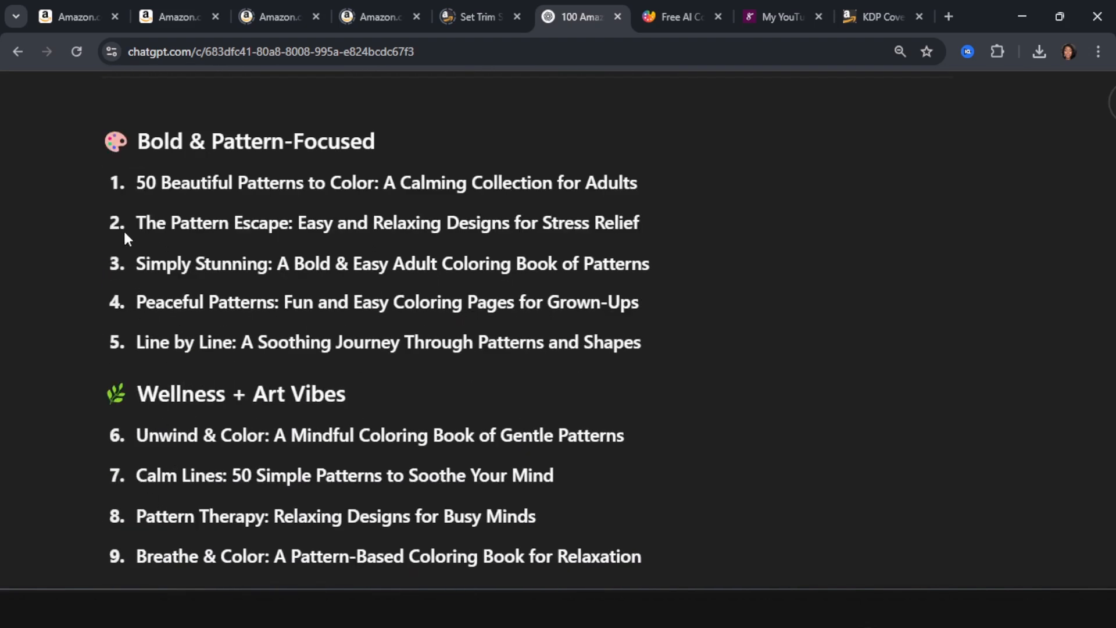
pyautogui.moveTo(169, 223); pyautogui.dragTo(287, 221)
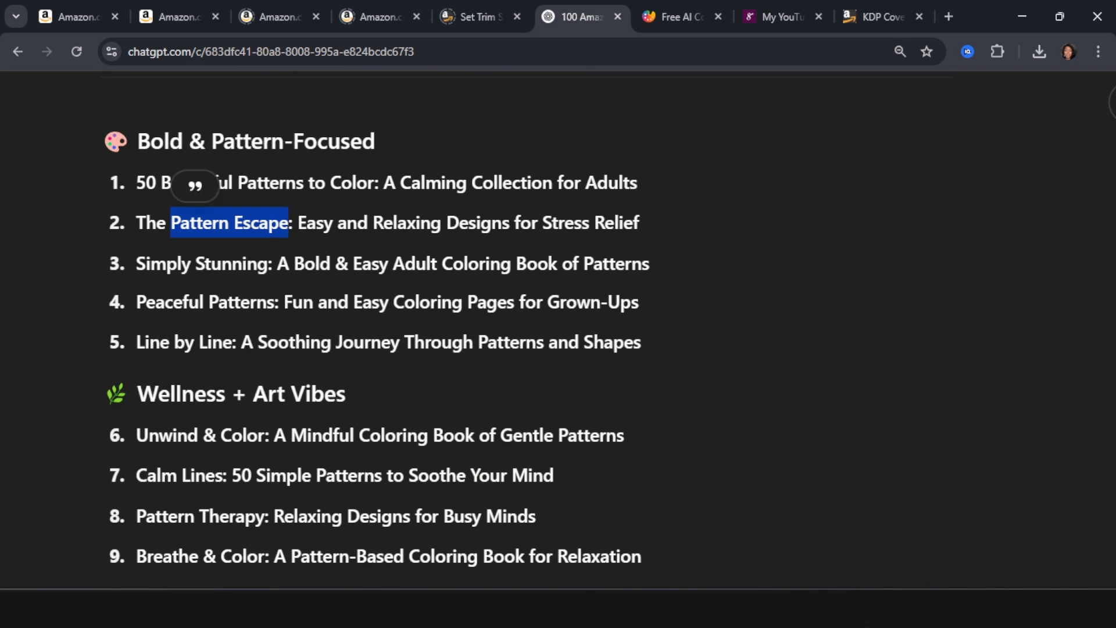
pyautogui.hotkey('alt', 'Tab')
pyautogui.click(274, 241)
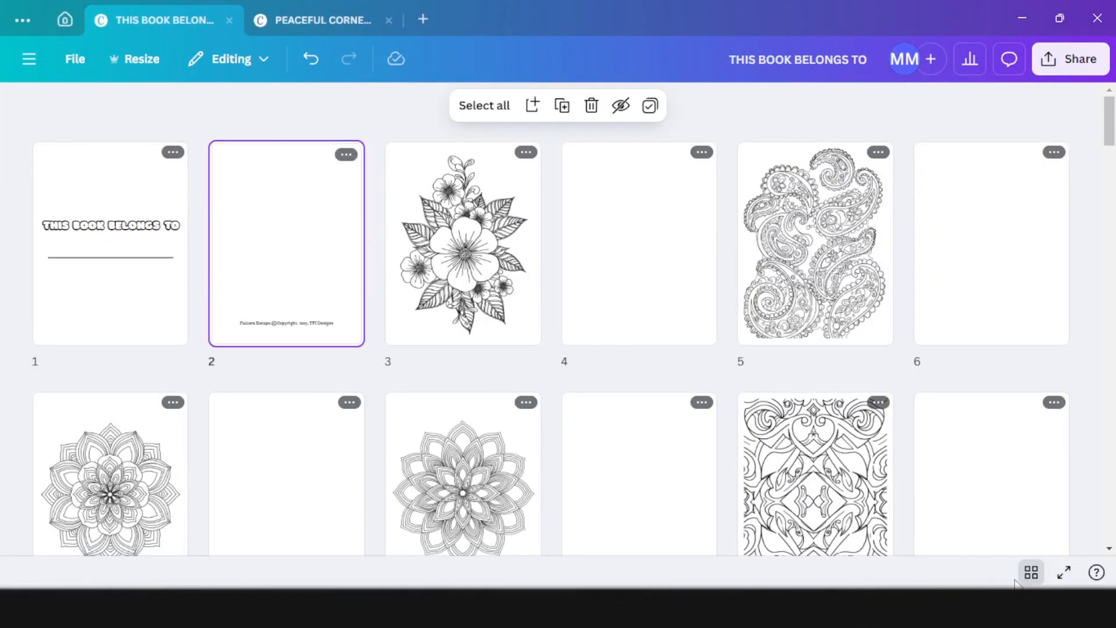
# Open page 2 from the grid and examine its copyright line and the neighbouring pages, from page 1 through page 6.
pyautogui.doubleClick(348, 324)
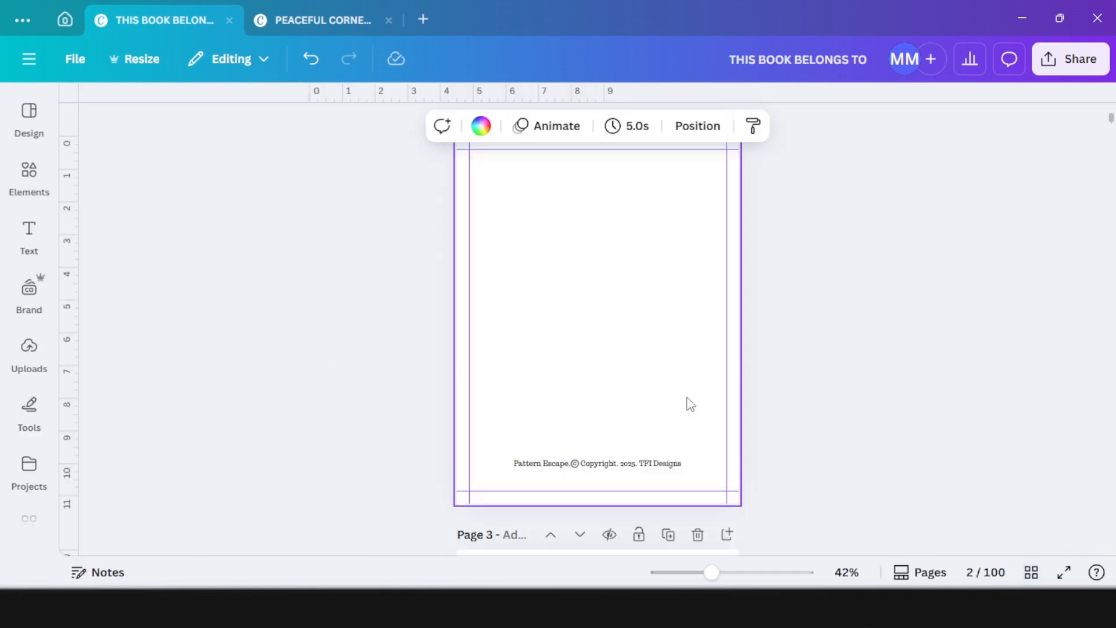
pyautogui.scroll(7, 571, 271)
pyautogui.scroll(-4, 600, 362)
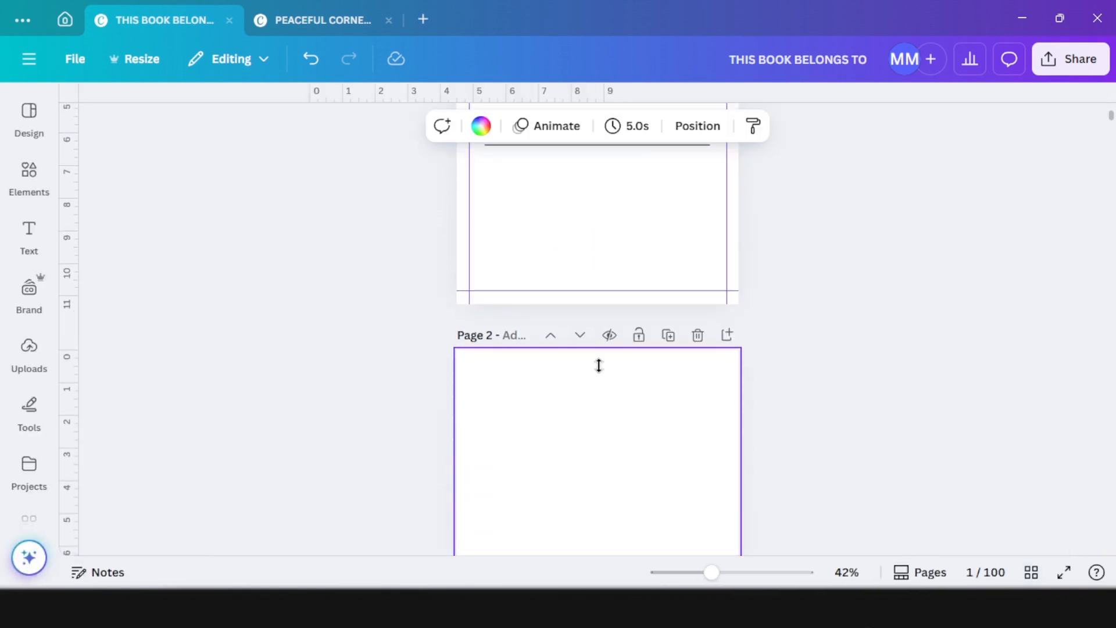
pyautogui.scroll(-4, 620, 428)
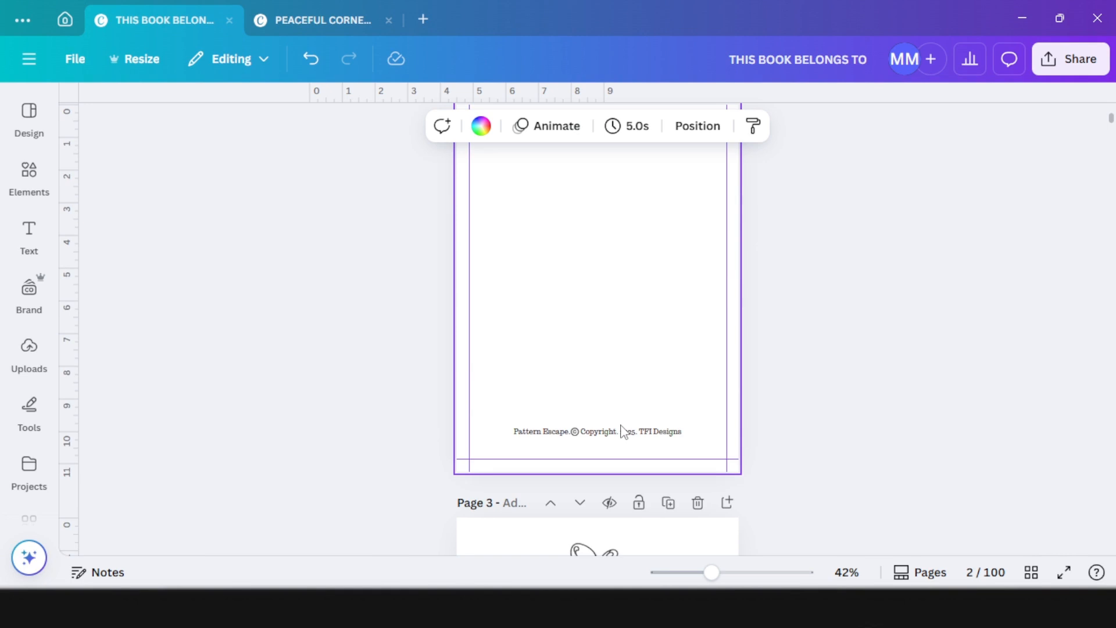
pyautogui.scroll(-12, 690, 513)
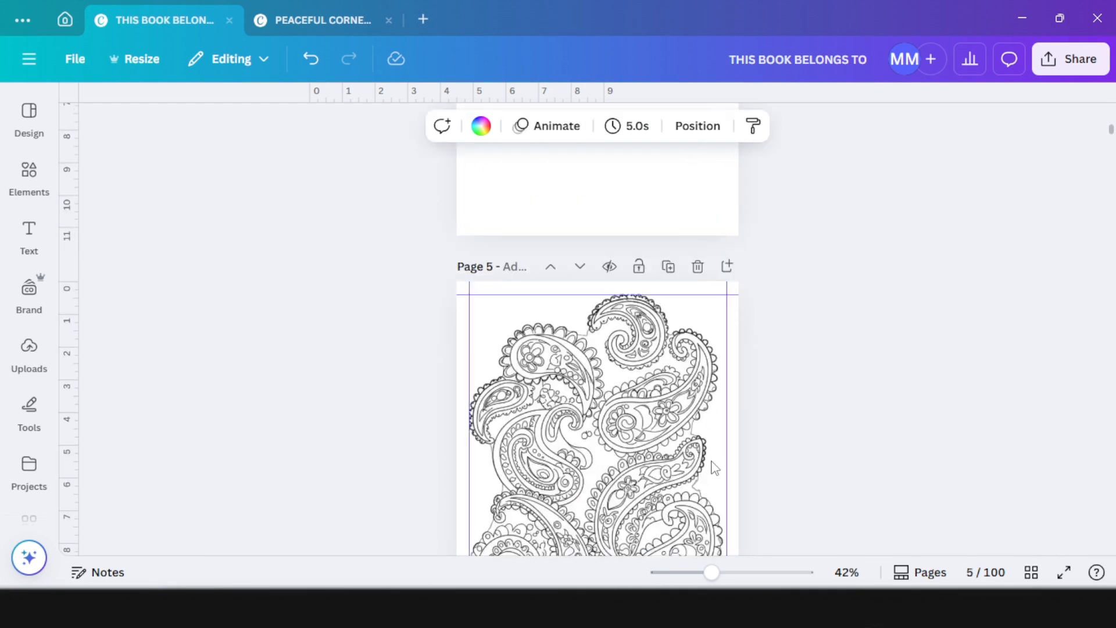
pyautogui.scroll(-5, 712, 465)
# Download pages 1–100 as a flattened PDF Print file with the CMYK color profile.
pyautogui.click(1076, 61)
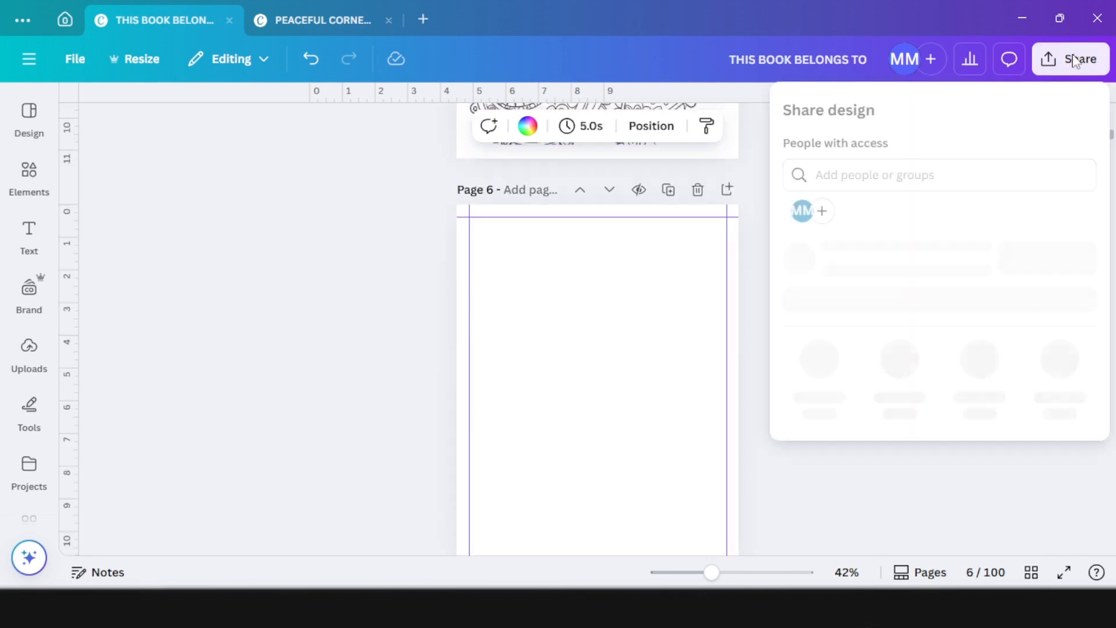
pyautogui.click(820, 393)
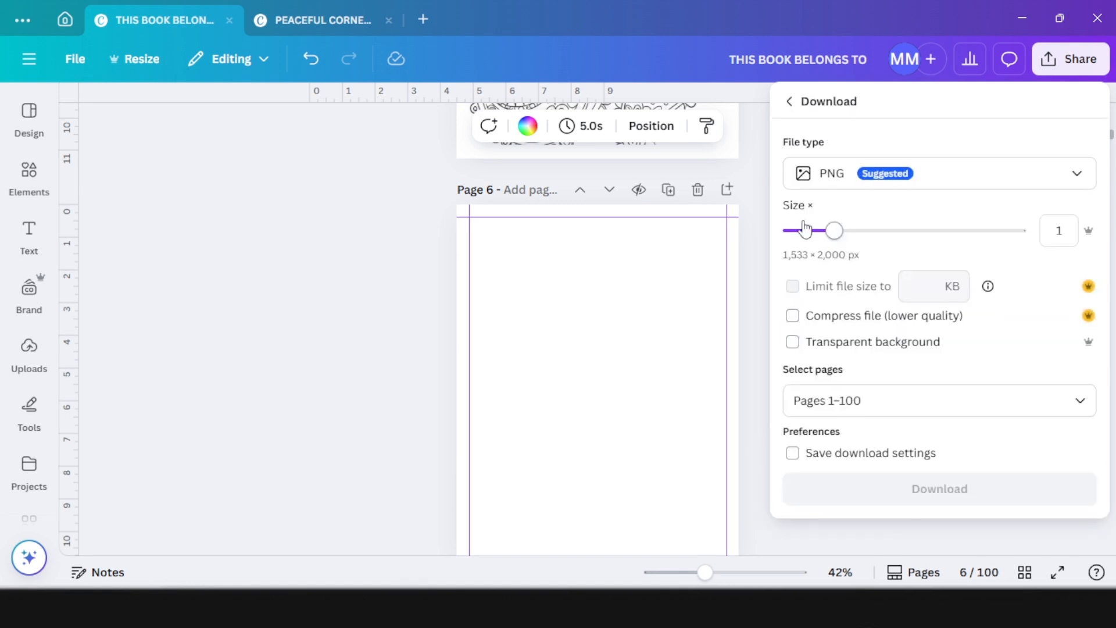
pyautogui.click(833, 181)
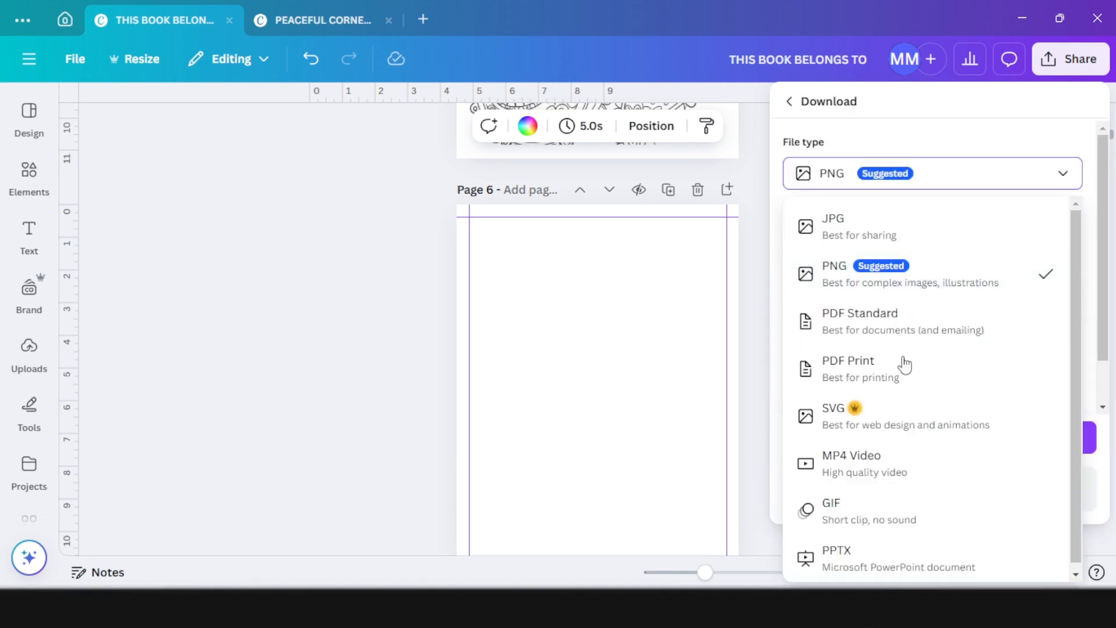
pyautogui.click(905, 365)
pyautogui.click(792, 229)
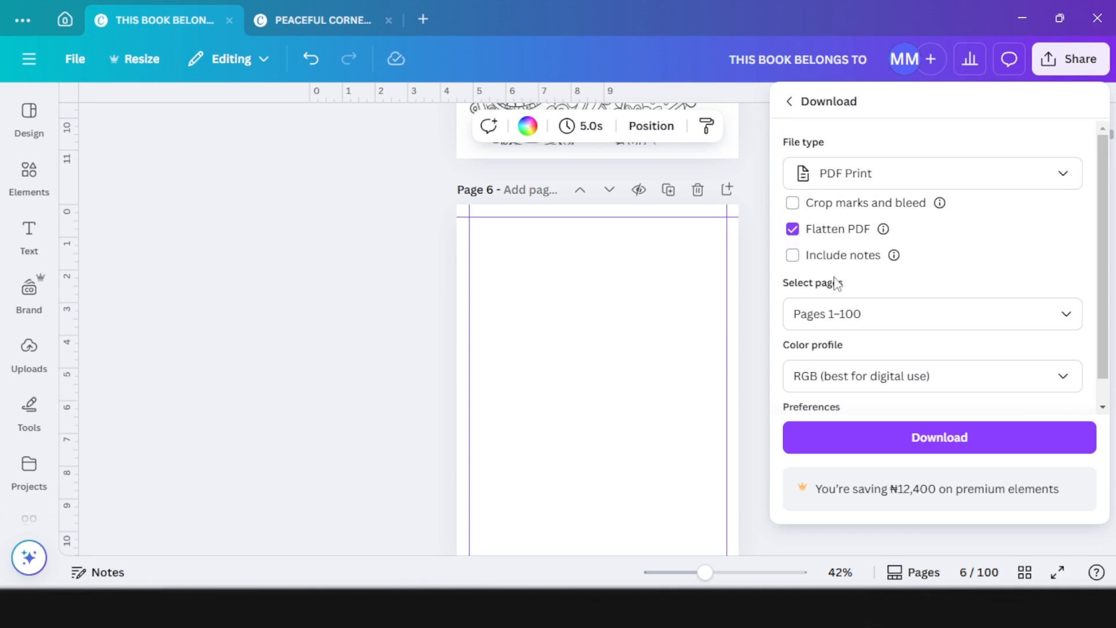
pyautogui.scroll(-1, 889, 349)
pyautogui.click(890, 350)
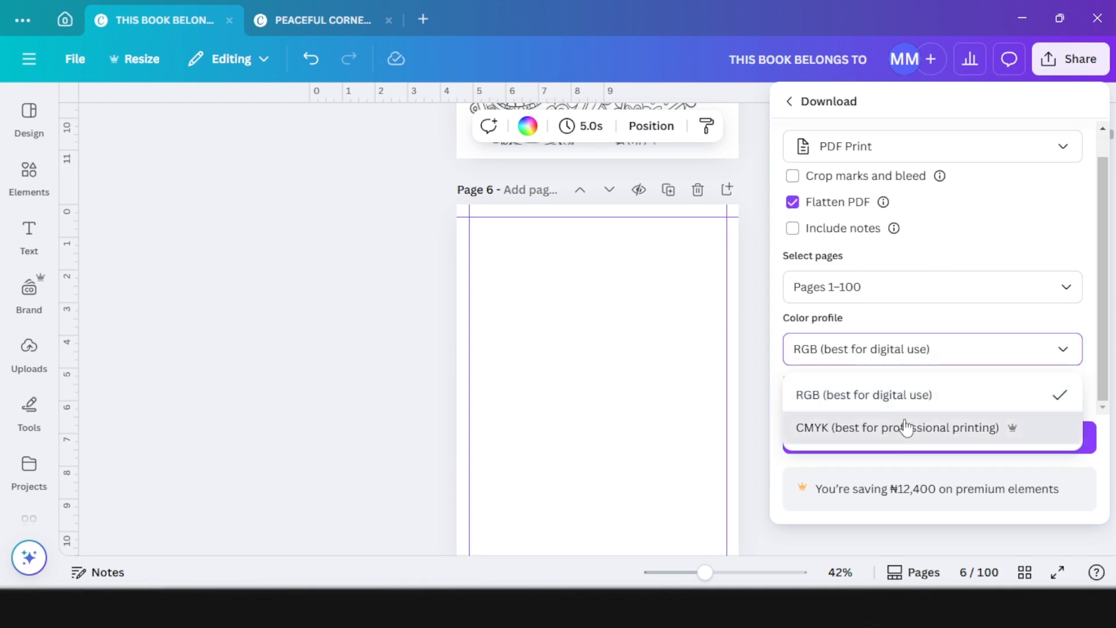
pyautogui.click(905, 427)
pyautogui.click(925, 465)
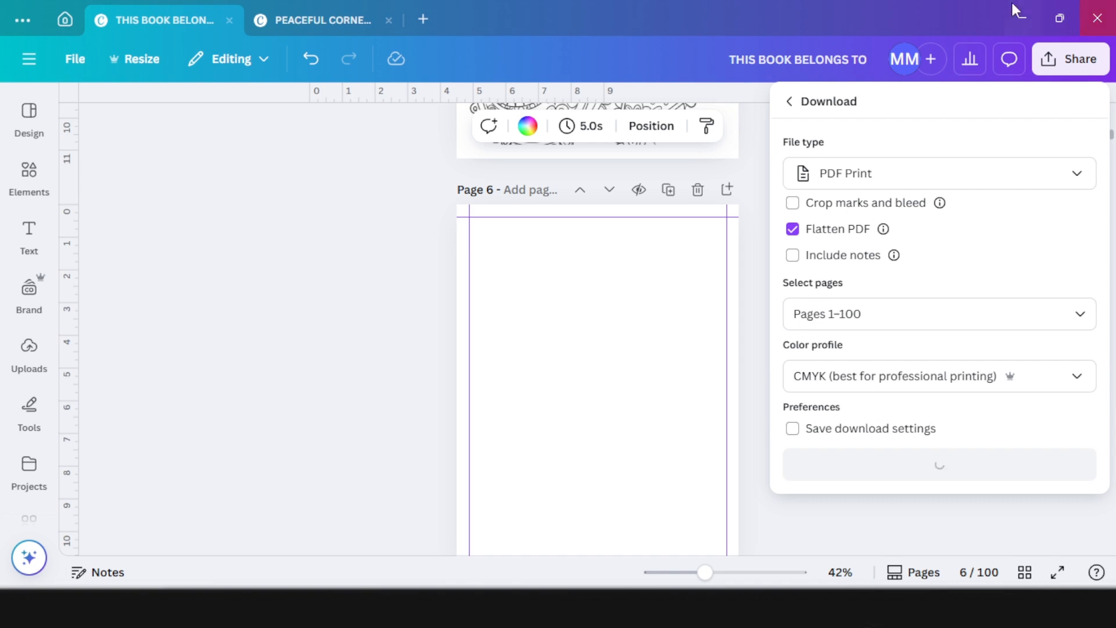
# Switch to the KDP cover calculator and choose Paperback binding, a Black & white interior, and White paper.
pyautogui.click(1020, 17)
pyautogui.click(853, 19)
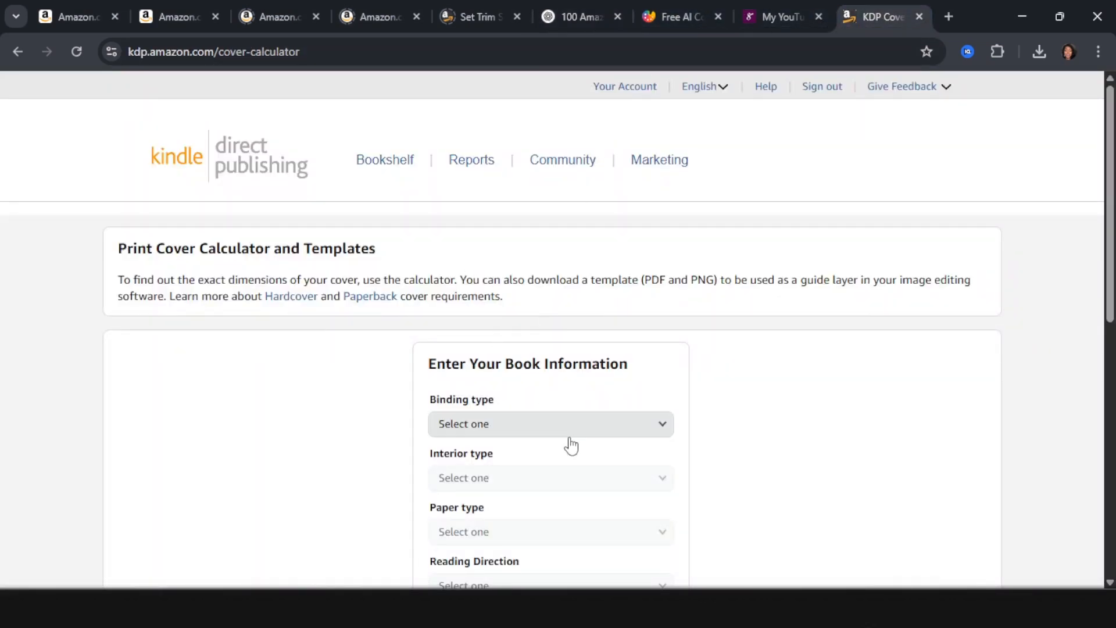
pyautogui.scroll(-2, 550, 388)
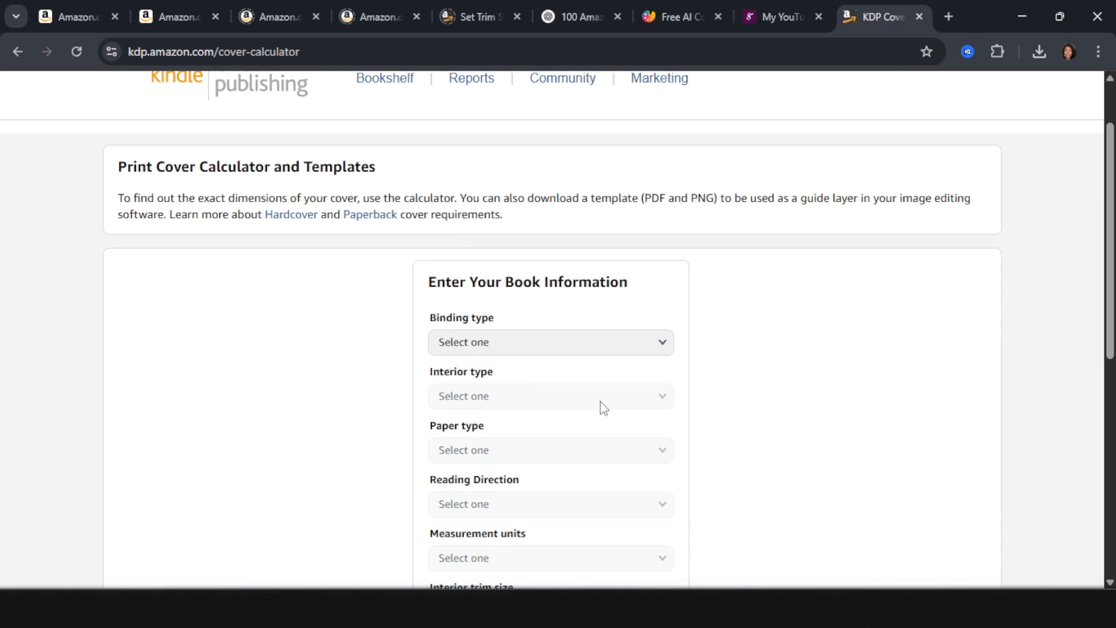
pyautogui.click(557, 343)
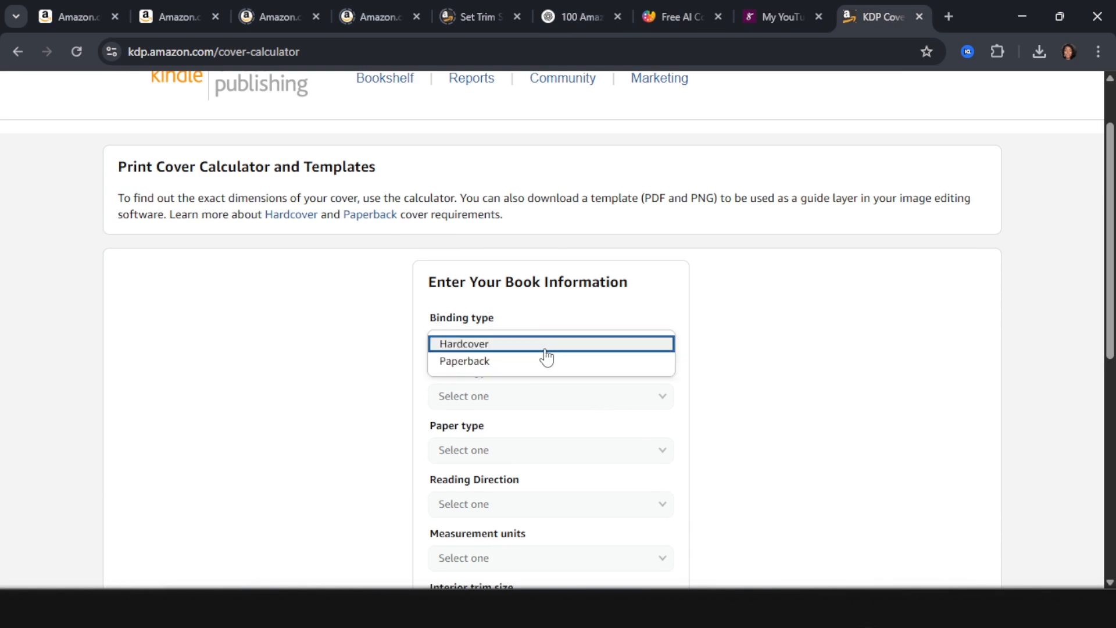
pyautogui.click(511, 364)
pyautogui.click(487, 395)
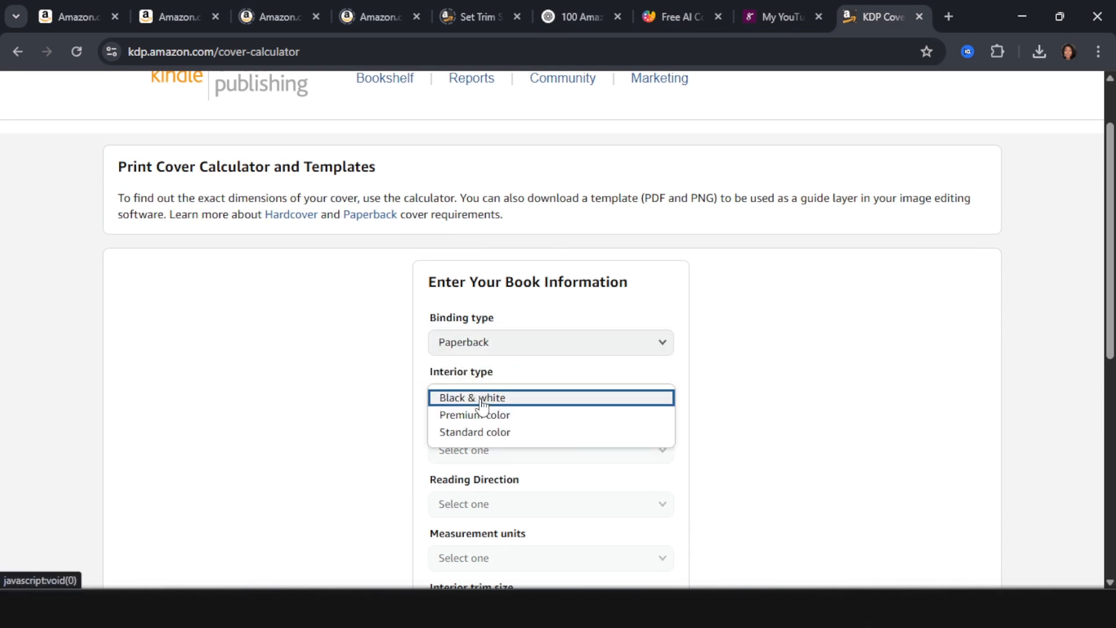
pyautogui.click(480, 400)
pyautogui.click(486, 452)
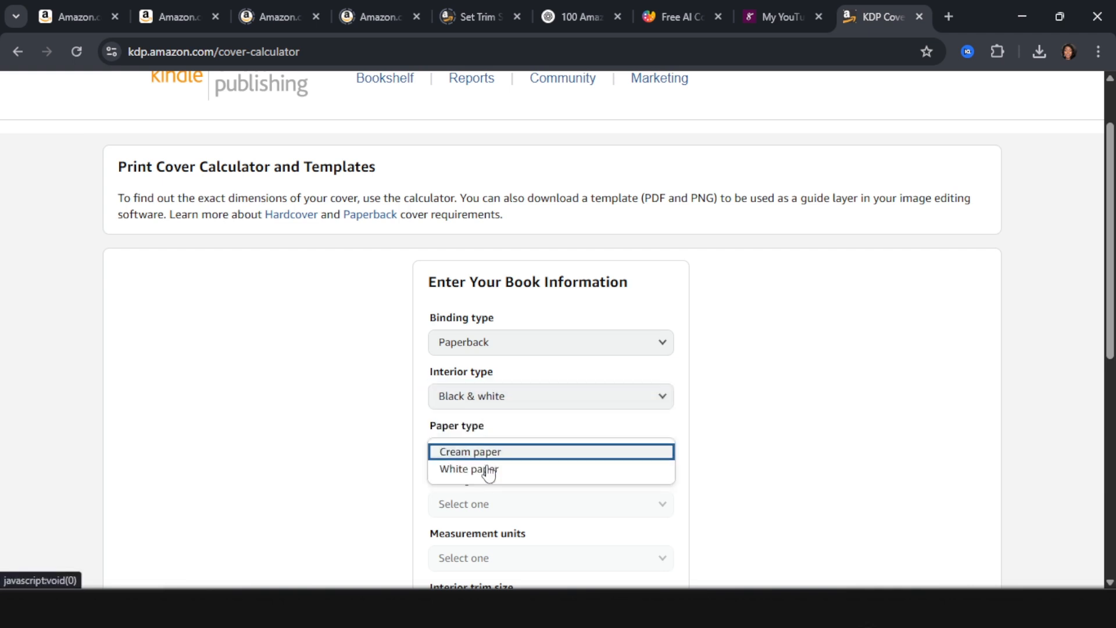
pyautogui.click(486, 469)
# Set the reading direction to Left to Right, measurement units to Inches, and interior trim size to 8.5 x 11 in.
pyautogui.scroll(-1, 487, 476)
pyautogui.scroll(-1, 486, 480)
pyautogui.click(458, 424)
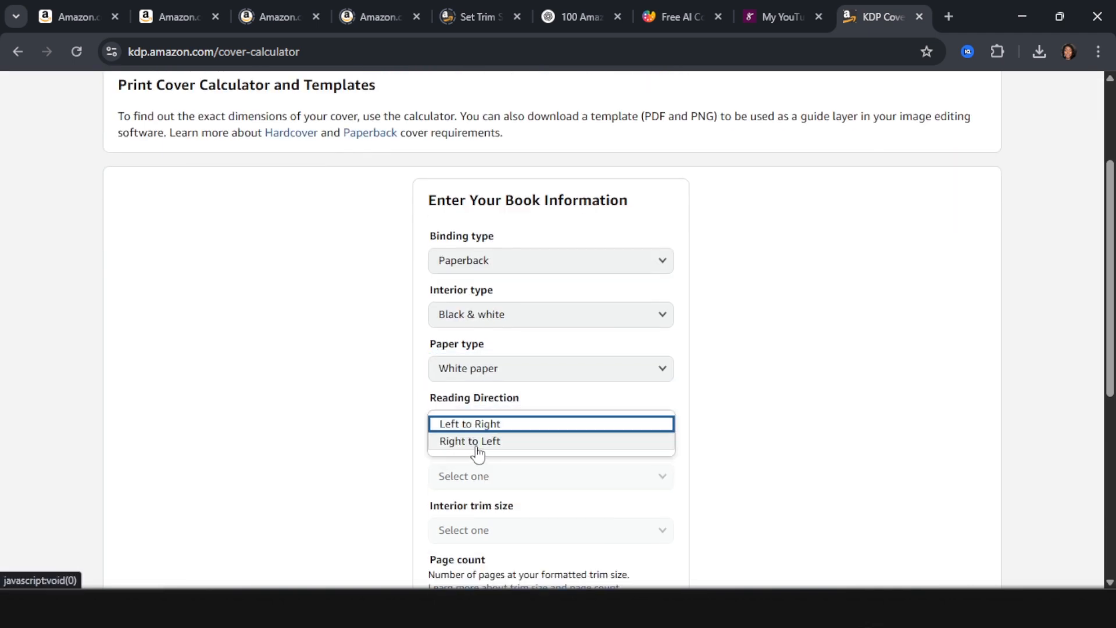
pyautogui.click(471, 429)
pyautogui.scroll(-2, 471, 433)
pyautogui.click(451, 396)
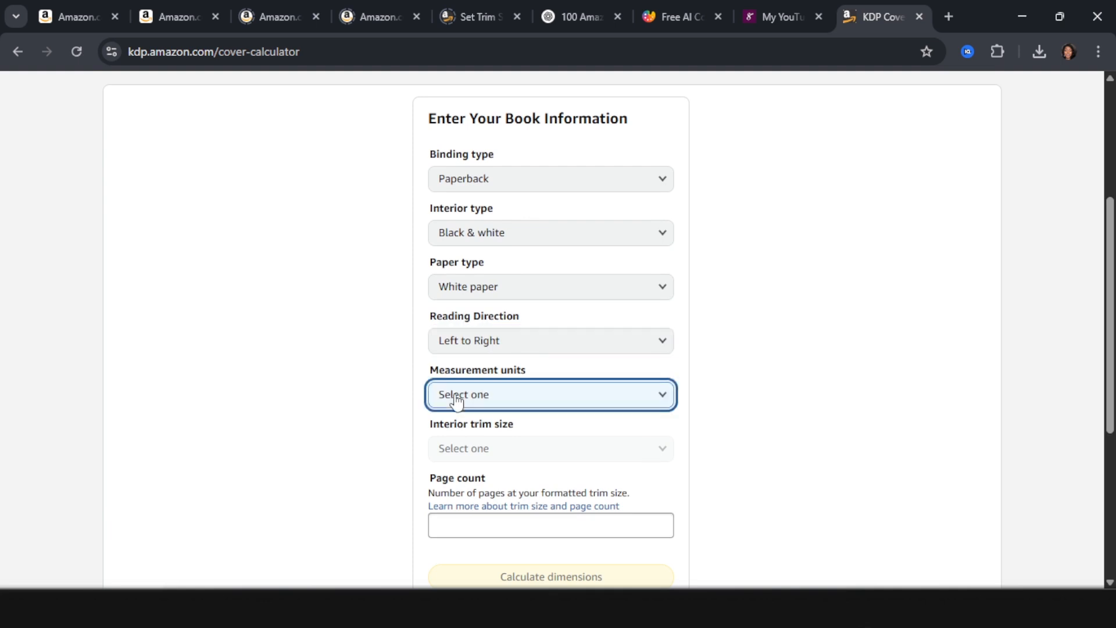
pyautogui.click(466, 403)
pyautogui.scroll(-2, 498, 464)
pyautogui.click(465, 369)
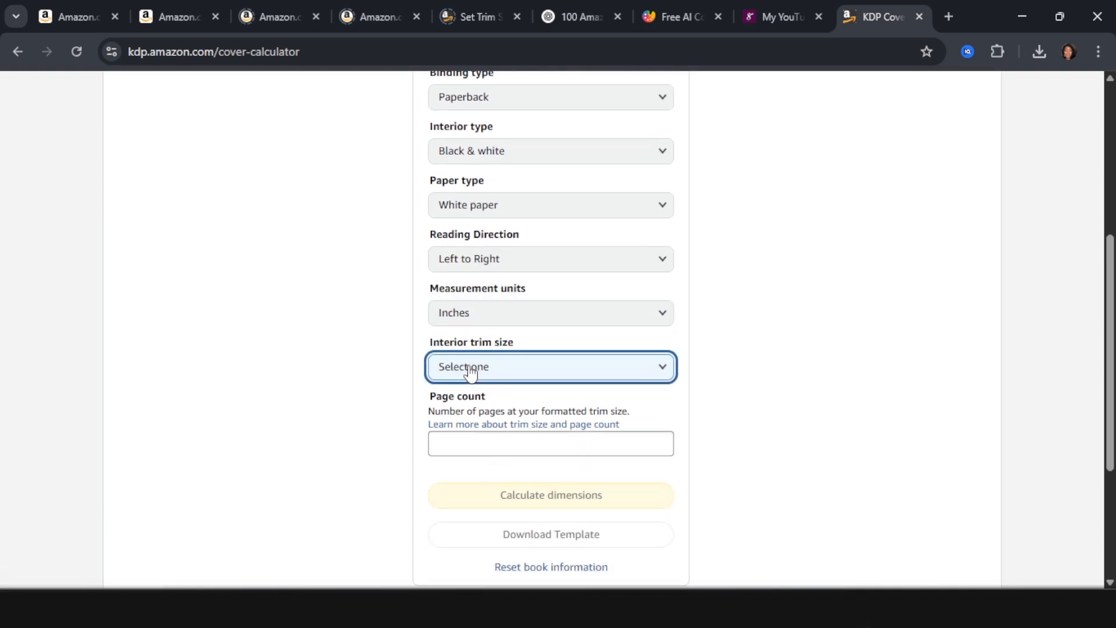
pyautogui.click(455, 304)
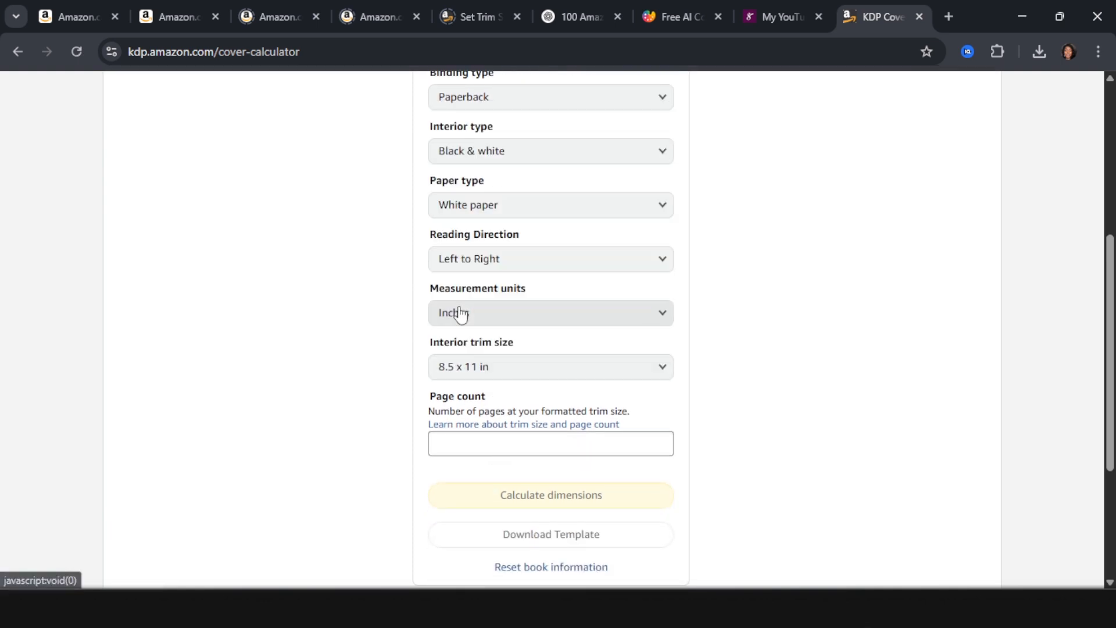
# Calculate the cover dimensions for a page count of 100 and look up the full cover width.
pyautogui.scroll(-2, 495, 353)
pyautogui.click(508, 364)
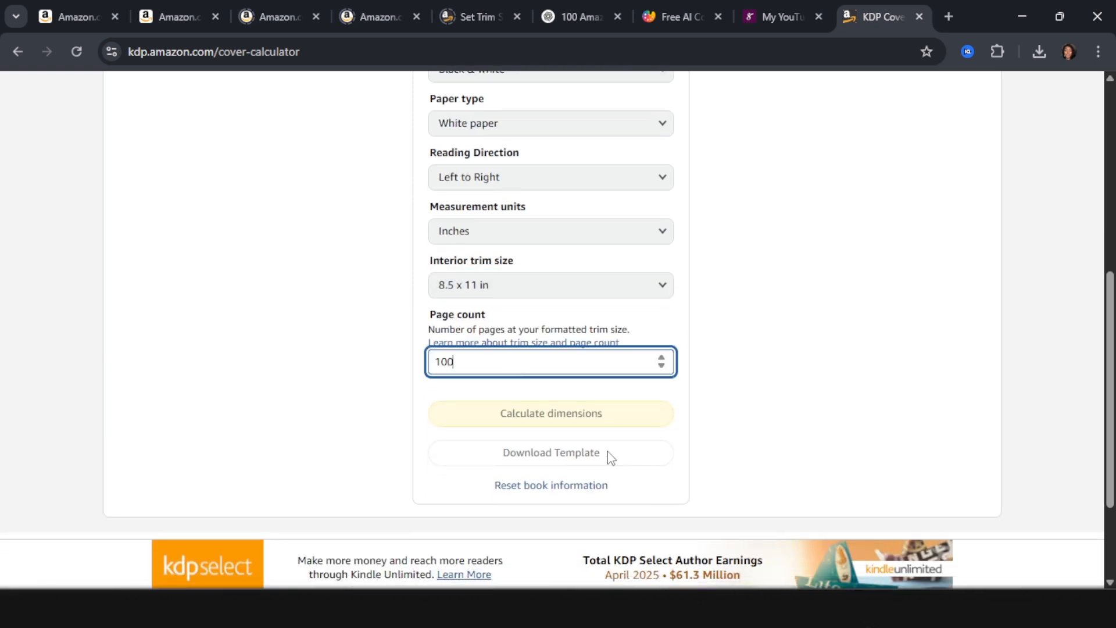
pyautogui.click(578, 424)
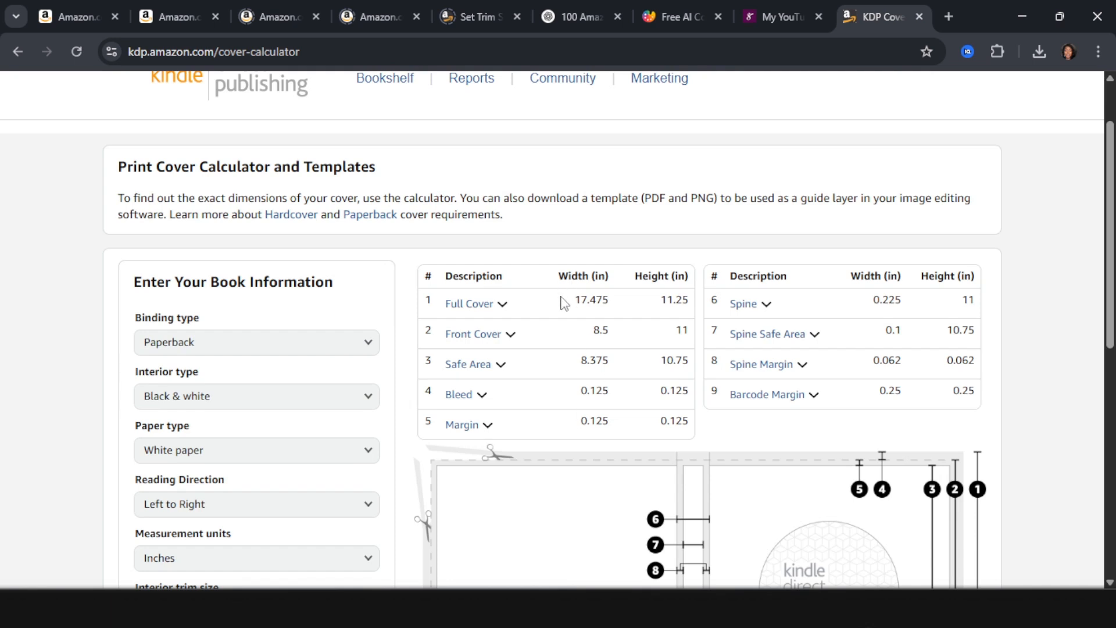
pyautogui.scroll(-7, 279, 384)
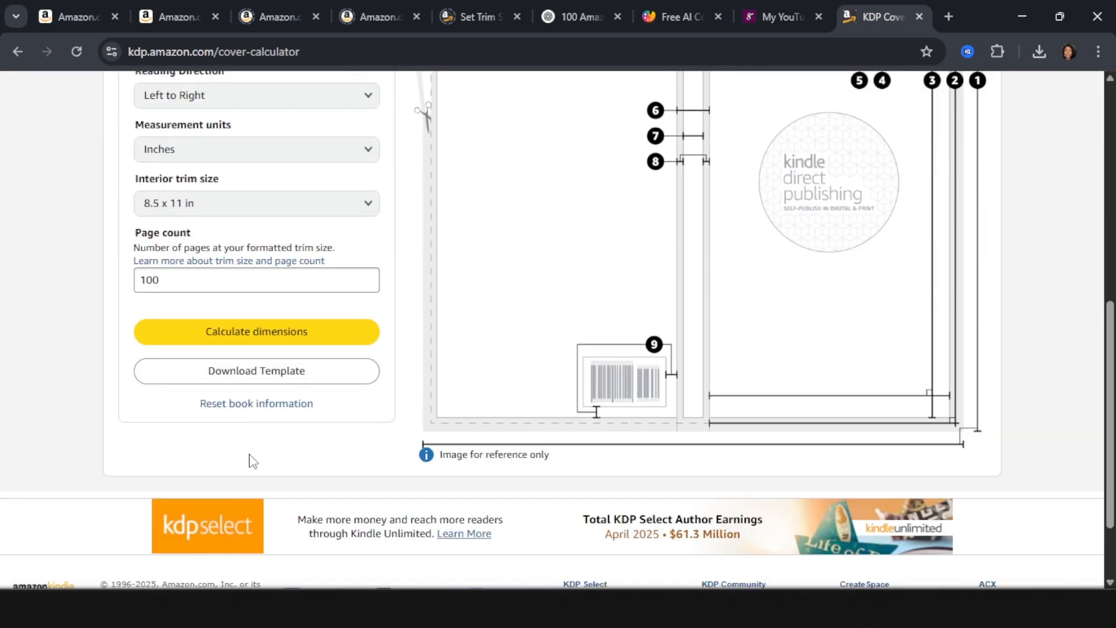
pyautogui.scroll(7, 254, 379)
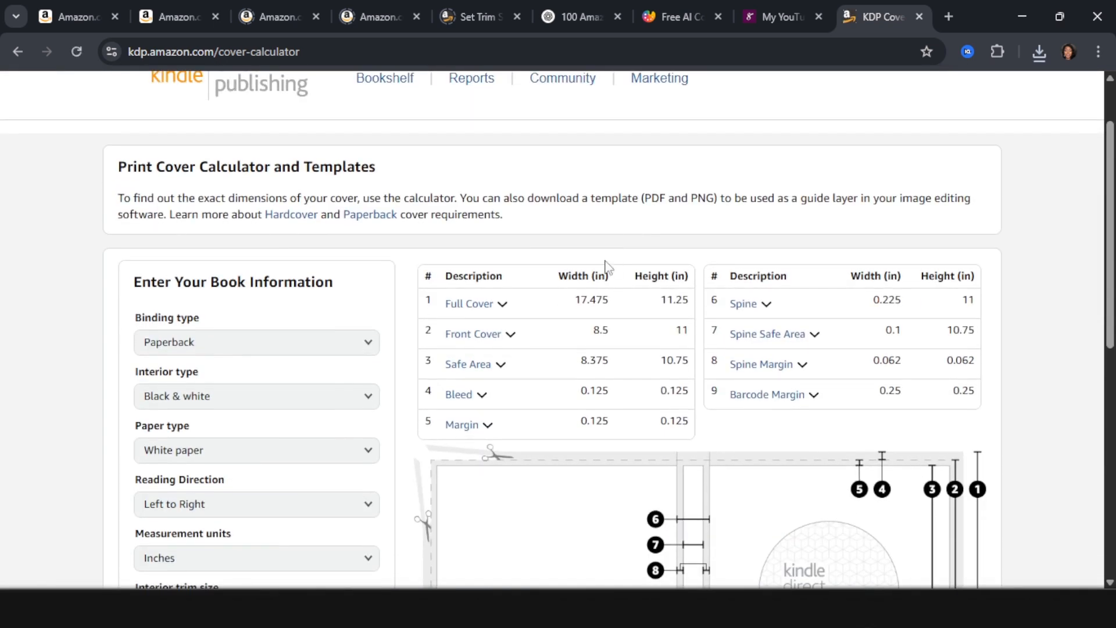
pyautogui.doubleClick(587, 300)
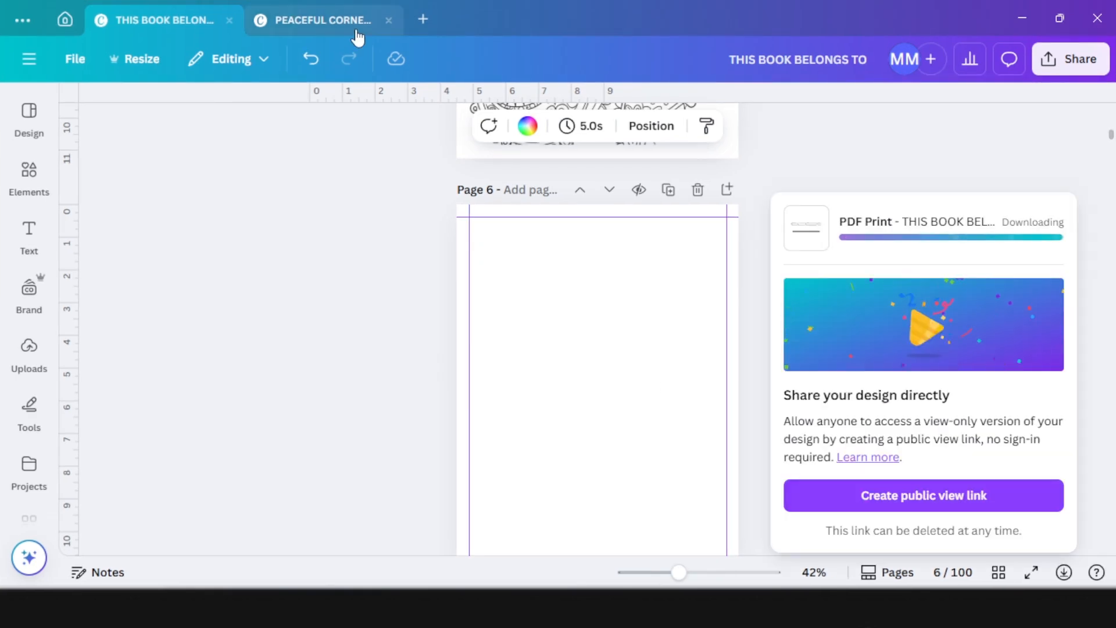
# Create a new custom-size Canva design 17.475 in wide and 11.25 in high.
pyautogui.click(422, 19)
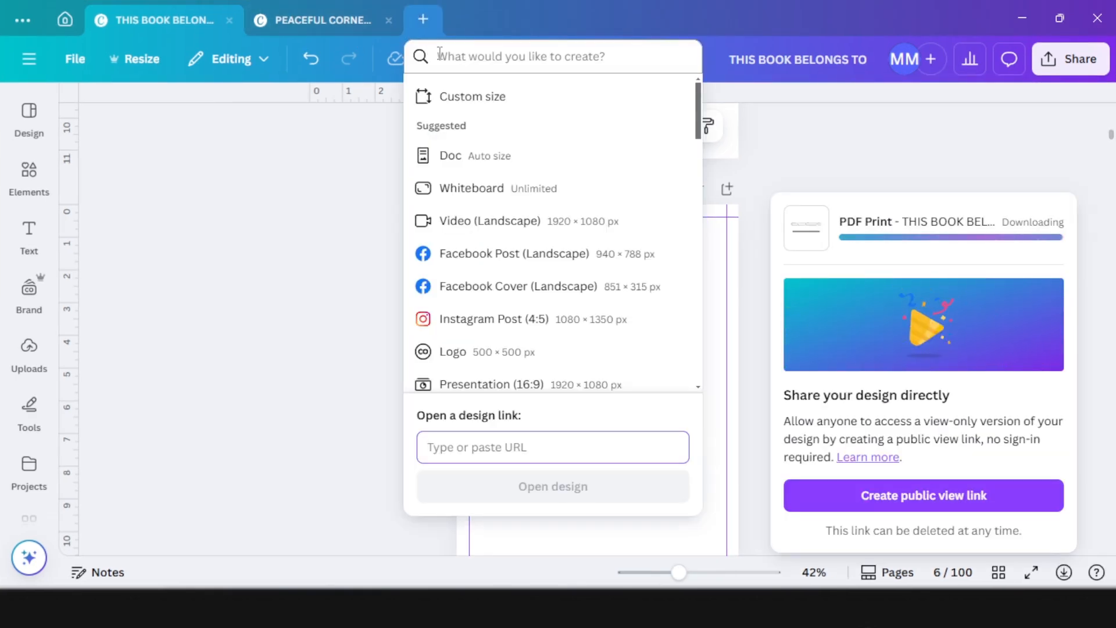
pyautogui.click(463, 103)
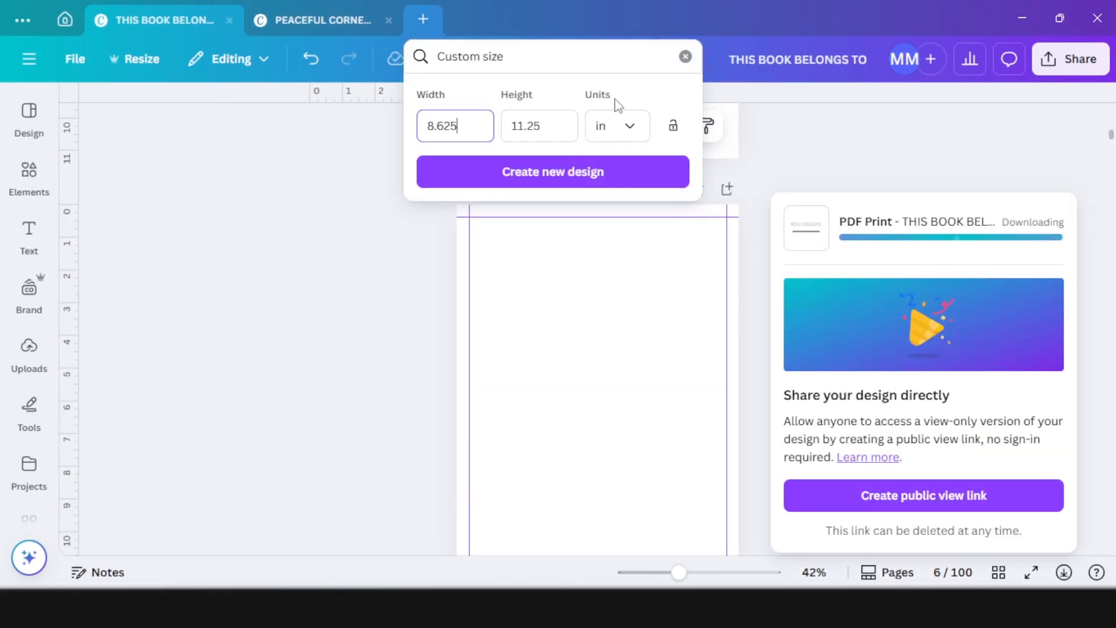
pyautogui.moveTo(452, 116); pyautogui.dragTo(411, 120)
pyautogui.write('17.475')
pyautogui.click(522, 174)
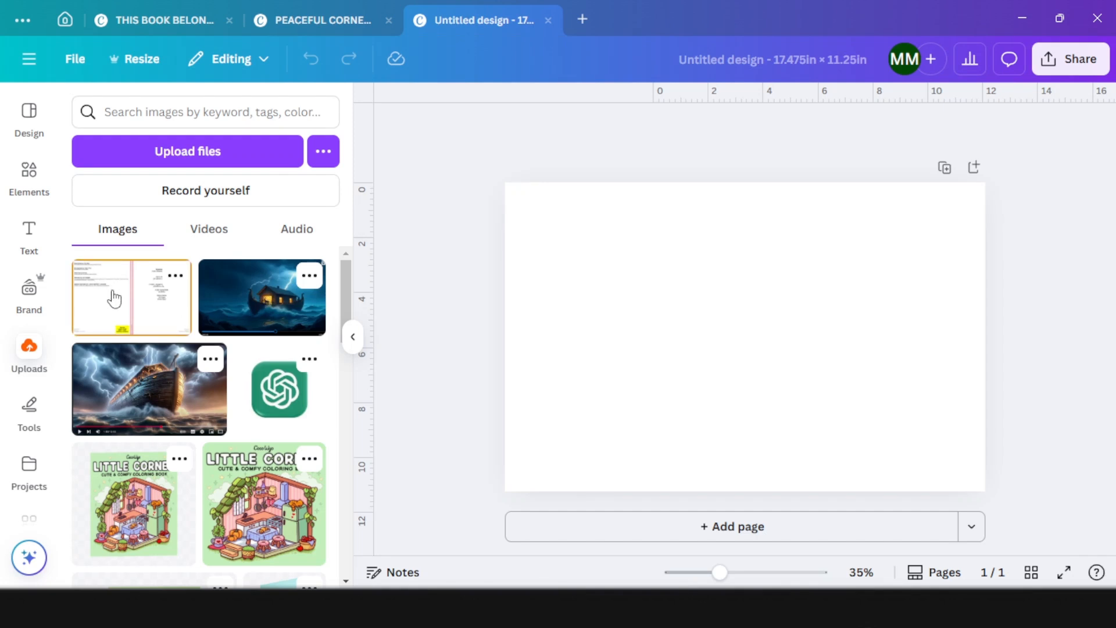
# Insert the uploaded KDP paperback cover template, align it to the page's upper-left corner, and enlarge it to fill the page.
pyautogui.click(114, 298)
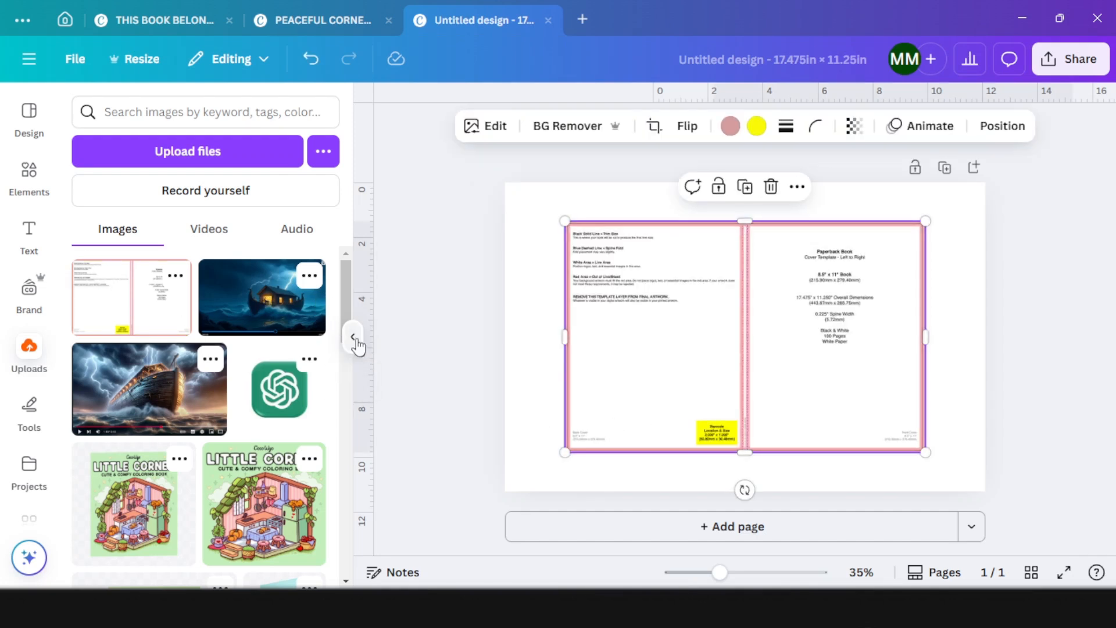
pyautogui.click(354, 339)
pyautogui.moveTo(580, 354); pyautogui.dragTo(521, 309)
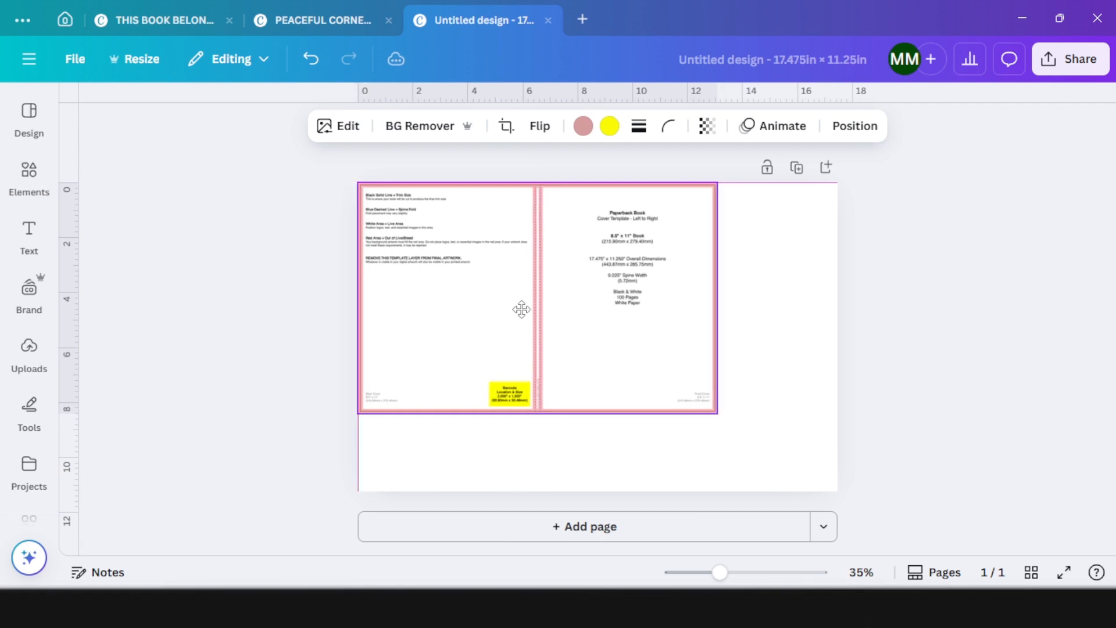
pyautogui.moveTo(715, 411); pyautogui.dragTo(835, 481)
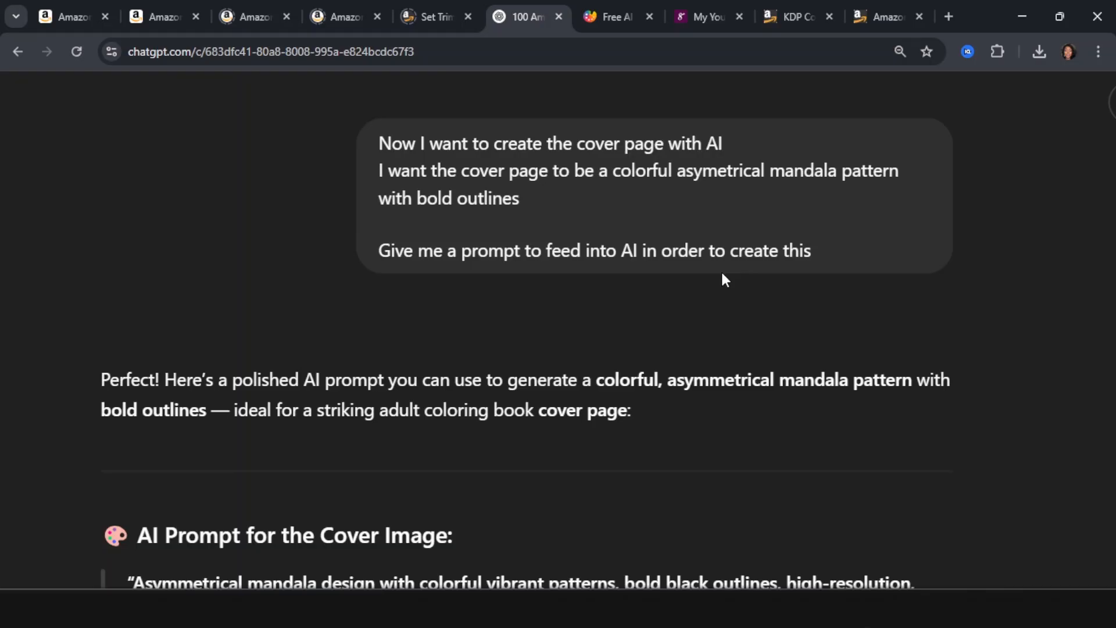
# Copy the suggested cover image prompt for an asymmetrical, colorful mandala design from the ChatGPT reply.
pyautogui.scroll(4, 721, 270)
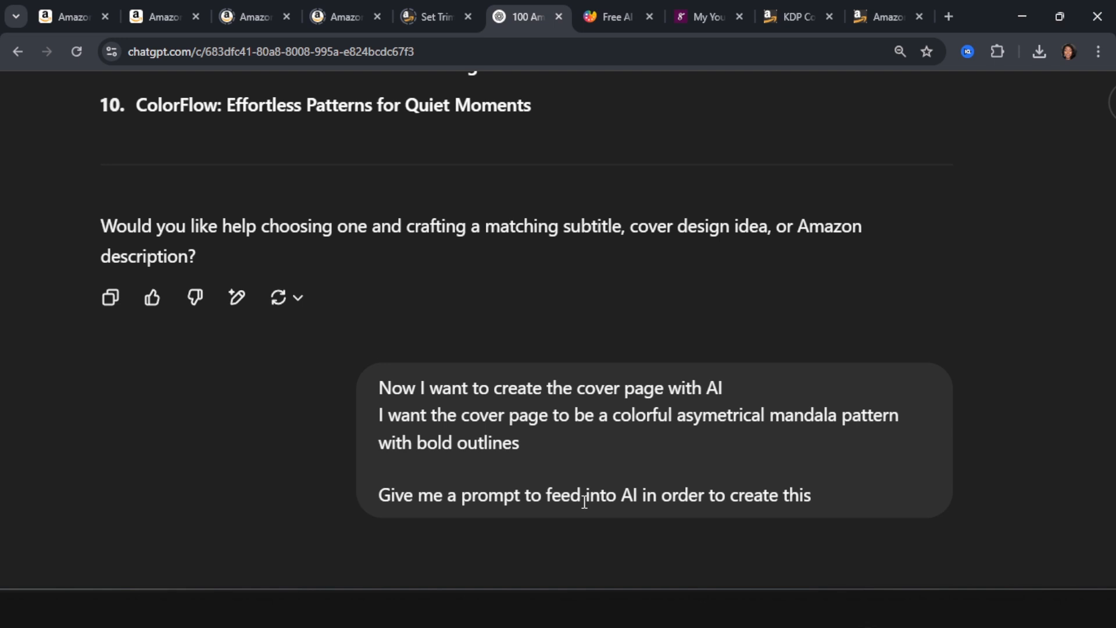
pyautogui.scroll(-7, 566, 482)
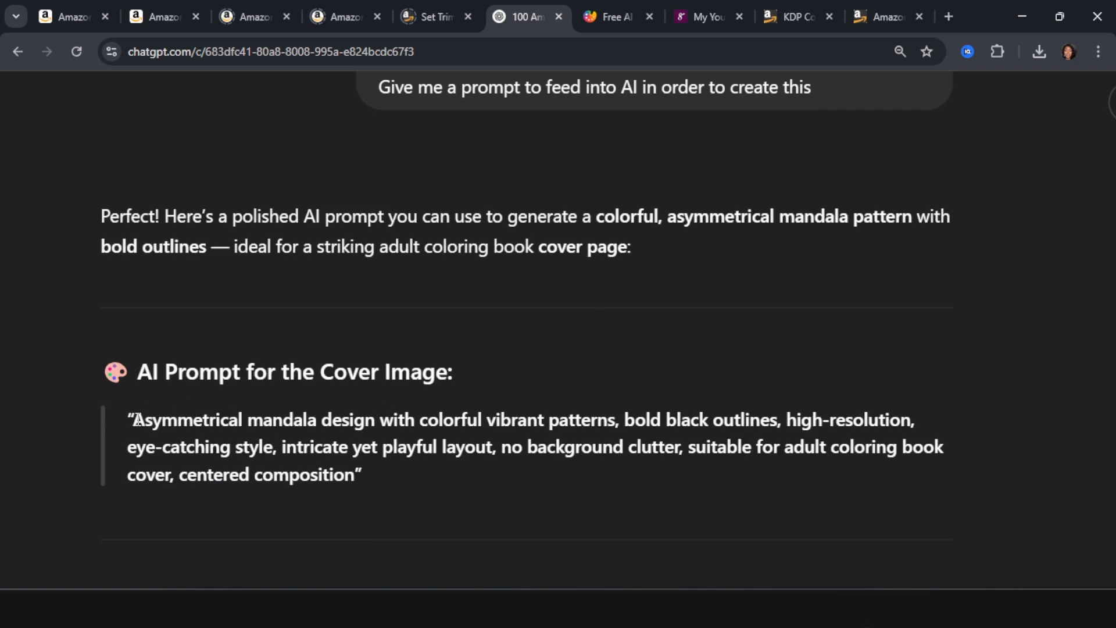
pyautogui.moveTo(135, 419); pyautogui.dragTo(350, 486)
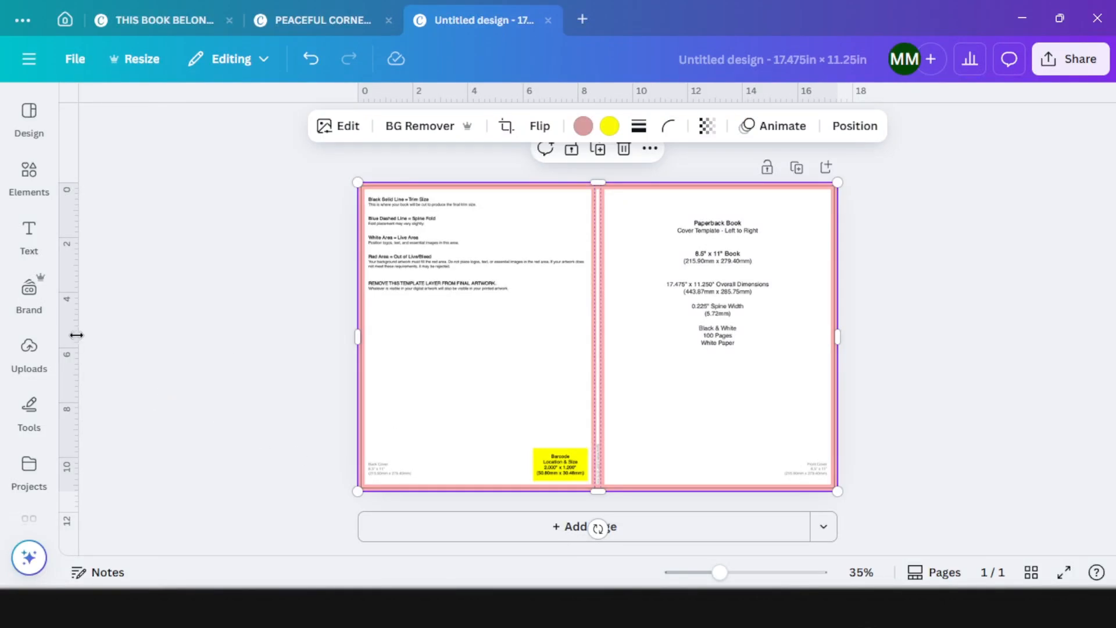
# Switch to the Canva cover design, paste the mandala prompt into Magic Media's image description, and choose the Portrait layout.
pyautogui.scroll(-3, 23, 325)
pyautogui.click(17, 319)
pyautogui.click(32, 436)
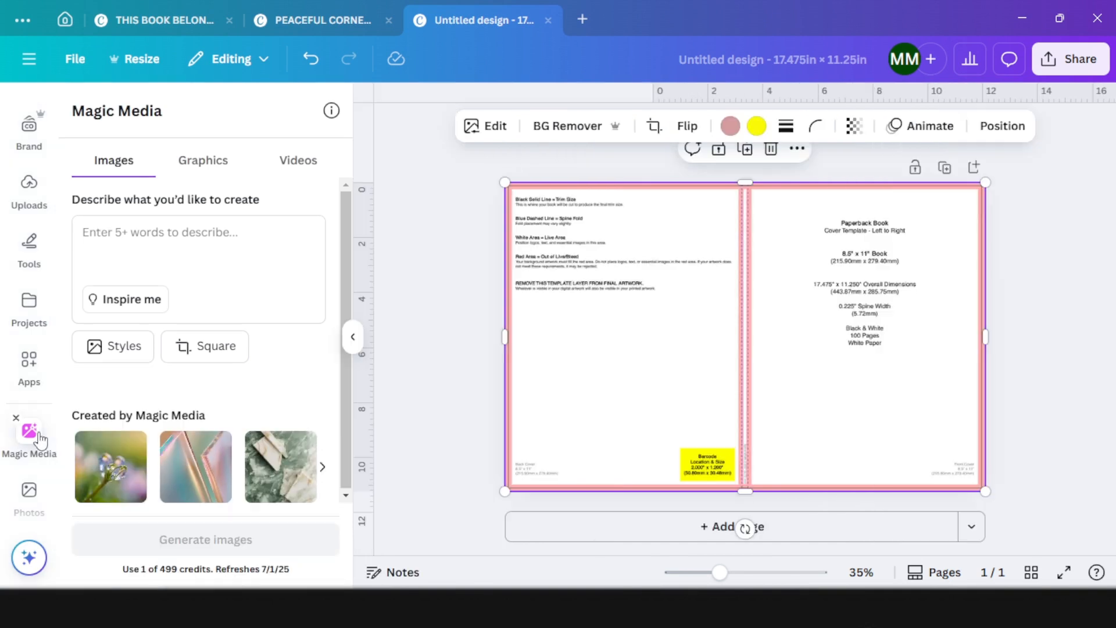
pyautogui.click(117, 233)
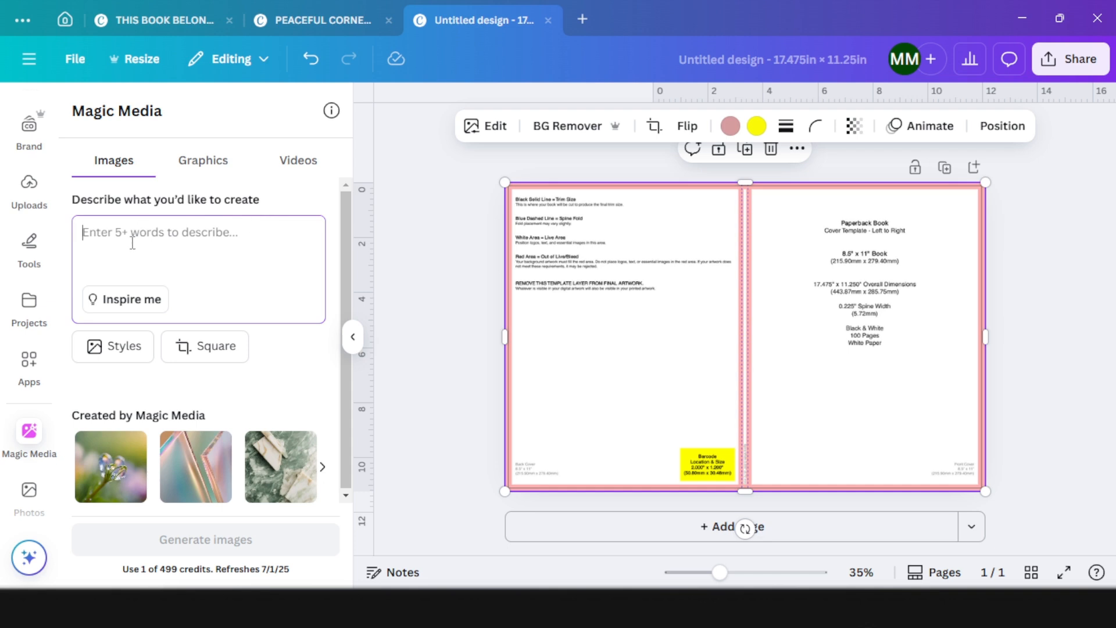
pyautogui.hotkey('ctrl', 'v')
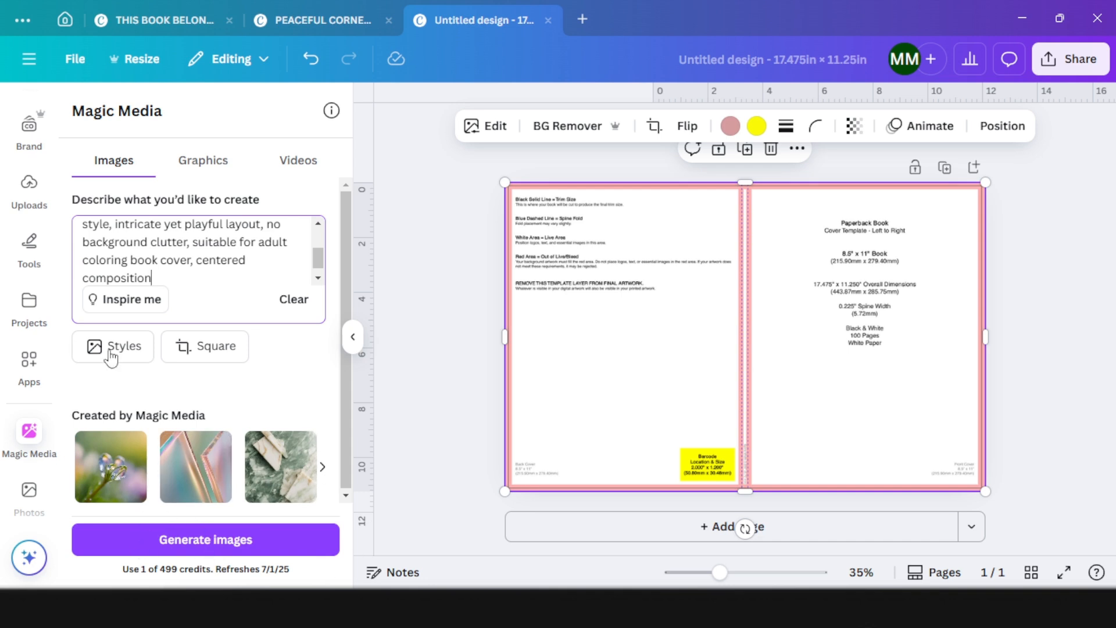
pyautogui.click(204, 347)
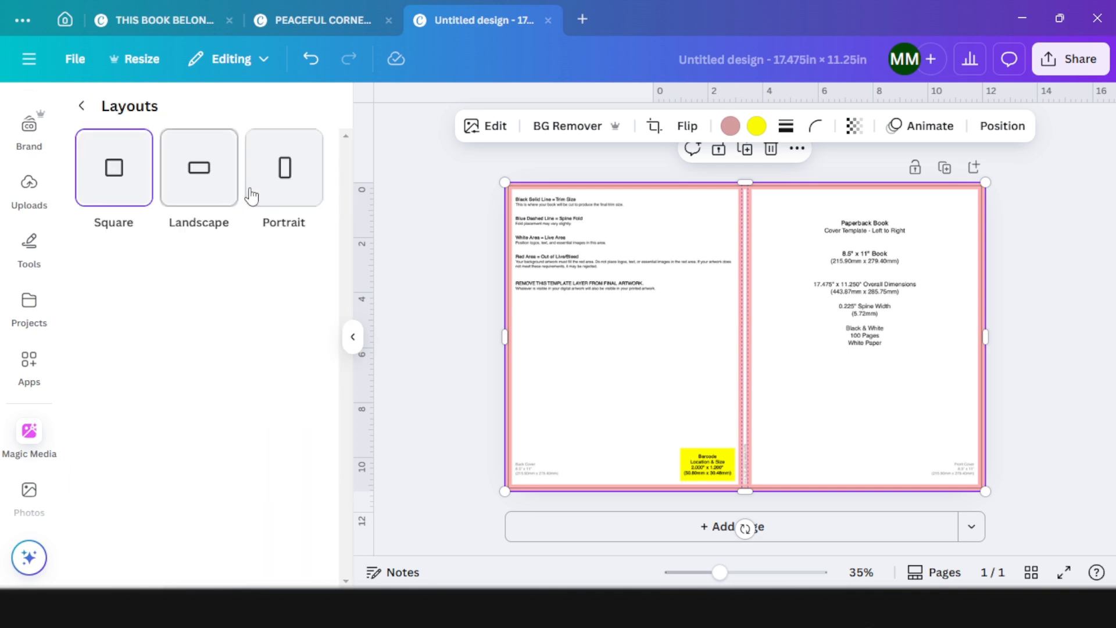
pyautogui.click(284, 185)
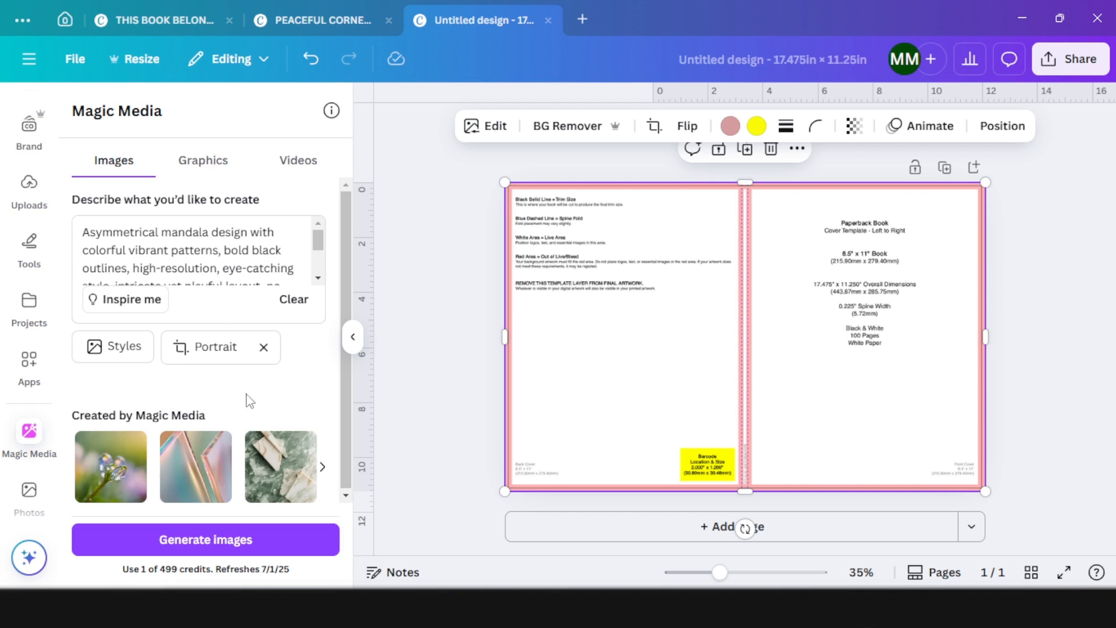
# Compare the image styles with the reference coloring book cover on Amazon, choose Psychedelic, and generate the images.
pyautogui.click(109, 350)
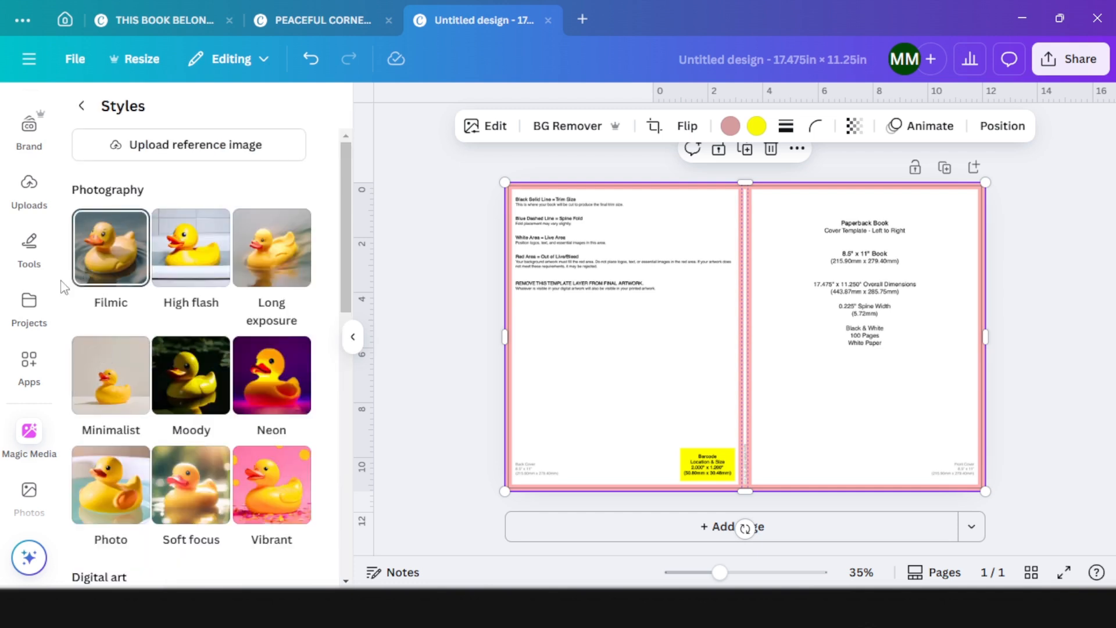
pyautogui.scroll(-3, 301, 375)
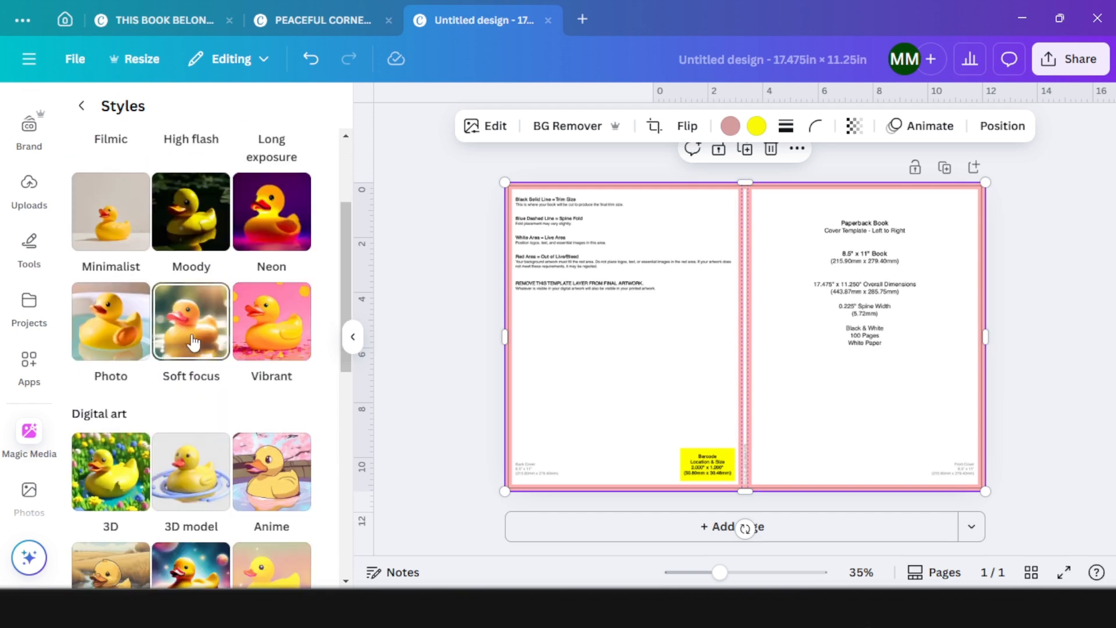
pyautogui.scroll(-4, 262, 348)
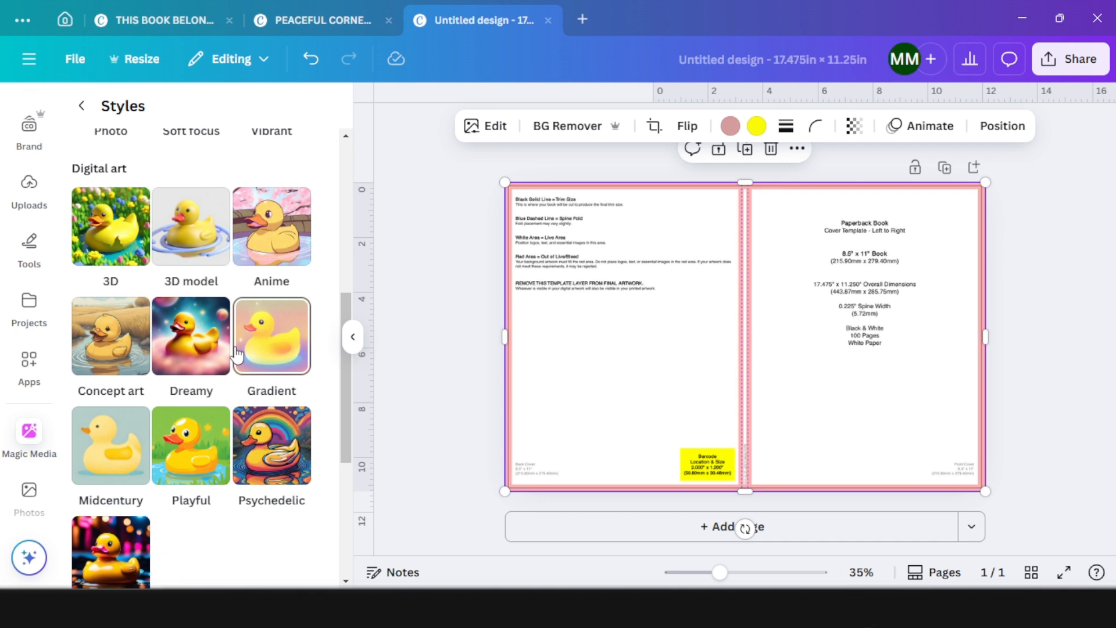
pyautogui.scroll(-2, 244, 372)
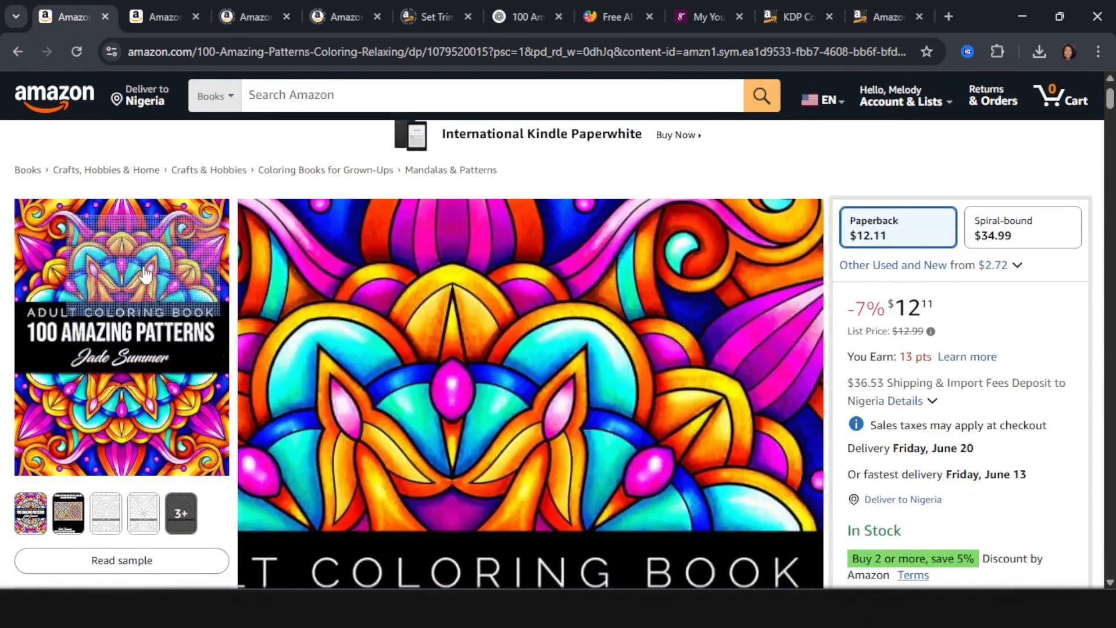
pyautogui.scroll(3, 163, 291)
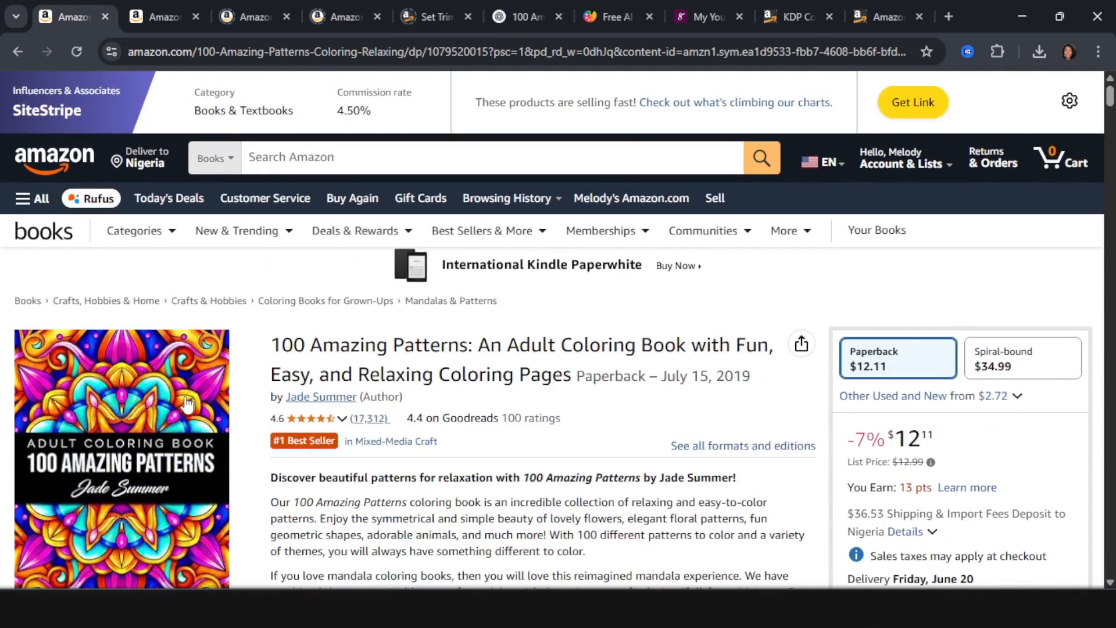
pyautogui.moveTo(388, 608)
pyautogui.click(412, 530)
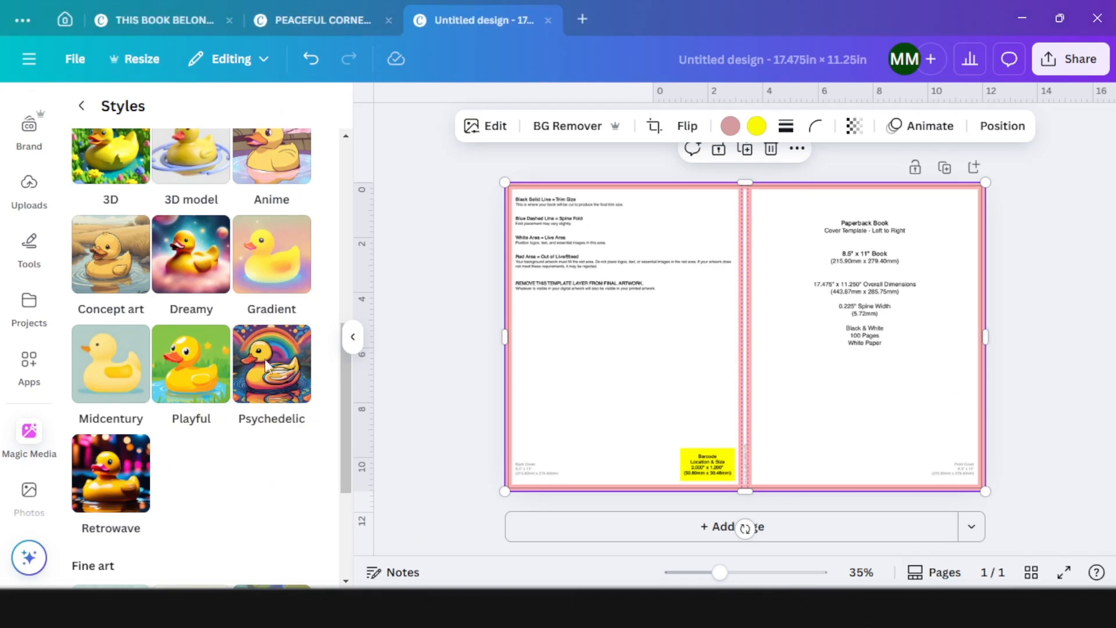
pyautogui.click(280, 385)
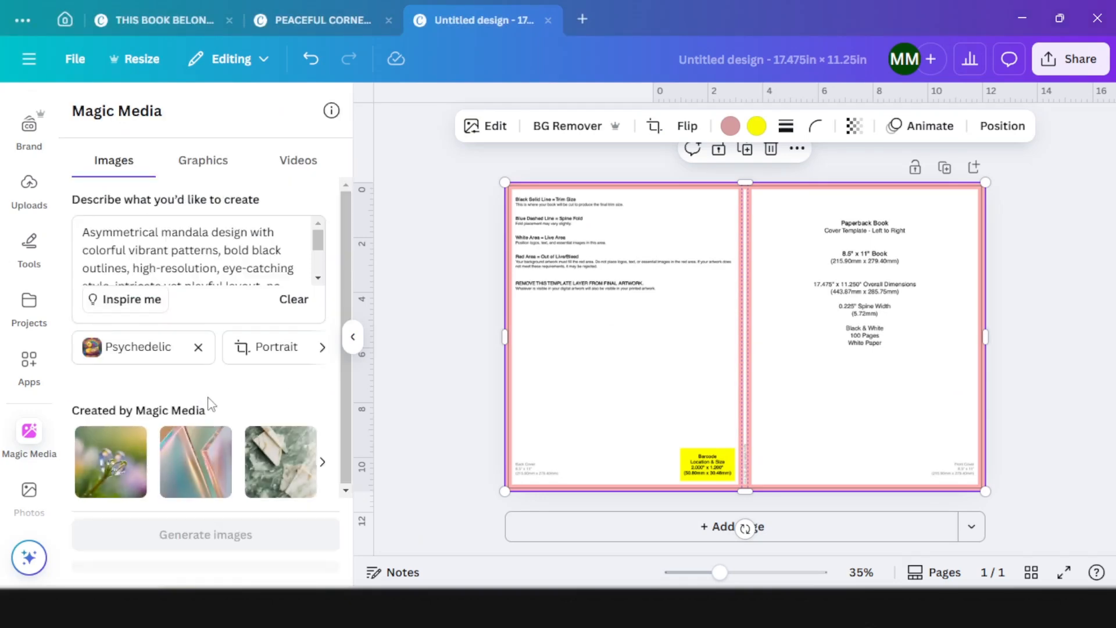
pyautogui.click(225, 544)
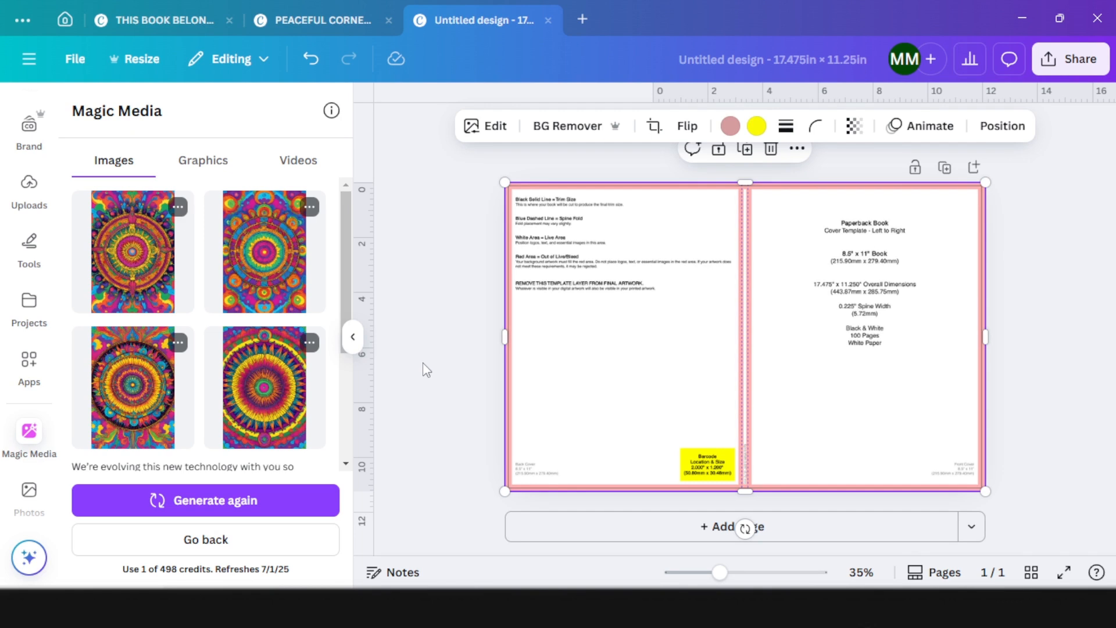
# Fill the front cover with the generated teal-and-orange ringed mandala image and duplicate it over the back cover.
pyautogui.scroll(-4, 219, 318)
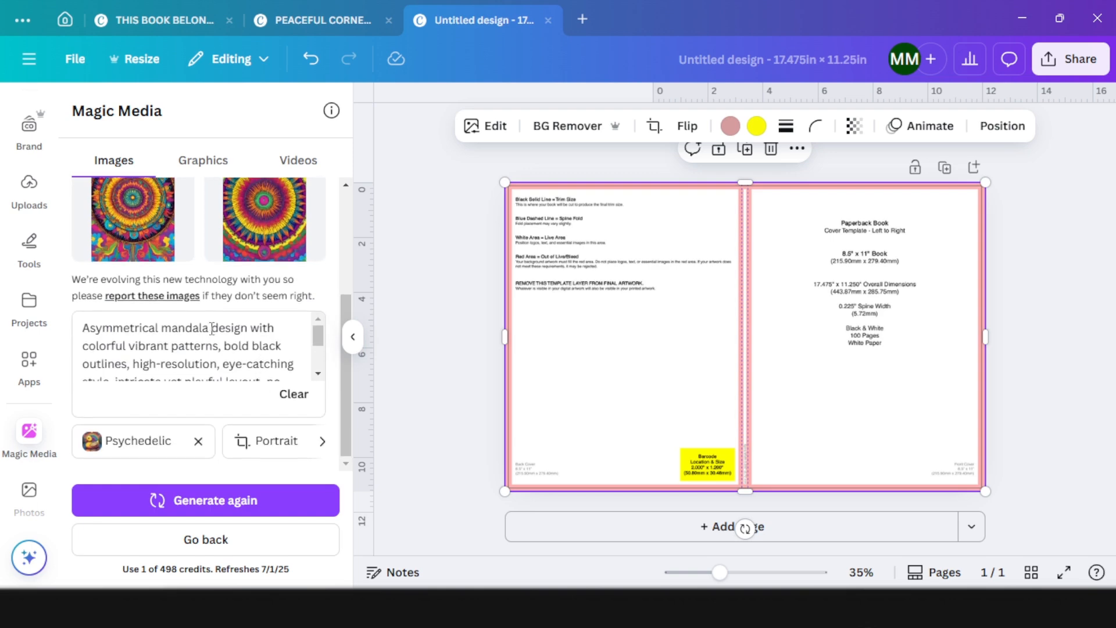
pyautogui.scroll(2, 220, 318)
pyautogui.scroll(3, 219, 318)
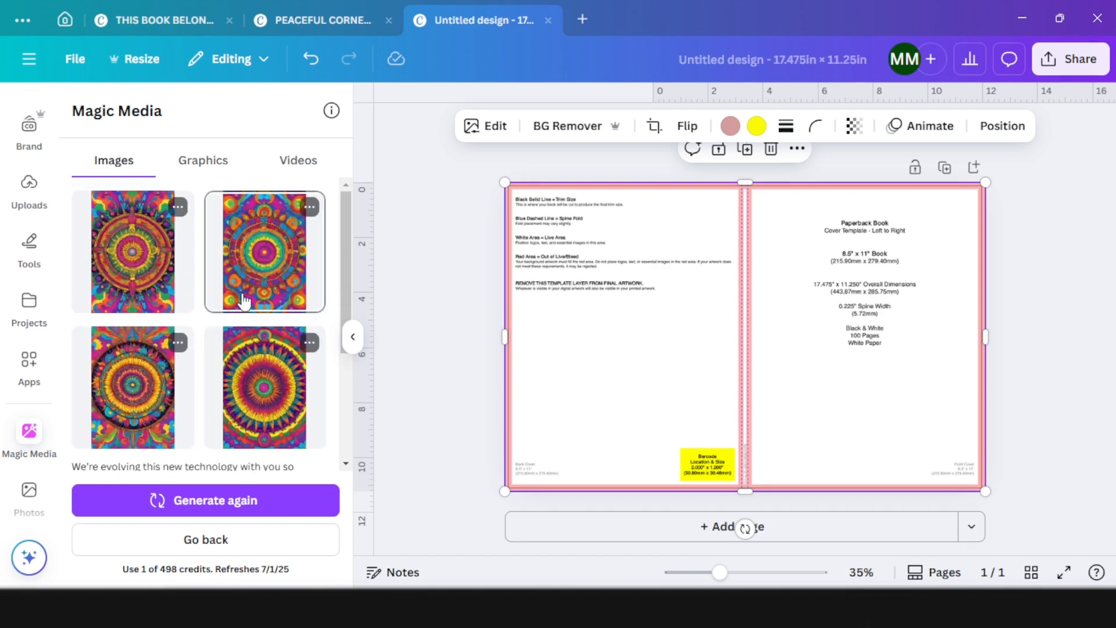
pyautogui.scroll(-3, 256, 308)
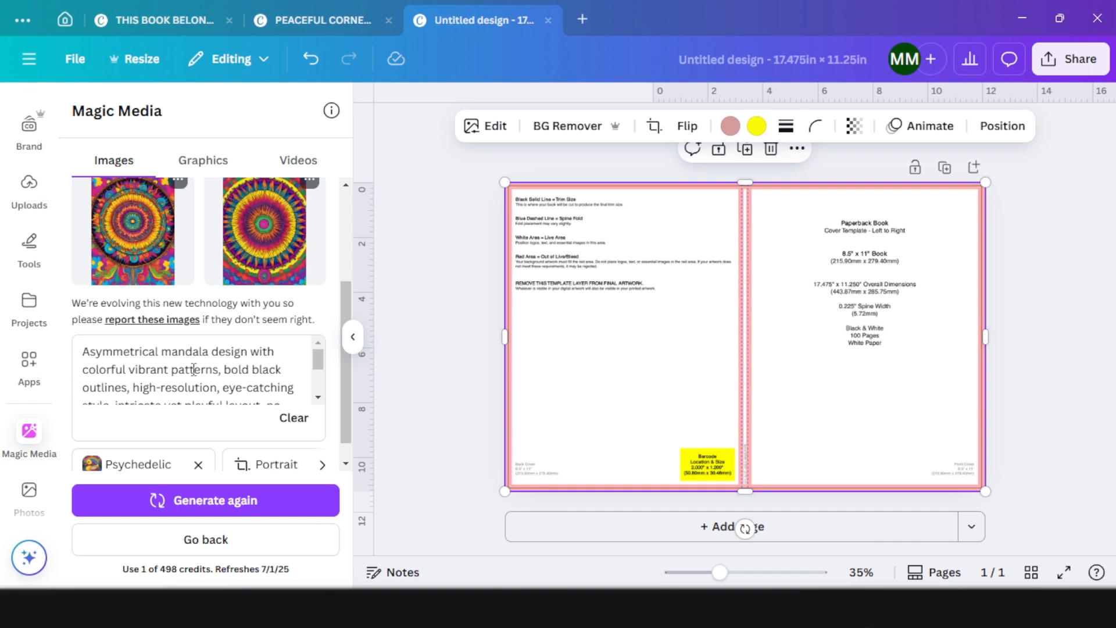
pyautogui.scroll(3, 193, 369)
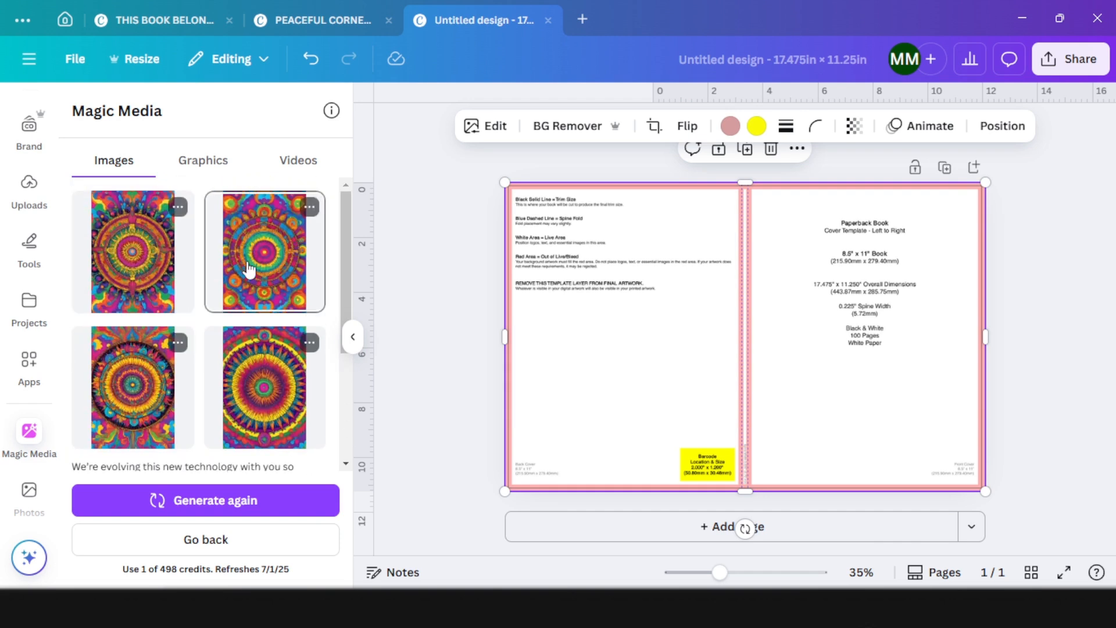
pyautogui.moveTo(253, 271); pyautogui.dragTo(805, 289)
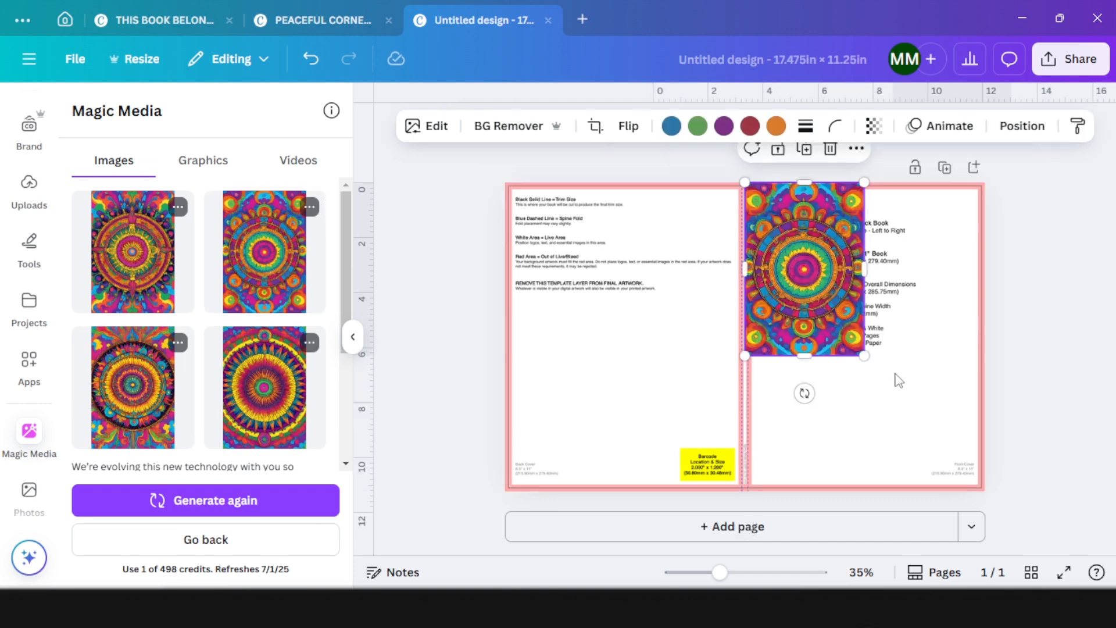
pyautogui.moveTo(855, 349); pyautogui.dragTo(984, 530)
pyautogui.moveTo(927, 399); pyautogui.dragTo(930, 375)
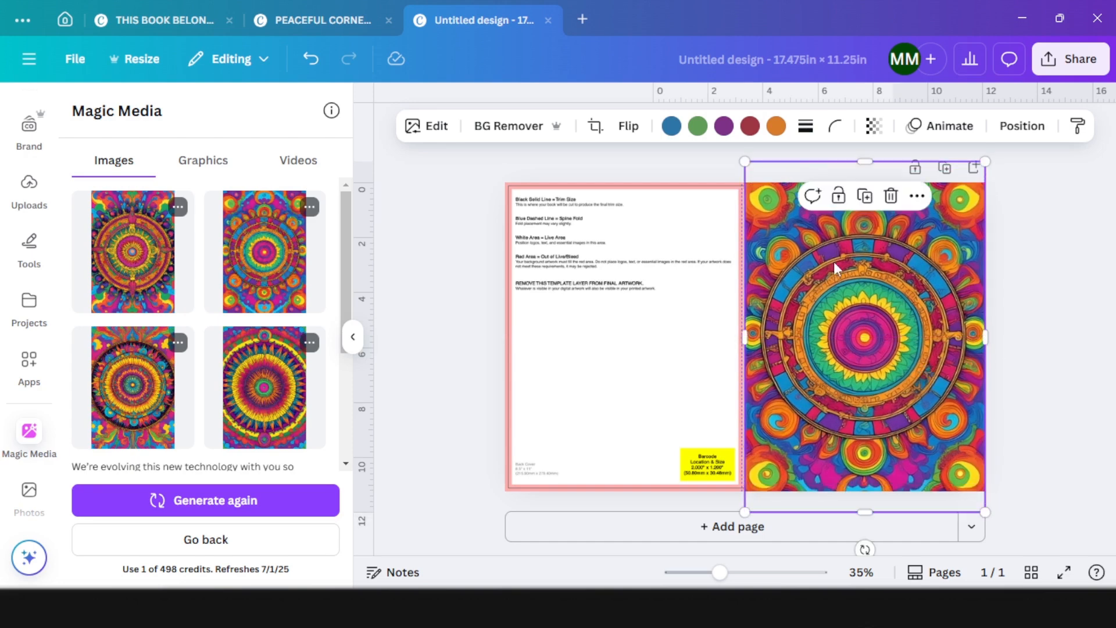
pyautogui.click(864, 196)
pyautogui.moveTo(684, 291); pyautogui.dragTo(642, 291)
# Send both mandala images behind the KDP cover template.
pyautogui.keyDown('shift'); pyautogui.click(953, 233); pyautogui.keyUp('shift')
pyautogui.click(700, 125)
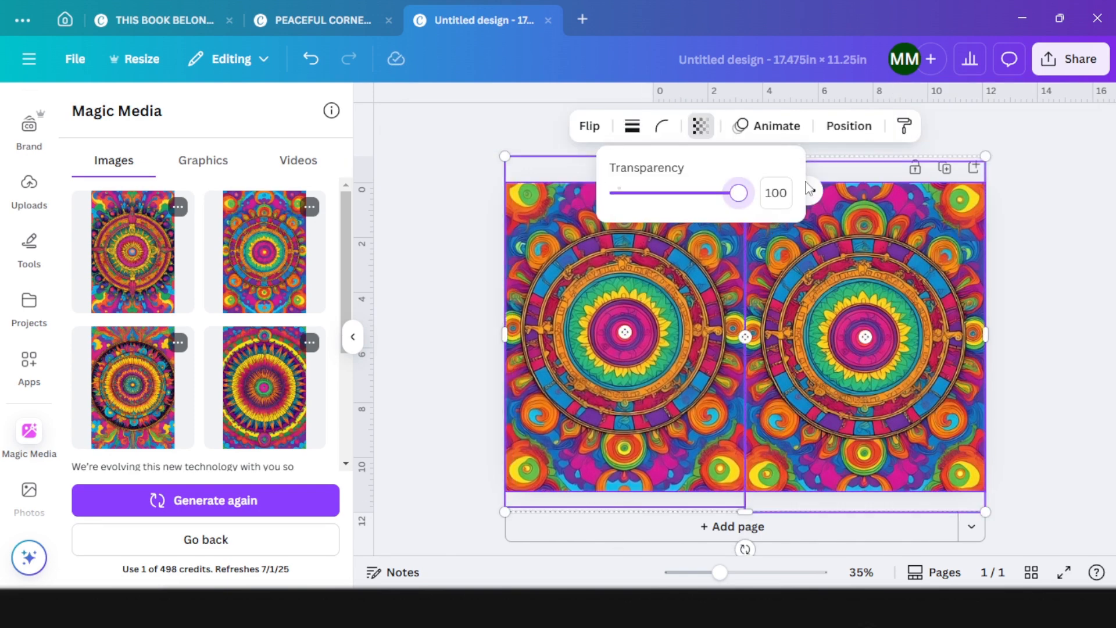
pyautogui.press('Escape')
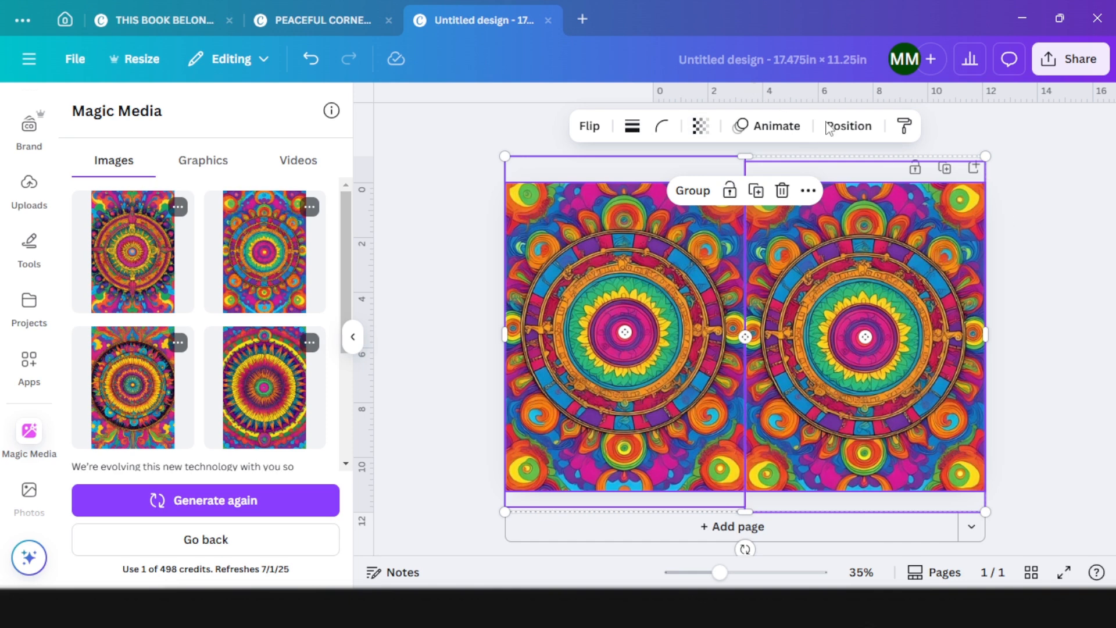
pyautogui.click(849, 126)
pyautogui.click(291, 244)
pyautogui.click(624, 290)
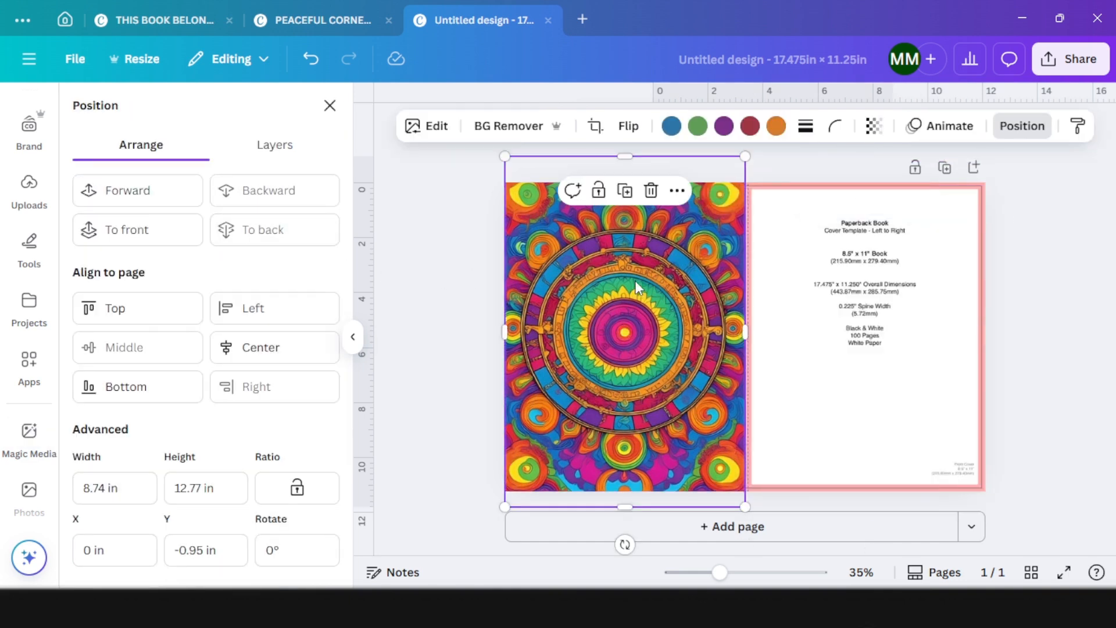
pyautogui.click(291, 244)
pyautogui.click(797, 291)
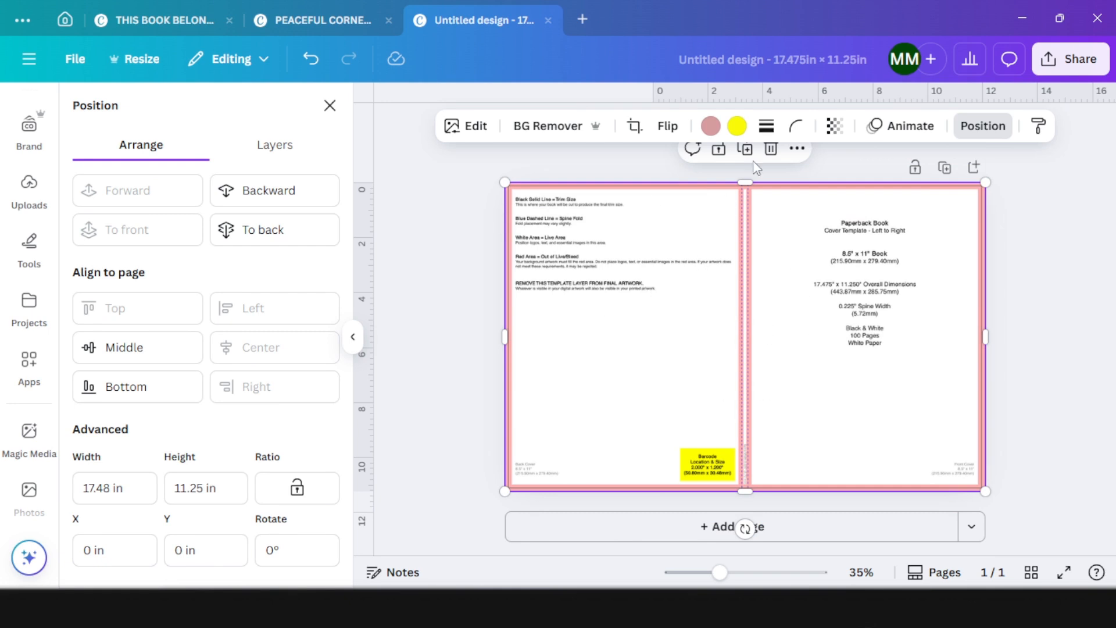
# Set the cover template's transparency to 51 so the artwork shows through its guides.
pyautogui.click(834, 126)
pyautogui.moveTo(879, 192); pyautogui.dragTo(821, 214)
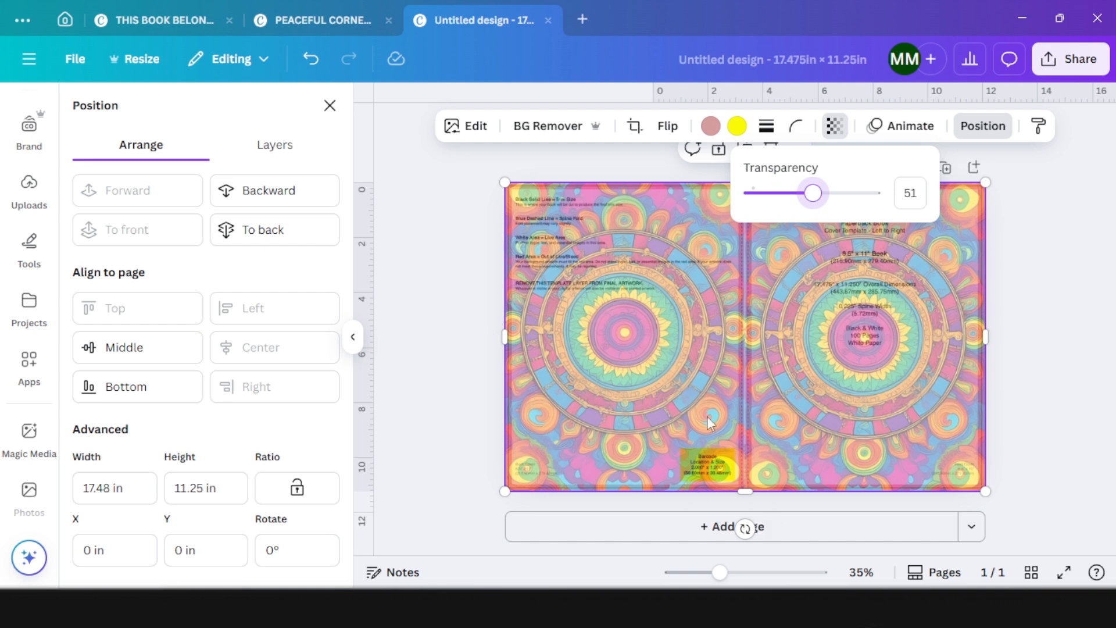
pyautogui.press('Escape')
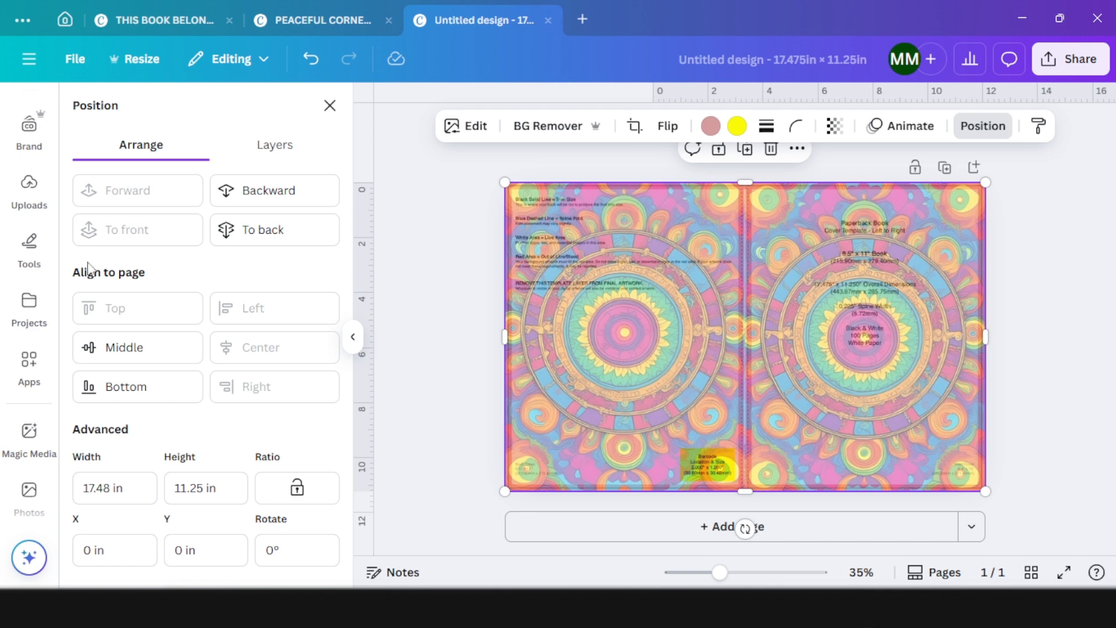
# Add a wide rectangle to the upper front cover and narrow it to fit inside the live area.
pyautogui.scroll(3, 35, 233)
pyautogui.click(34, 184)
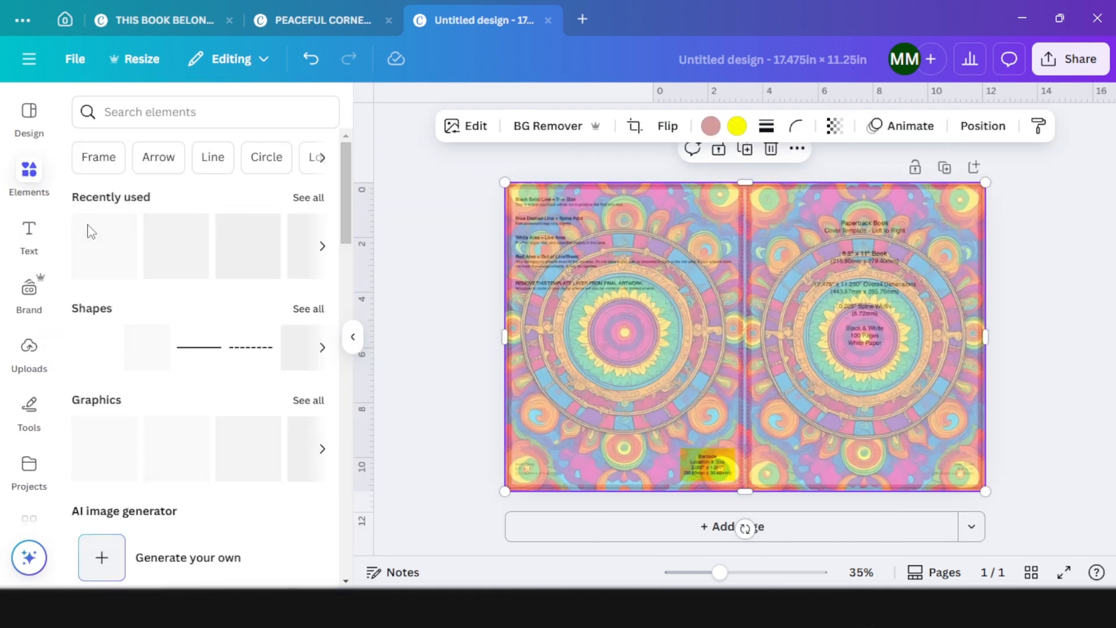
pyautogui.moveTo(93, 348); pyautogui.dragTo(968, 334)
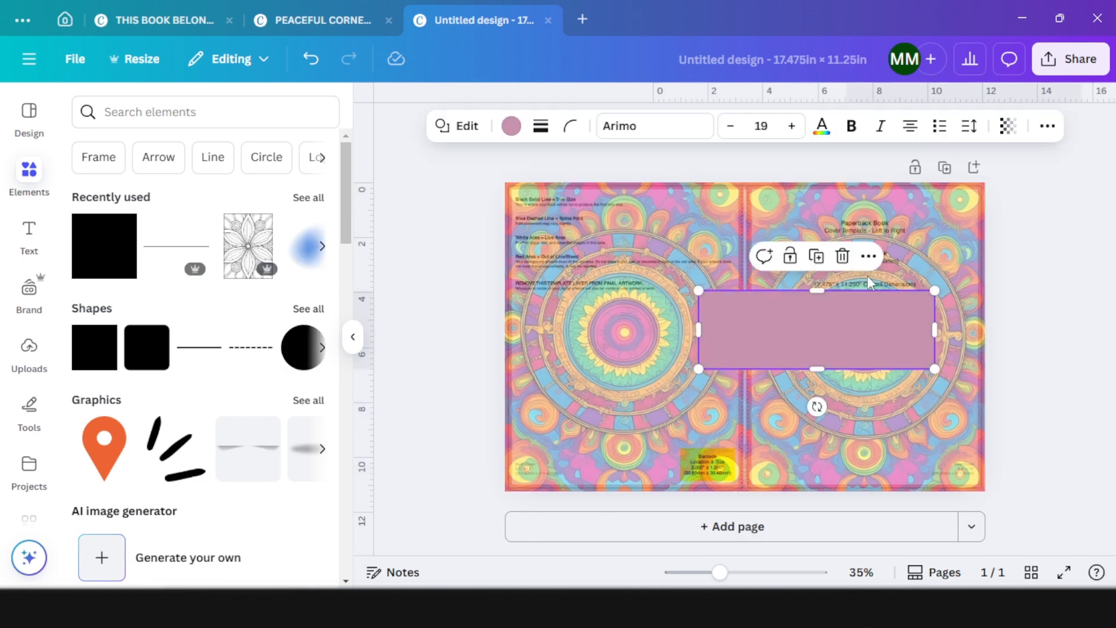
pyautogui.moveTo(857, 316); pyautogui.dragTo(897, 244)
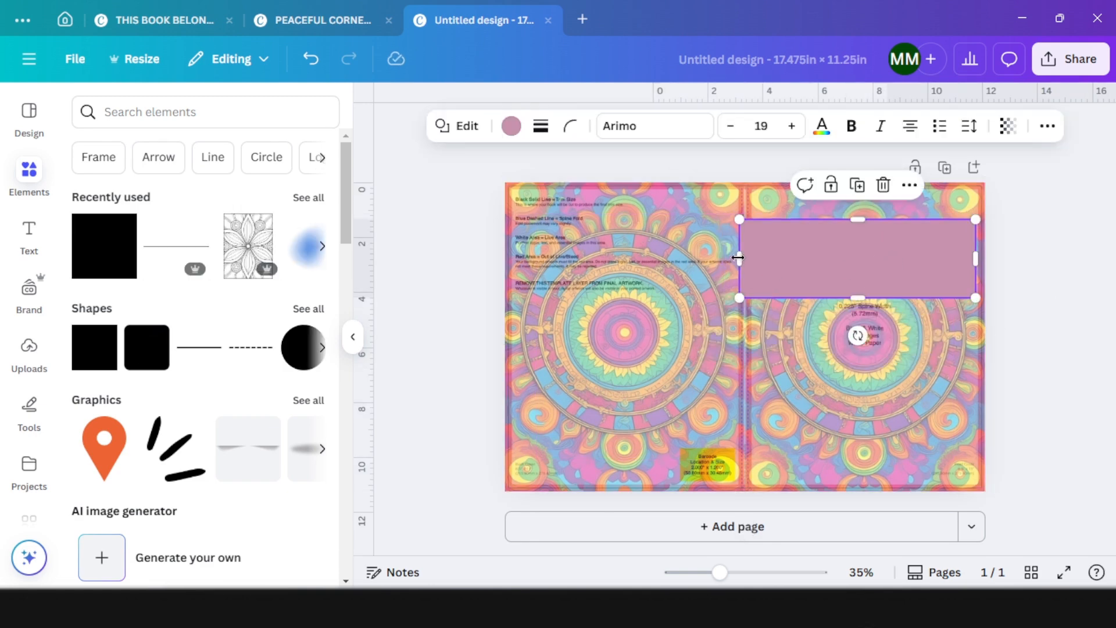
pyautogui.moveTo(738, 258); pyautogui.dragTo(753, 259)
pyautogui.moveTo(975, 259); pyautogui.dragTo(965, 259)
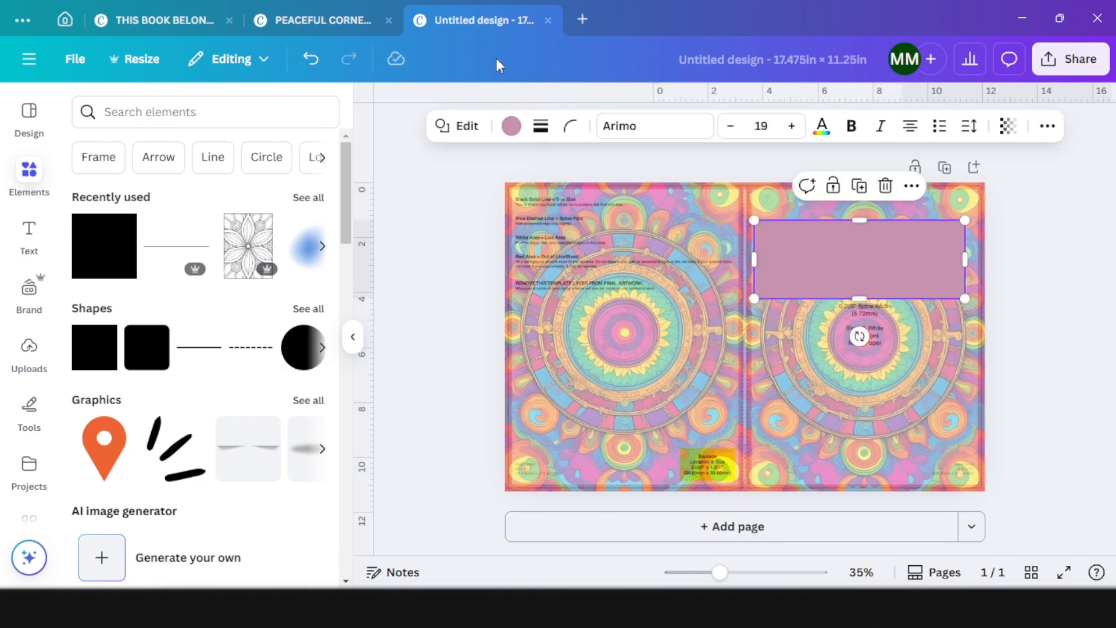
# Fill the title rectangle with white and center it horizontally on the front cover.
pyautogui.click(512, 129)
pyautogui.click(283, 250)
pyautogui.moveTo(843, 258); pyautogui.dragTo(849, 259)
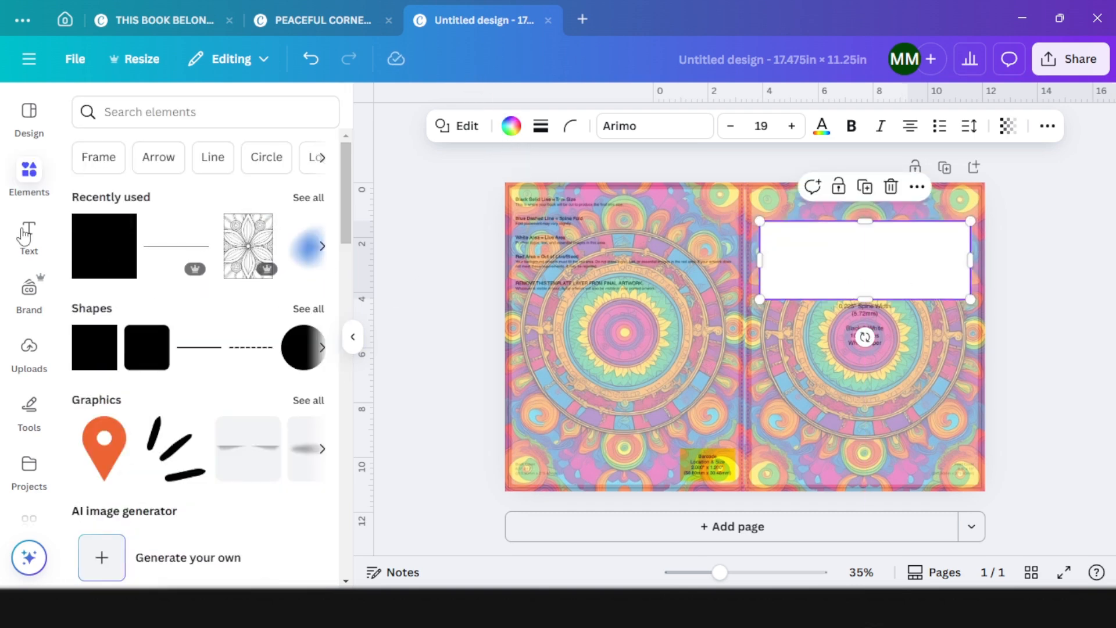
# Add the heading "PATTERN ESCAPE" over the white rectangle on the front cover and select it.
pyautogui.click(29, 232)
pyautogui.click(166, 274)
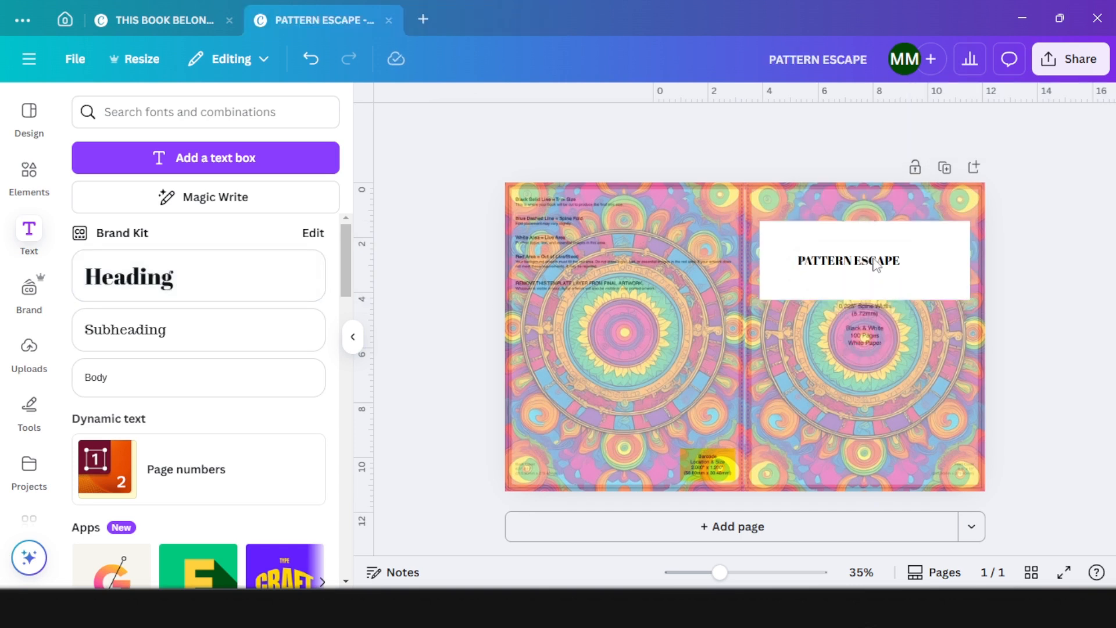
pyautogui.click(876, 264)
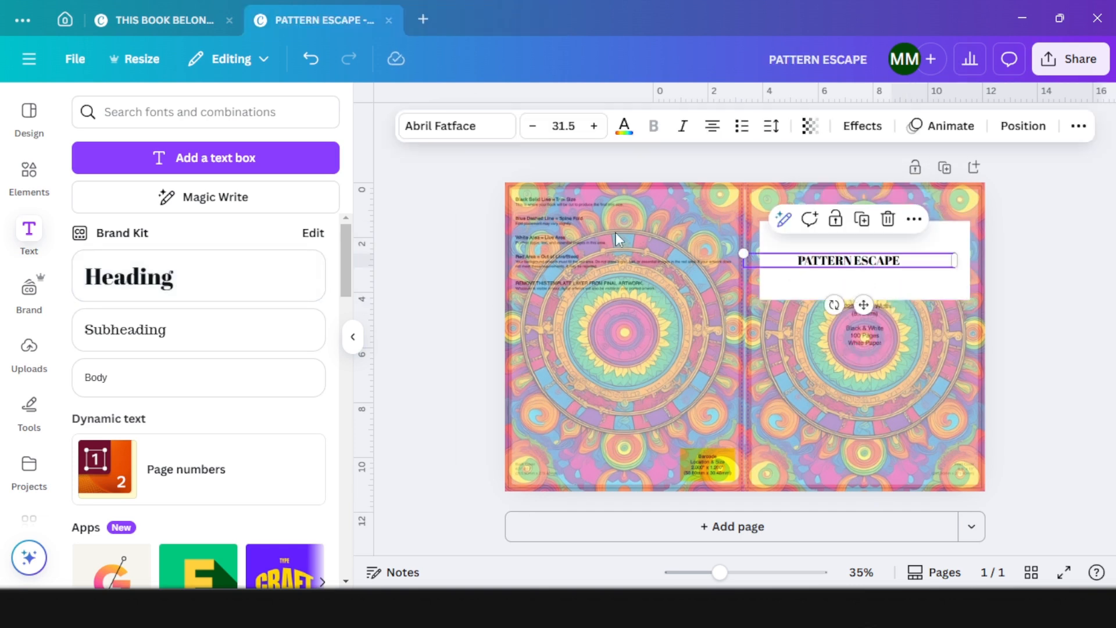
# Change the "PATTERN ESCAPE" title's font to Anton and enlarge it to size 72.7 across the white rectangle.
pyautogui.click(429, 125)
pyautogui.click(124, 406)
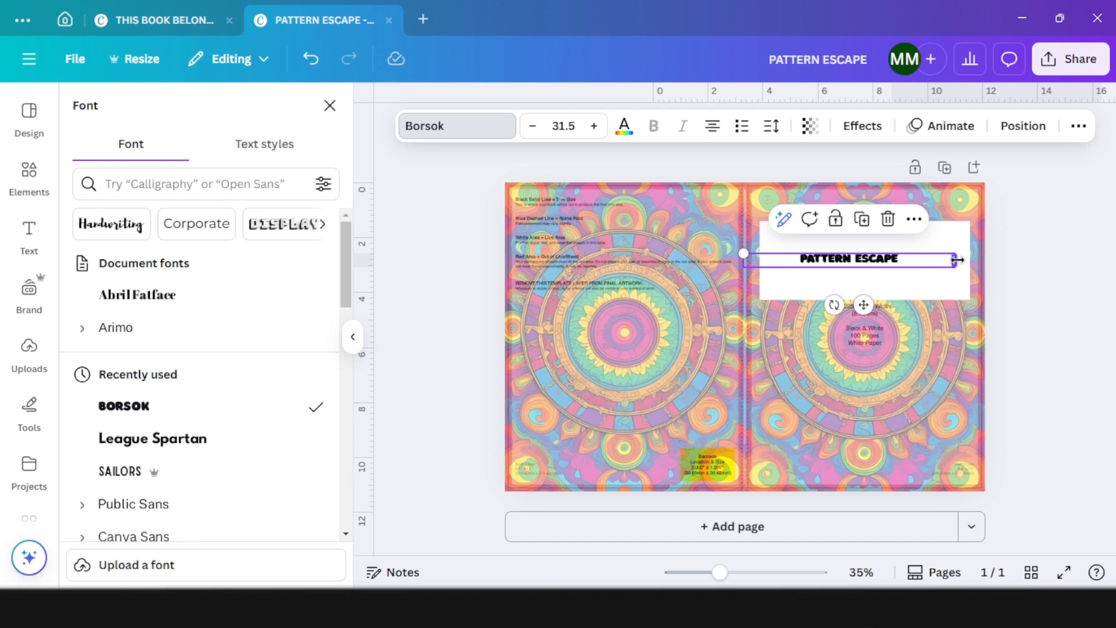
pyautogui.moveTo(958, 260); pyautogui.dragTo(930, 263)
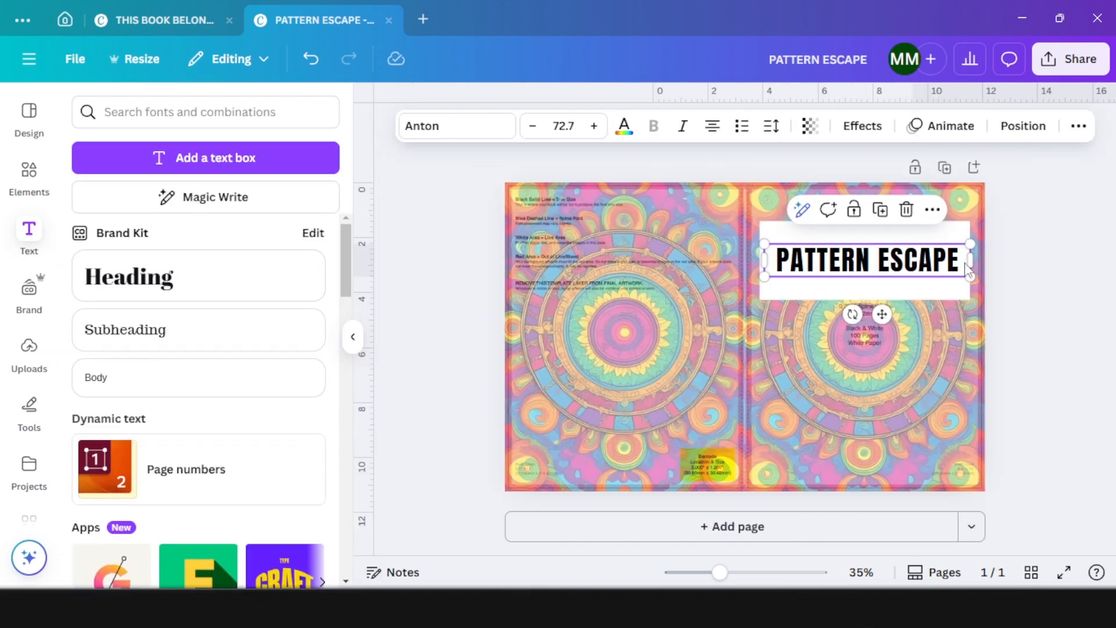
pyautogui.click(1032, 283)
pyautogui.click(868, 301)
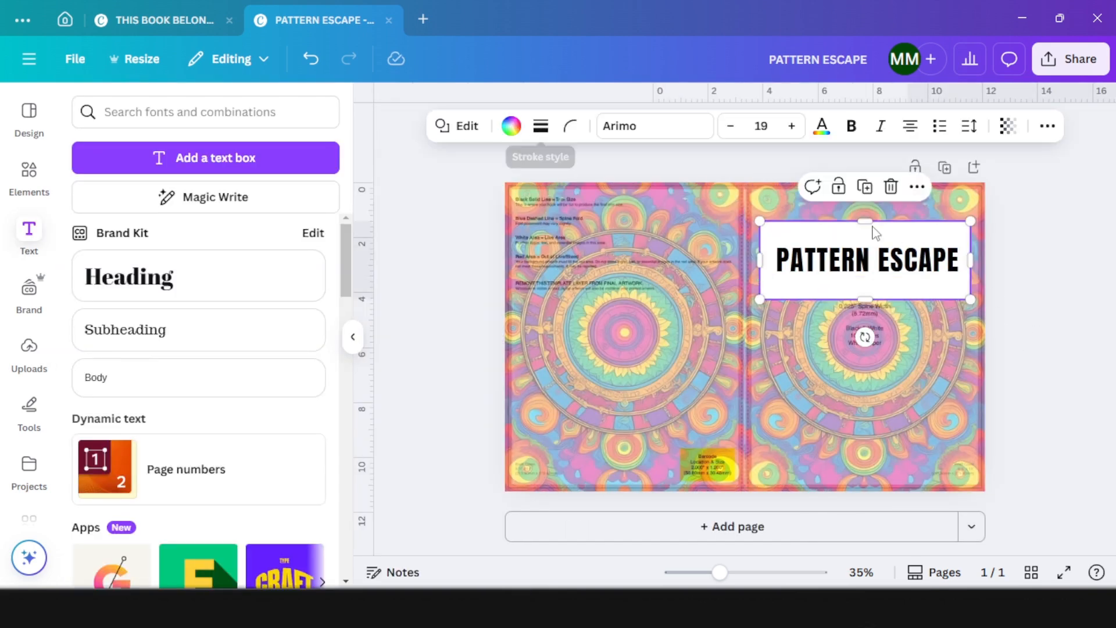
pyautogui.click(988, 314)
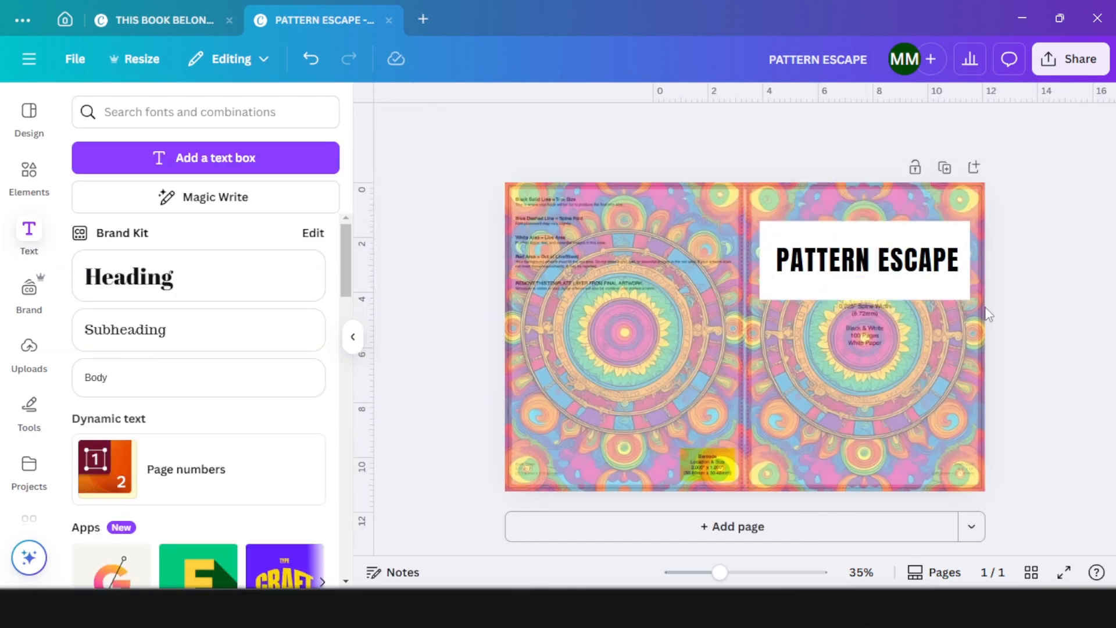
# Add the subheading "ADULT COLORING BOOK" above the title, widened across the rectangle, and enlarge and lower the title beneath it.
pyautogui.click(157, 343)
pyautogui.moveTo(749, 378); pyautogui.dragTo(864, 284)
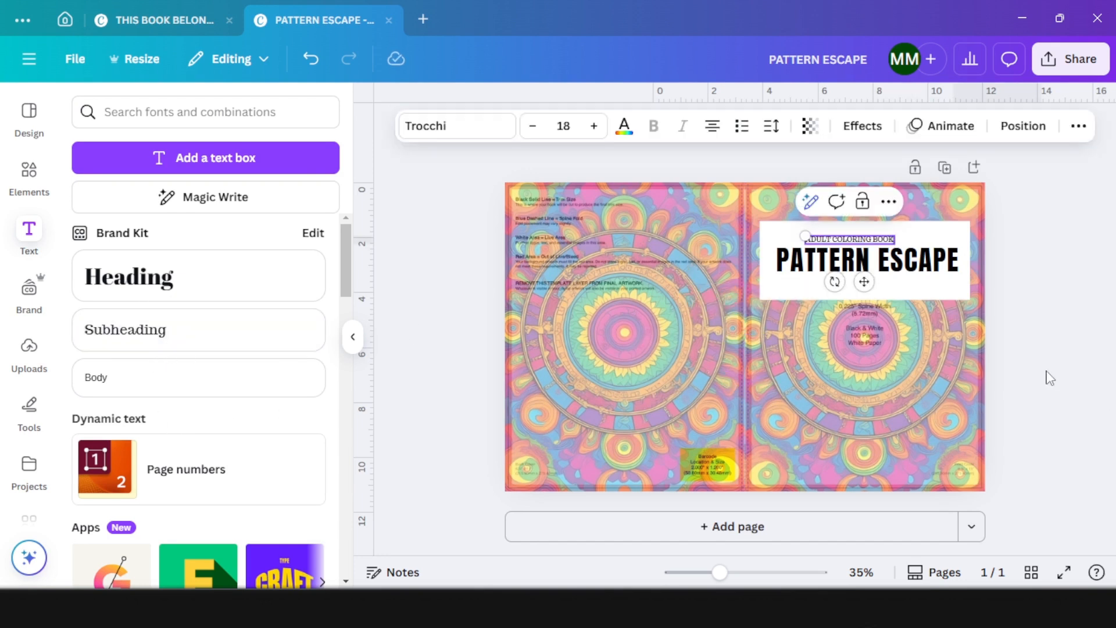
pyautogui.click(1055, 344)
pyautogui.click(870, 249)
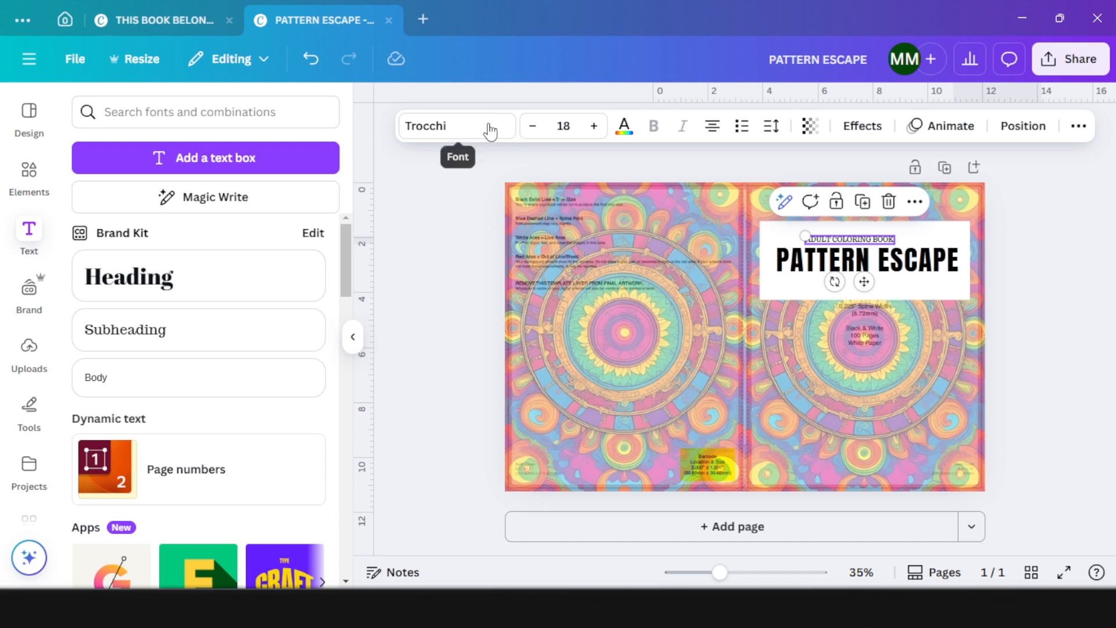
pyautogui.click(895, 298)
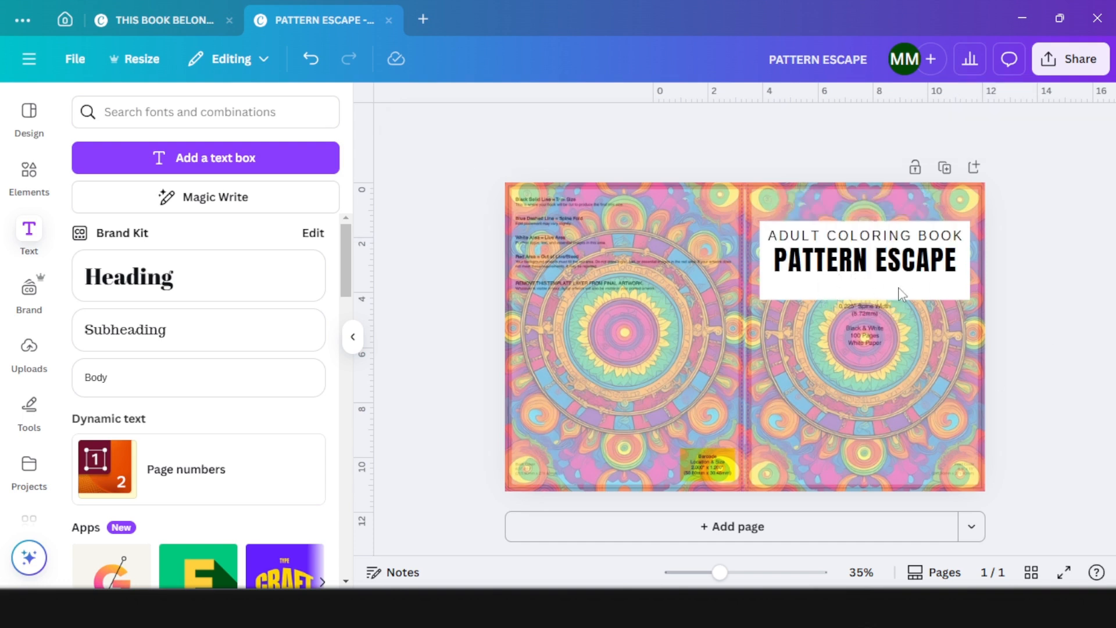
pyautogui.click(849, 269)
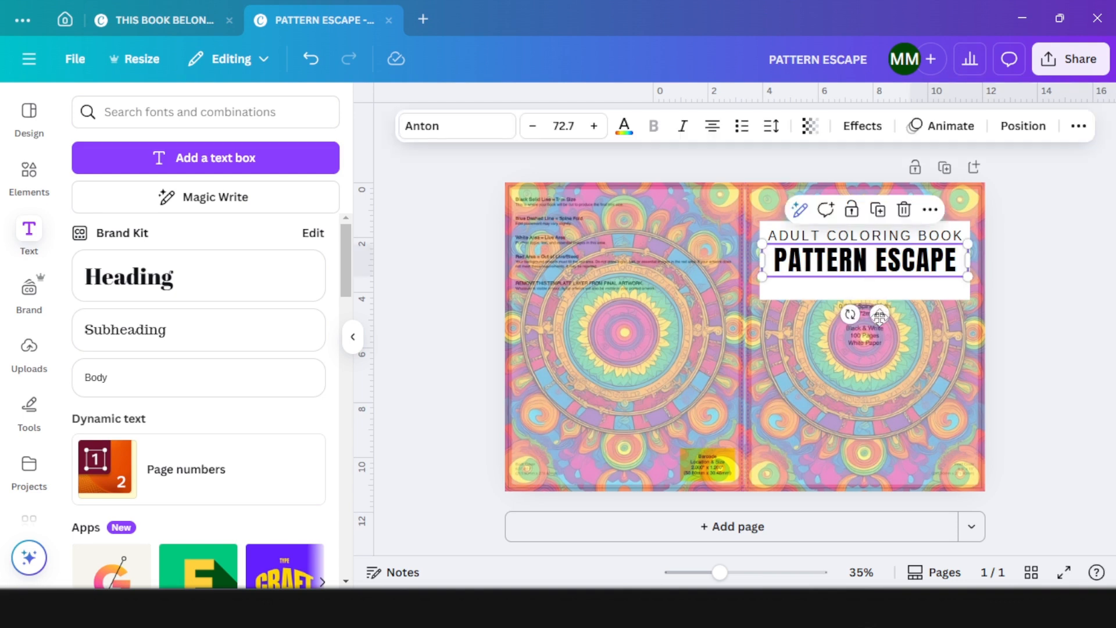
pyautogui.moveTo(878, 313); pyautogui.dragTo(880, 323)
# Give the white title rectangle a solid outline with stroke weight 2 and corner rounding 58.
pyautogui.click(831, 297)
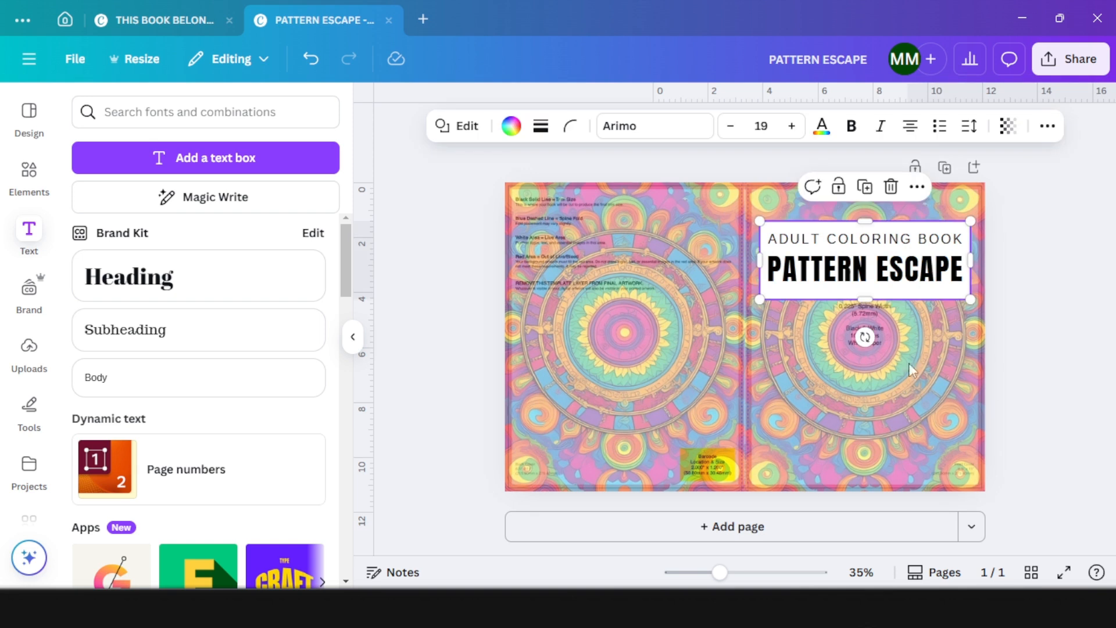
pyautogui.click(553, 124)
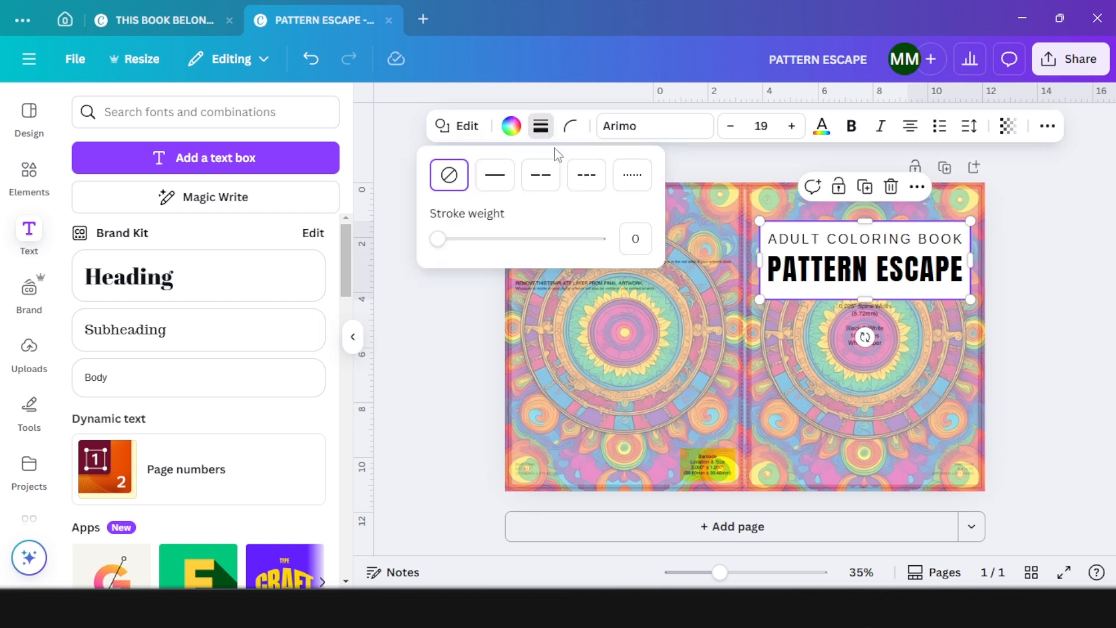
pyautogui.click(493, 175)
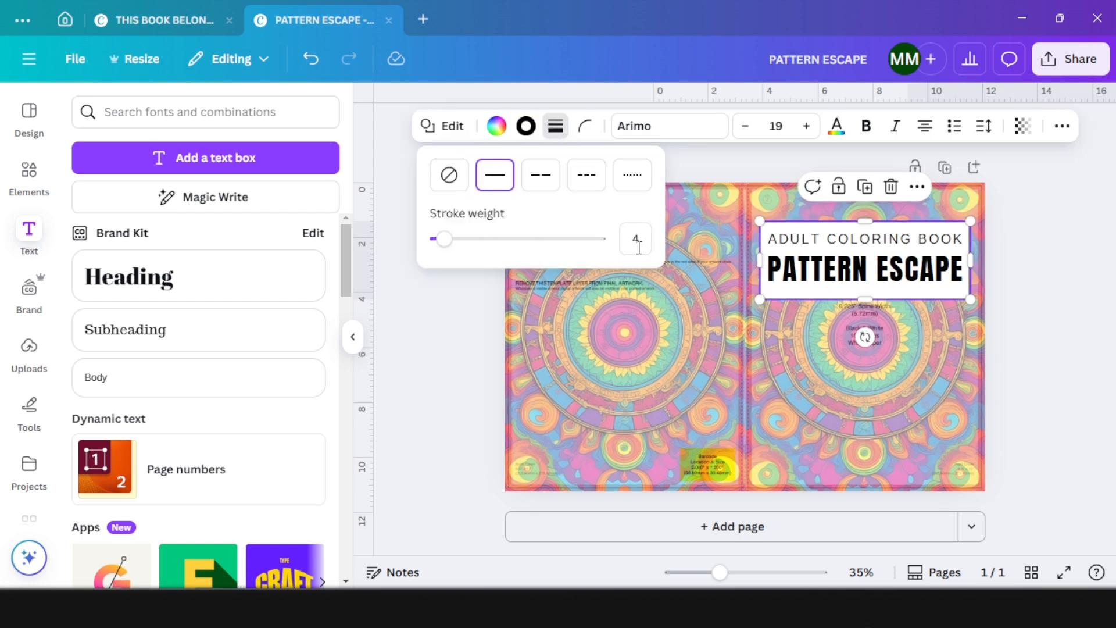
pyautogui.moveTo(445, 239); pyautogui.dragTo(440, 239)
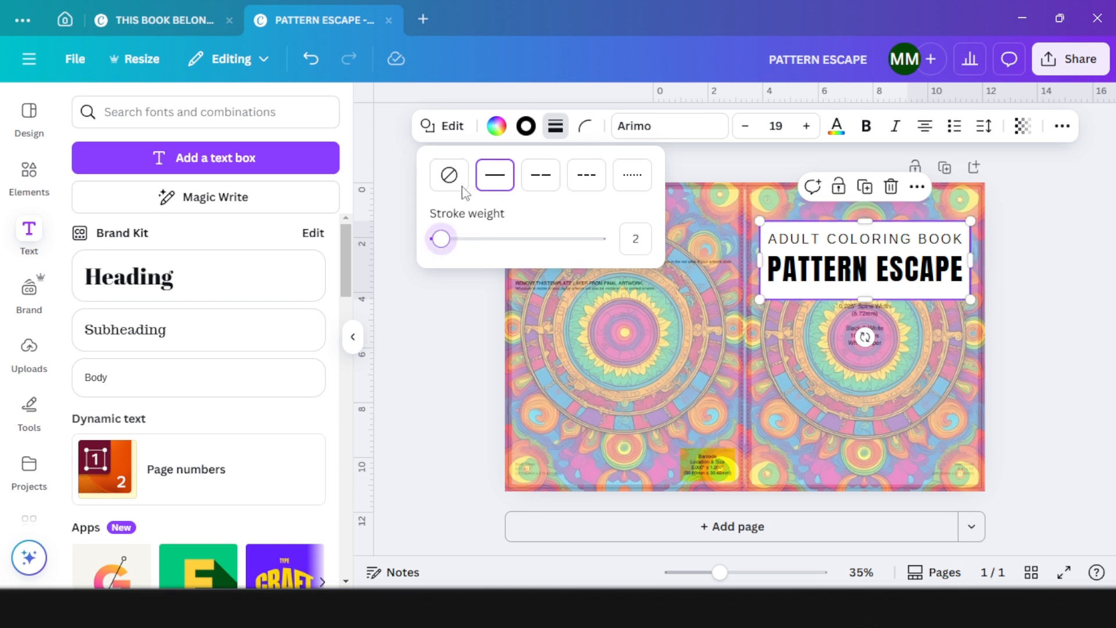
pyautogui.click(584, 126)
pyautogui.moveTo(503, 196); pyautogui.dragTo(573, 213)
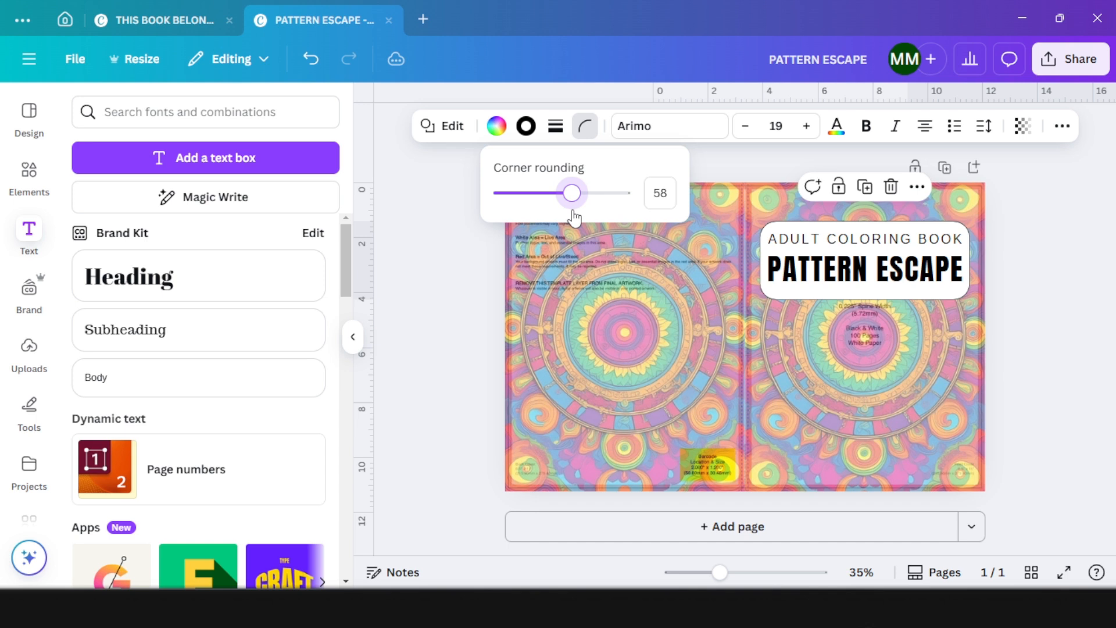
pyautogui.click(1056, 278)
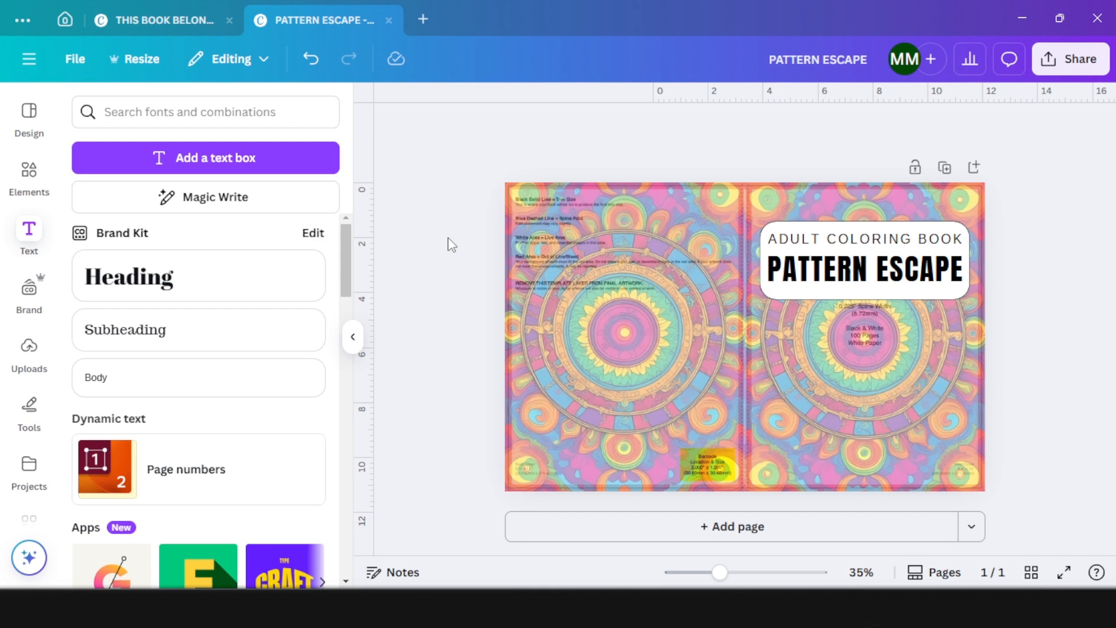
# Switch to the 100-page interior design and download only pages 3, 5, 7 and 9 as PNG images.
pyautogui.click(154, 22)
pyautogui.scroll(-8, 478, 174)
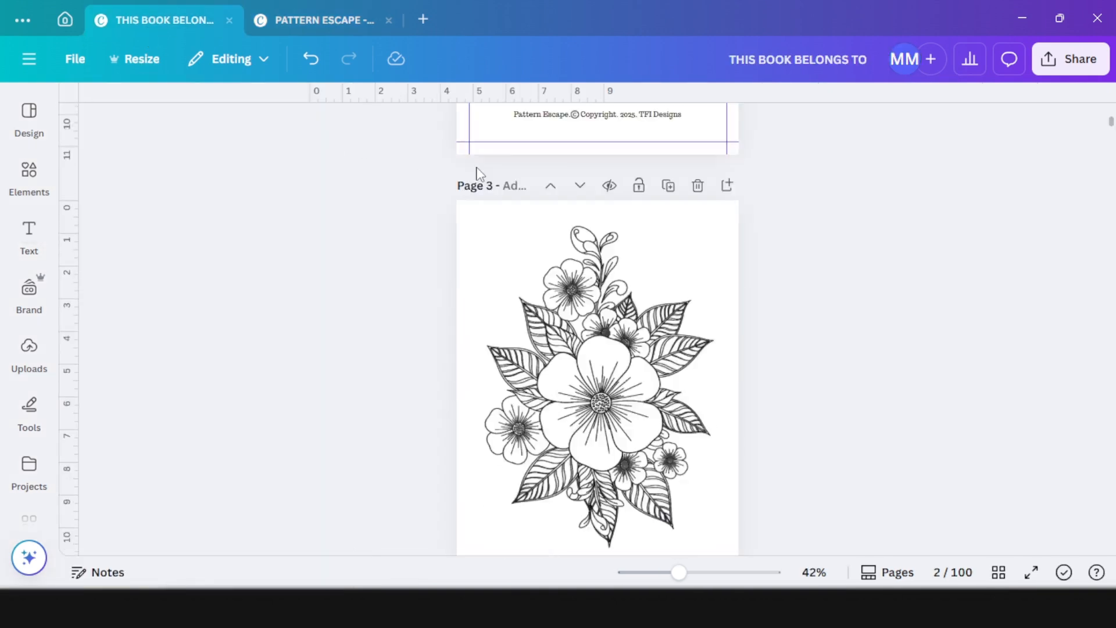
pyautogui.click(1072, 57)
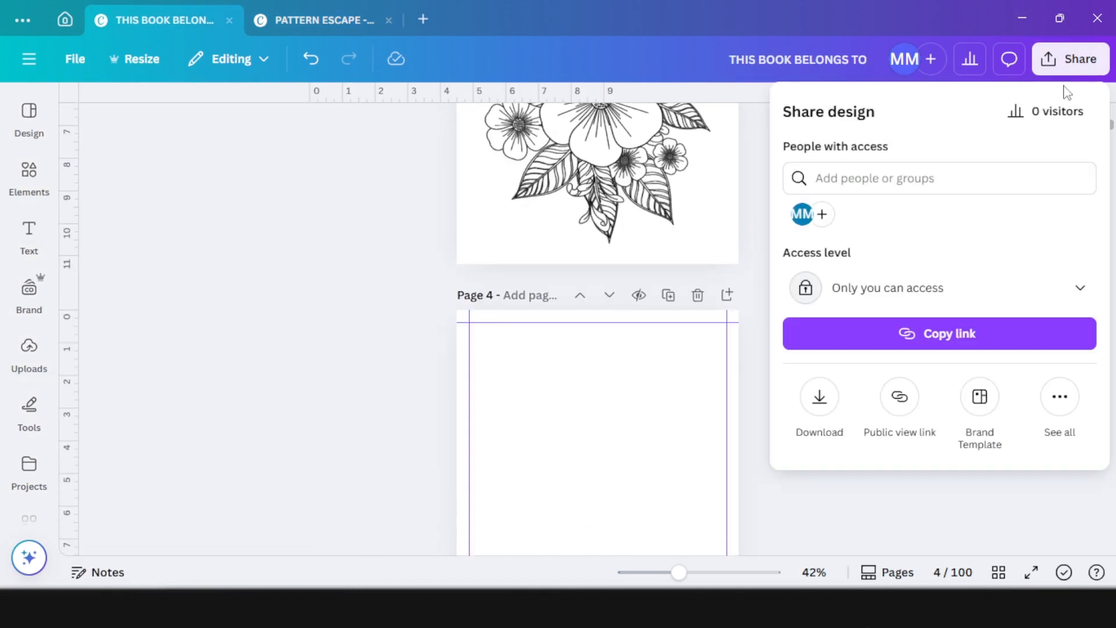
pyautogui.click(818, 398)
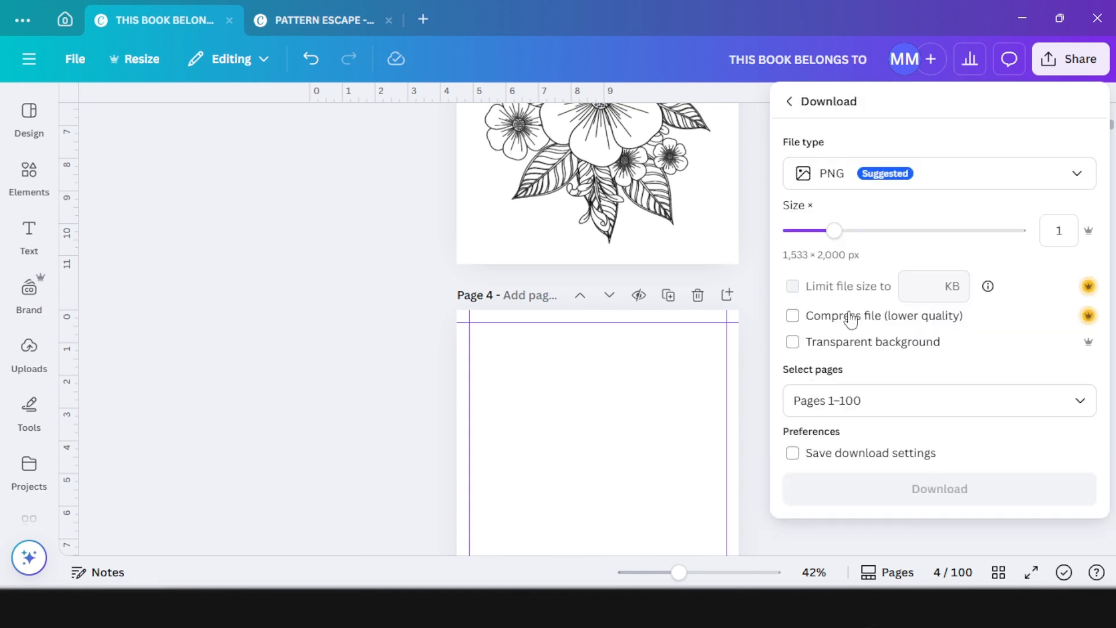
pyautogui.scroll(-1, 888, 341)
pyautogui.click(887, 341)
pyautogui.click(806, 166)
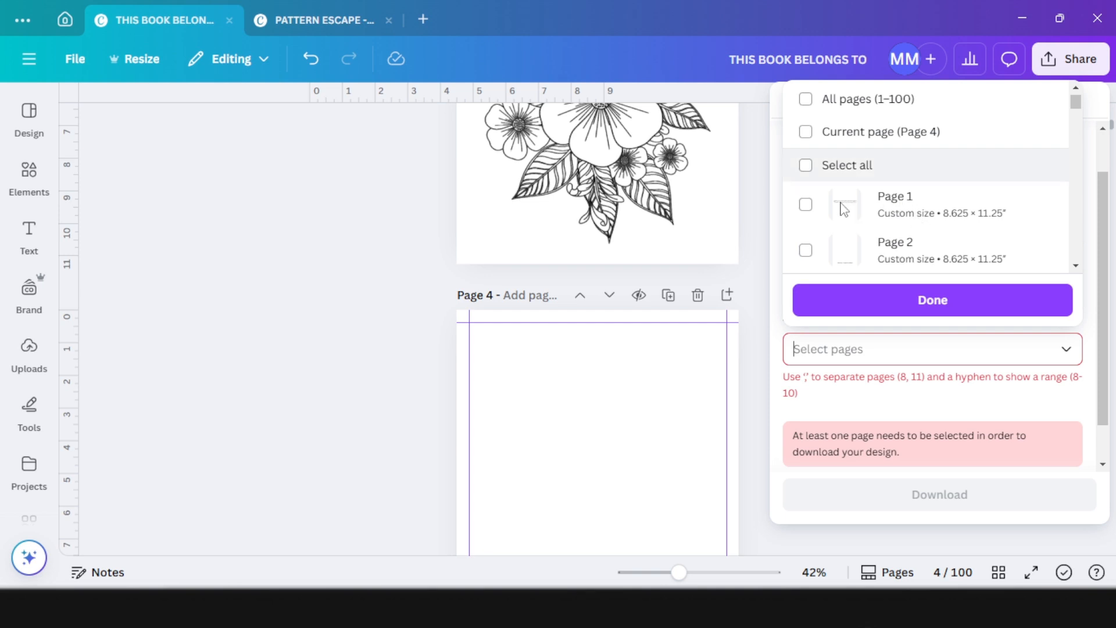
pyautogui.write('3,5,7,9')
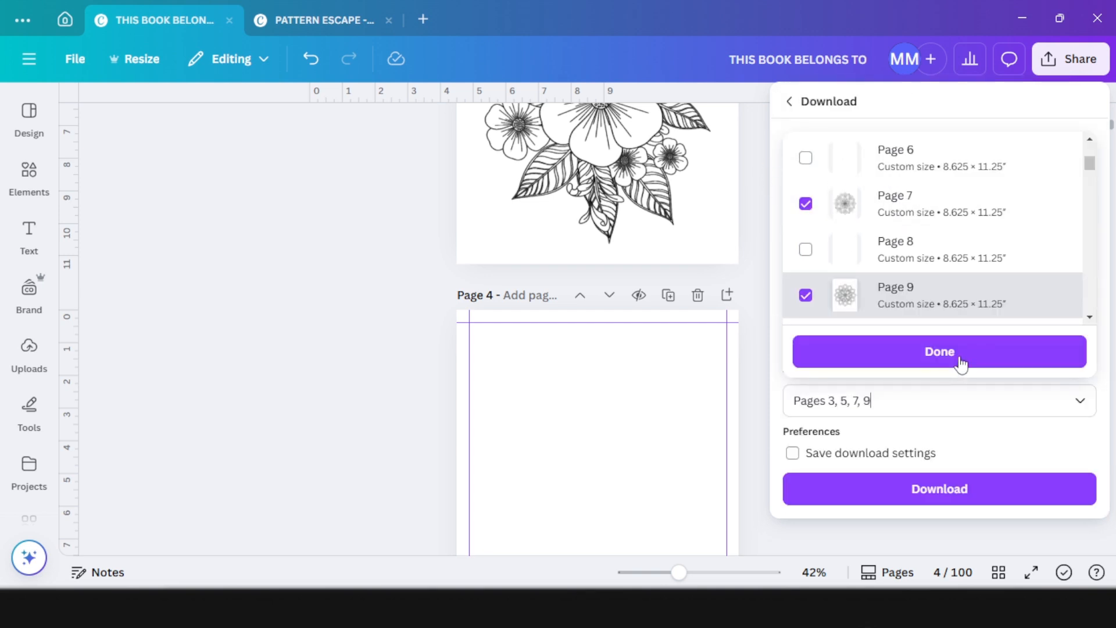
pyautogui.click(943, 362)
pyautogui.click(979, 494)
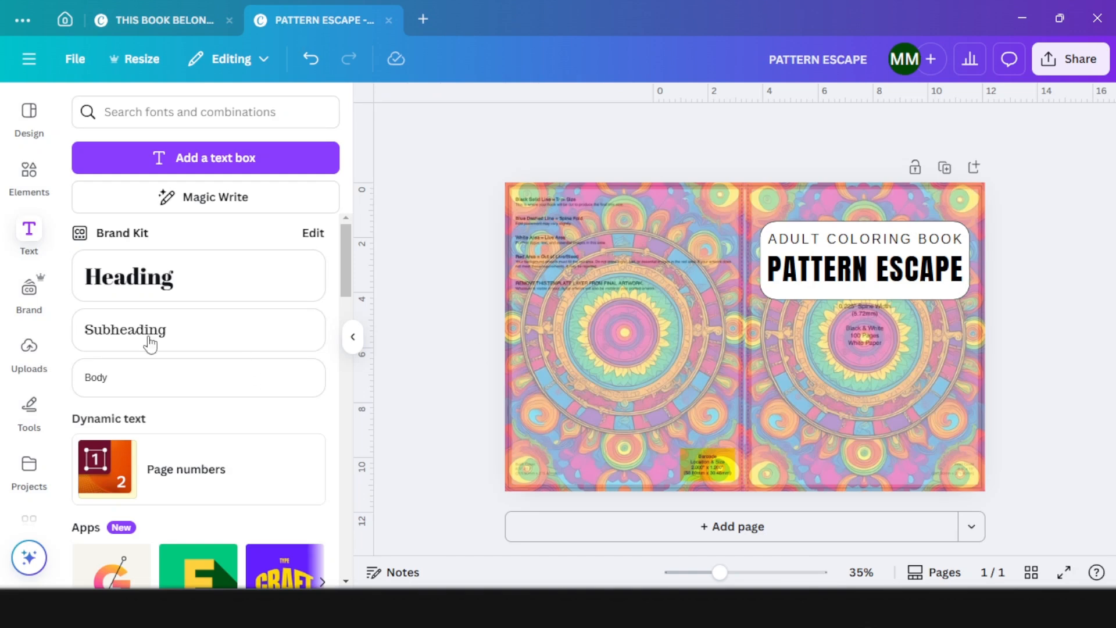
# In the cover design, upload the downloaded pages and place the floral, mandala and paisley images as small previews on the back cover.
pyautogui.click(33, 361)
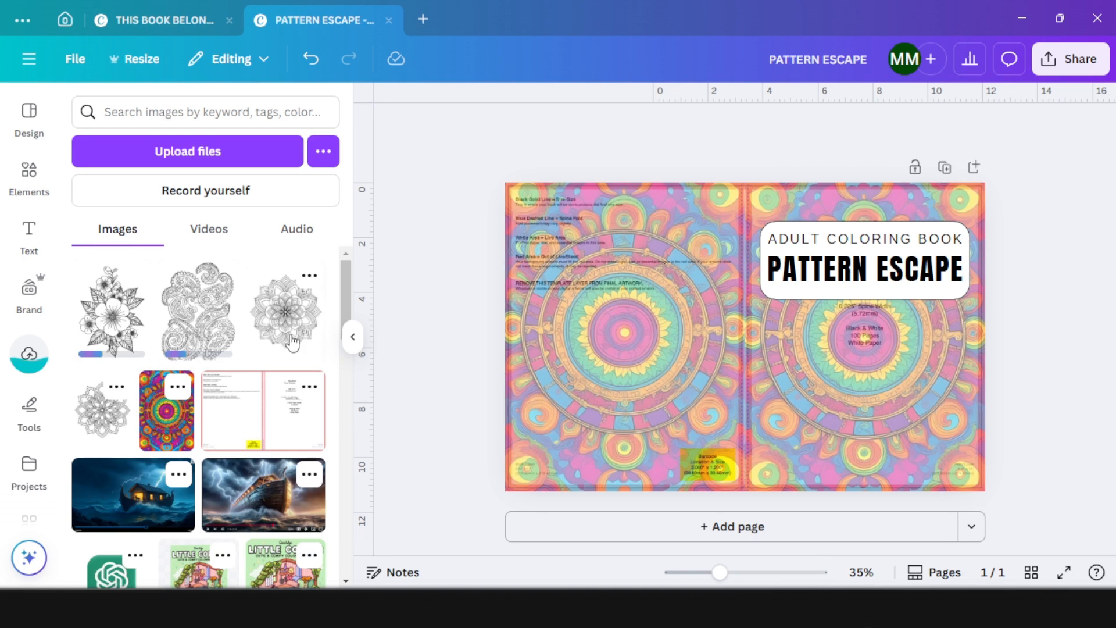
pyautogui.click(295, 337)
pyautogui.moveTo(692, 411); pyautogui.dragTo(587, 290)
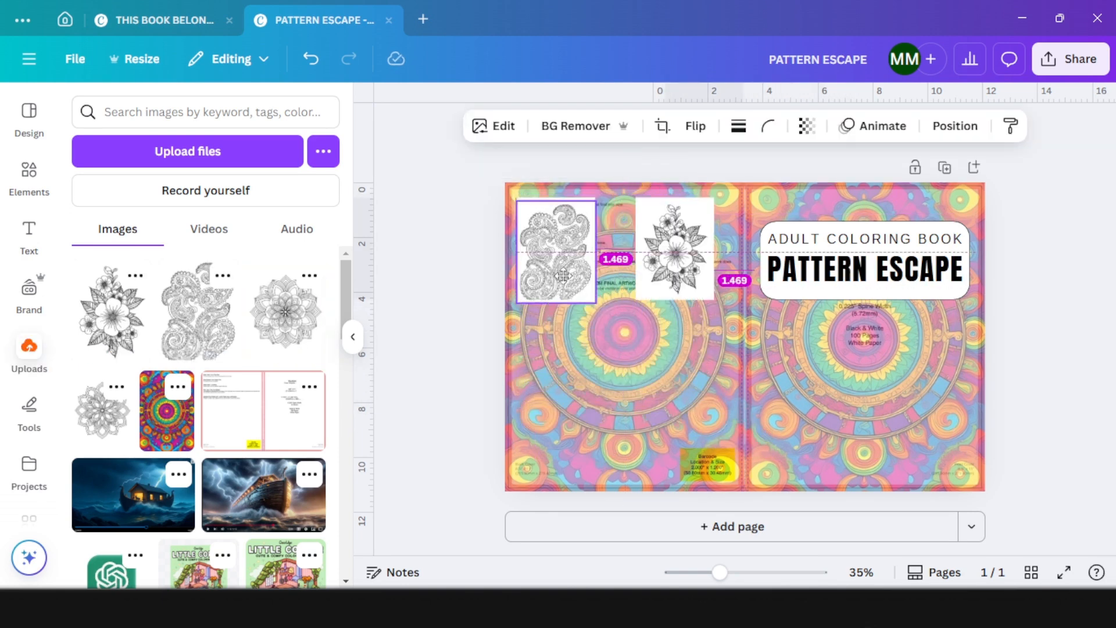
pyautogui.moveTo(559, 364); pyautogui.dragTo(552, 366)
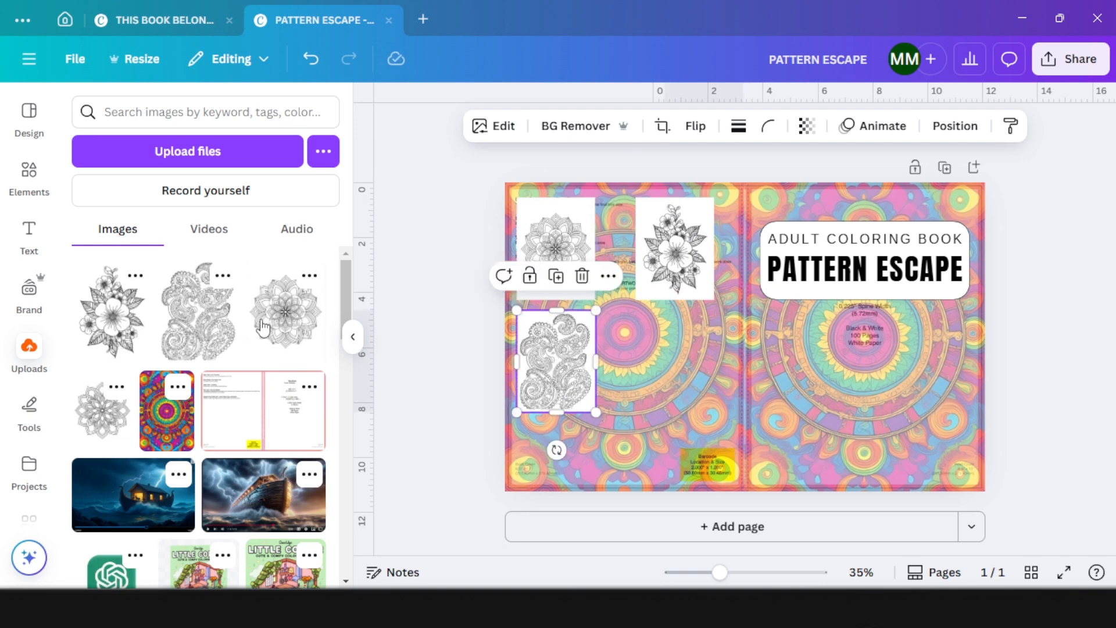
pyautogui.press('Escape')
# Add the remaining mandala page to the back cover, shrink it and place it below the floral image to complete a two-by-two grid.
pyautogui.click(78, 430)
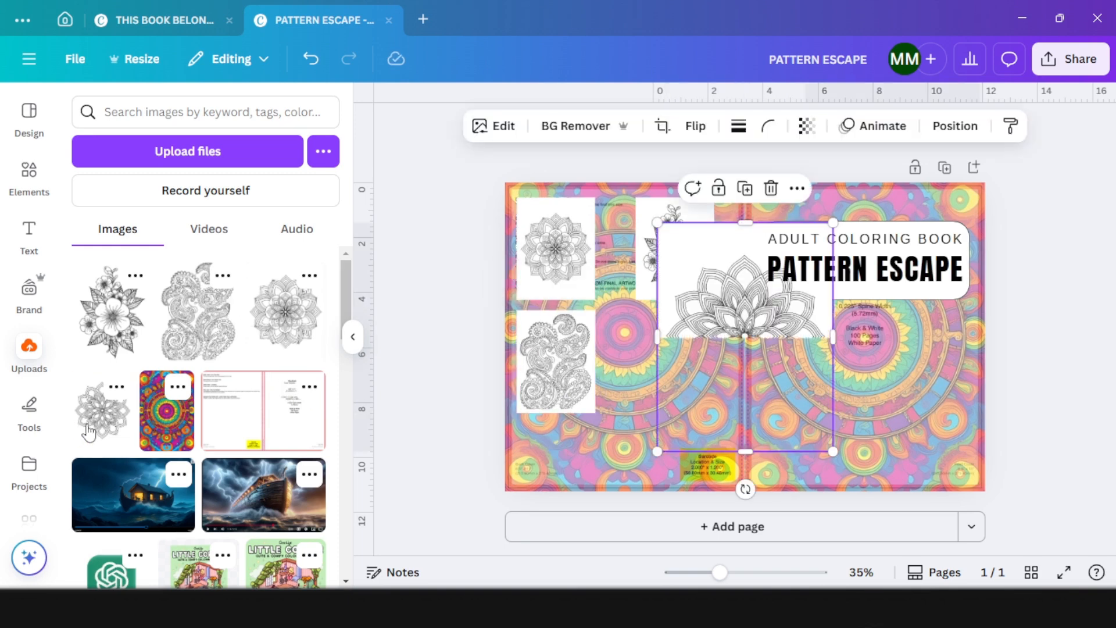
pyautogui.moveTo(711, 349); pyautogui.dragTo(574, 323)
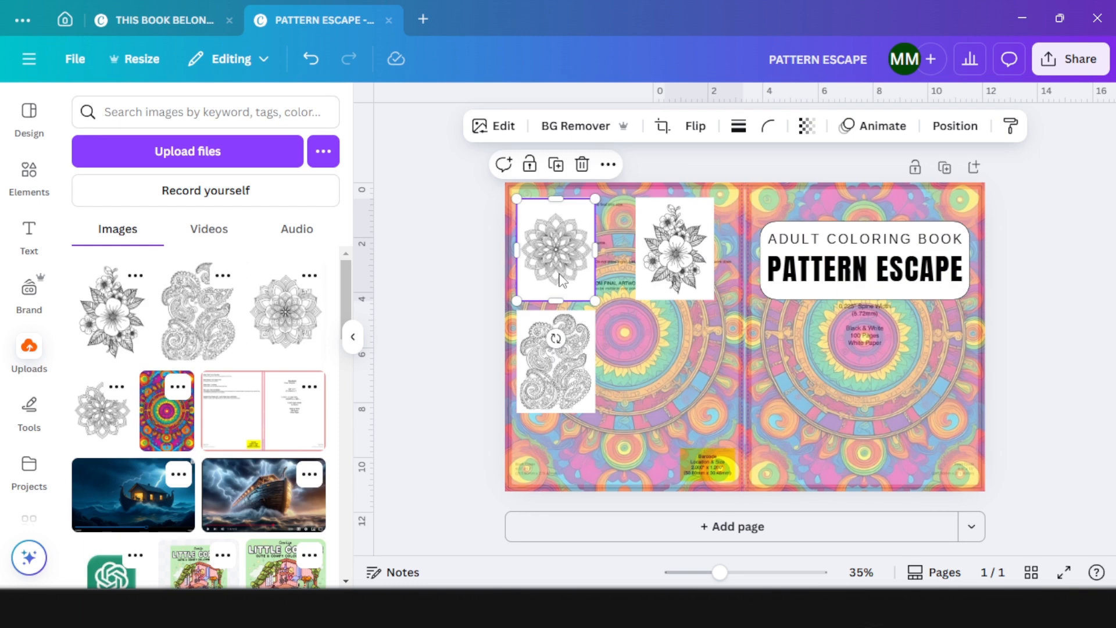
pyautogui.moveTo(563, 281); pyautogui.dragTo(683, 393)
pyautogui.click(447, 360)
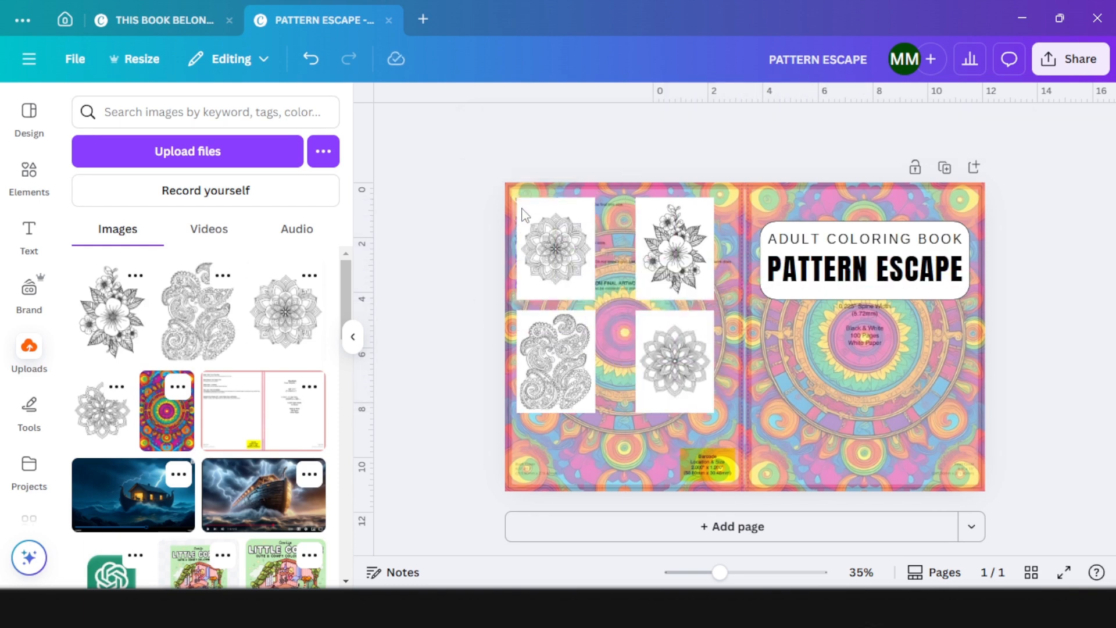
# Enlarge the mandala and paisley previews in the grid's left column together and position them inside the back cover's live area.
pyautogui.click(561, 246)
pyautogui.keyDown('shift'); pyautogui.click(577, 379); pyautogui.keyUp('shift')
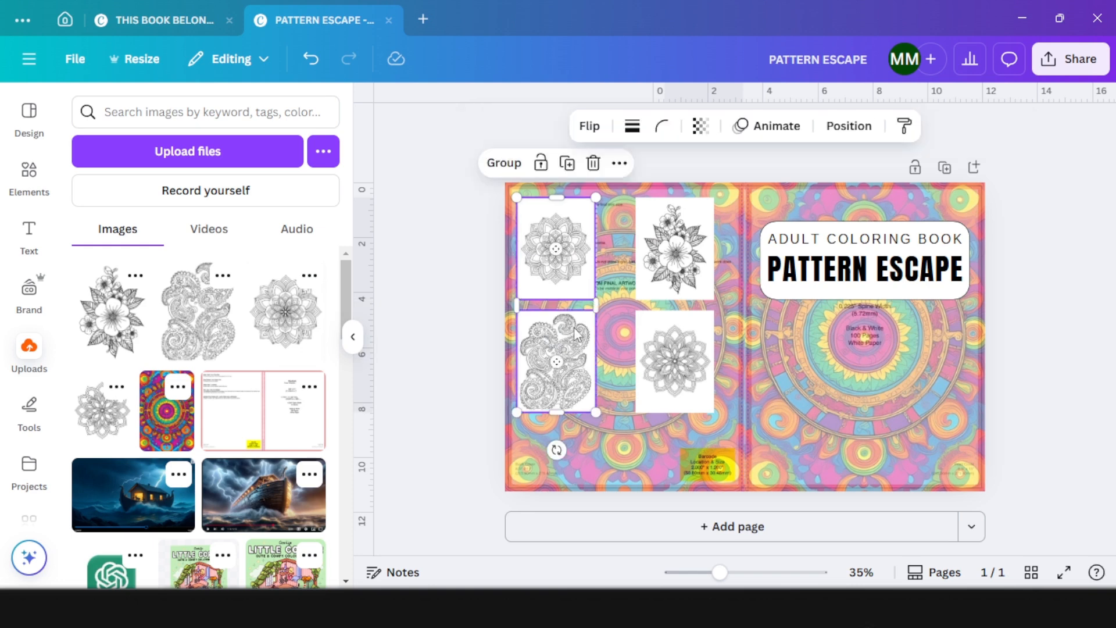
pyautogui.hotkey('shift', 'Right')
pyautogui.hotkey('shift', 'Right')
pyautogui.hotkey('shift', 'Right')
pyautogui.hotkey('shift', 'Right')
pyautogui.hotkey('shift', 'Right')
pyautogui.hotkey('shift', 'Right')
pyautogui.hotkey('shift', 'Right')
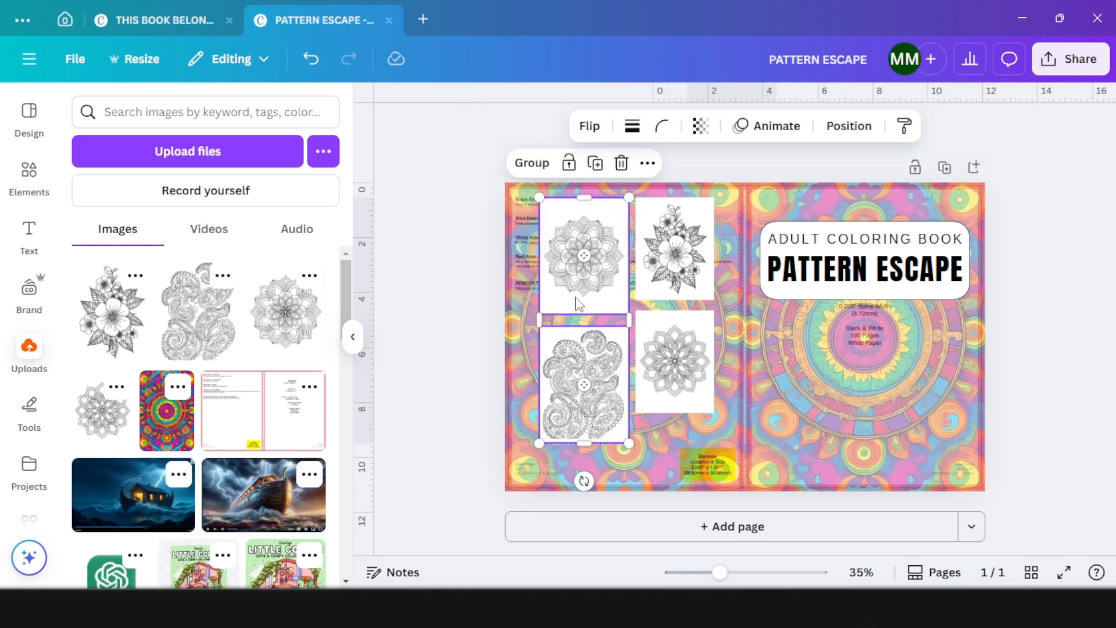
pyautogui.moveTo(575, 297); pyautogui.dragTo(559, 292)
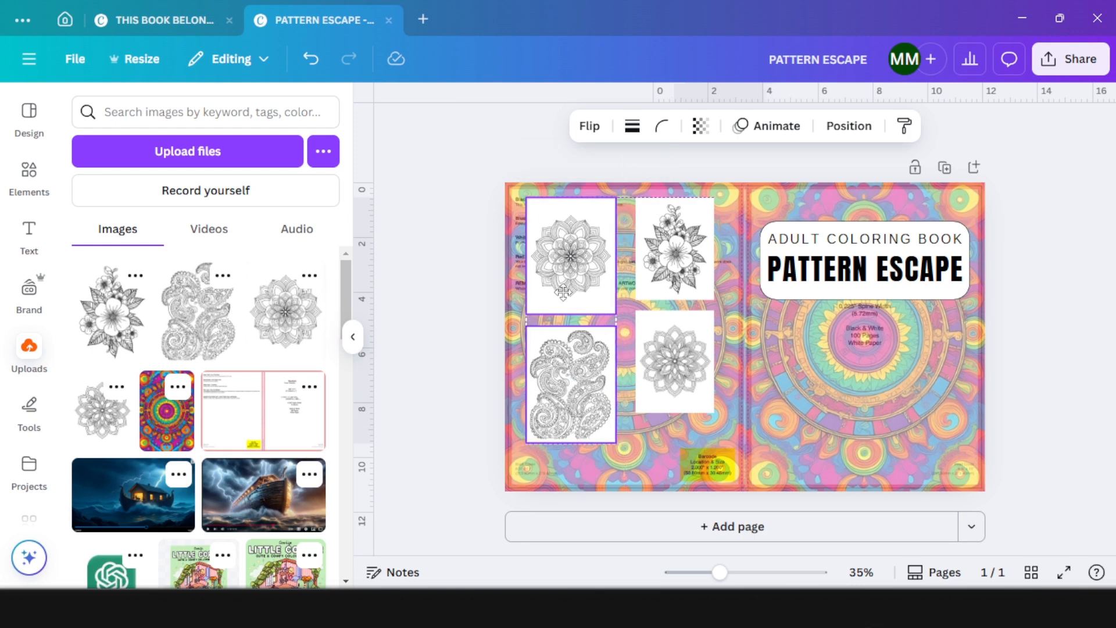
pyautogui.click(424, 322)
# Enlarge the floral and mandala previews of the right column to match the left column and align both columns side by side.
pyautogui.click(688, 256)
pyautogui.keyDown('shift'); pyautogui.click(710, 340); pyautogui.keyUp('shift')
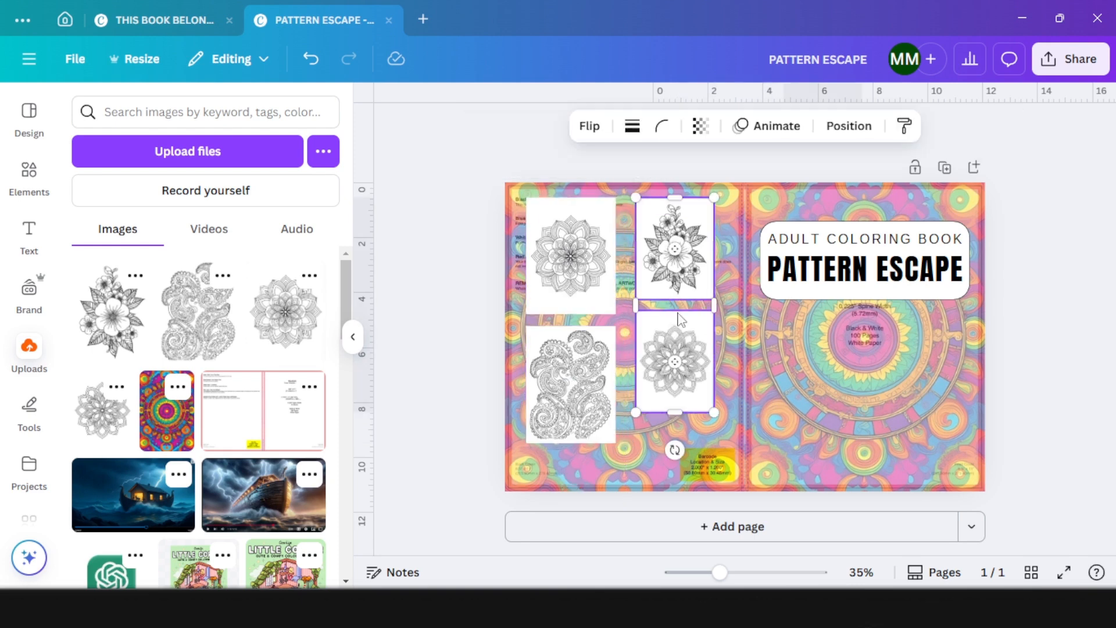
pyautogui.moveTo(654, 262); pyautogui.dragTo(544, 262)
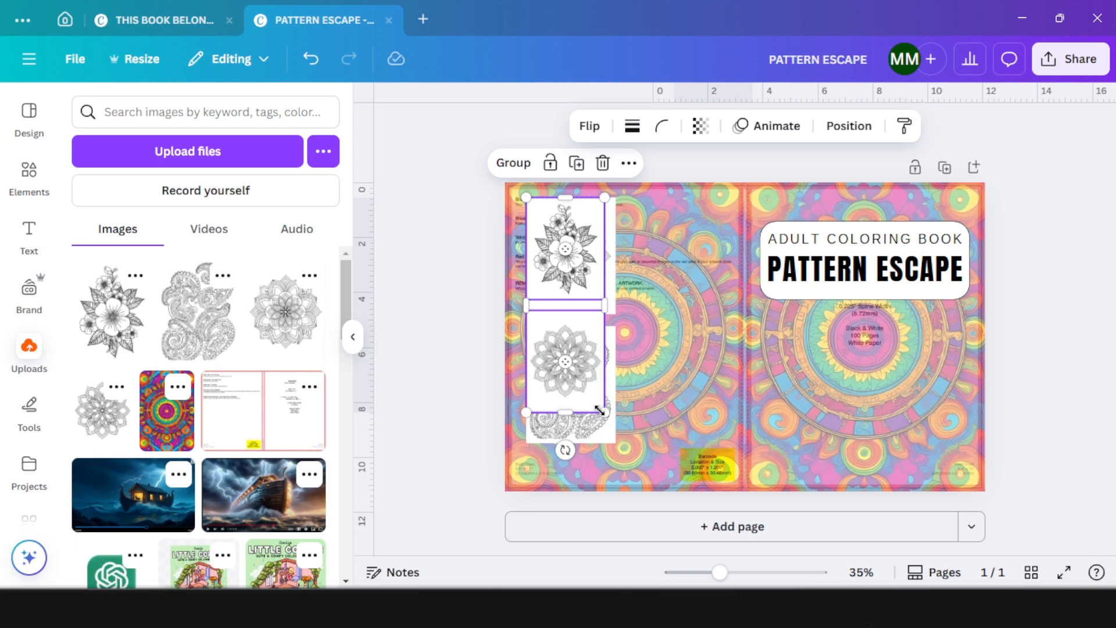
pyautogui.moveTo(599, 410); pyautogui.dragTo(616, 443)
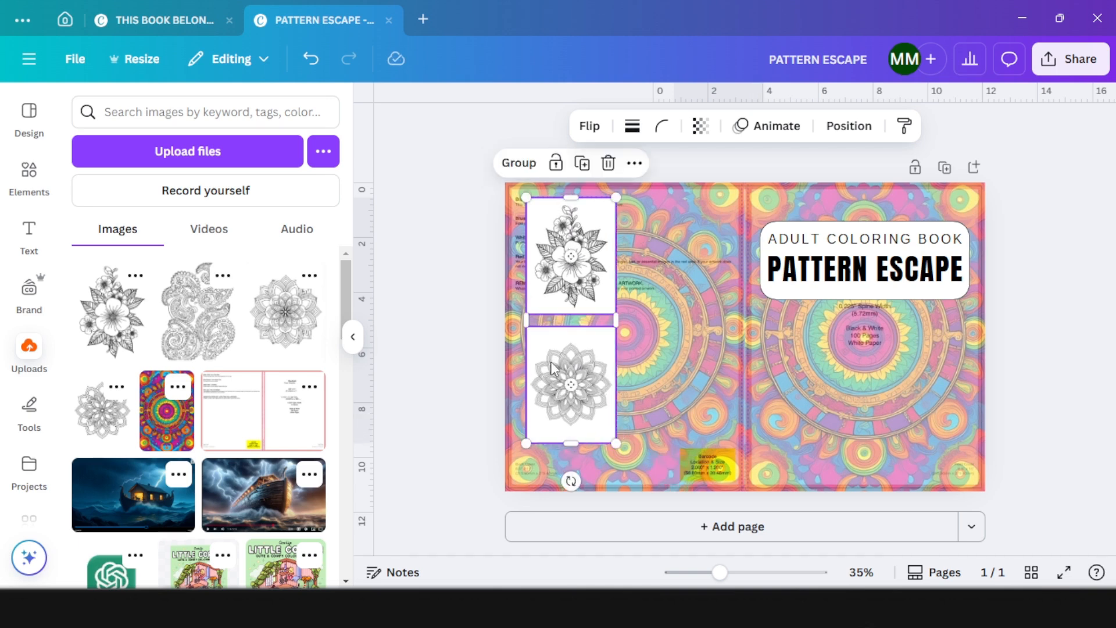
pyautogui.moveTo(551, 362); pyautogui.dragTo(650, 357)
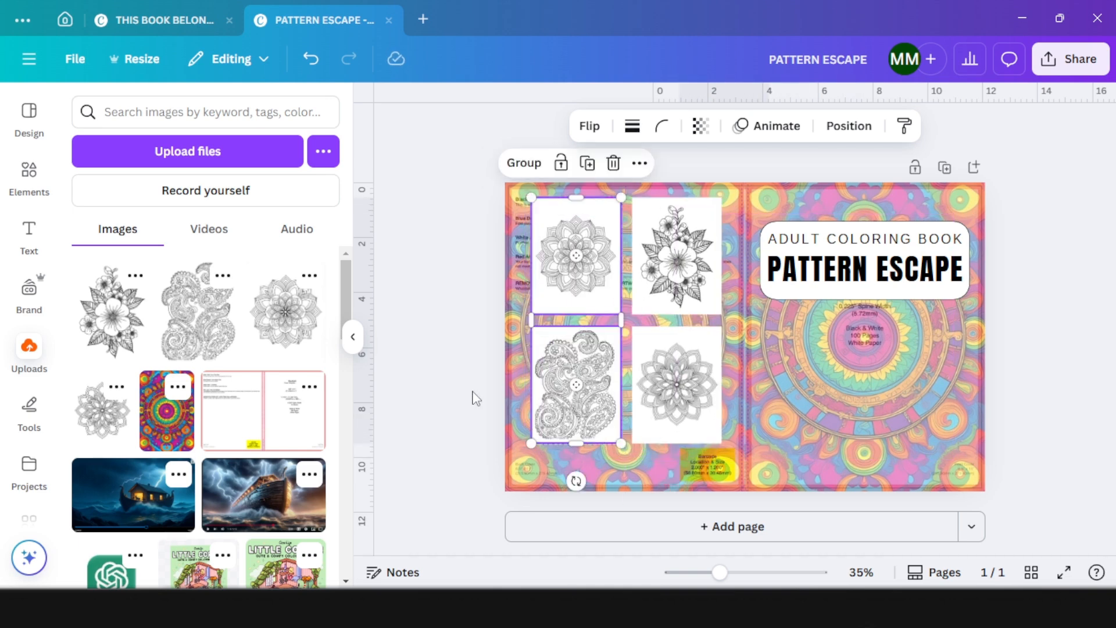
pyautogui.click(458, 381)
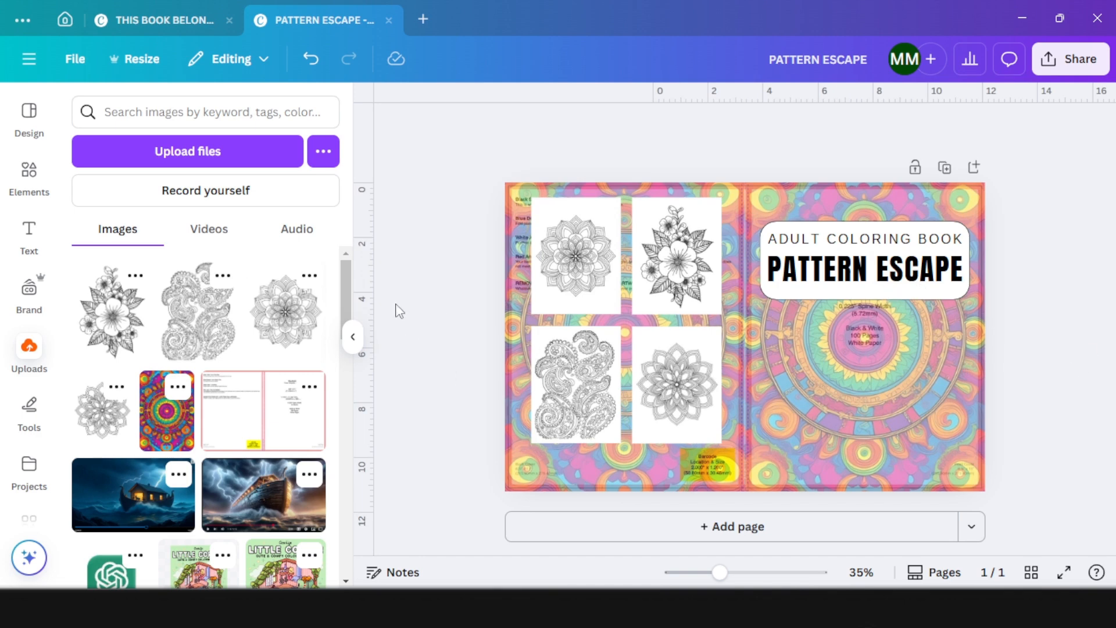
# Add the text "TFI DESIGNS" as a subheading under the preview grid on the back cover and style it in bold Public Sans at 24.4.
pyautogui.click(29, 235)
pyautogui.click(203, 326)
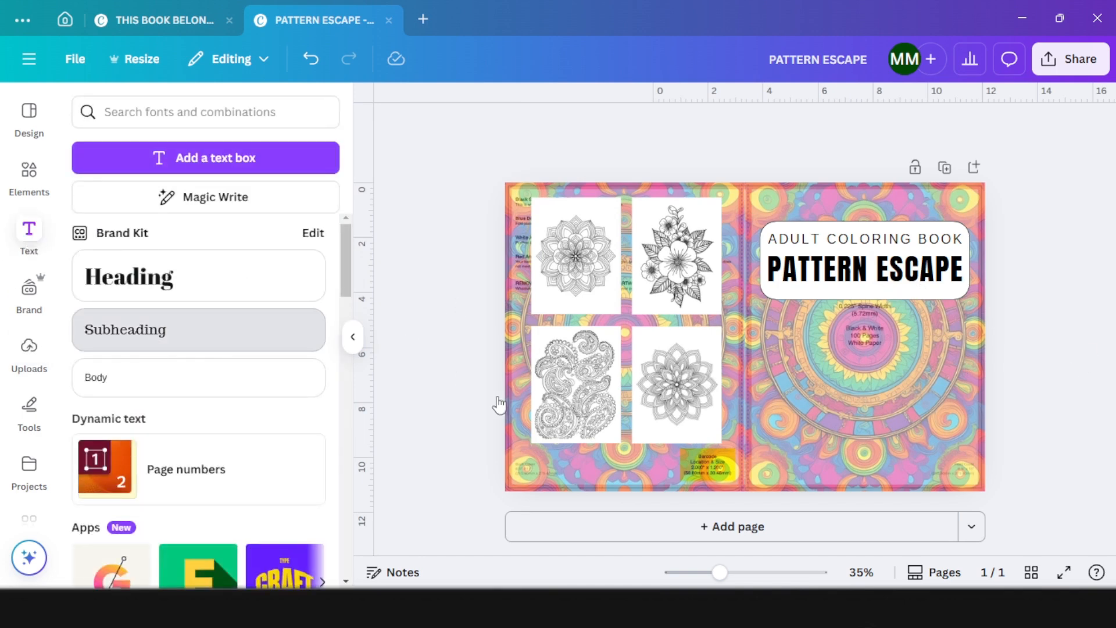
pyautogui.moveTo(735, 332); pyautogui.dragTo(581, 463)
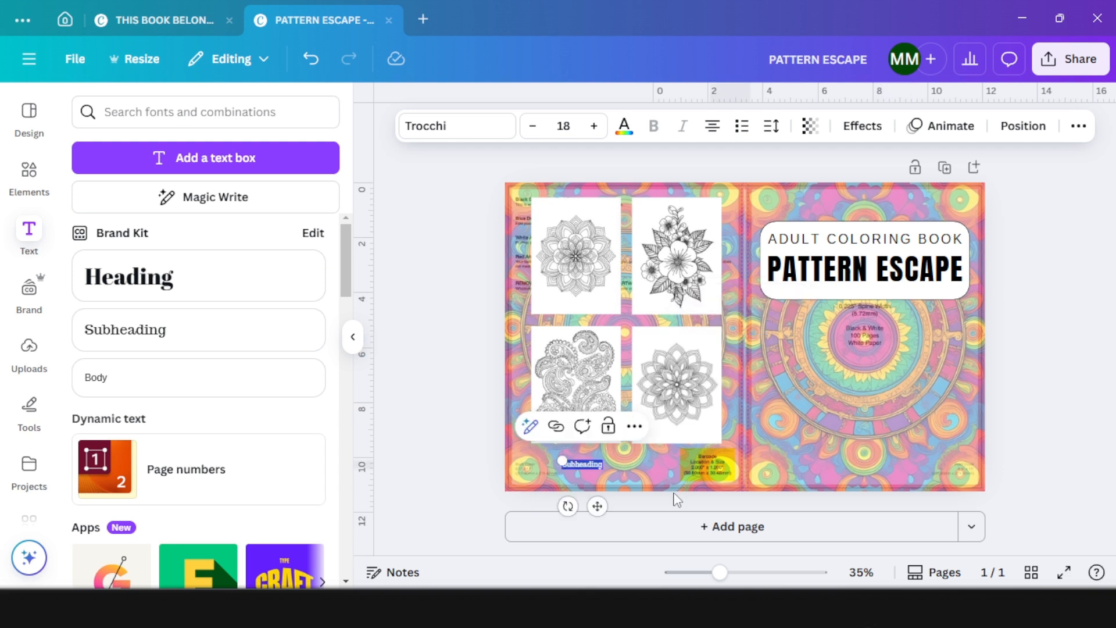
pyautogui.write('FI DESIGNS')
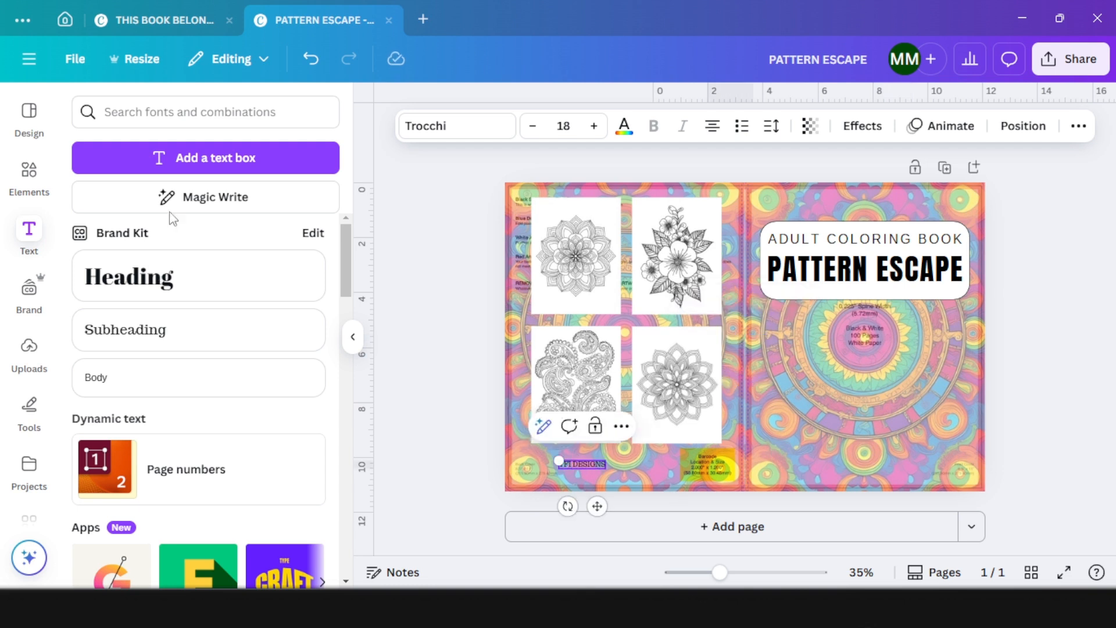
pyautogui.click(445, 129)
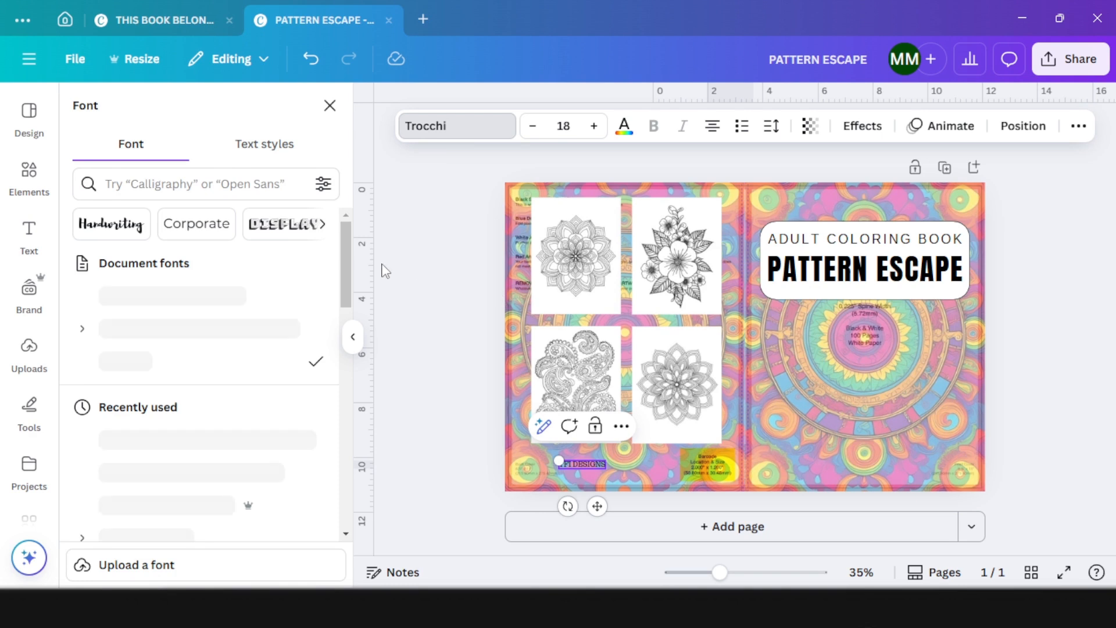
pyautogui.moveTo(559, 460); pyautogui.dragTo(544, 455)
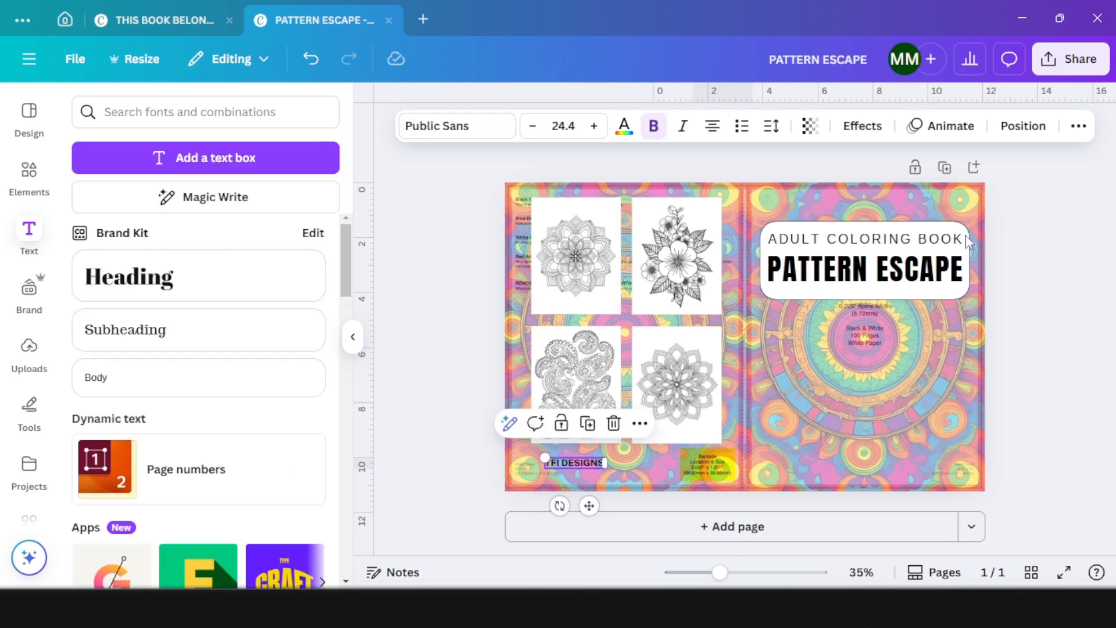
# Give the TFI DESIGNS text a white background effect and place it below the paisley preview.
pyautogui.click(862, 126)
pyautogui.click(125, 518)
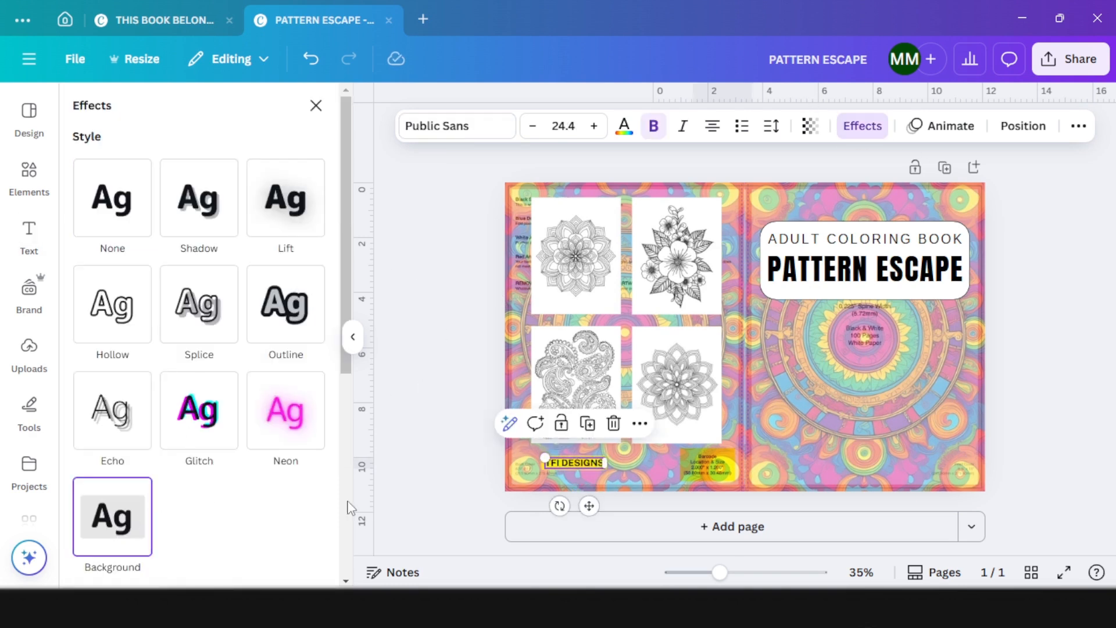
pyautogui.click(112, 516)
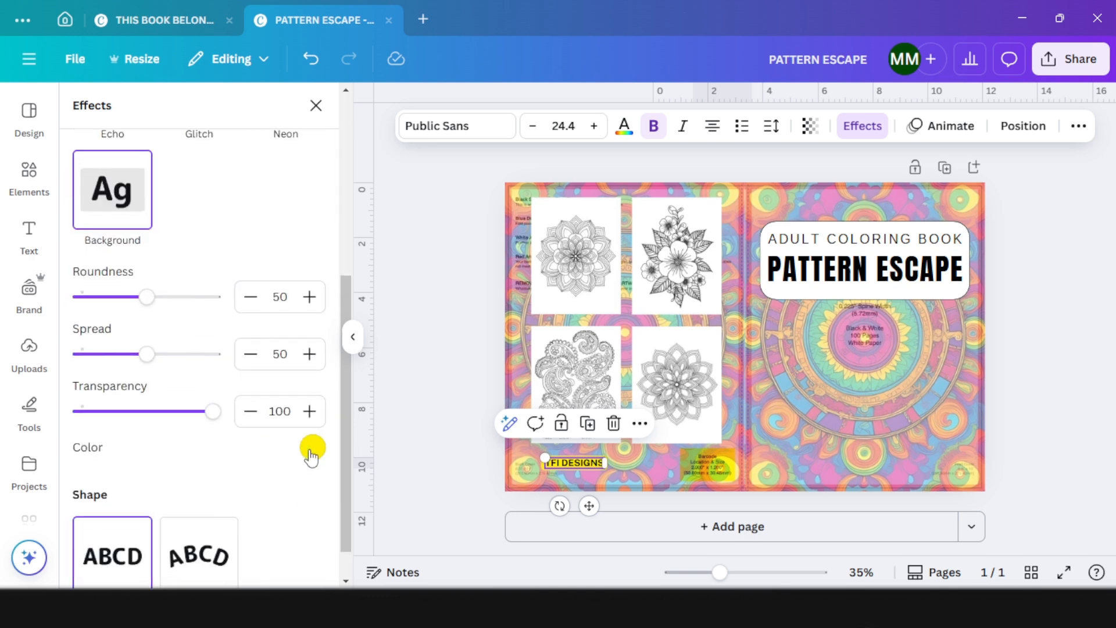
pyautogui.click(312, 448)
pyautogui.click(204, 269)
pyautogui.click(589, 506)
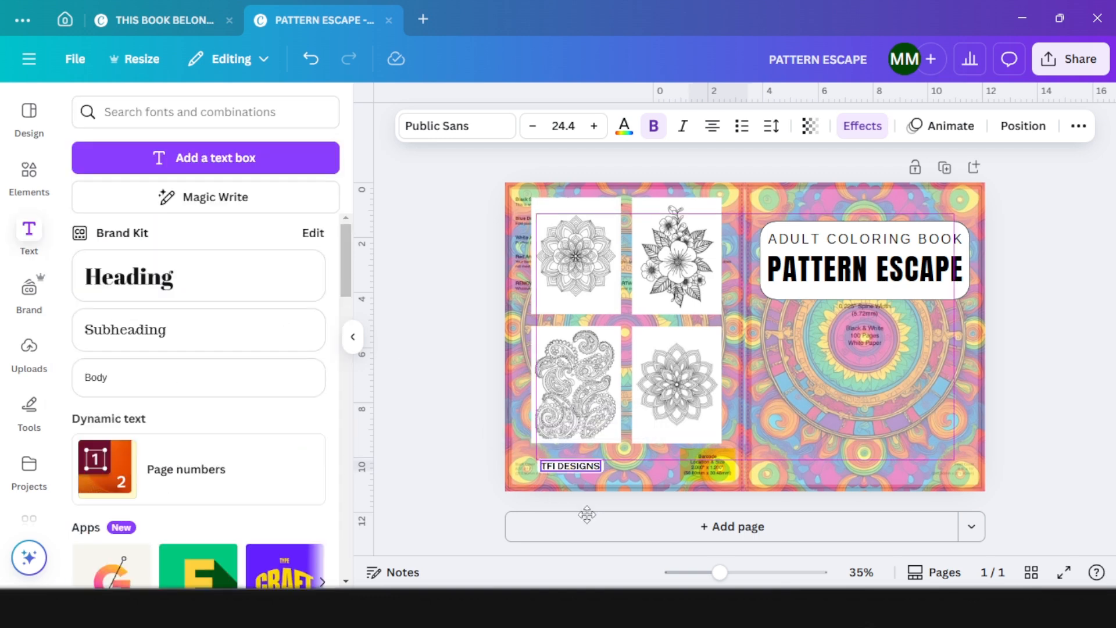
pyautogui.click(416, 351)
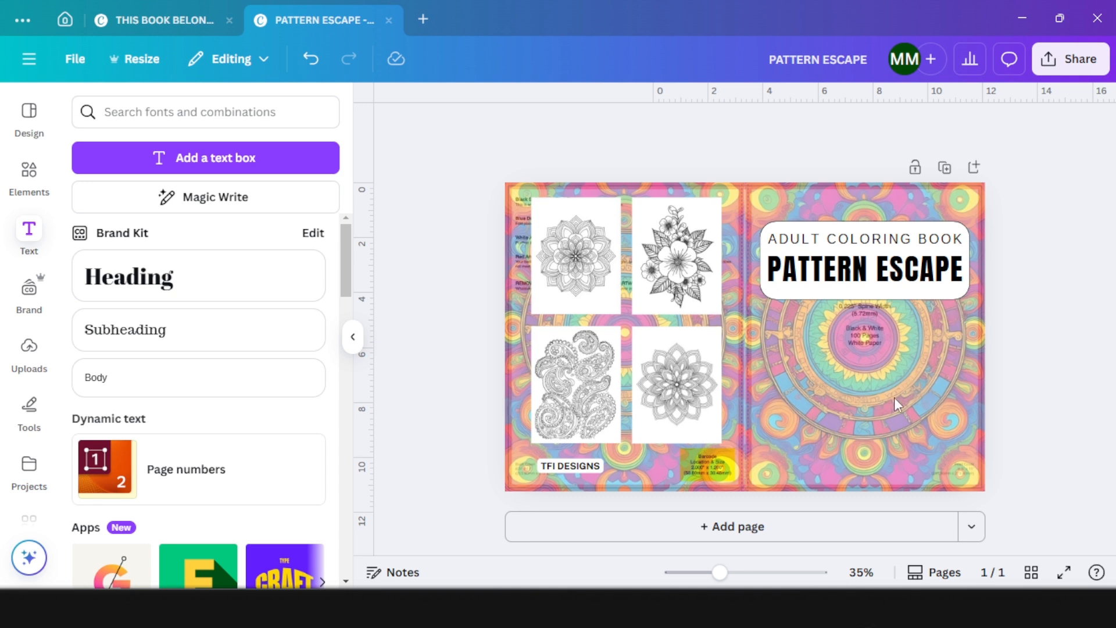
# Remove the template overlay from the cover and apply the Capri filter to the front-cover mandala artwork.
pyautogui.click(883, 384)
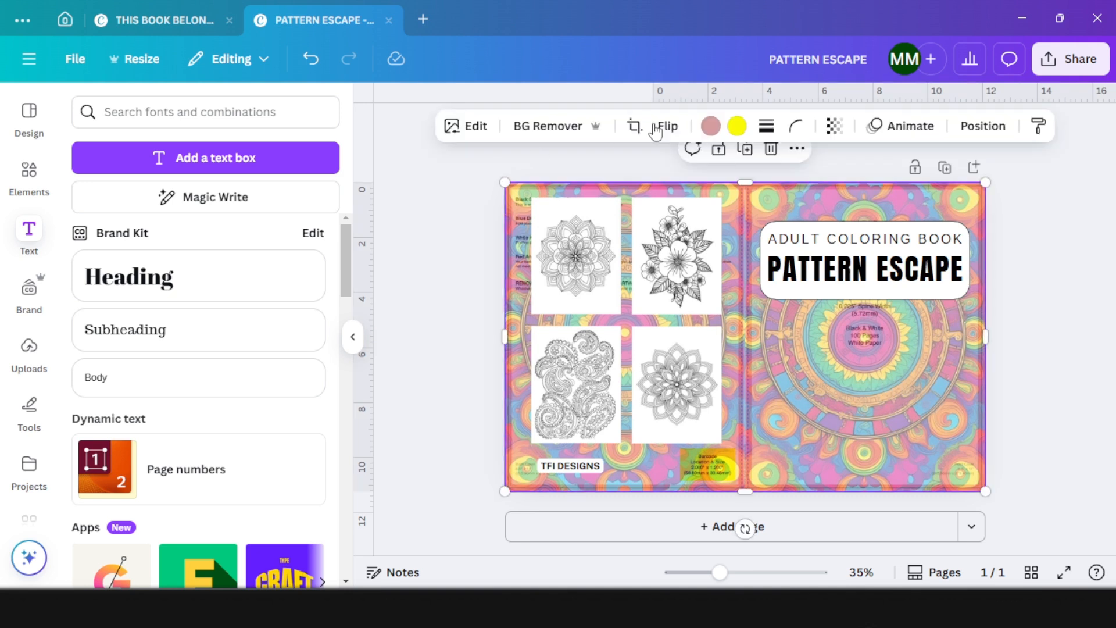
pyautogui.hotkey('ctrl', 'z')
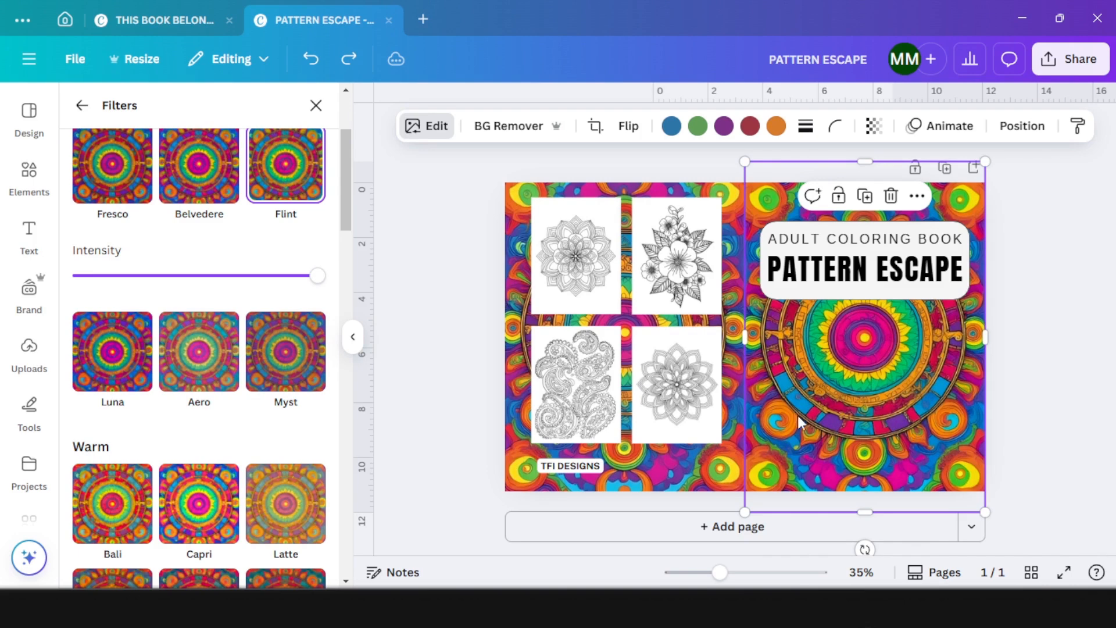
pyautogui.scroll(3, 302, 328)
pyautogui.scroll(-7, 303, 328)
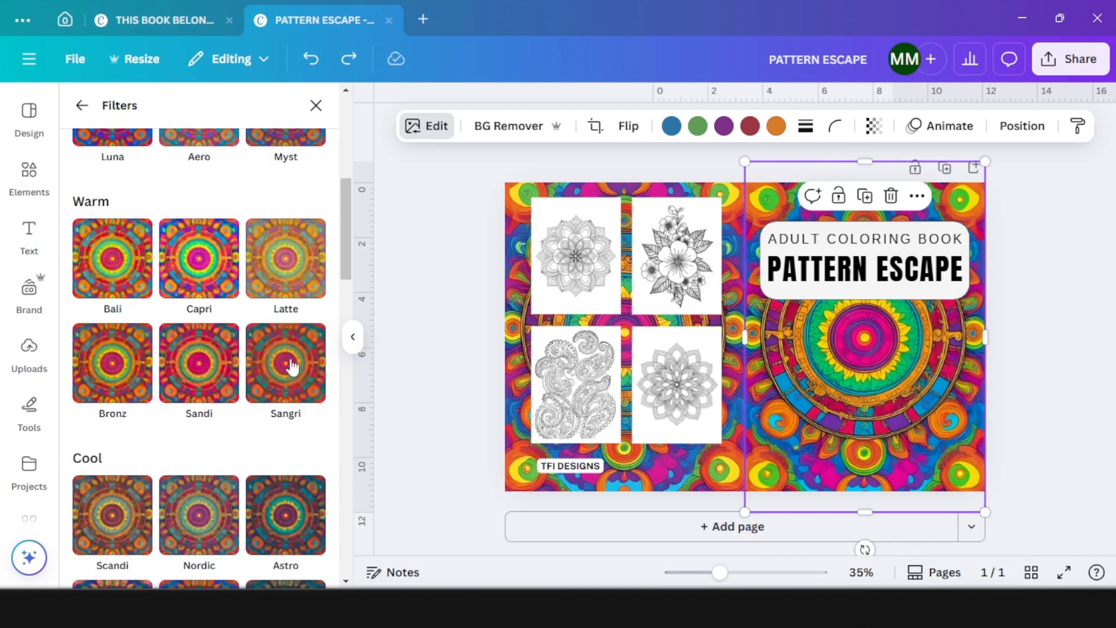
pyautogui.click(197, 263)
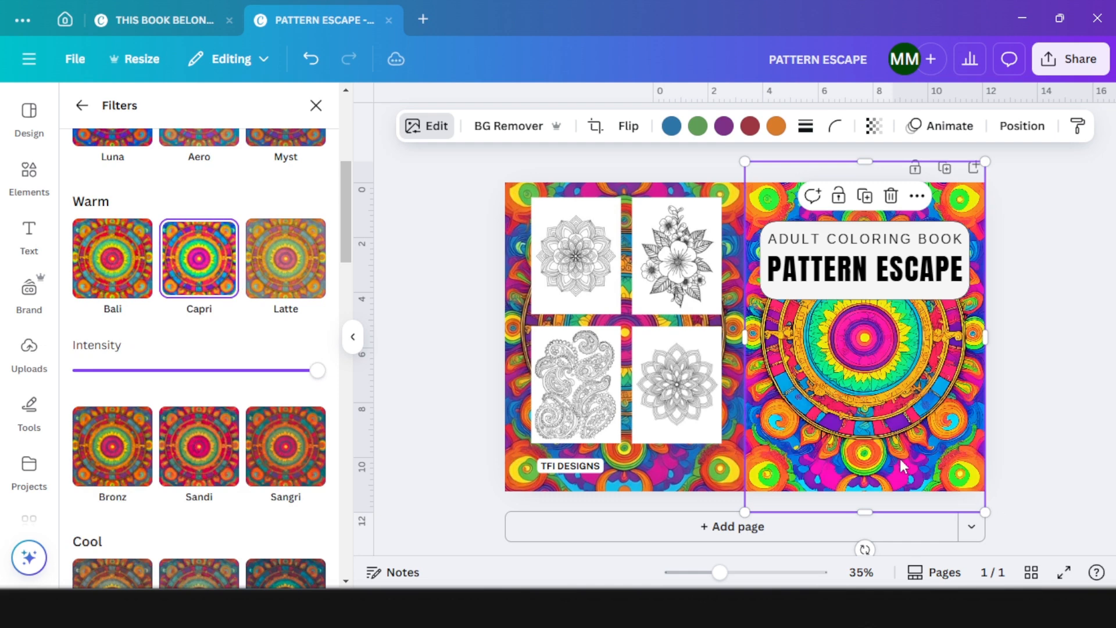
# Apply the Capri filter to the back-cover artwork so it matches the front, and collapse the side panel.
pyautogui.click(512, 450)
pyautogui.click(199, 258)
pyautogui.scroll(-4, 301, 391)
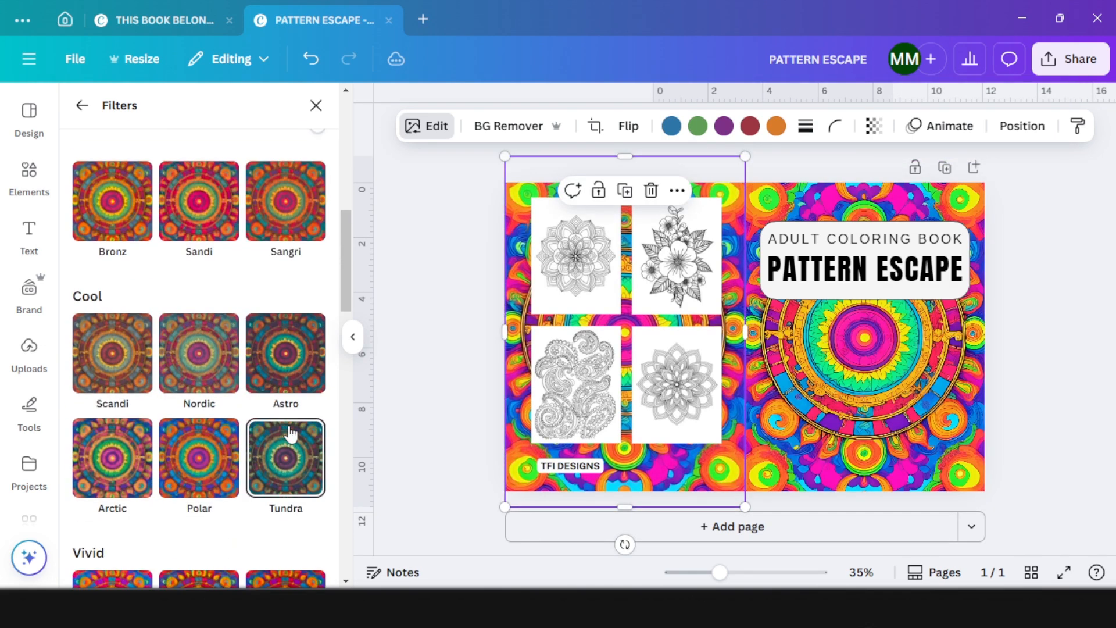
pyautogui.press('Escape')
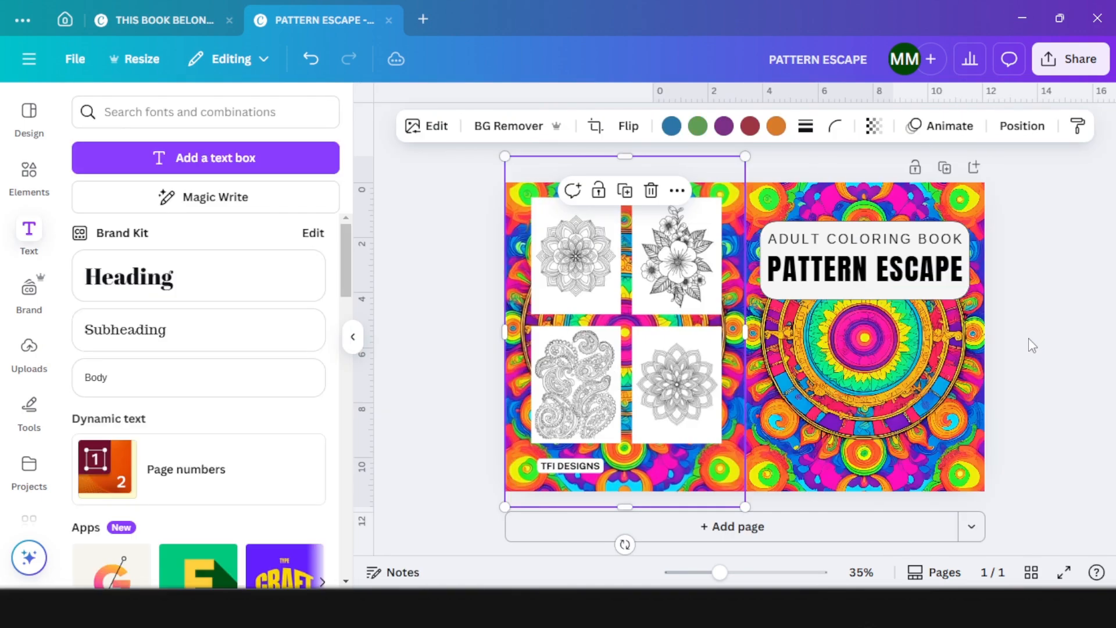
pyautogui.press('Escape')
pyautogui.click(351, 336)
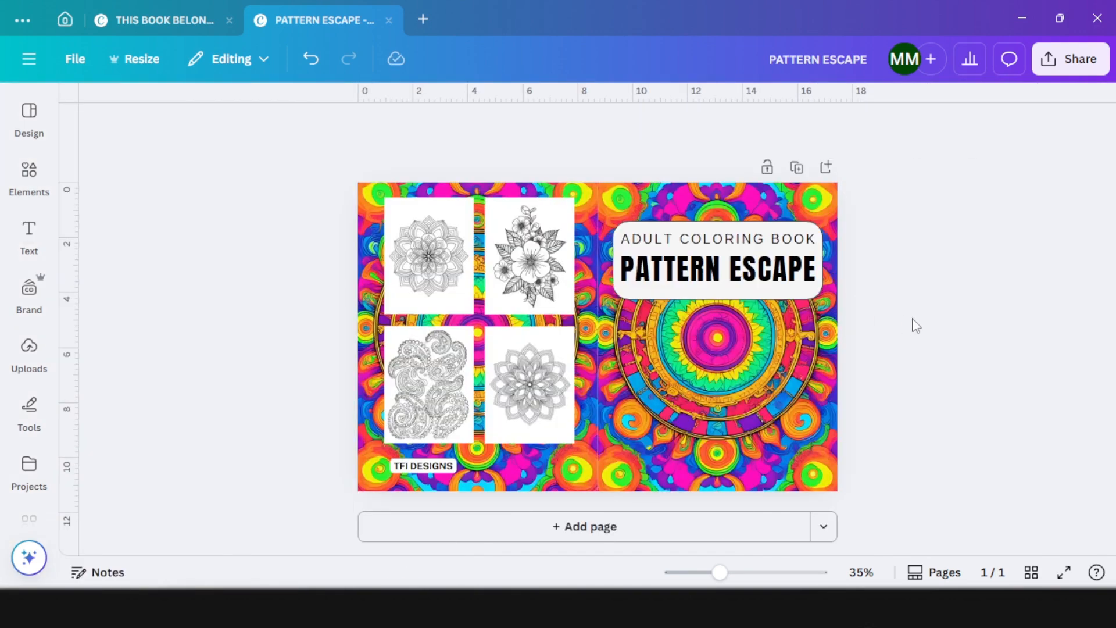
# Download the cover as a flattened PDF Print file with the CMYK color profile.
pyautogui.click(1045, 66)
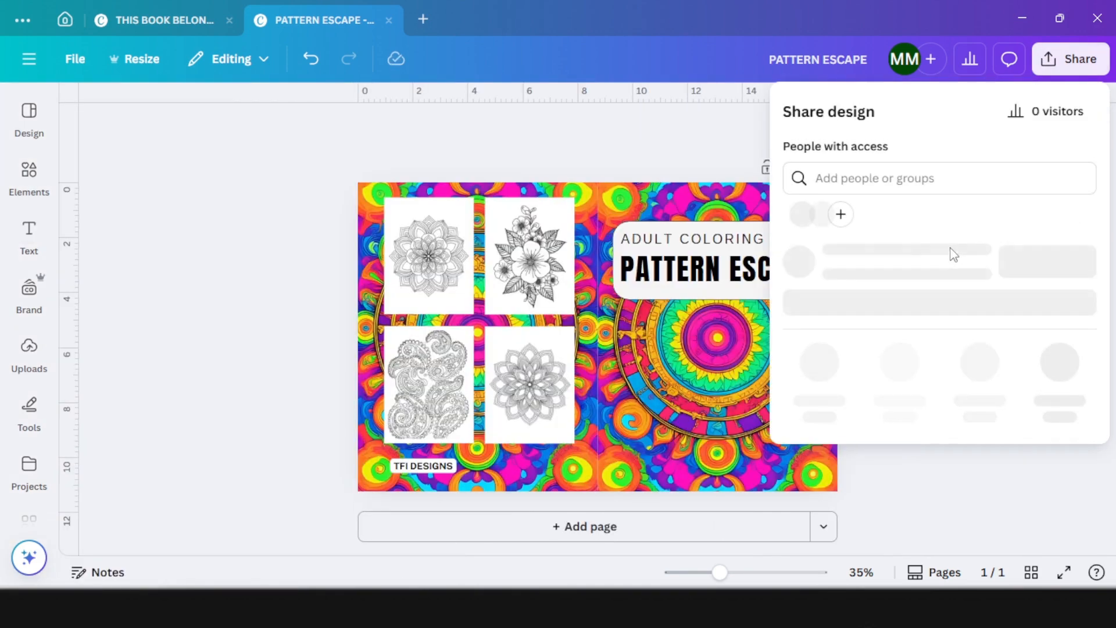
pyautogui.click(817, 388)
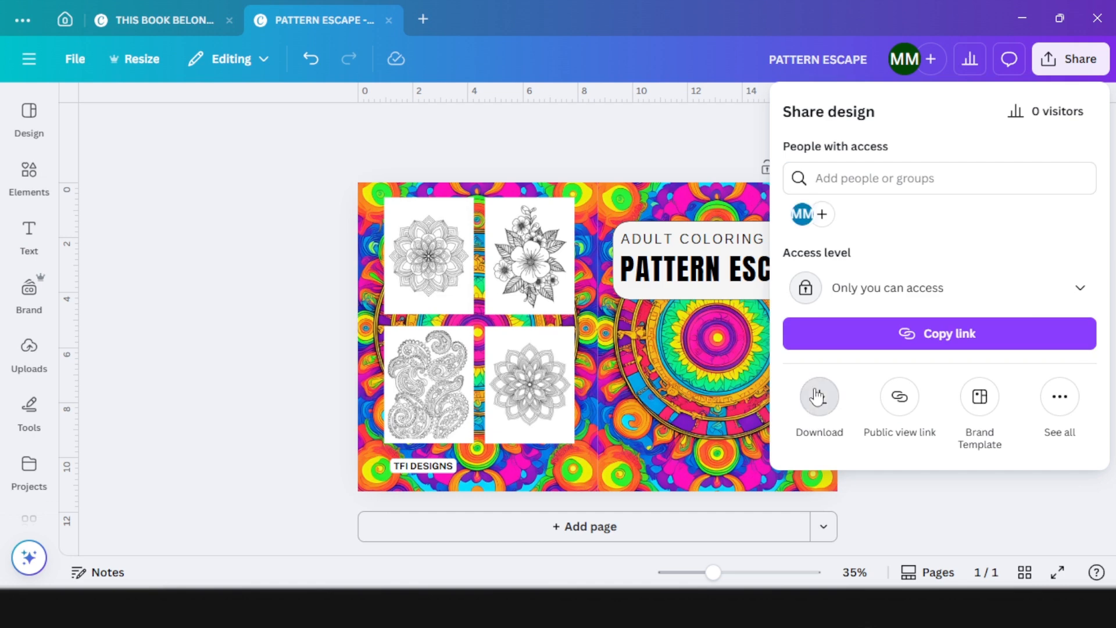
pyautogui.click(849, 169)
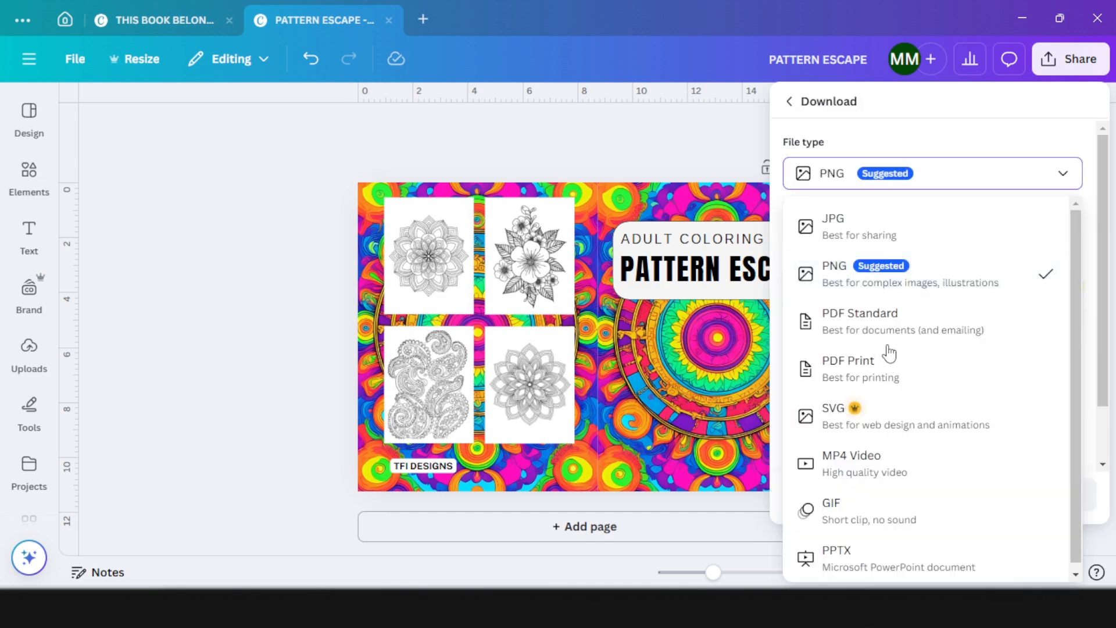
pyautogui.click(889, 368)
pyautogui.click(877, 315)
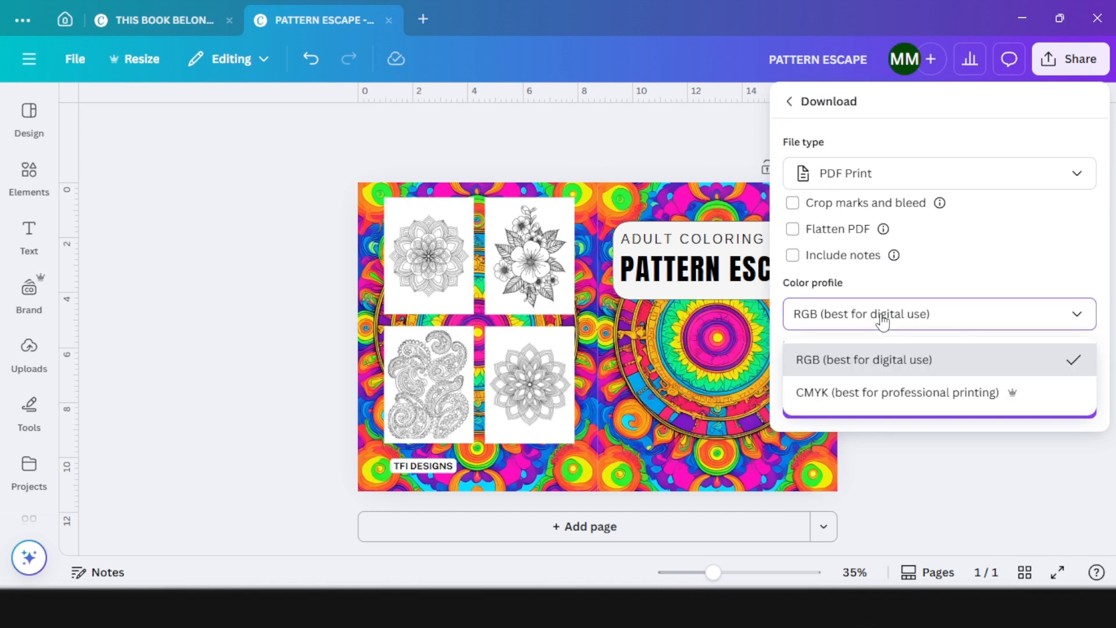
pyautogui.click(877, 394)
pyautogui.click(793, 229)
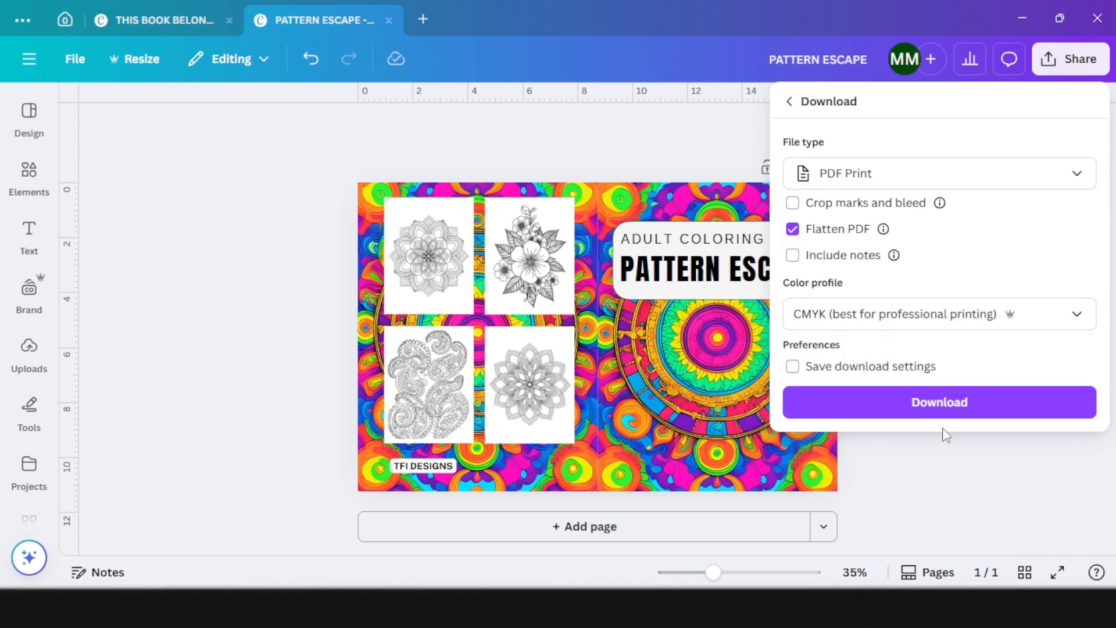
pyautogui.click(940, 404)
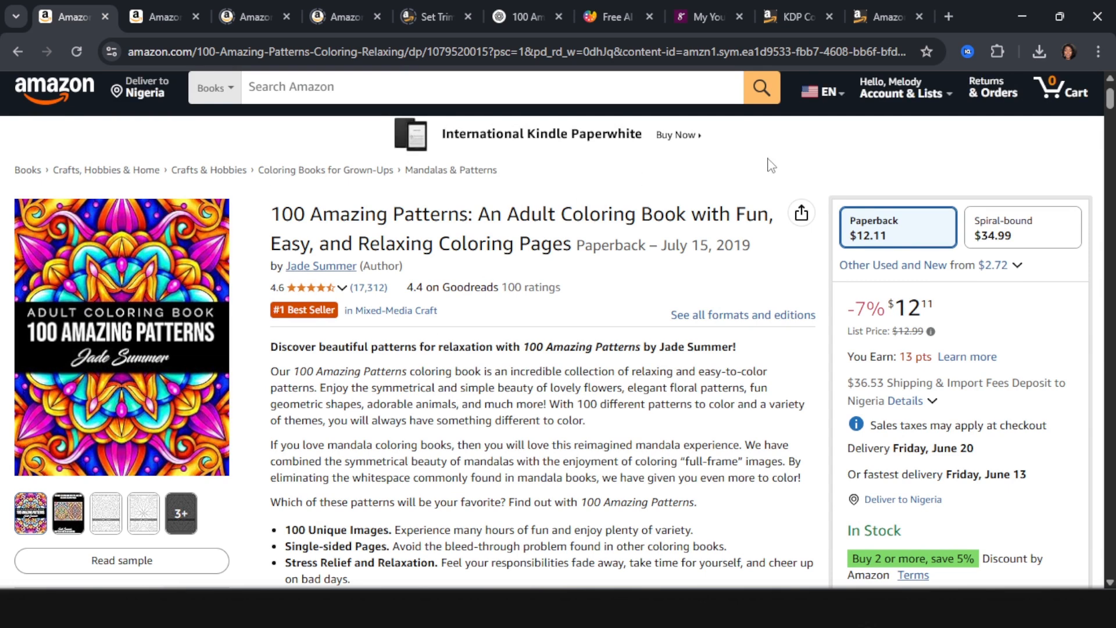
# Switch to Kindle Direct Publishing in the browser and create a new paperback title.
pyautogui.click(877, 20)
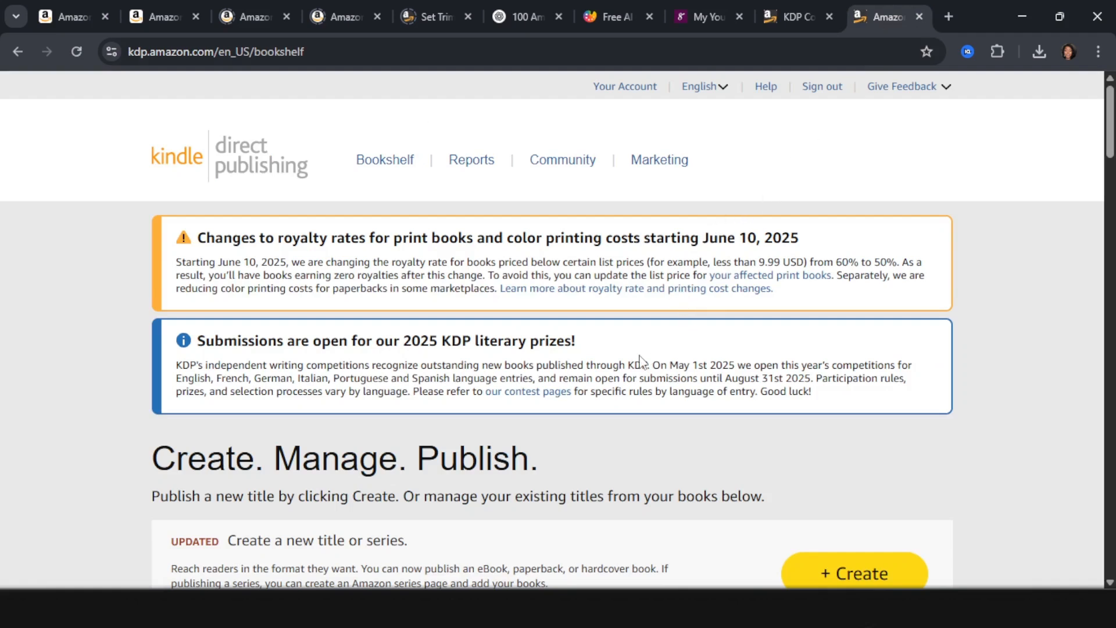
pyautogui.click(859, 567)
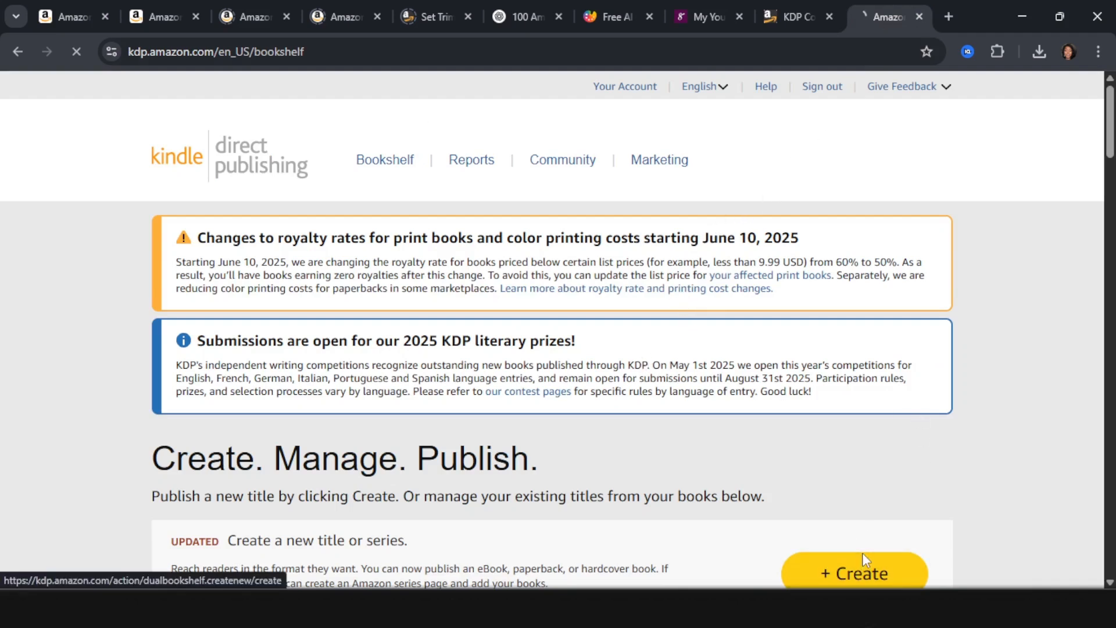
pyautogui.click(621, 401)
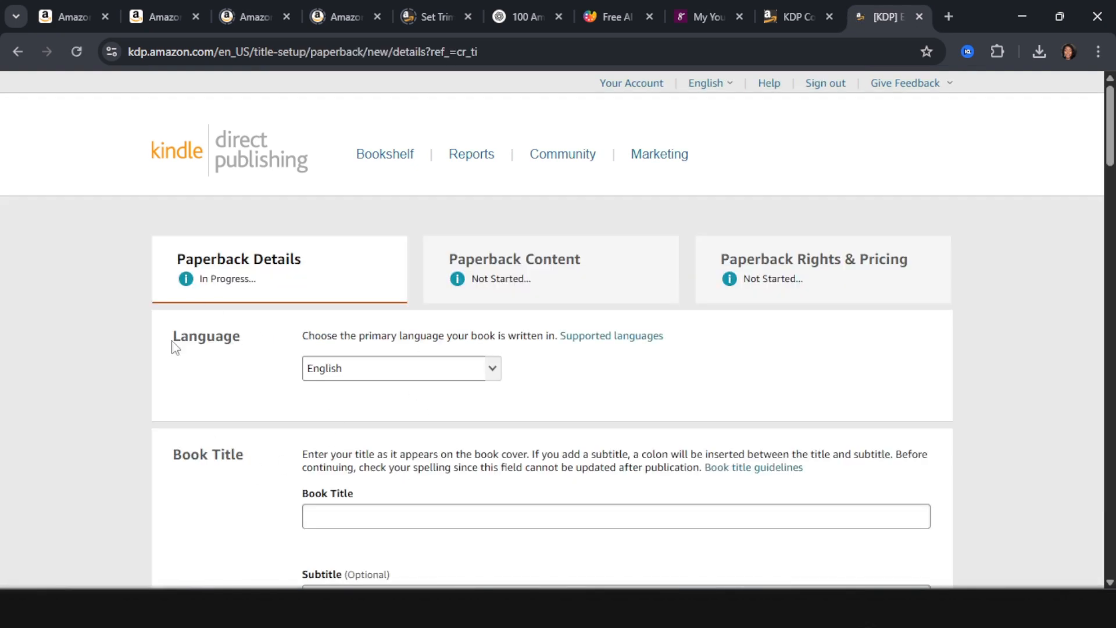
# Enter "Pattern Escape" as the book title and copy "Easy and Relaxing Designs for Stress Relief" from the title ideas in ChatGPT.
pyautogui.scroll(-2, 351, 394)
pyautogui.click(348, 433)
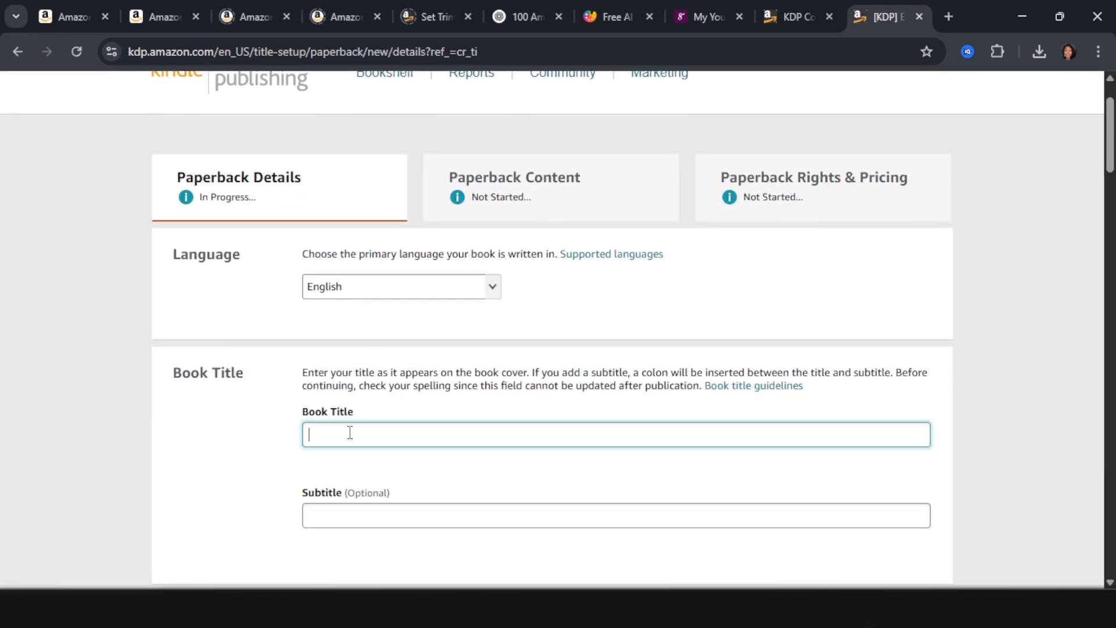
pyautogui.hotkey('ctrl', '6')
pyautogui.scroll(-1, 359, 290)
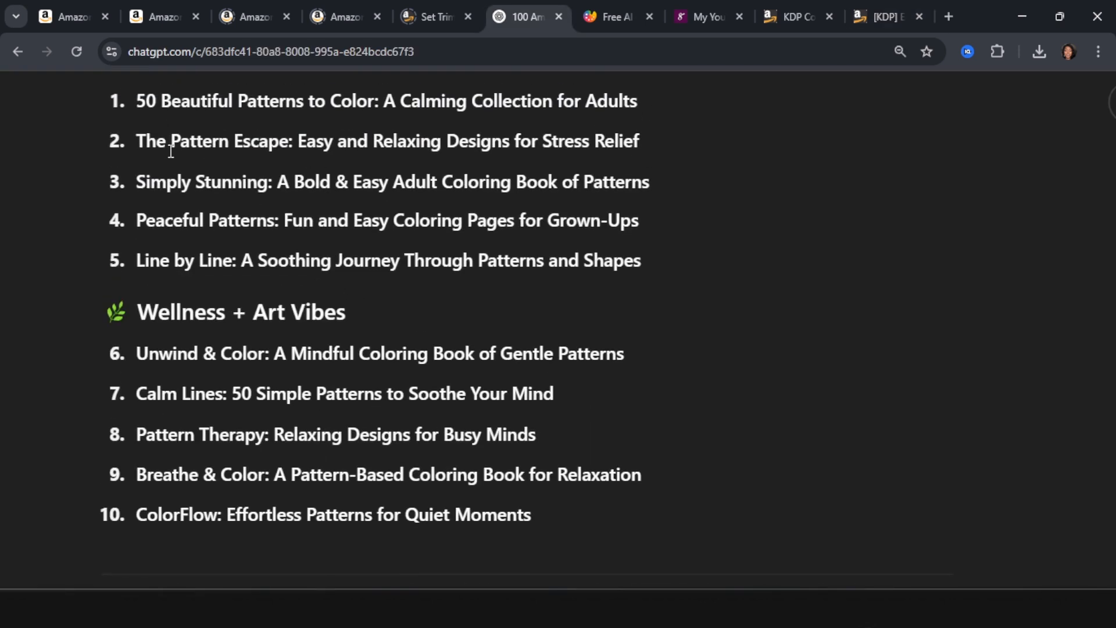
pyautogui.moveTo(299, 141); pyautogui.dragTo(645, 151)
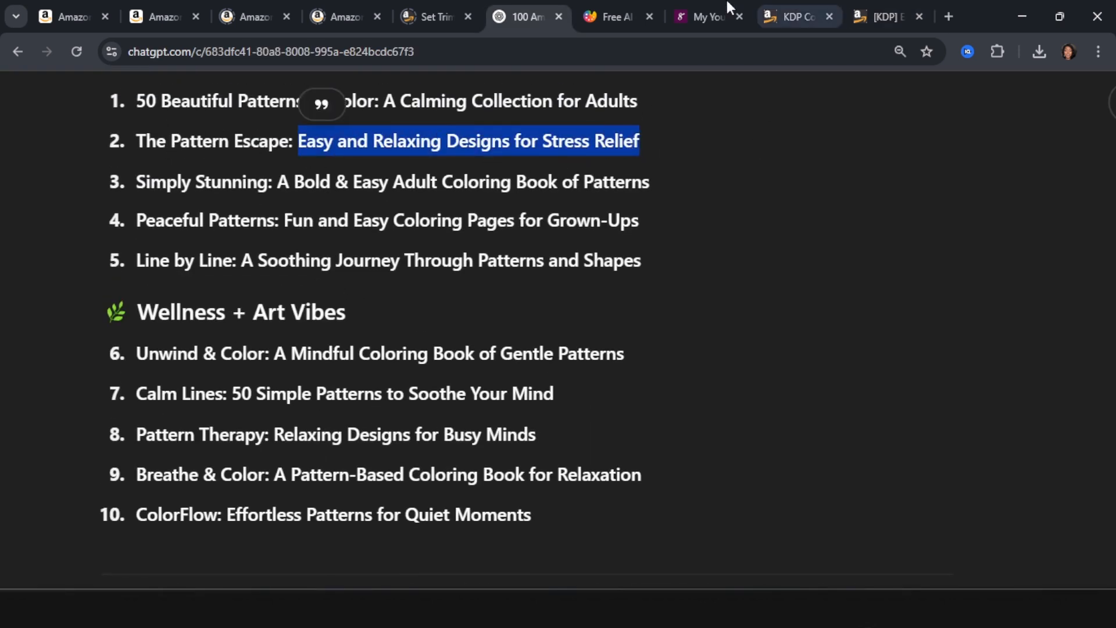
pyautogui.click(883, 16)
# Fill in the subtitle with the copied text, enter TFI Designs as the author and go to the book description.
pyautogui.click(364, 511)
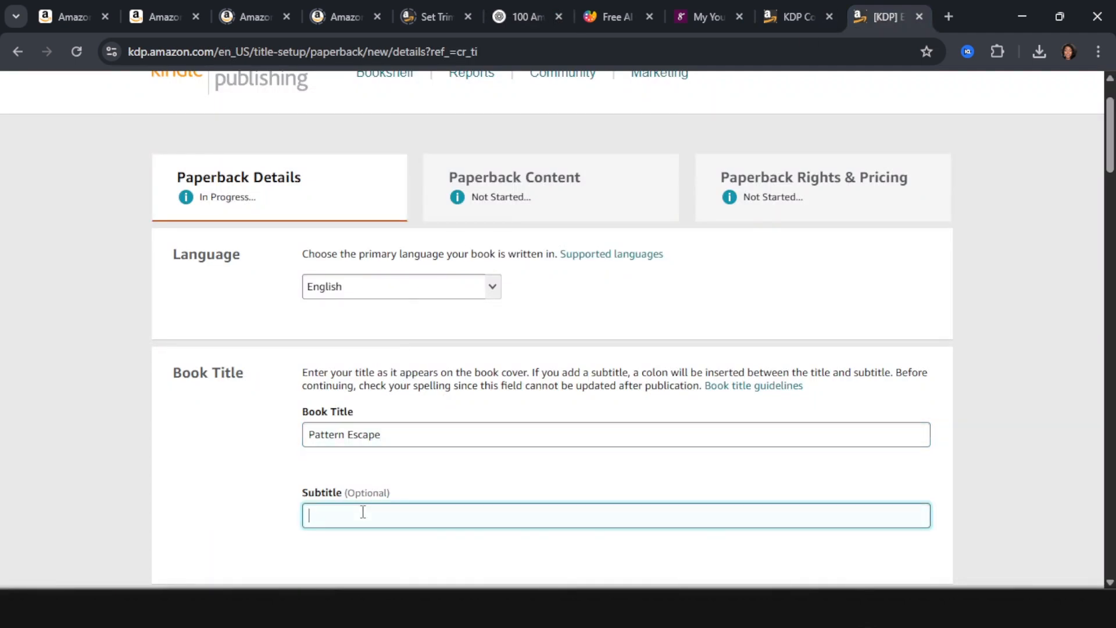
pyautogui.scroll(-12, 395, 494)
pyautogui.click(446, 466)
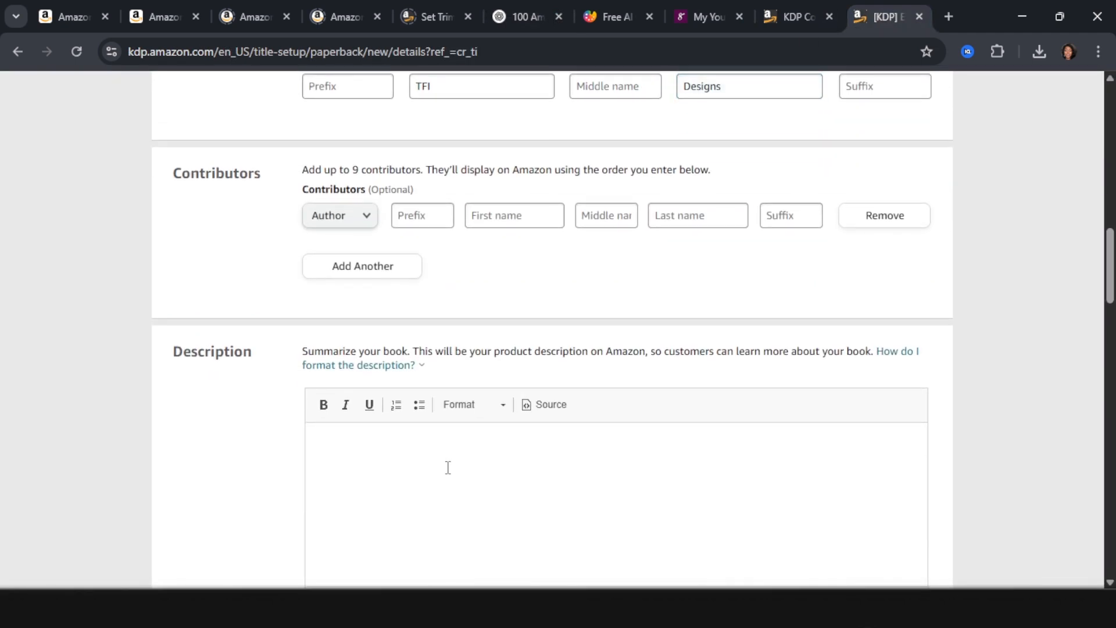
# Examine the four-star Amazon reviews of the competing 100 Amazing Patterns book for buyers' complaints about the paper.
pyautogui.click(70, 17)
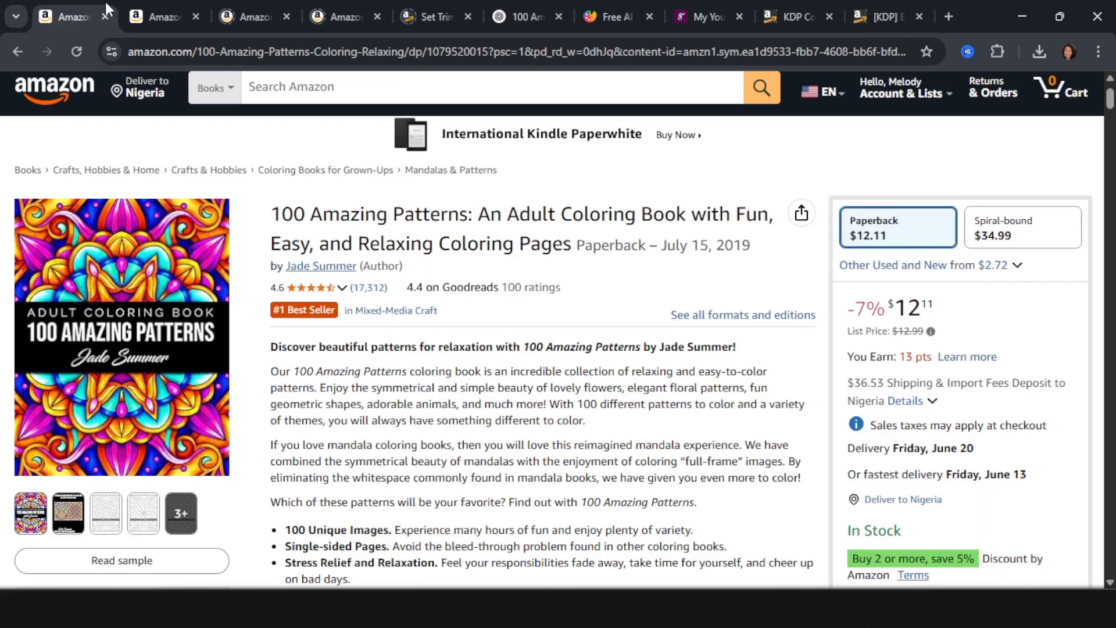
pyautogui.click(160, 16)
pyautogui.scroll(-3, 332, 308)
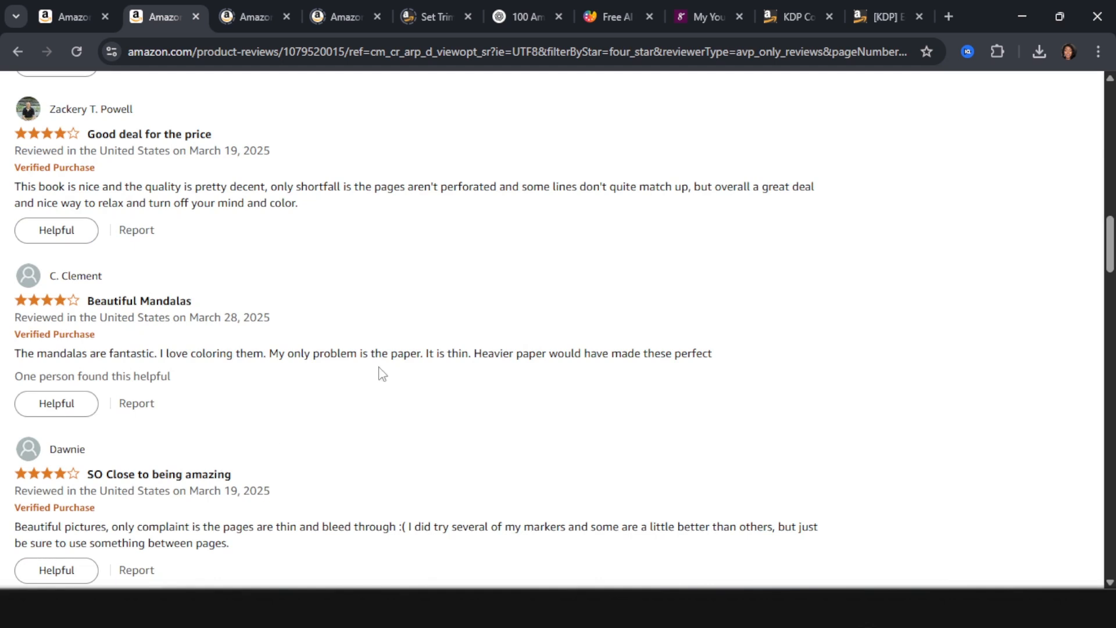
pyautogui.moveTo(269, 354); pyautogui.dragTo(427, 355)
pyautogui.scroll(-1, 369, 413)
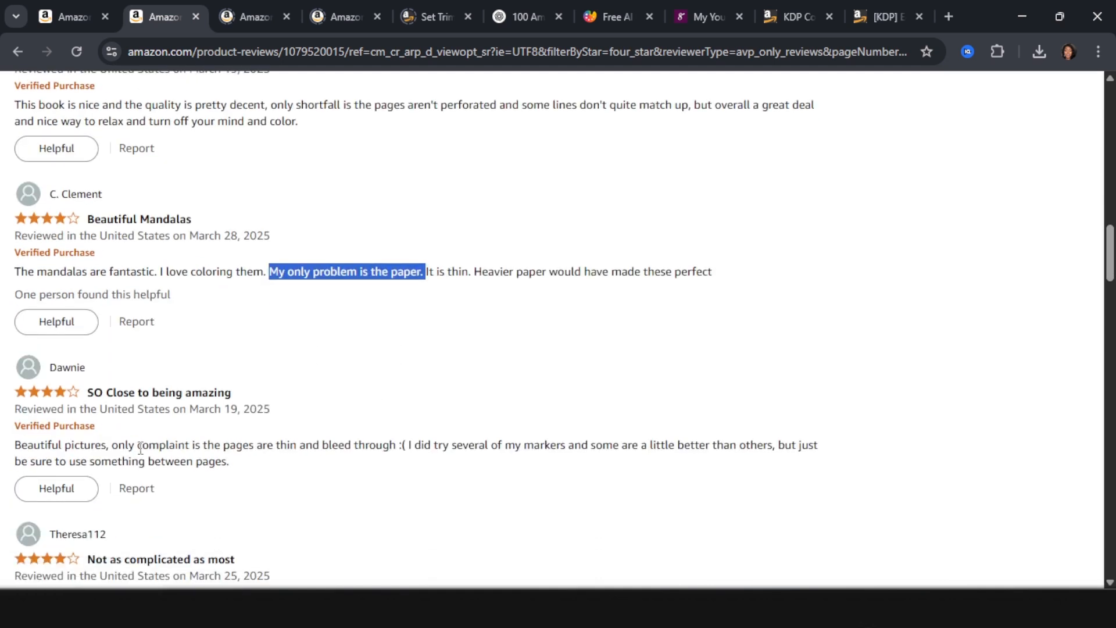
pyautogui.moveTo(138, 444); pyautogui.dragTo(392, 438)
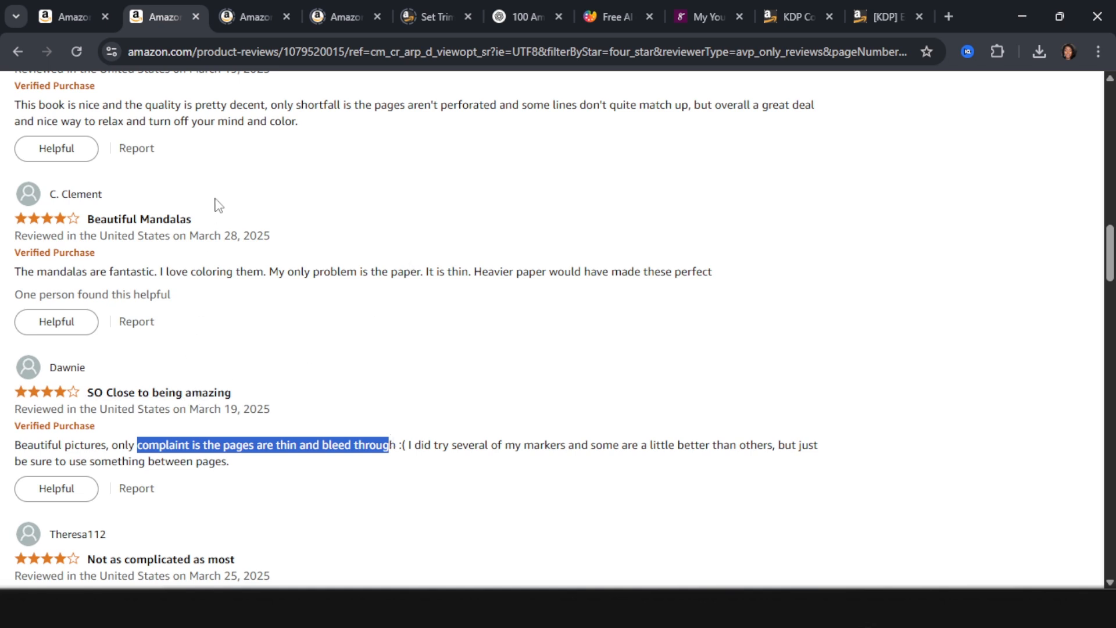
# Examine the full description of the Coco Wyo coloring book for its advice on markers, and return to the paperback details form.
pyautogui.click(246, 14)
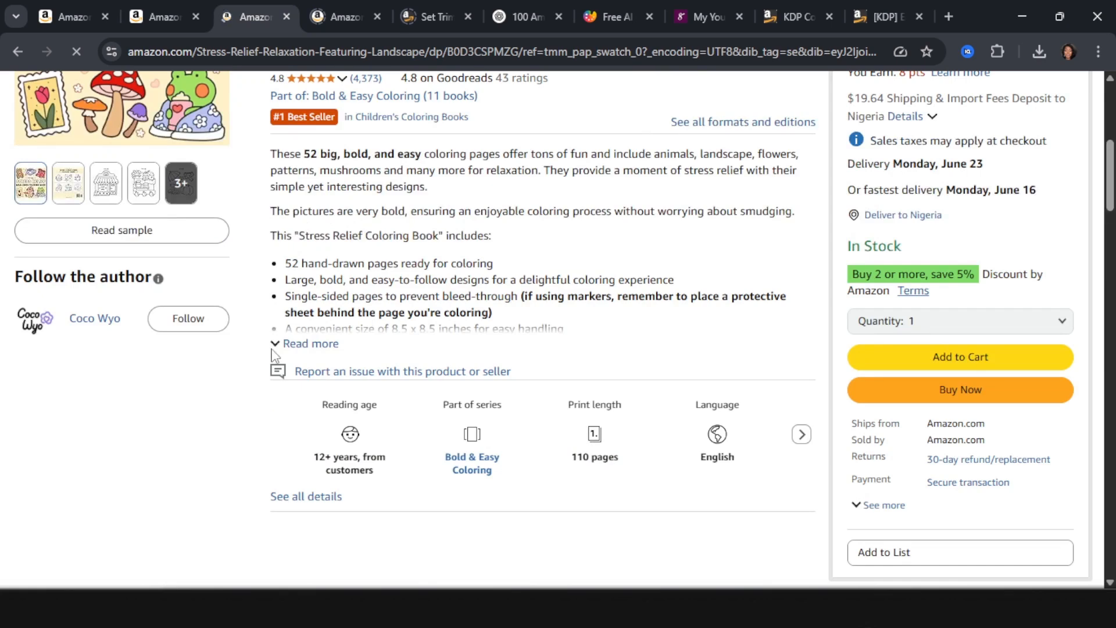
pyautogui.scroll(-1, 534, 278)
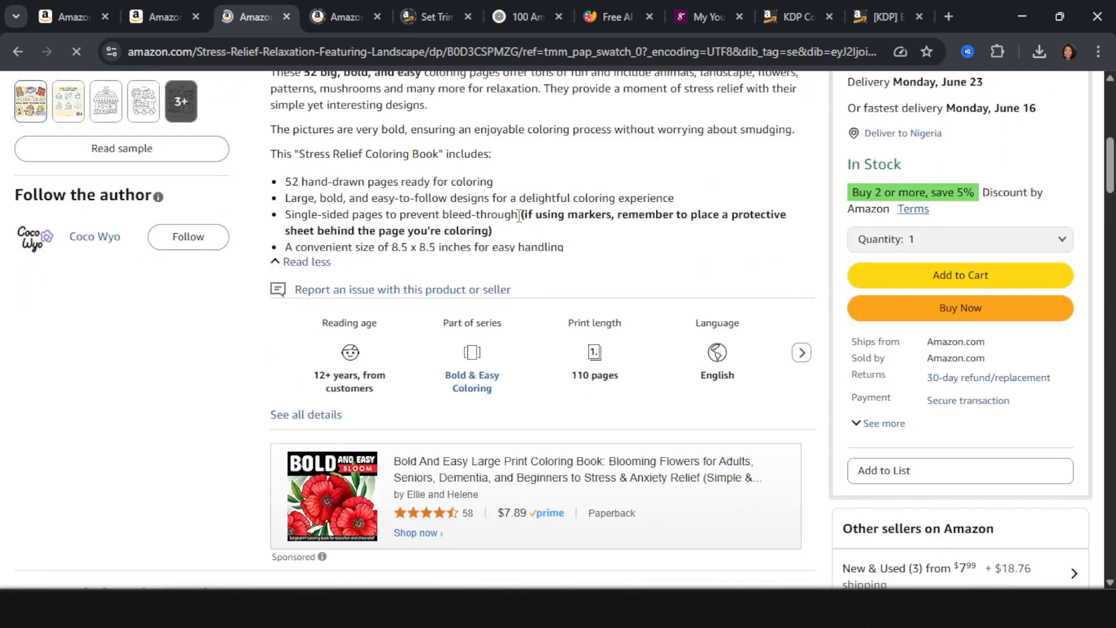
pyautogui.moveTo(520, 215); pyautogui.dragTo(498, 236)
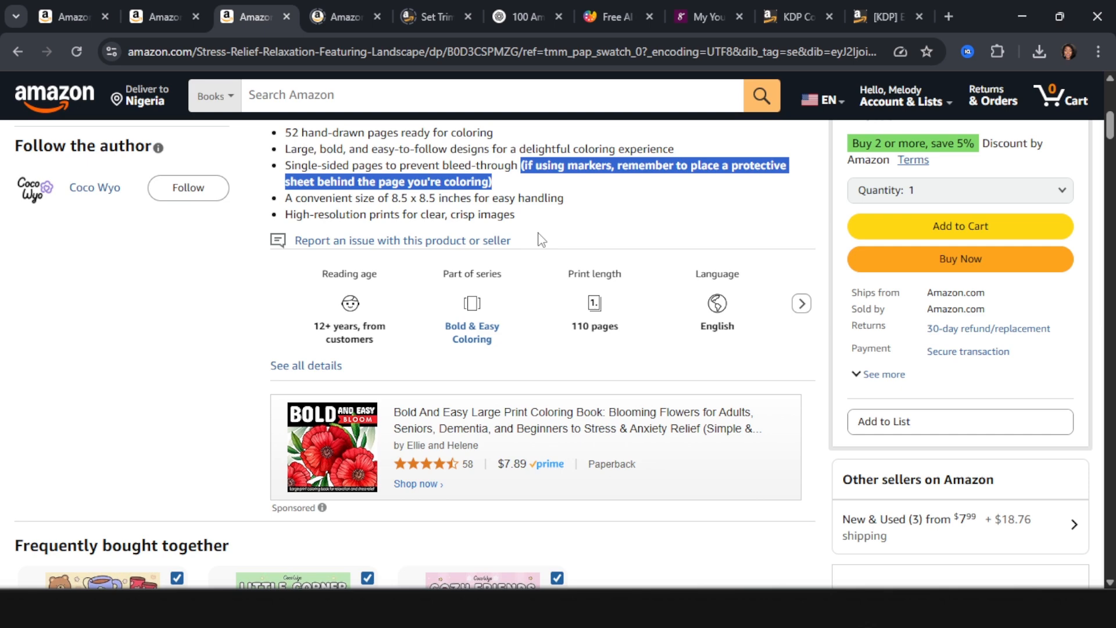
pyautogui.scroll(1, 541, 239)
pyautogui.click(890, 13)
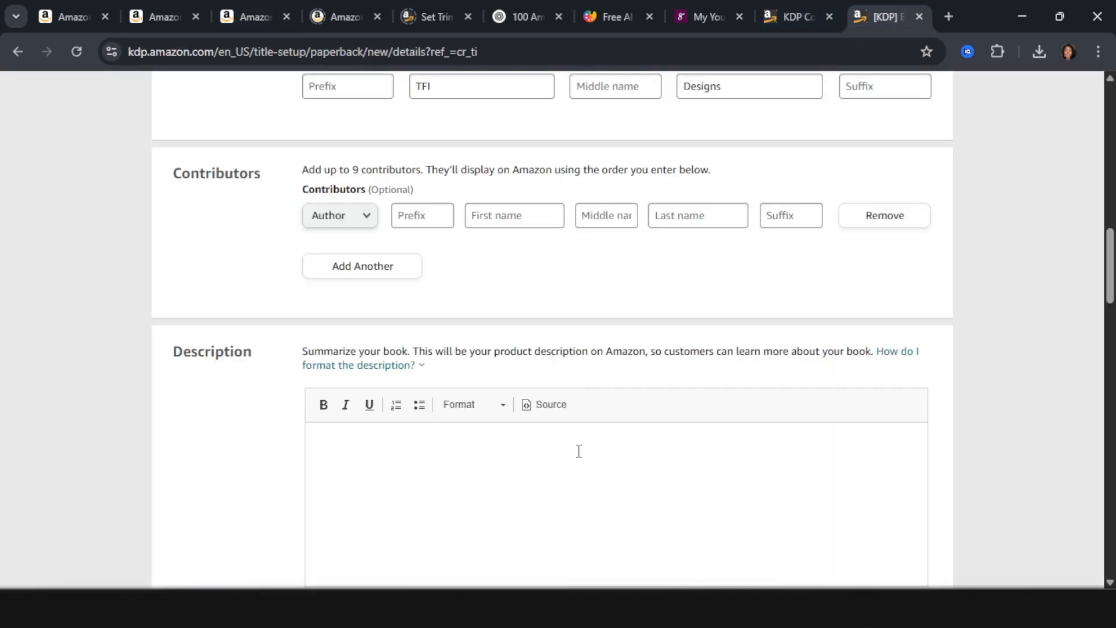